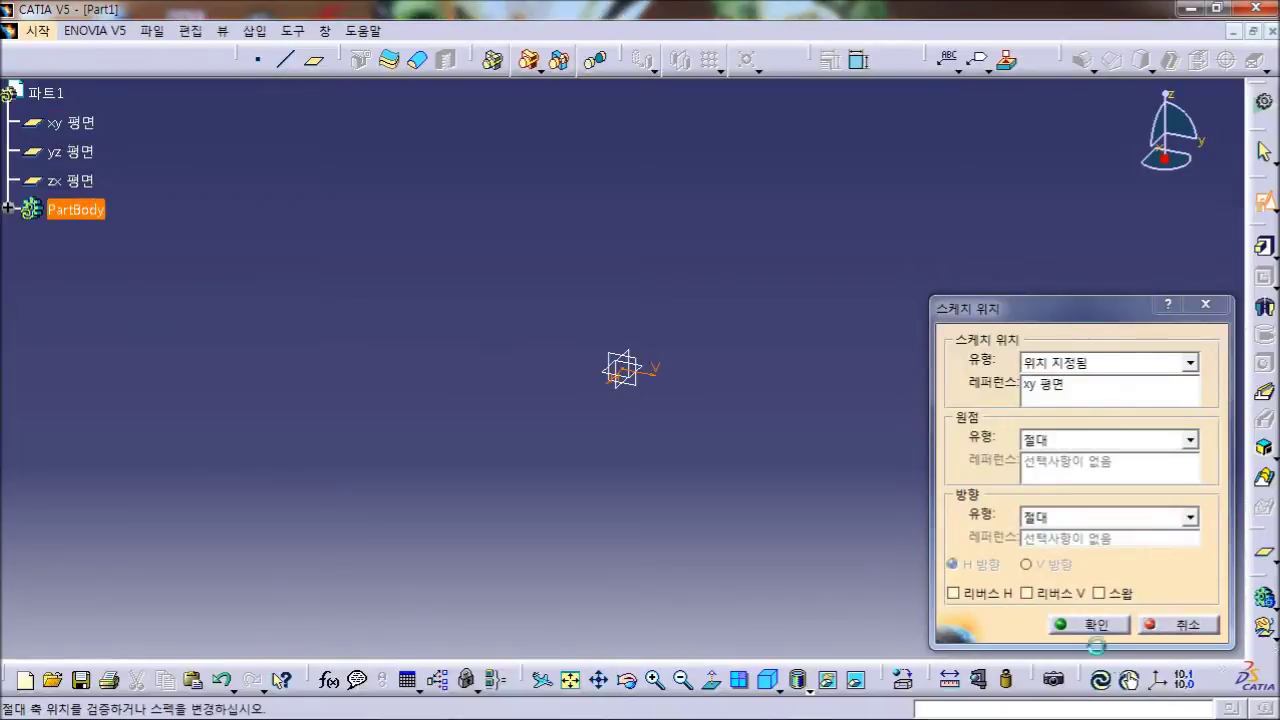
# Step: Start a positioned sketch on the xy plane with H reversed and axes swapped, and draw a rectangle about 83 × 96 mm from the origin
pyautogui.click(981, 594)
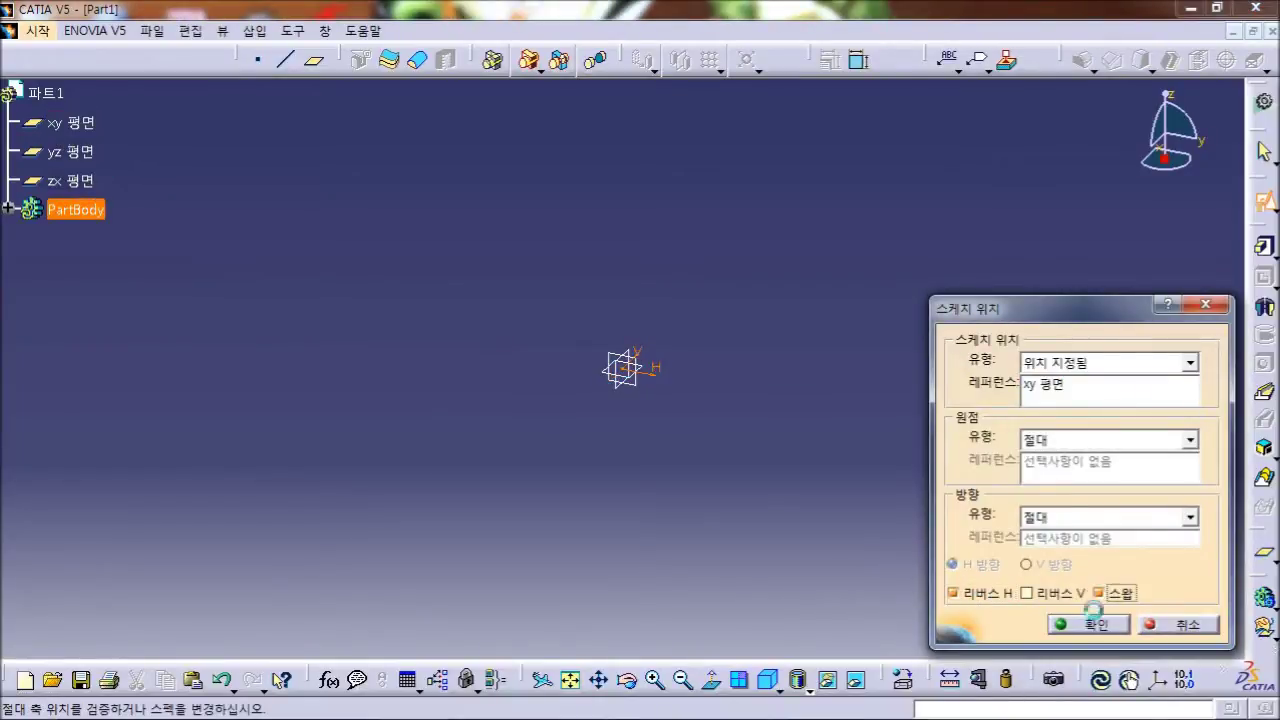
pyautogui.click(1089, 624)
pyautogui.click(882, 63)
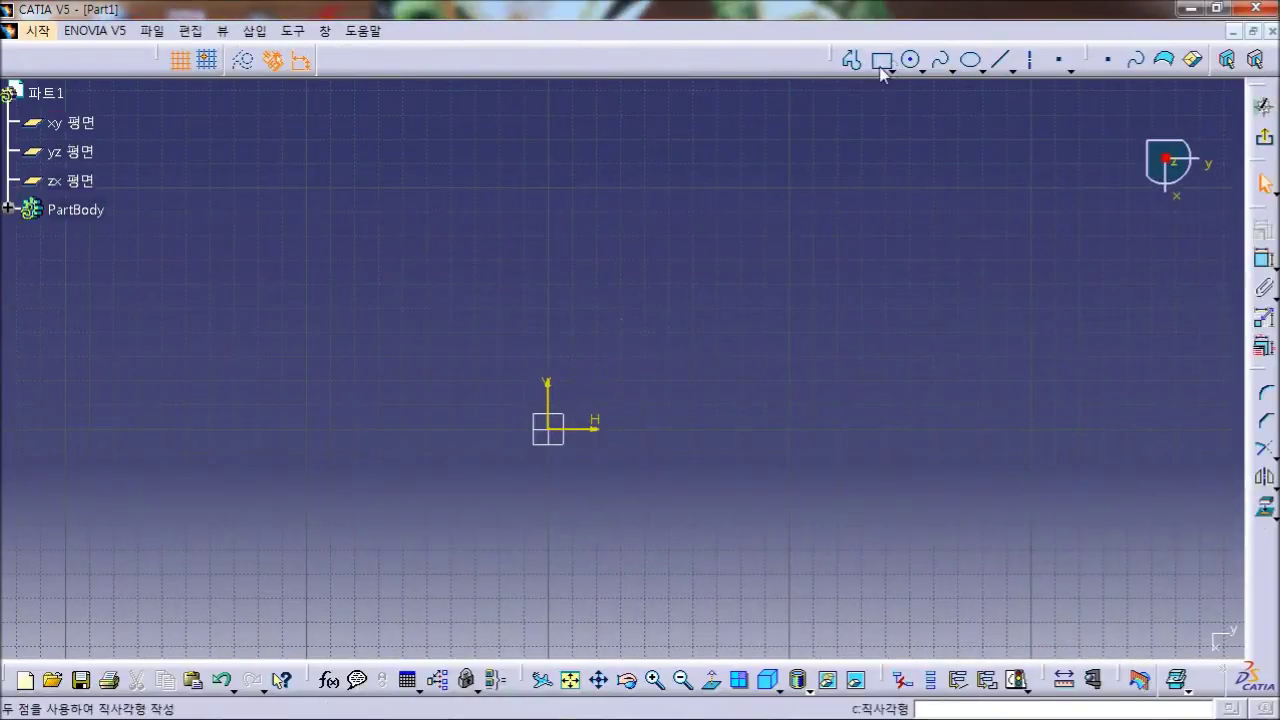
pyautogui.click(560, 435)
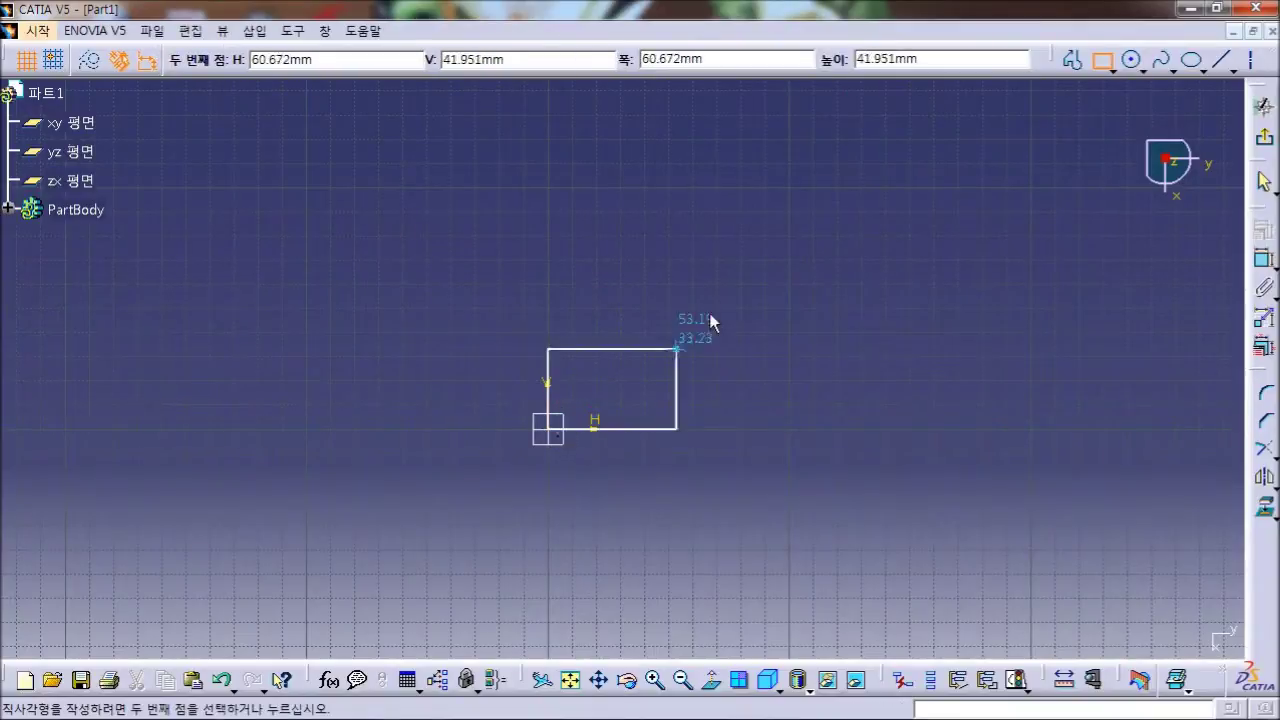
pyautogui.click(748, 198)
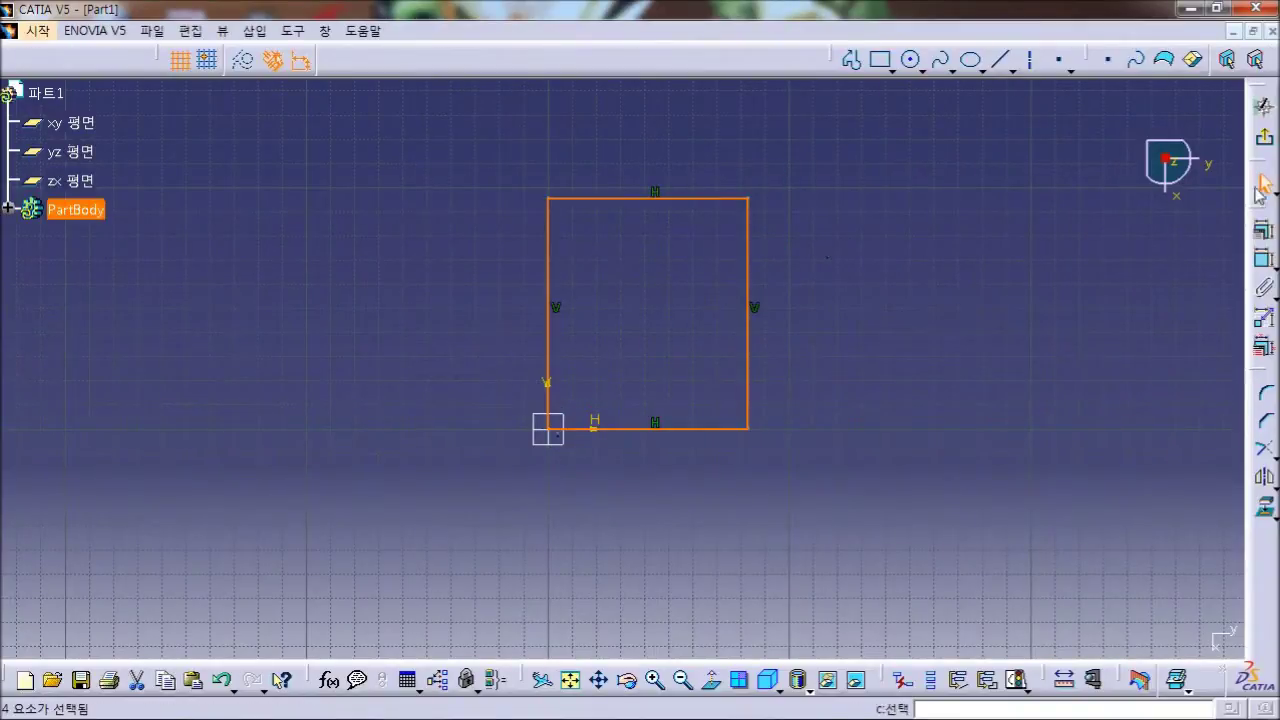
pyautogui.click(855, 360)
# Step: Dimension the rectangle's vertical edge away from the origin and set its height to 100 mm
pyautogui.click(748, 348)
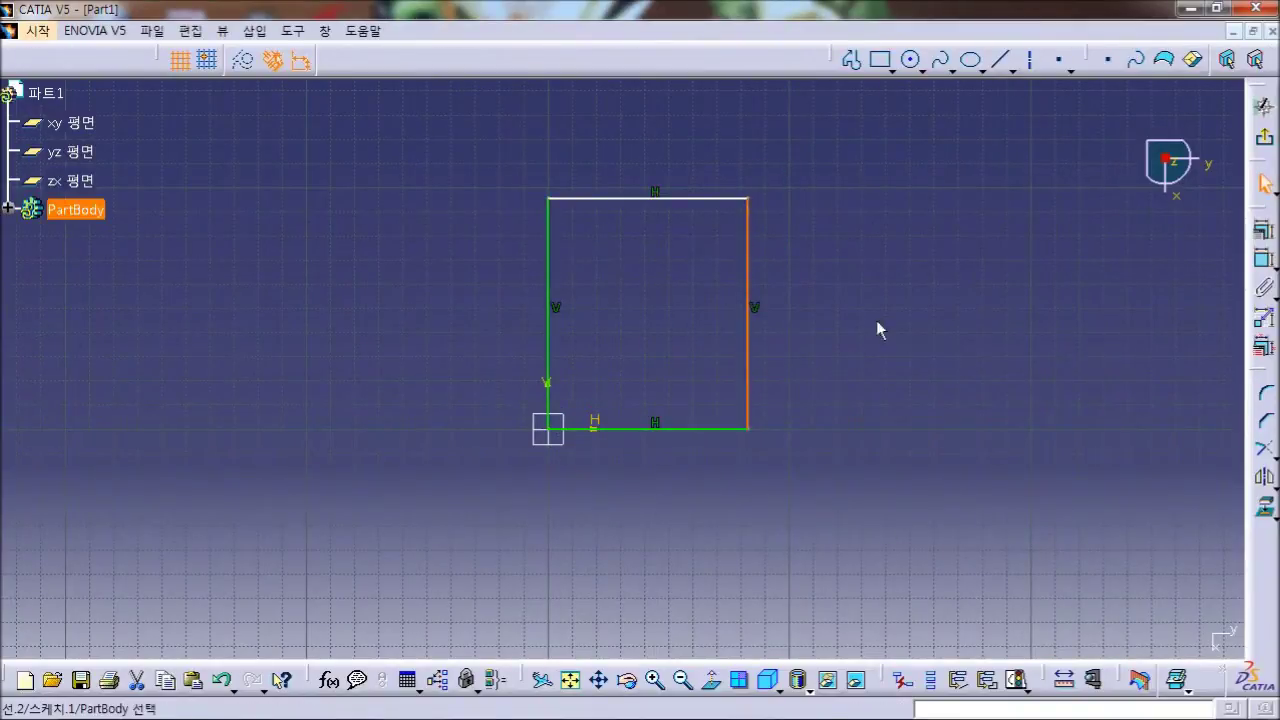
pyautogui.click(1263, 477)
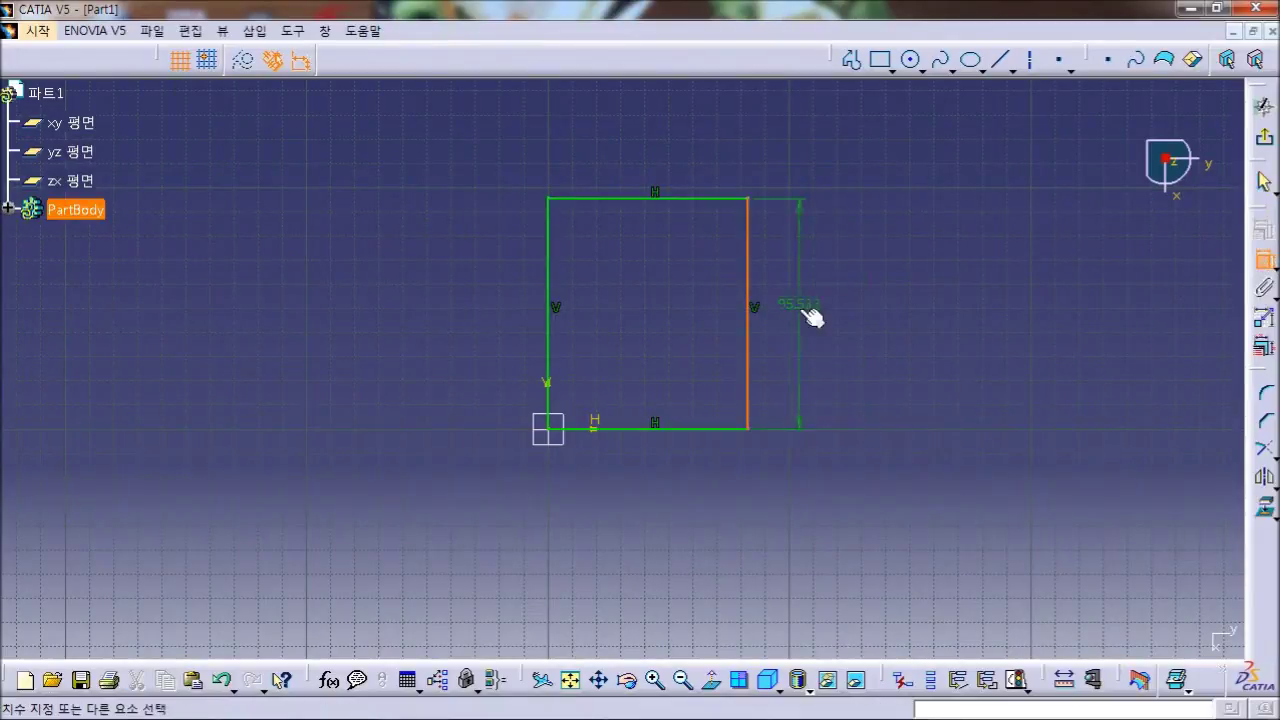
pyautogui.click(847, 293)
pyautogui.doubleClick(851, 294)
pyautogui.write('10')
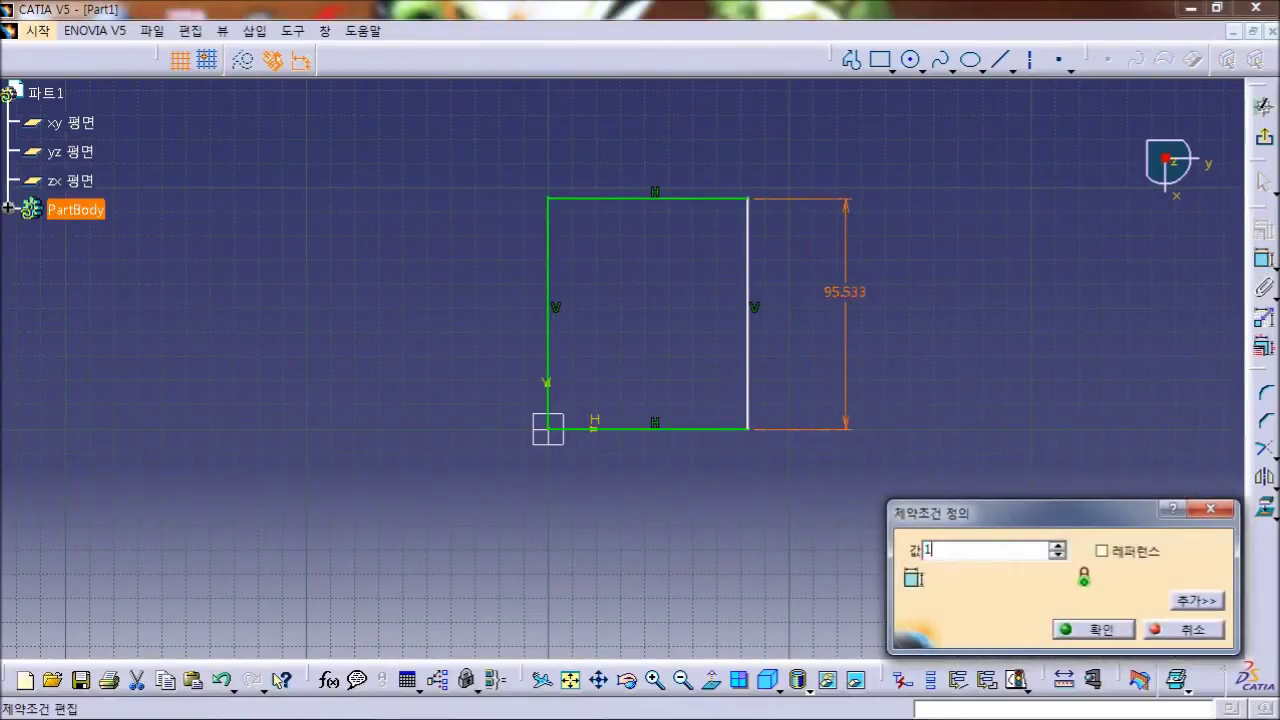
pyautogui.press('Return')
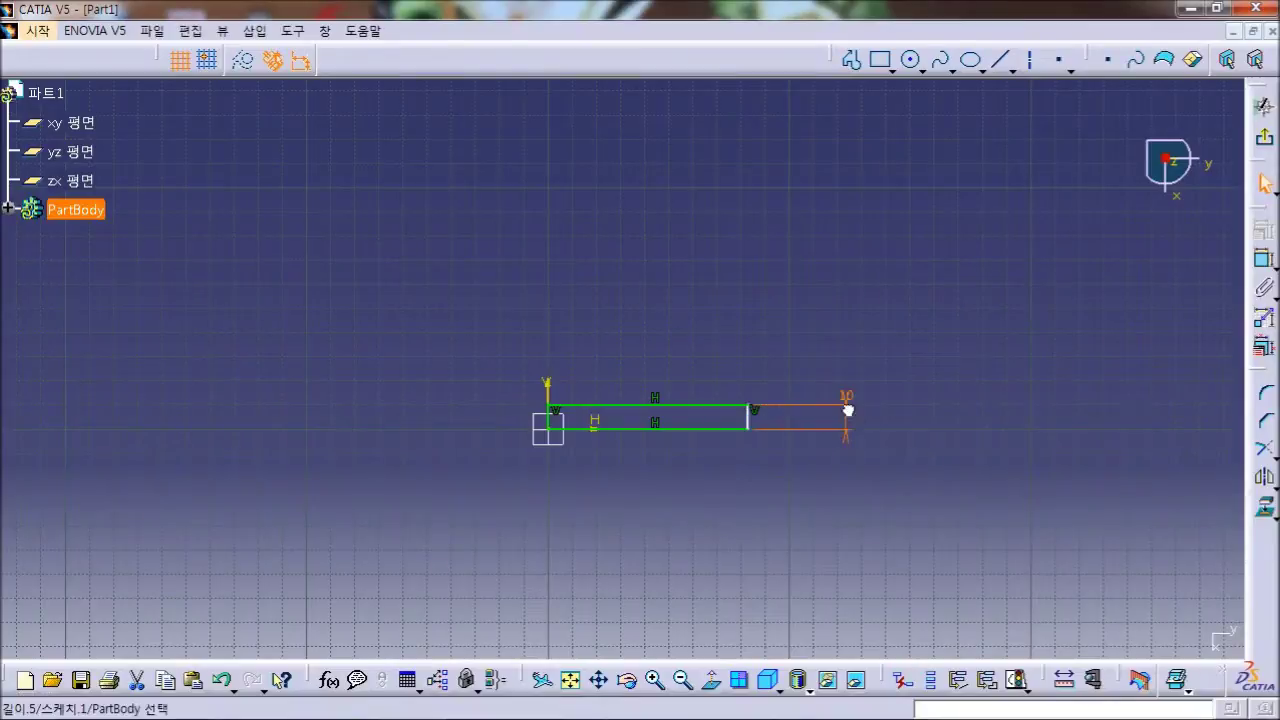
pyautogui.doubleClick(848, 416)
pyautogui.write('1')
pyautogui.press('Return')
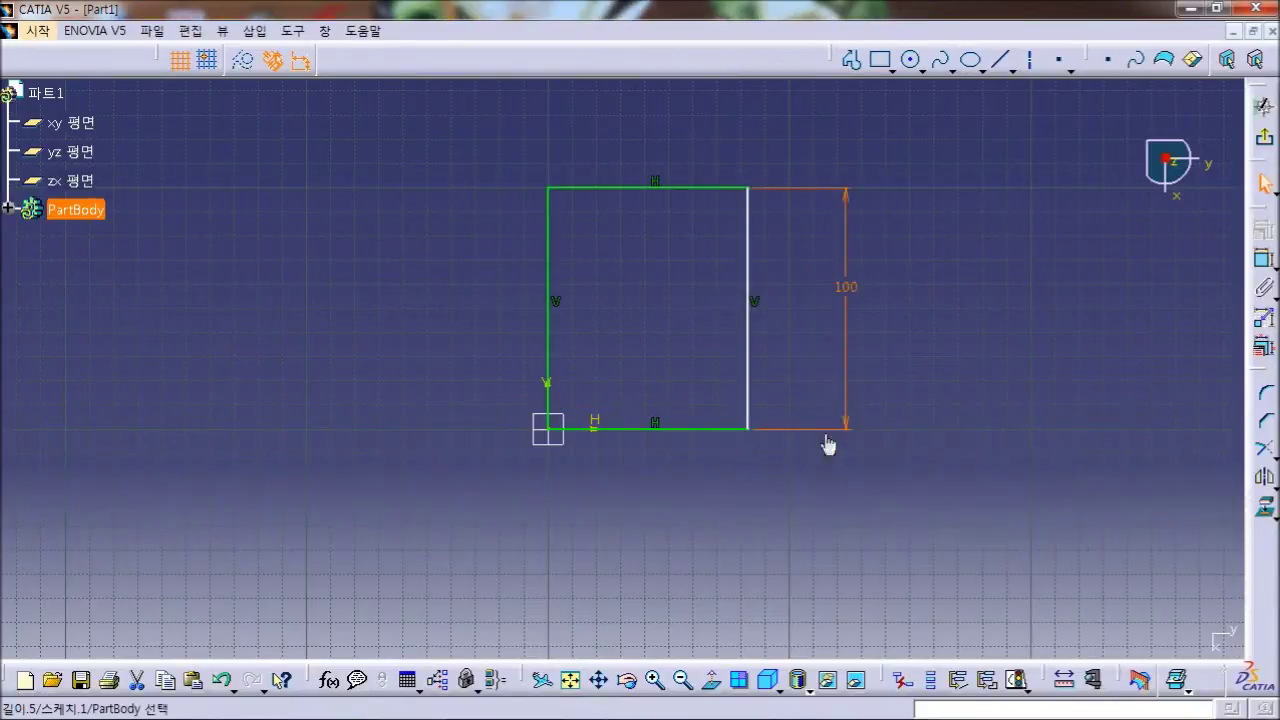
# Step: Dimension the rectangle's upper edge and set its width to 100 mm
pyautogui.click(641, 187)
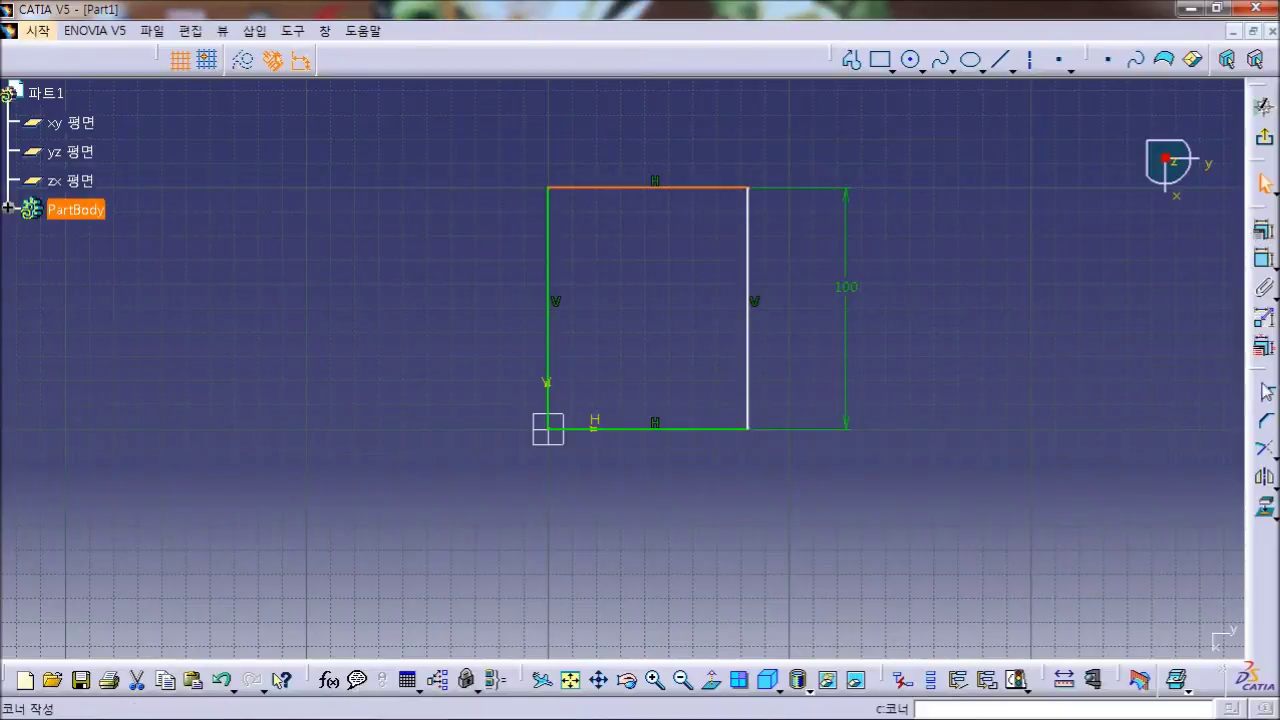
pyautogui.click(1263, 230)
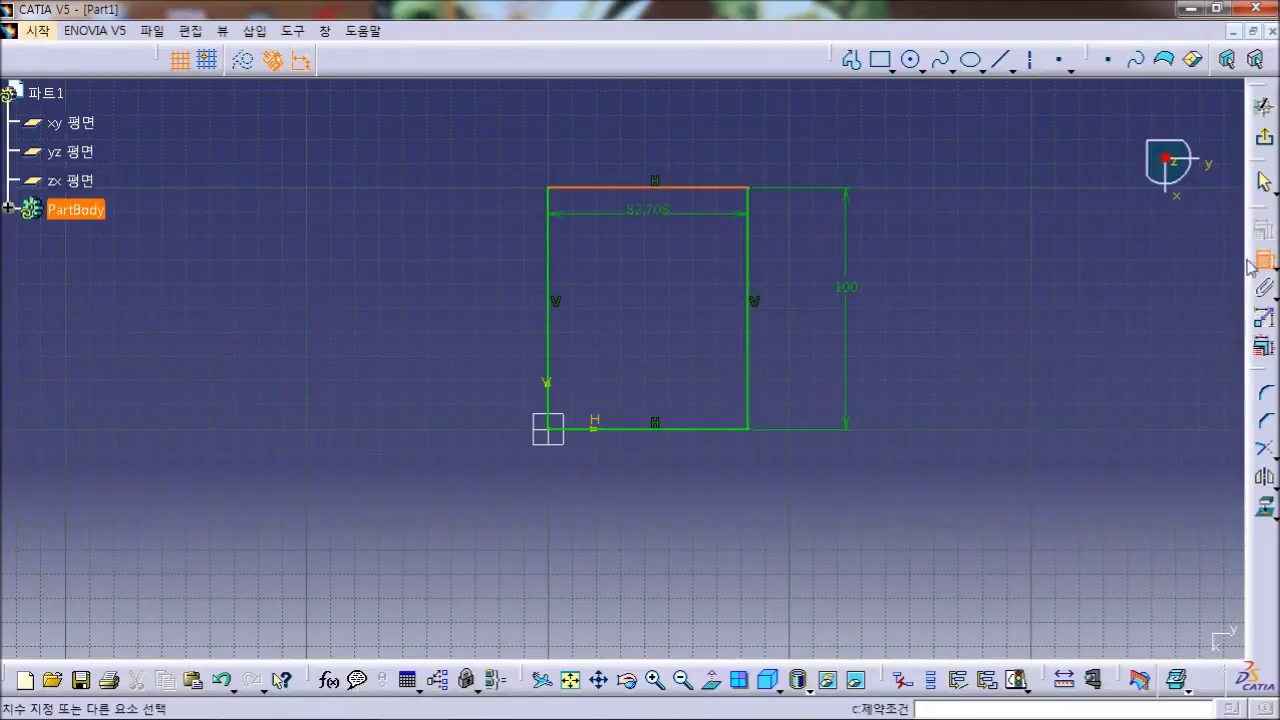
pyautogui.click(652, 152)
pyautogui.doubleClick(655, 162)
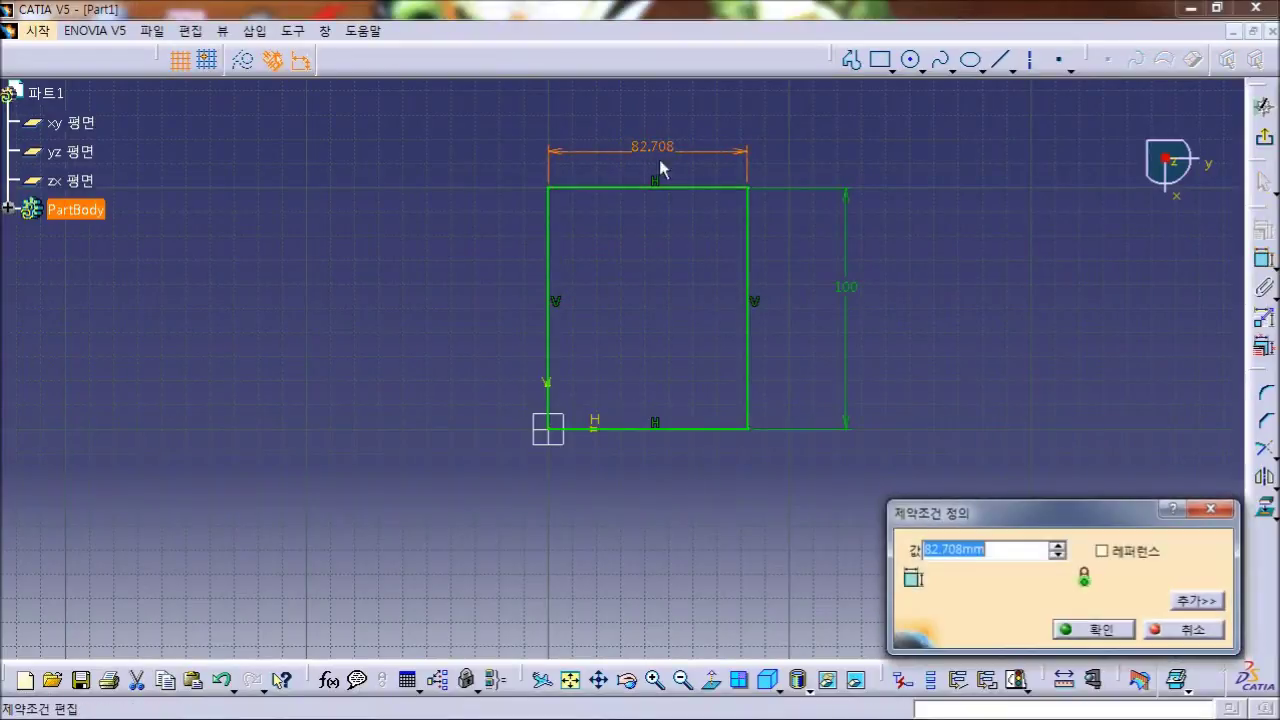
pyautogui.write('100')
pyautogui.press('Return')
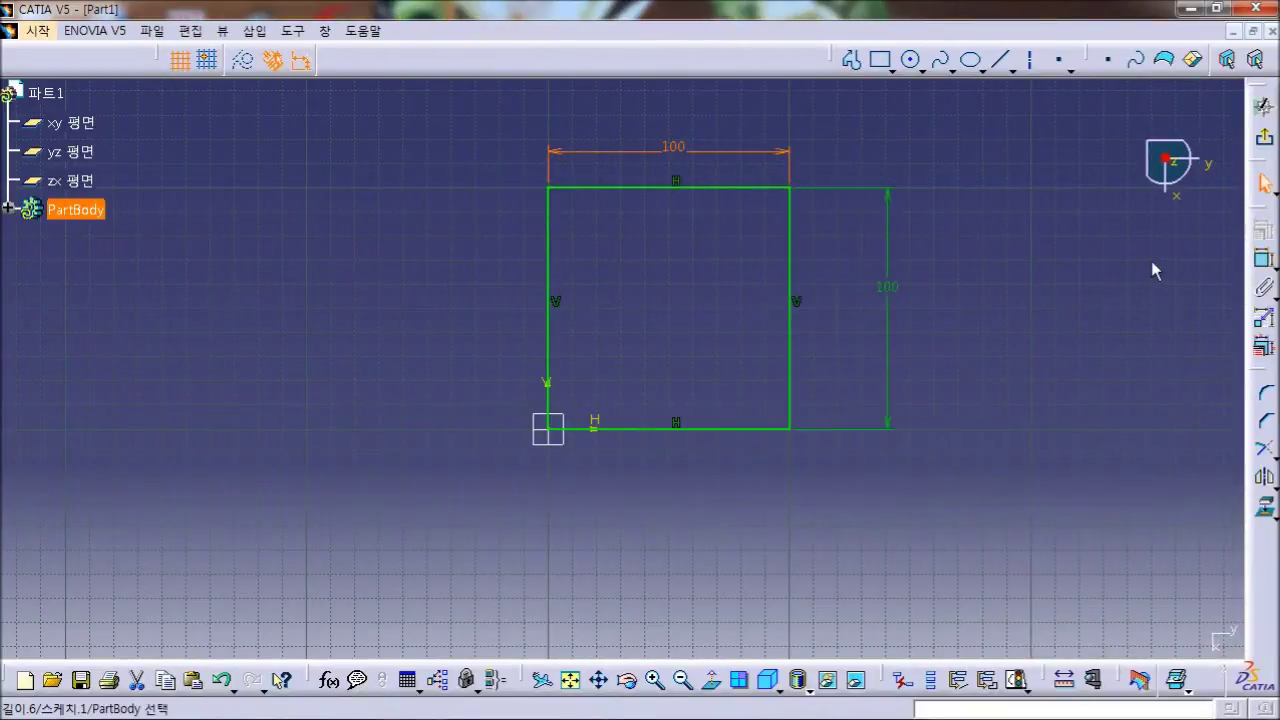
# Step: Exit the sketch and pad the square profile with a length of 20 mm
pyautogui.click(1262, 145)
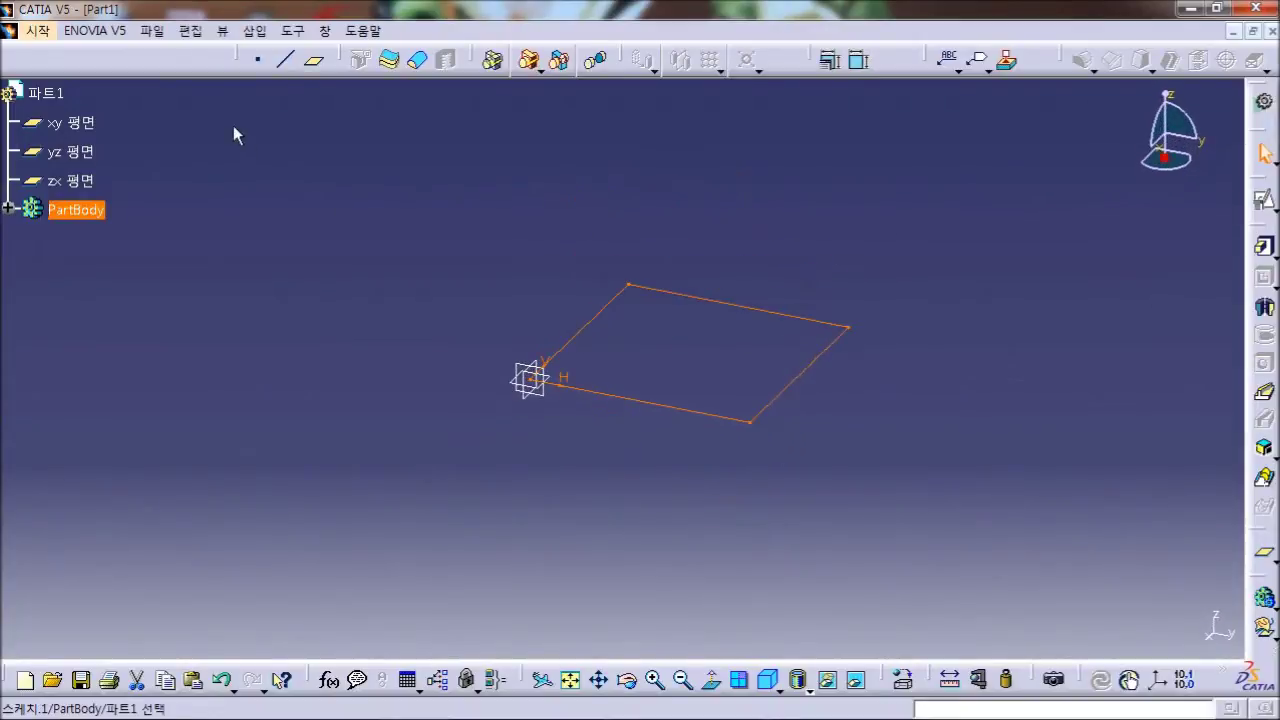
pyautogui.click(1256, 249)
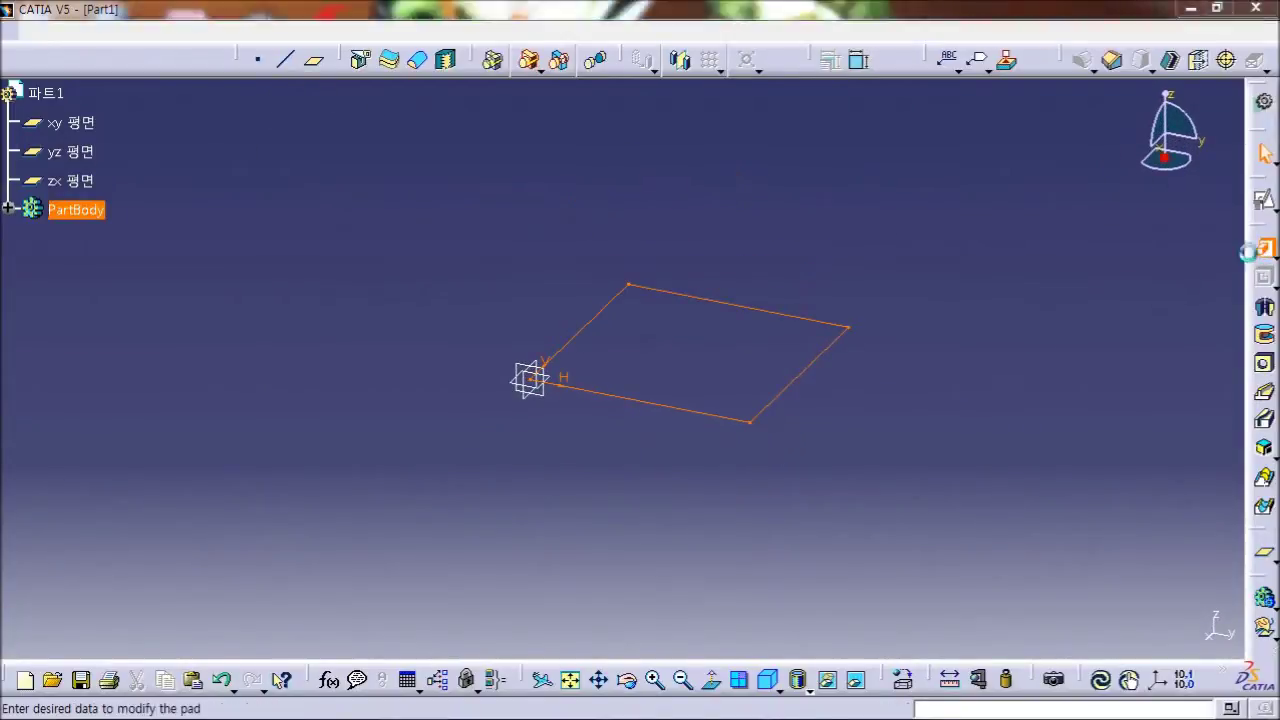
pyautogui.click(706, 345)
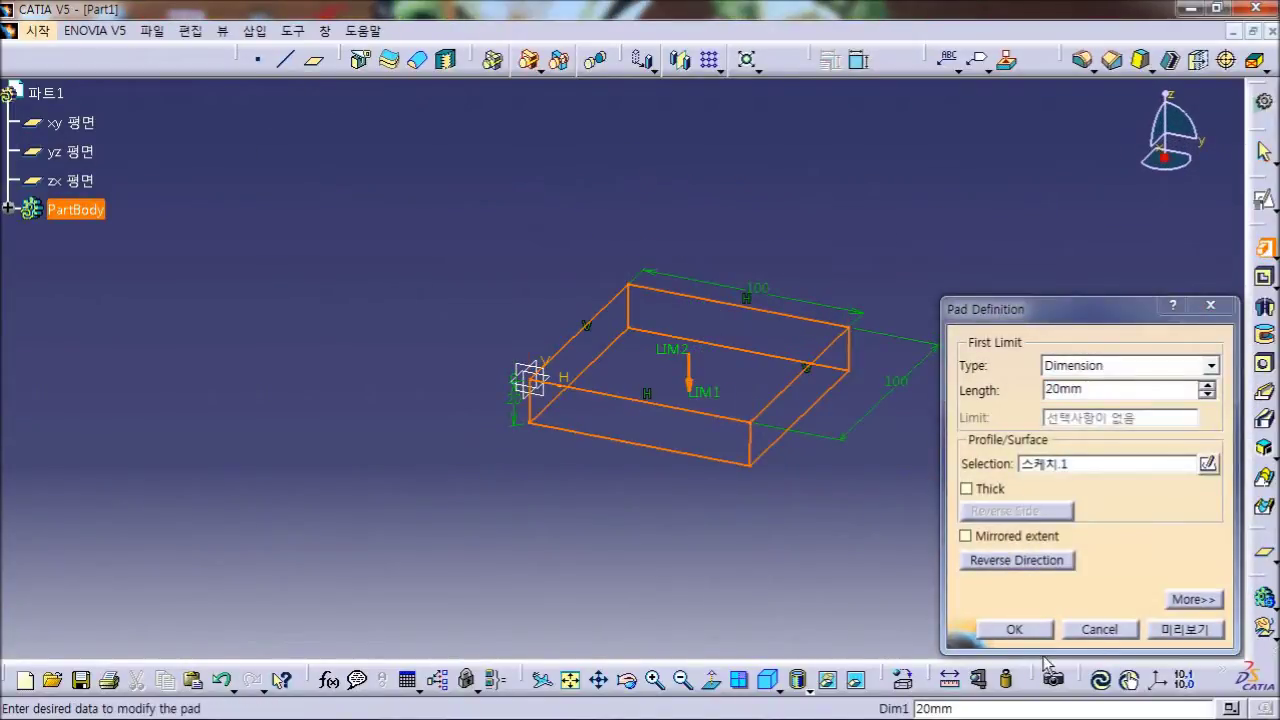
pyautogui.click(1002, 629)
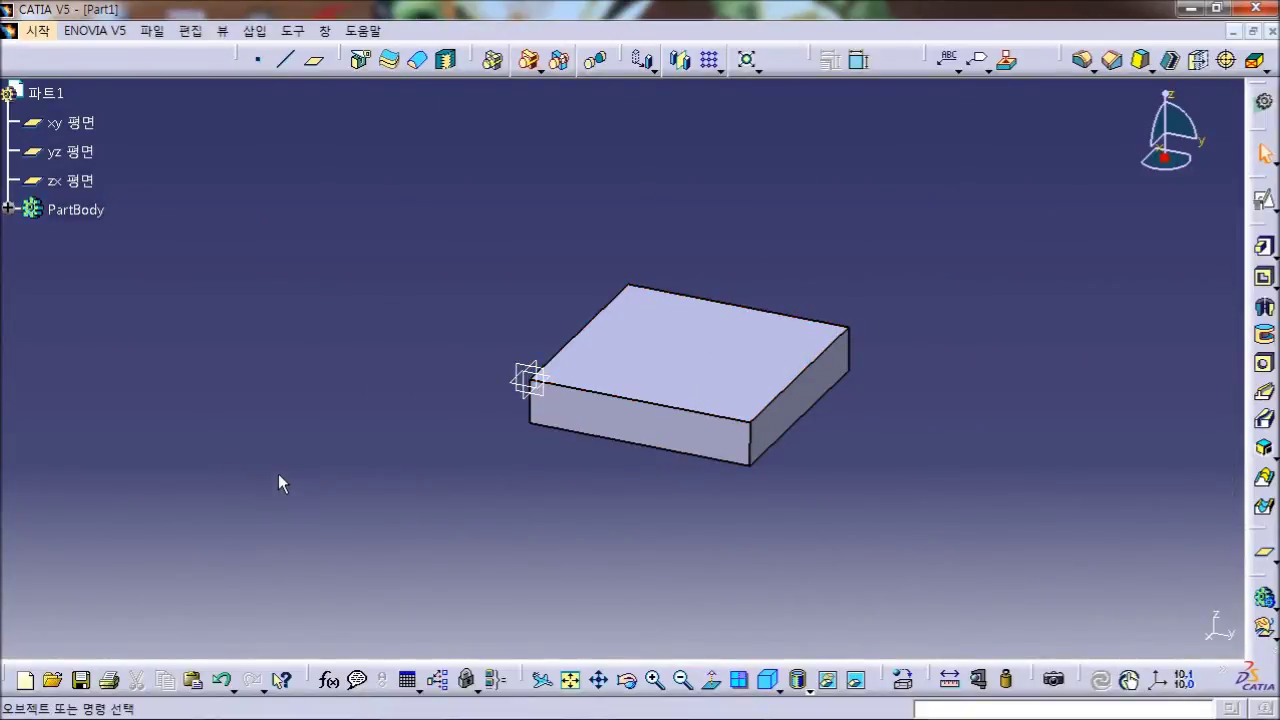
# Step: Start a positioned sketch on the plate's top face with H reversed and the axes swapped
pyautogui.click(662, 370)
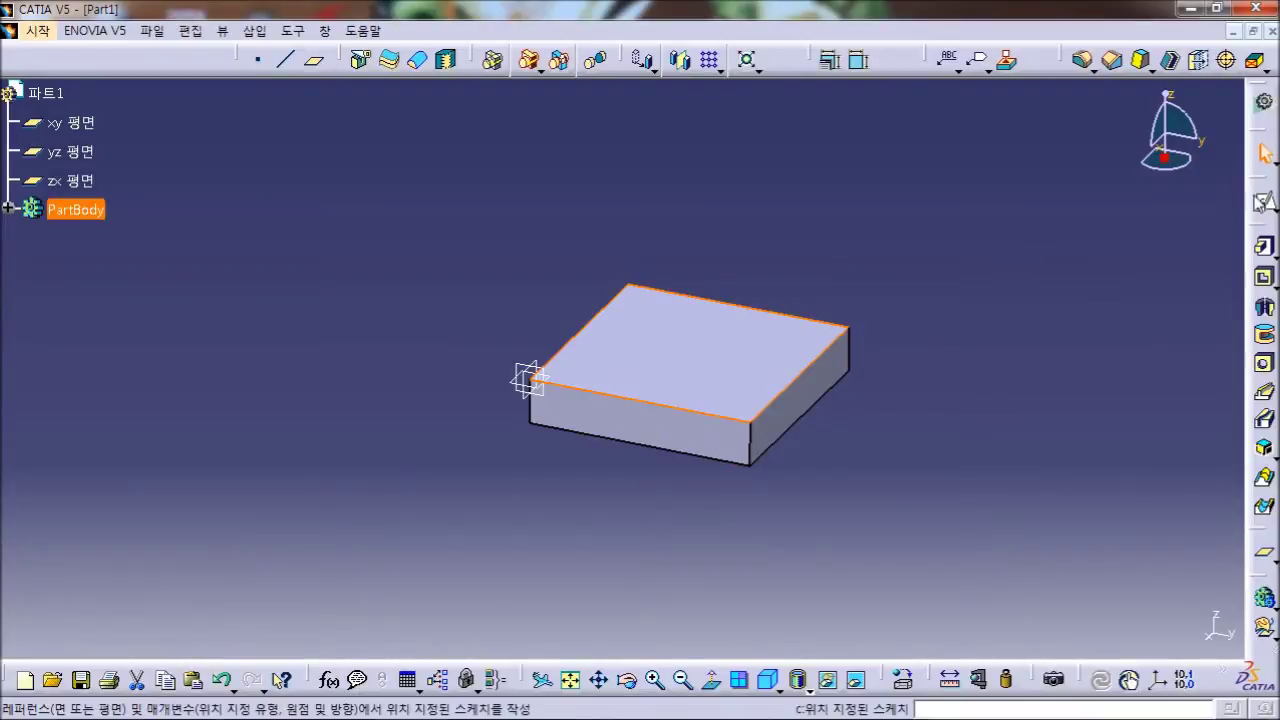
pyautogui.click(1264, 203)
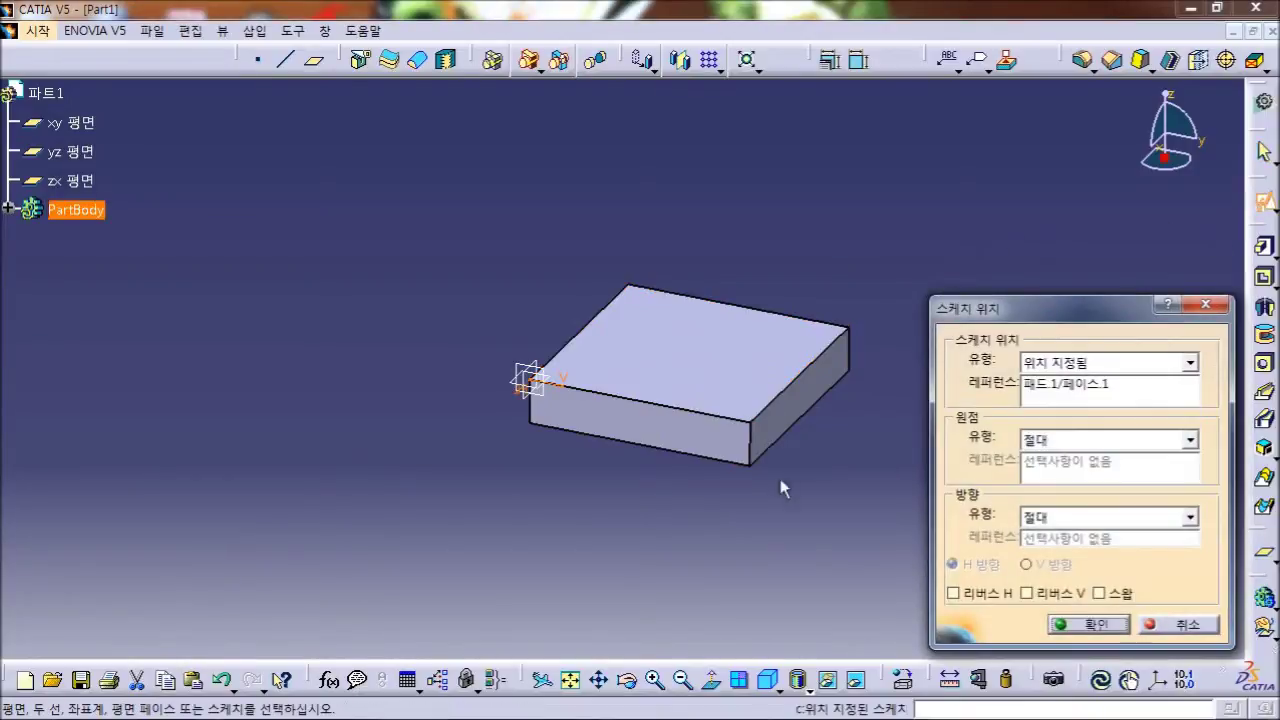
pyautogui.click(960, 594)
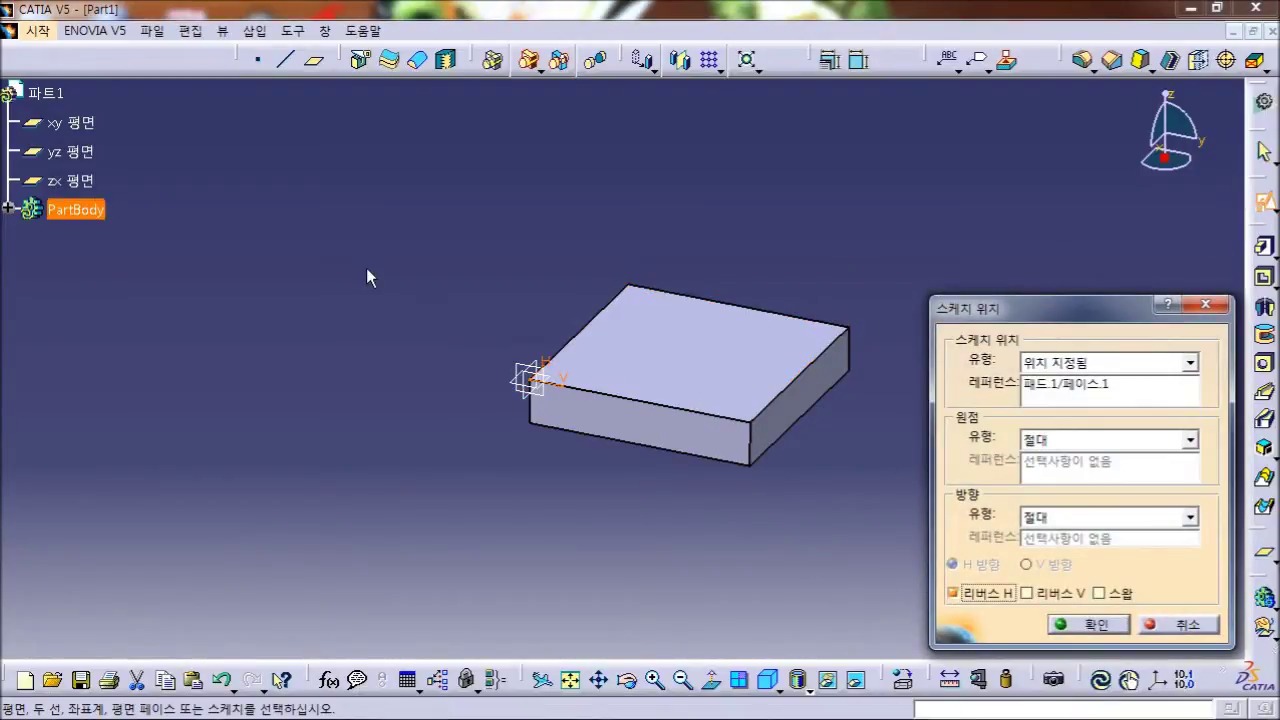
pyautogui.click(1119, 598)
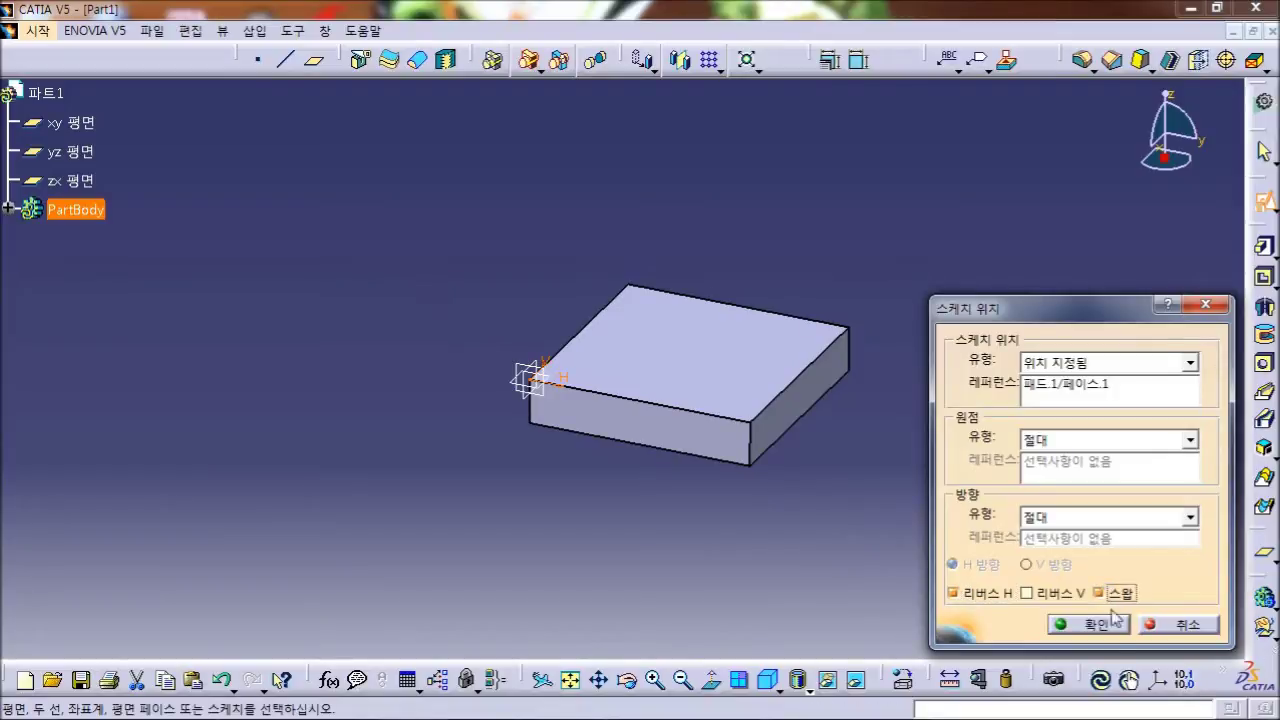
pyautogui.click(1098, 625)
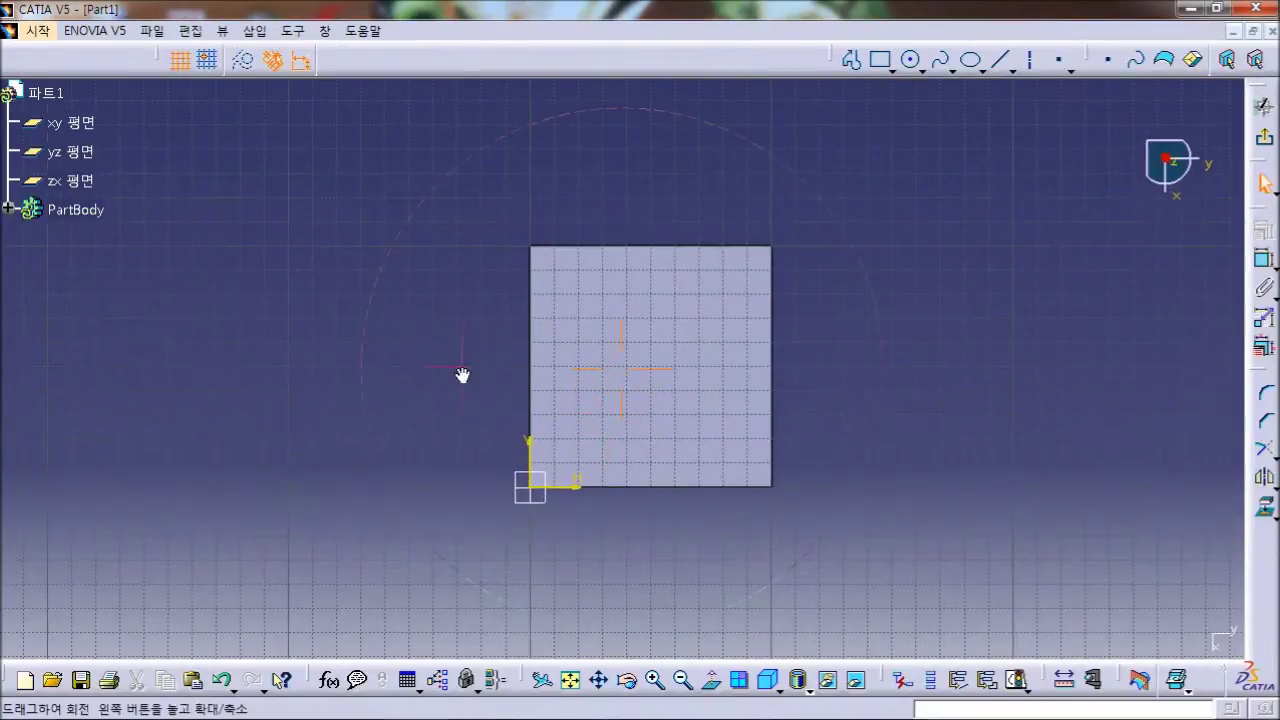
# Step: Draw a rectangle about 56 × 52 mm inside the plate's outline
pyautogui.moveTo(336, 460)
pyautogui.mouseDown(button='middle')
pyautogui.moveTo(280, 440)
pyautogui.moveTo(289, 423)
pyautogui.moveTo(165, 295)
pyautogui.mouseUp(button='middle')
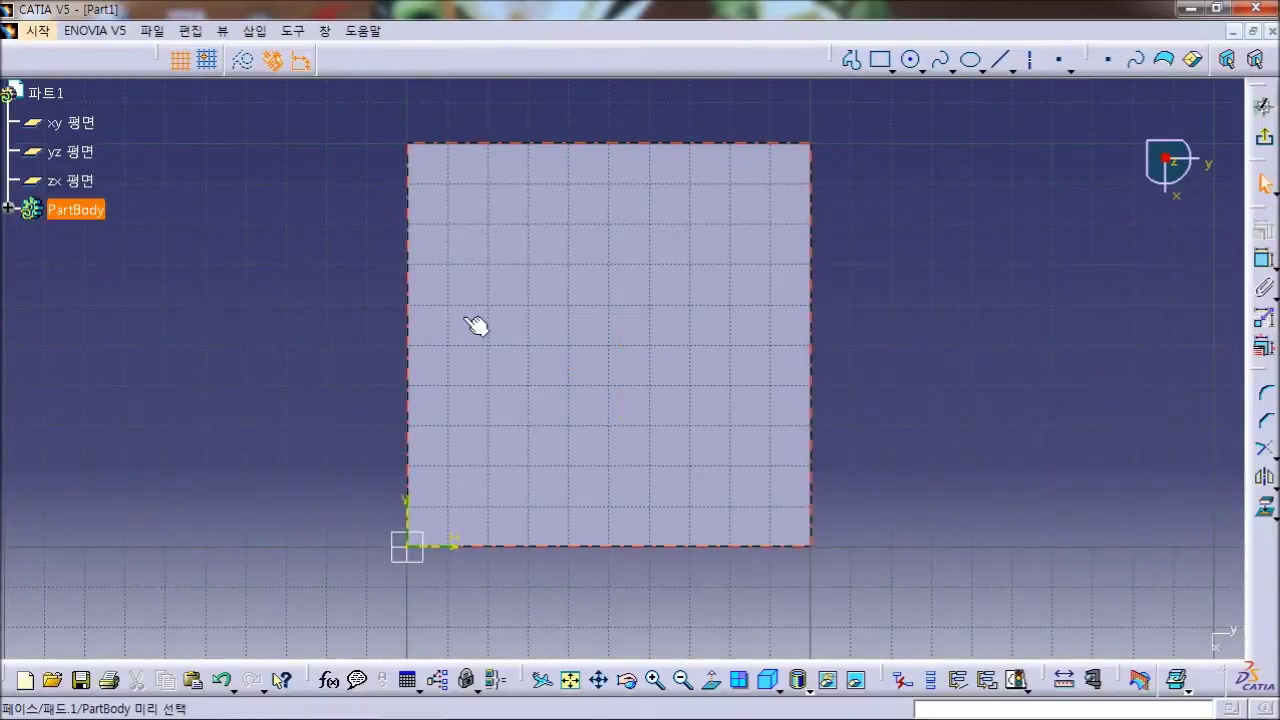
pyautogui.click(881, 61)
pyautogui.click(494, 255)
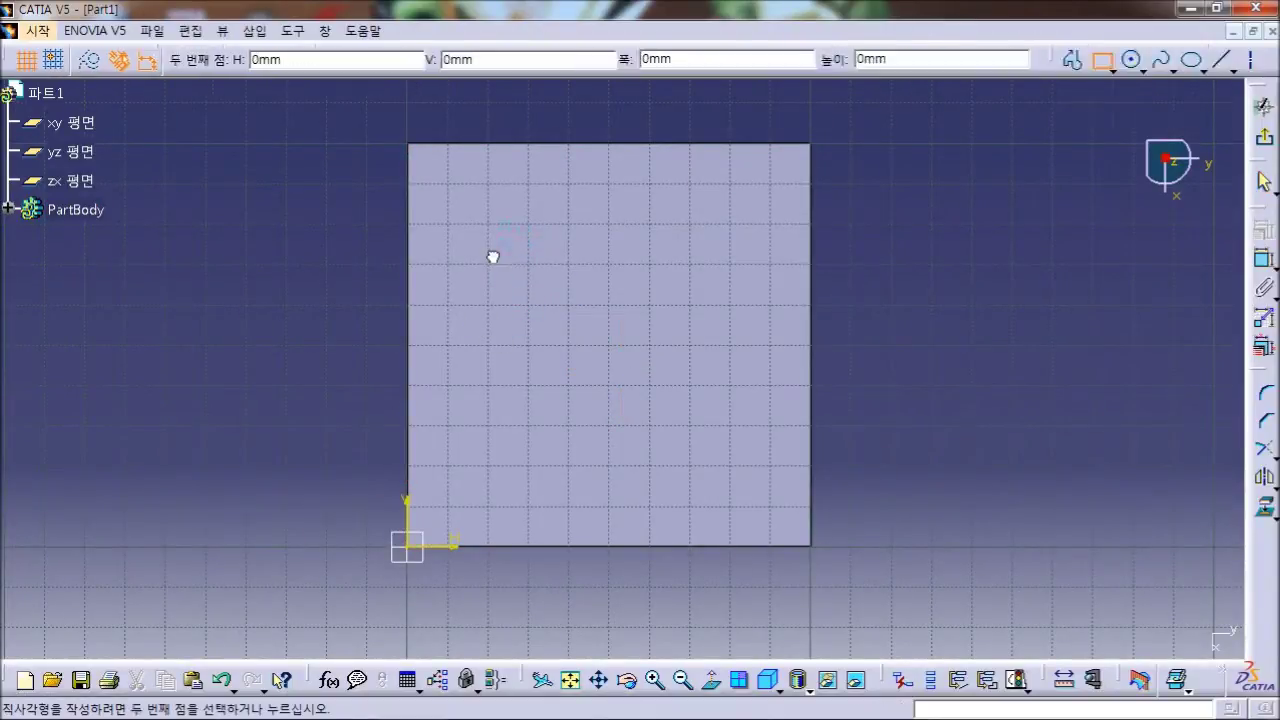
pyautogui.click(722, 465)
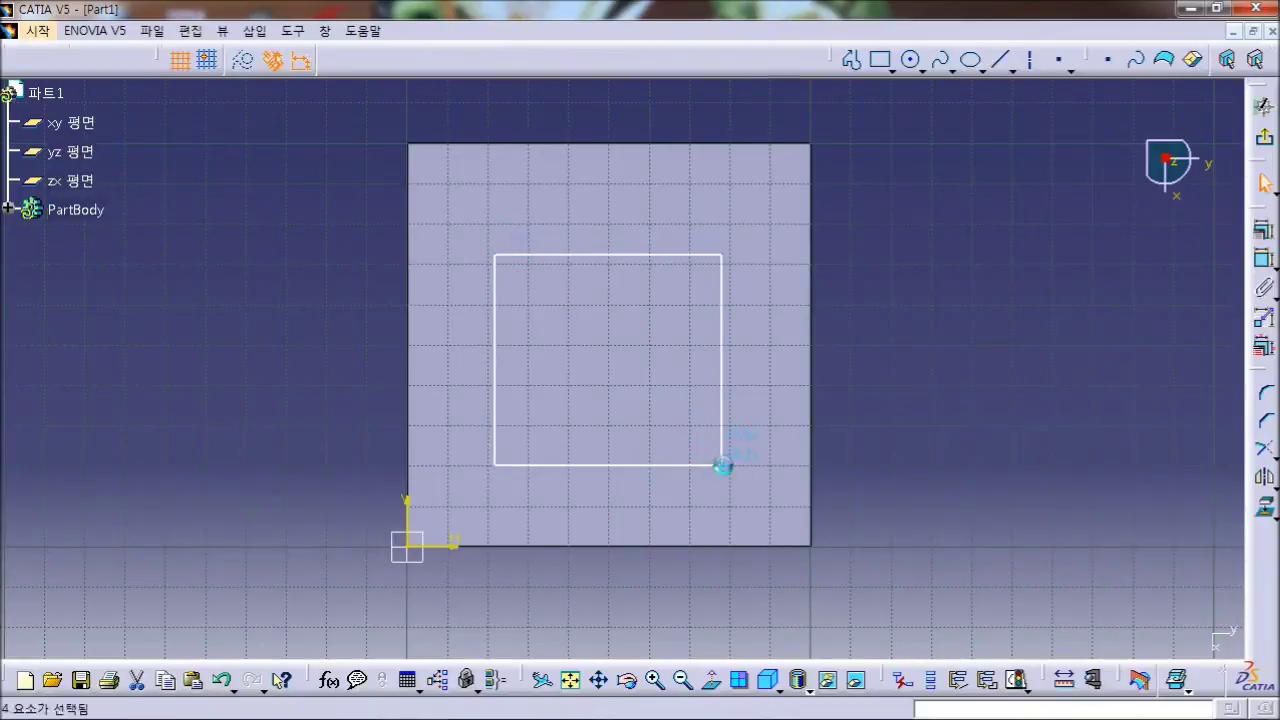
pyautogui.click(704, 319)
# Step: Dimension the inner rectangle's upper edge and set its width to 70 mm
pyautogui.click(682, 256)
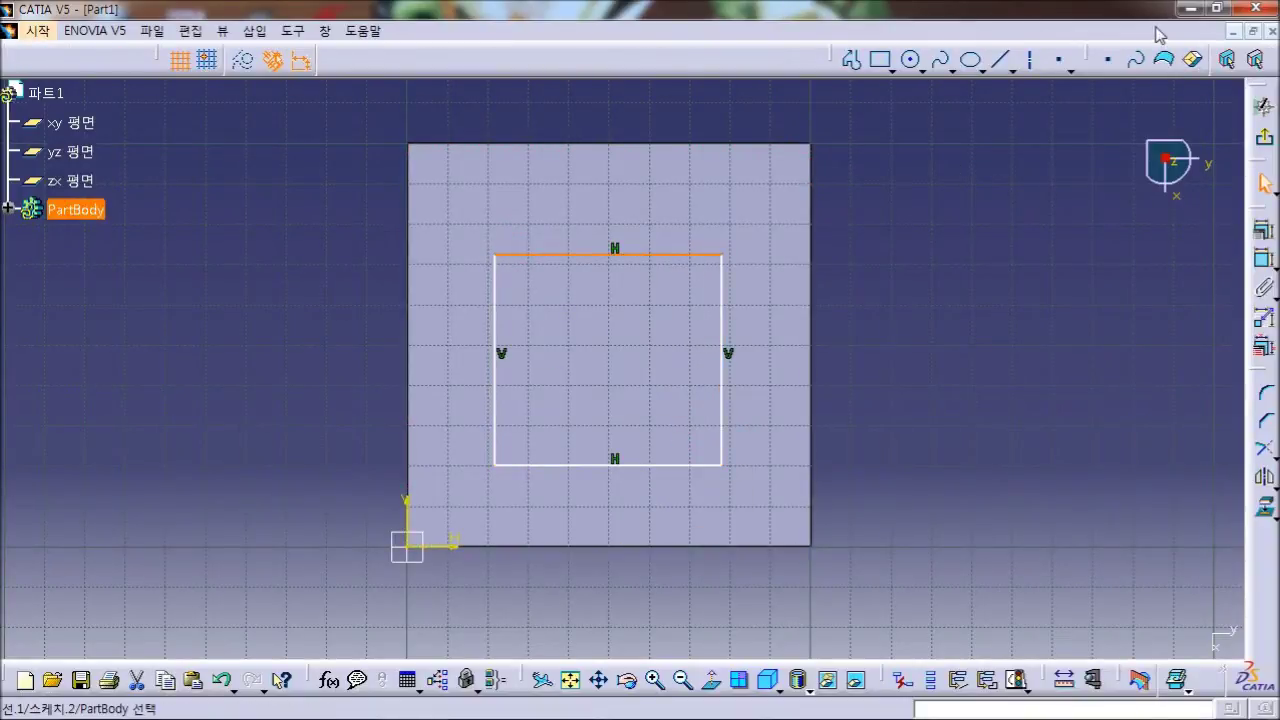
pyautogui.click(1262, 256)
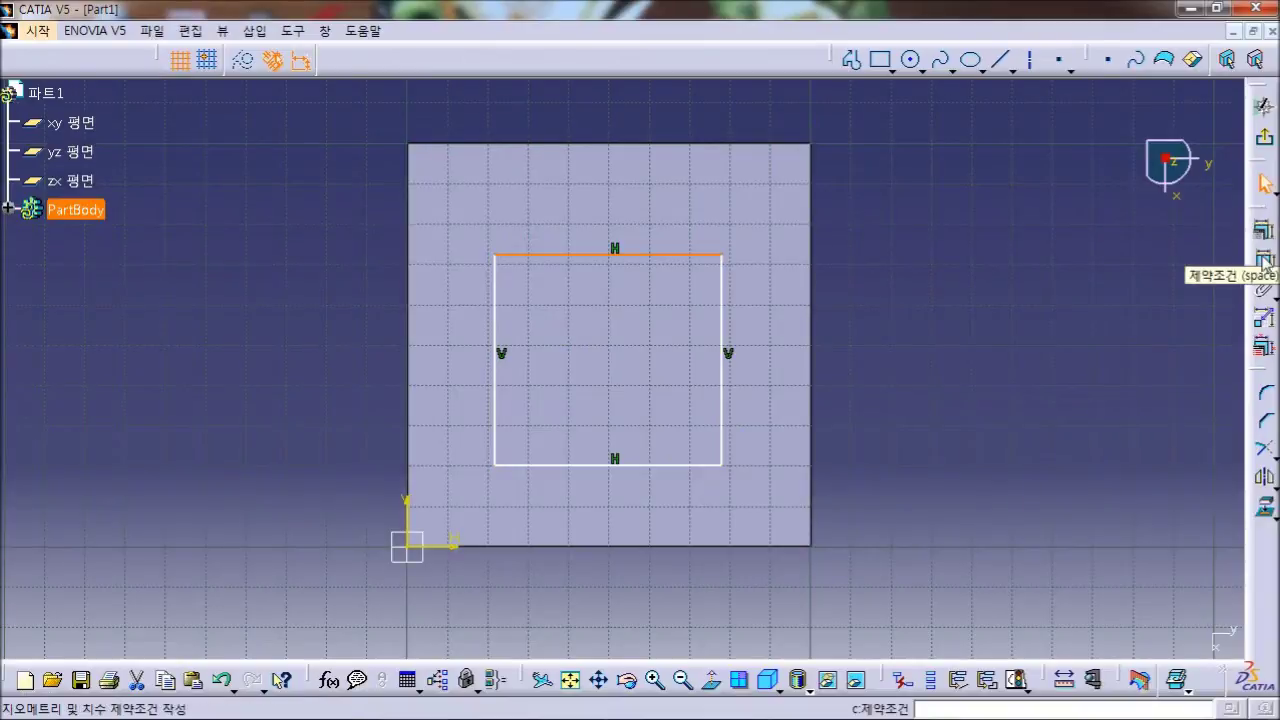
pyautogui.click(609, 120)
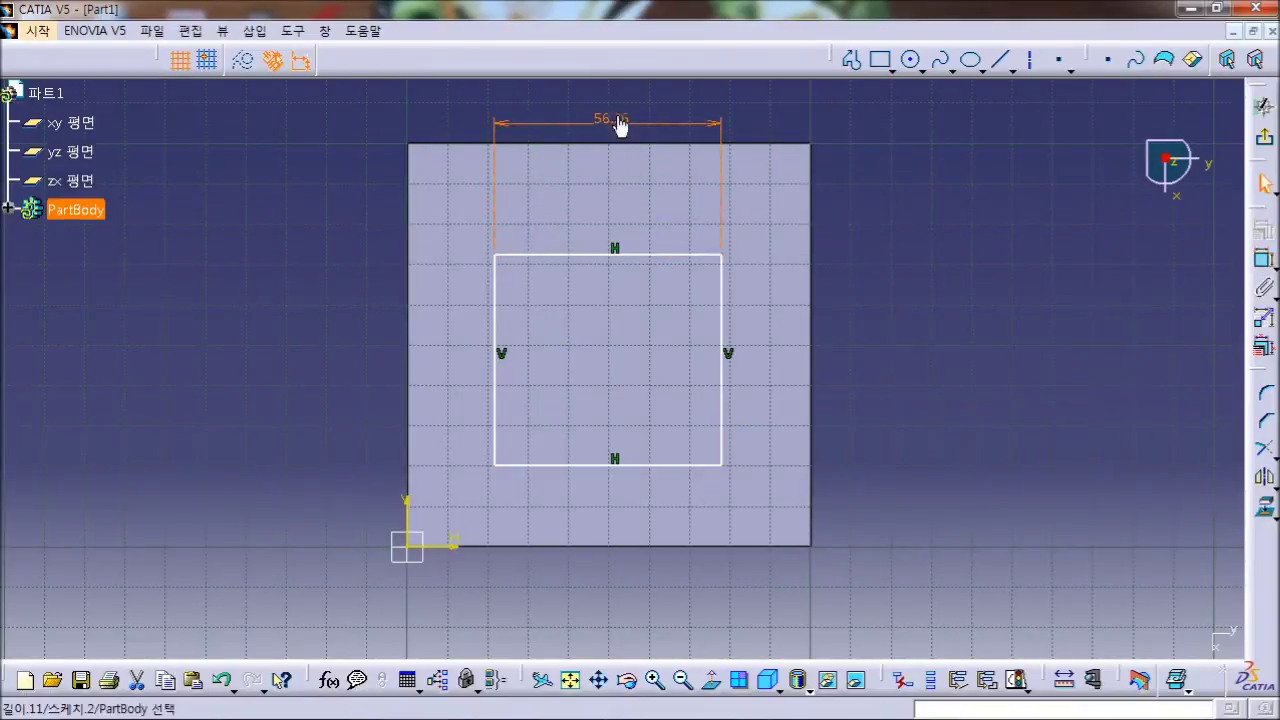
pyautogui.doubleClick(617, 122)
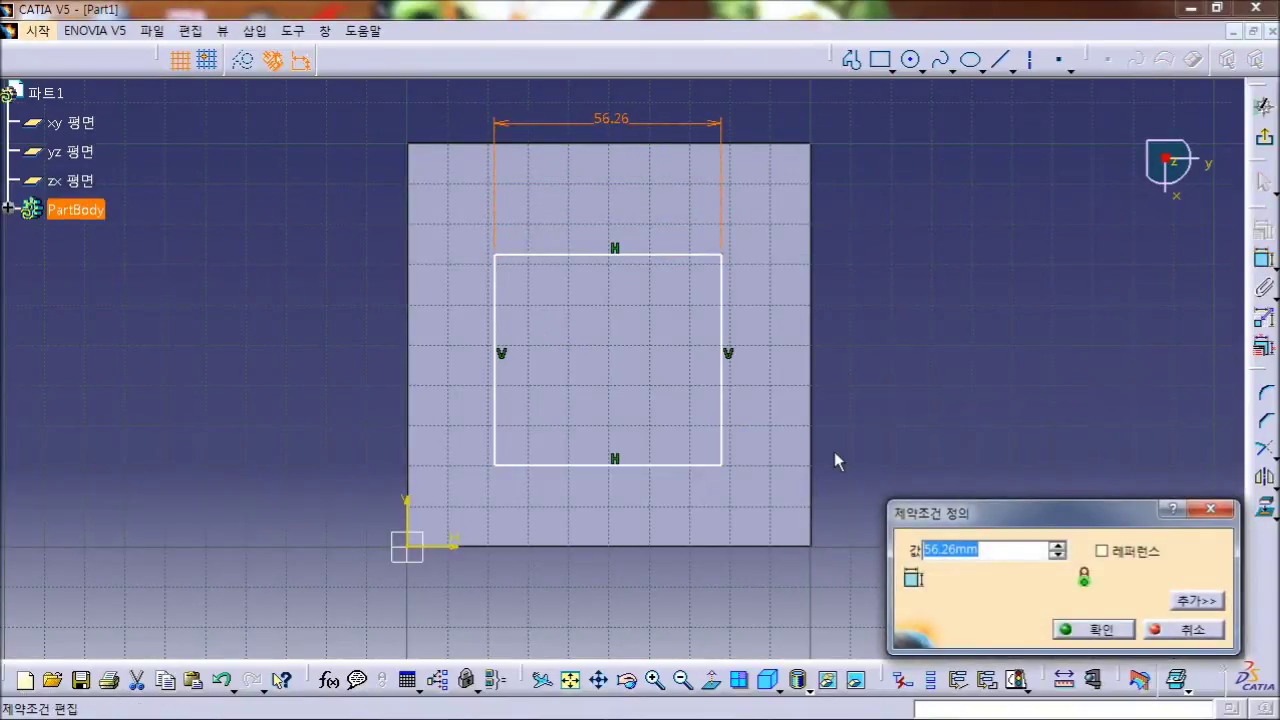
pyautogui.write('70')
pyautogui.press('Return')
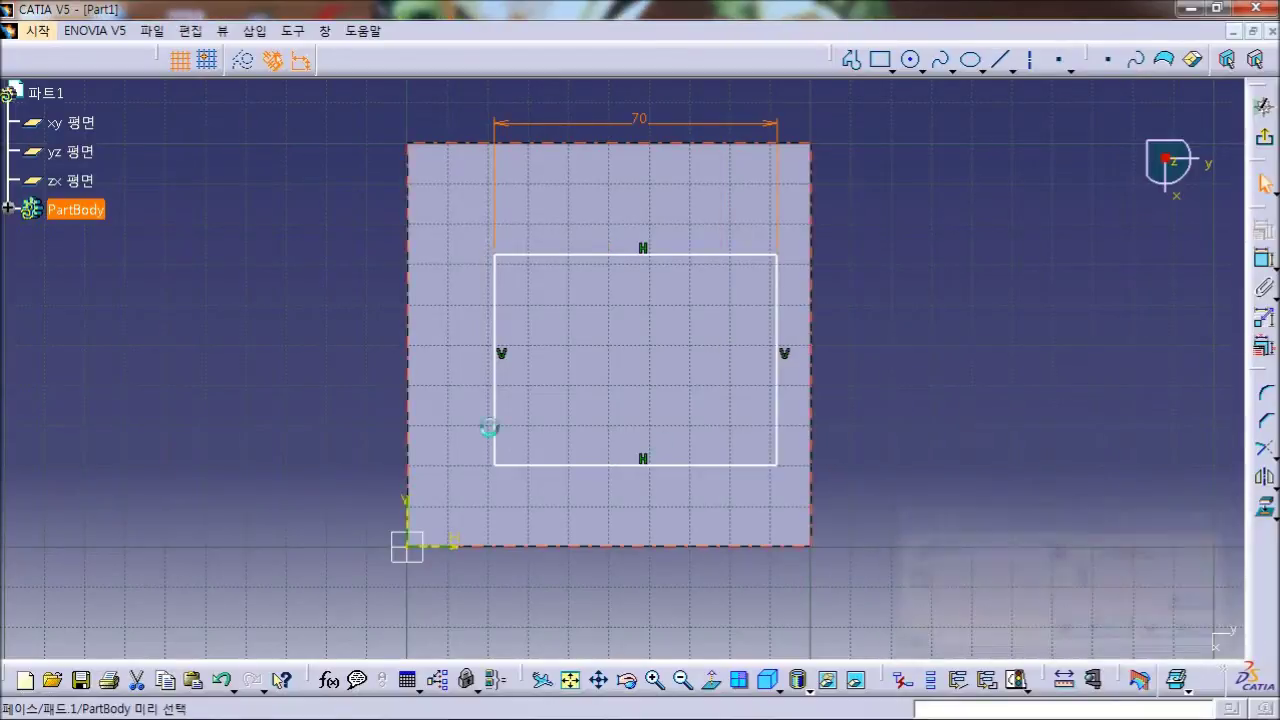
# Step: Dimension the inner rectangle's height as 70 mm and move the resulting square to roughly the middle of the plate
pyautogui.click(611, 465)
pyautogui.click(780, 392)
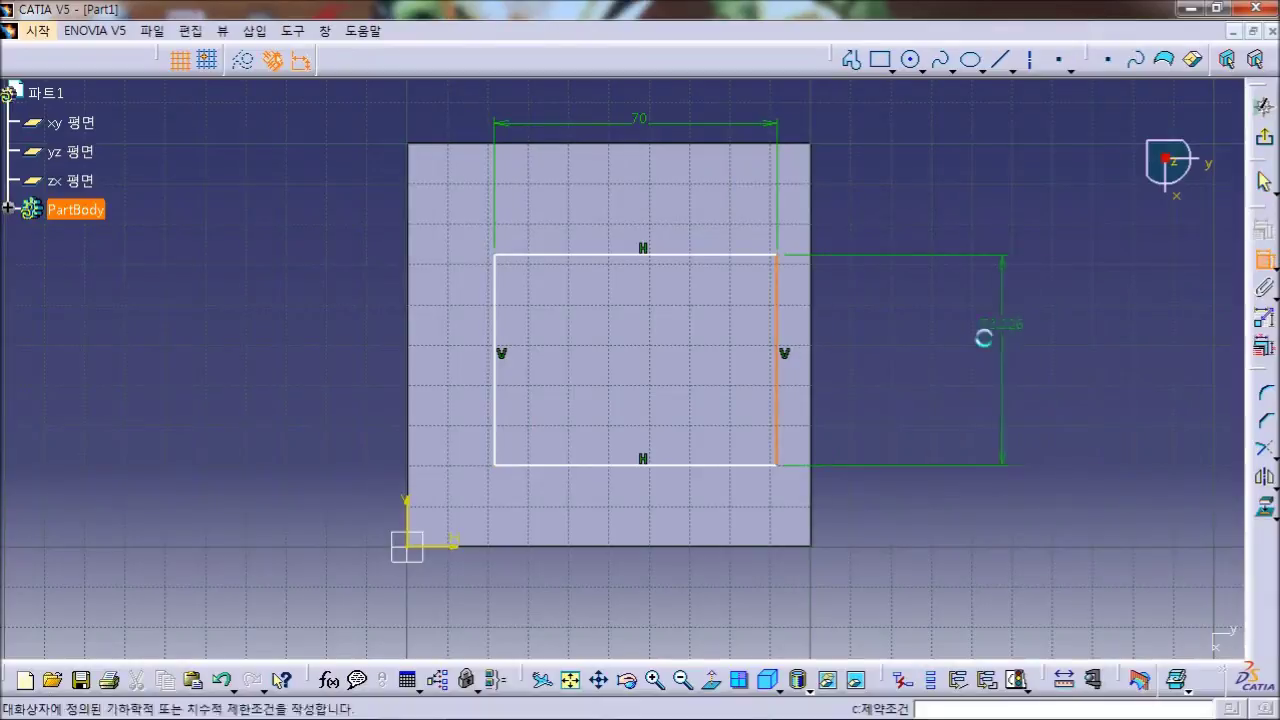
pyautogui.doubleClick(942, 355)
pyautogui.write('70')
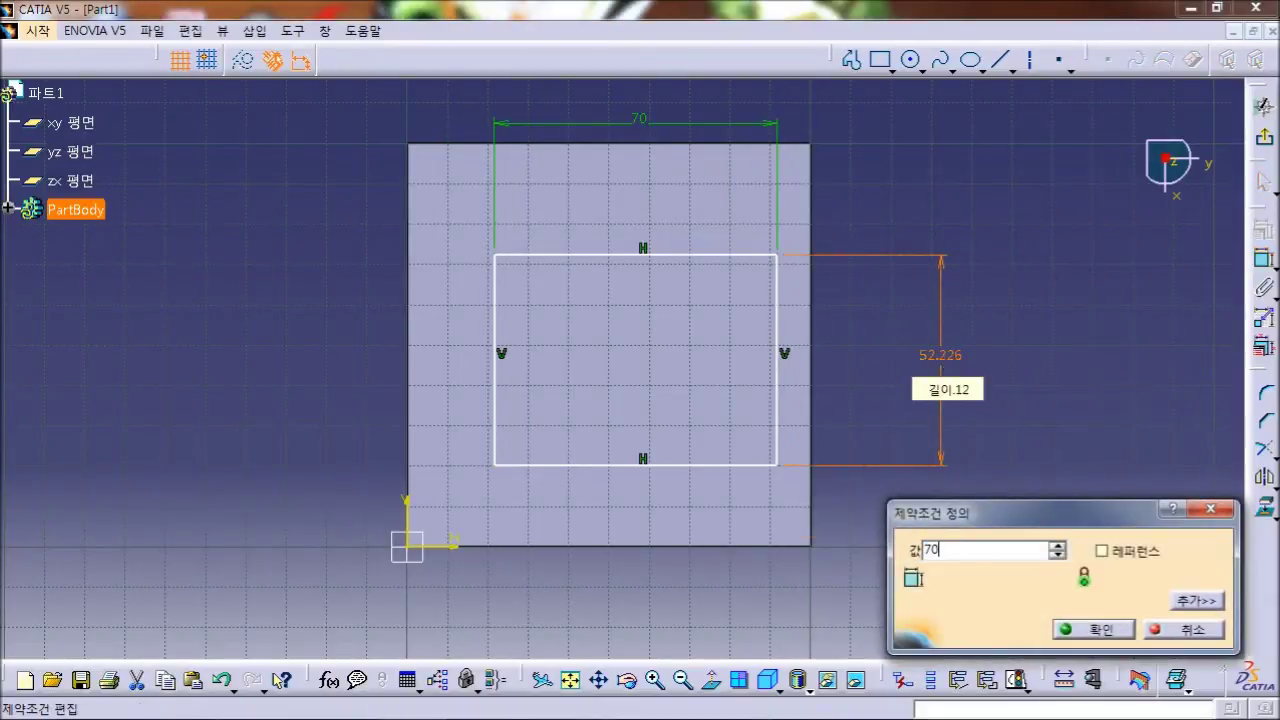
pyautogui.press('Return')
pyautogui.moveTo(727, 265); pyautogui.dragTo(682, 207)
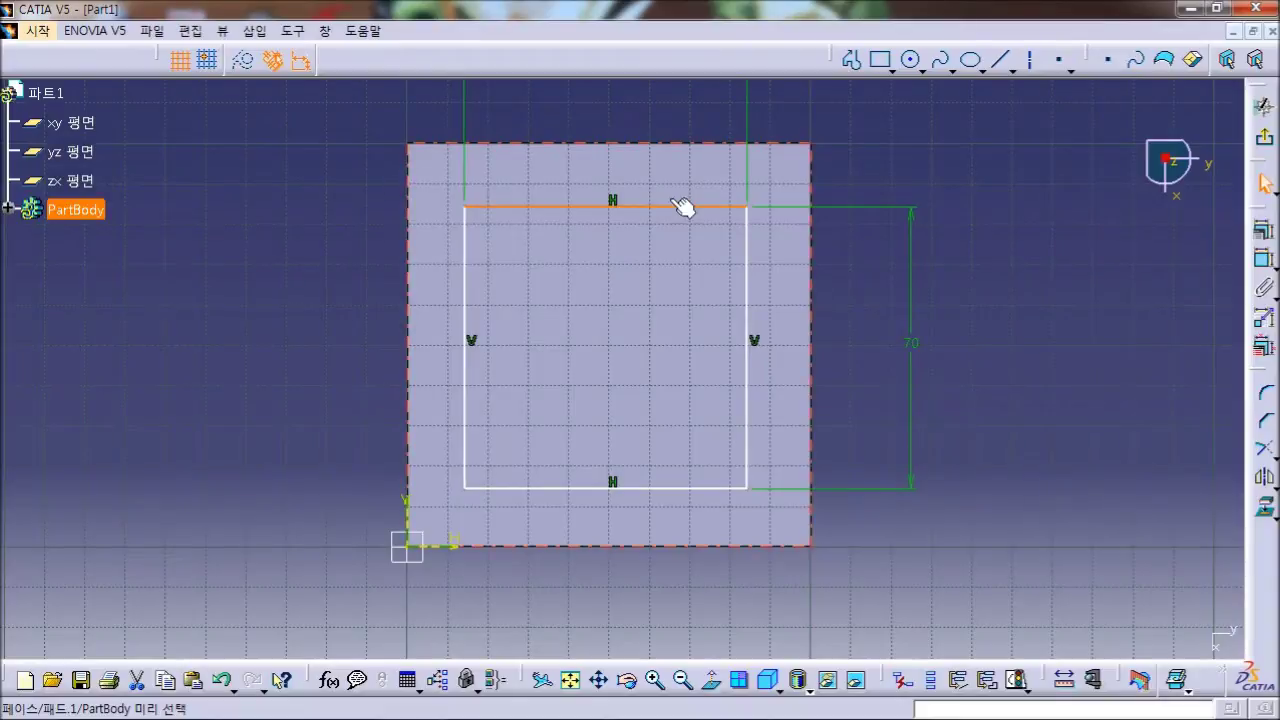
# Step: Dimension the 70 mm square's upper edge from the plate's upper edge and set the distance to 15 mm
pyautogui.click(664, 146)
pyautogui.click(1264, 268)
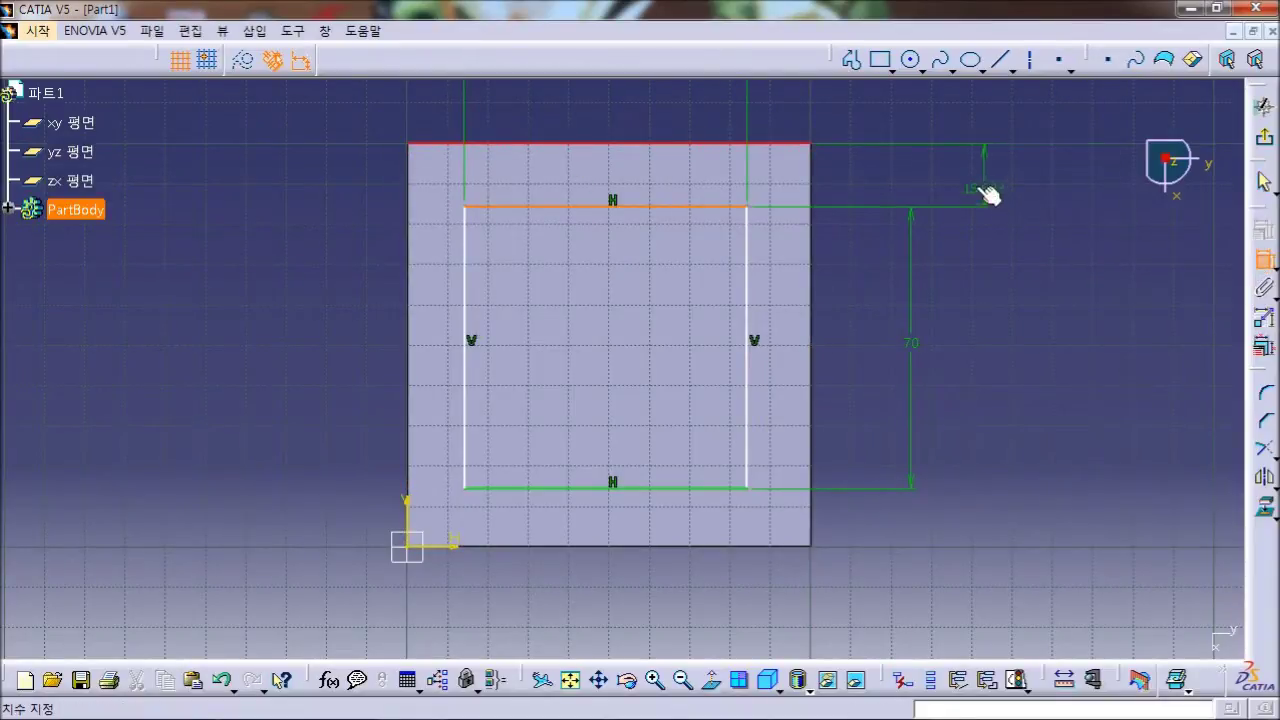
pyautogui.click(940, 189)
pyautogui.doubleClick(938, 177)
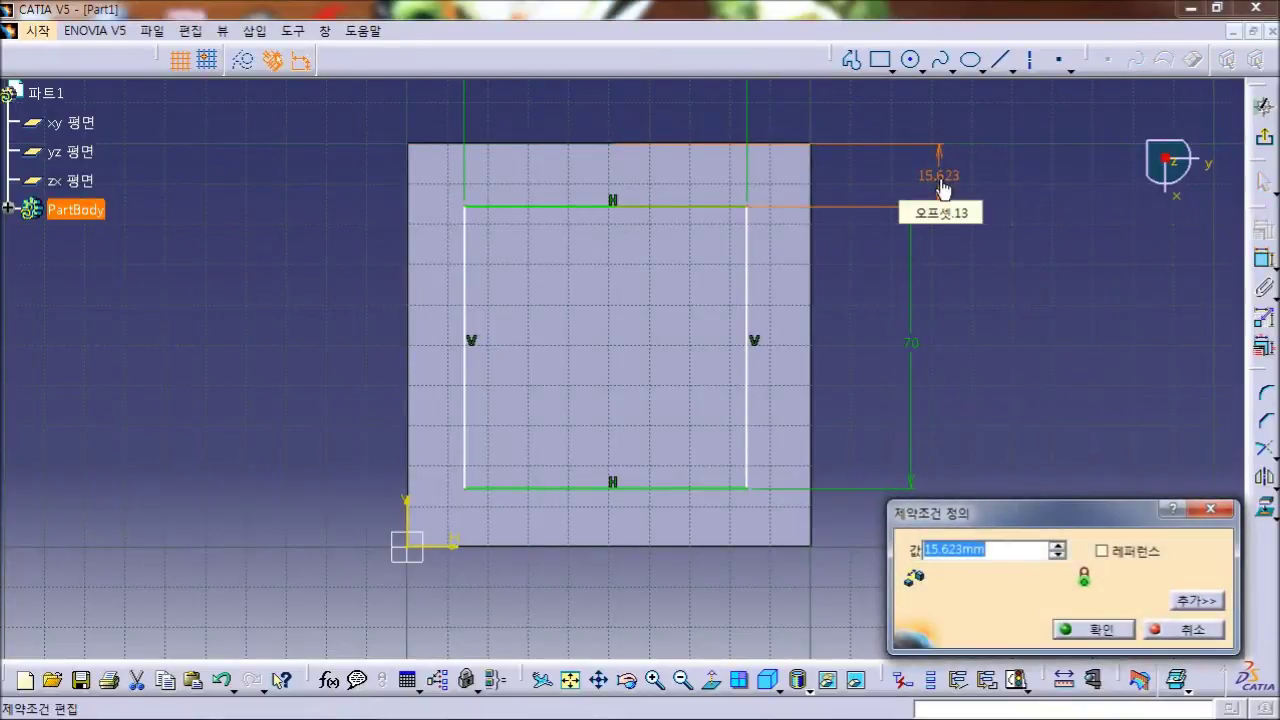
pyautogui.write('15')
pyautogui.press('Return')
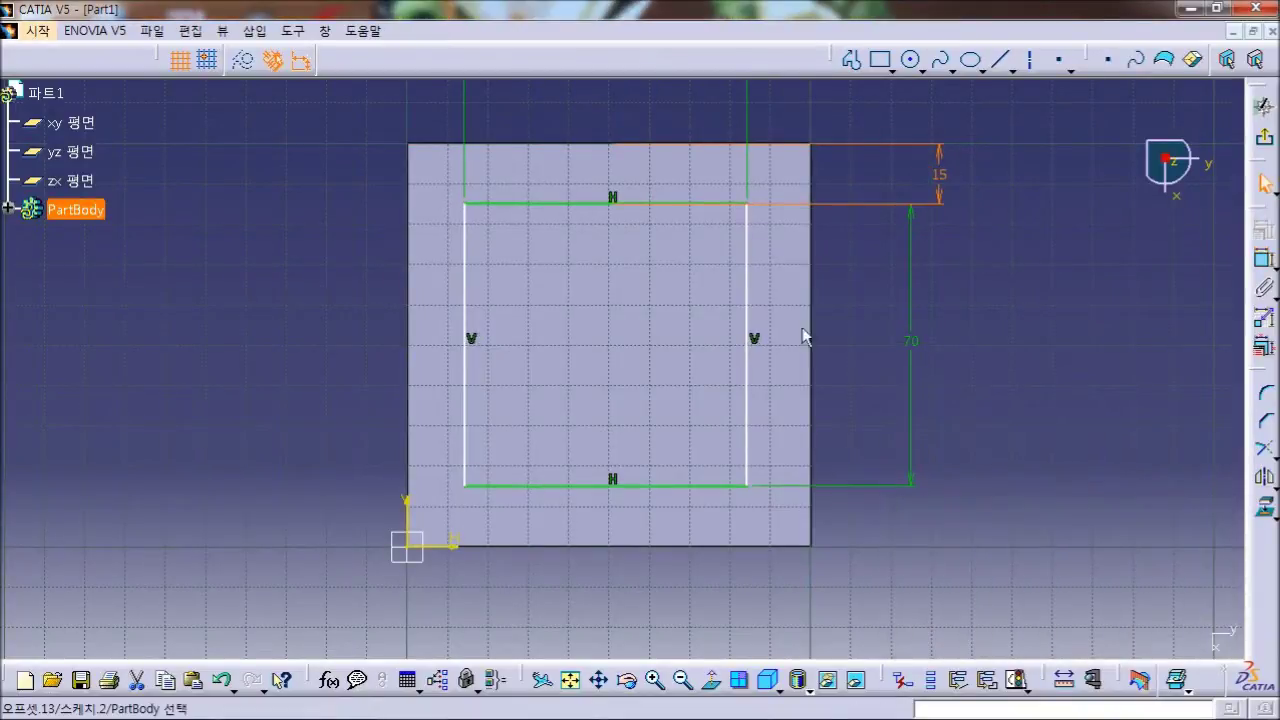
# Step: Dimension the square's right edge from the plate's right edge, set the distance to 15 mm, and exit the sketch
pyautogui.click(748, 354)
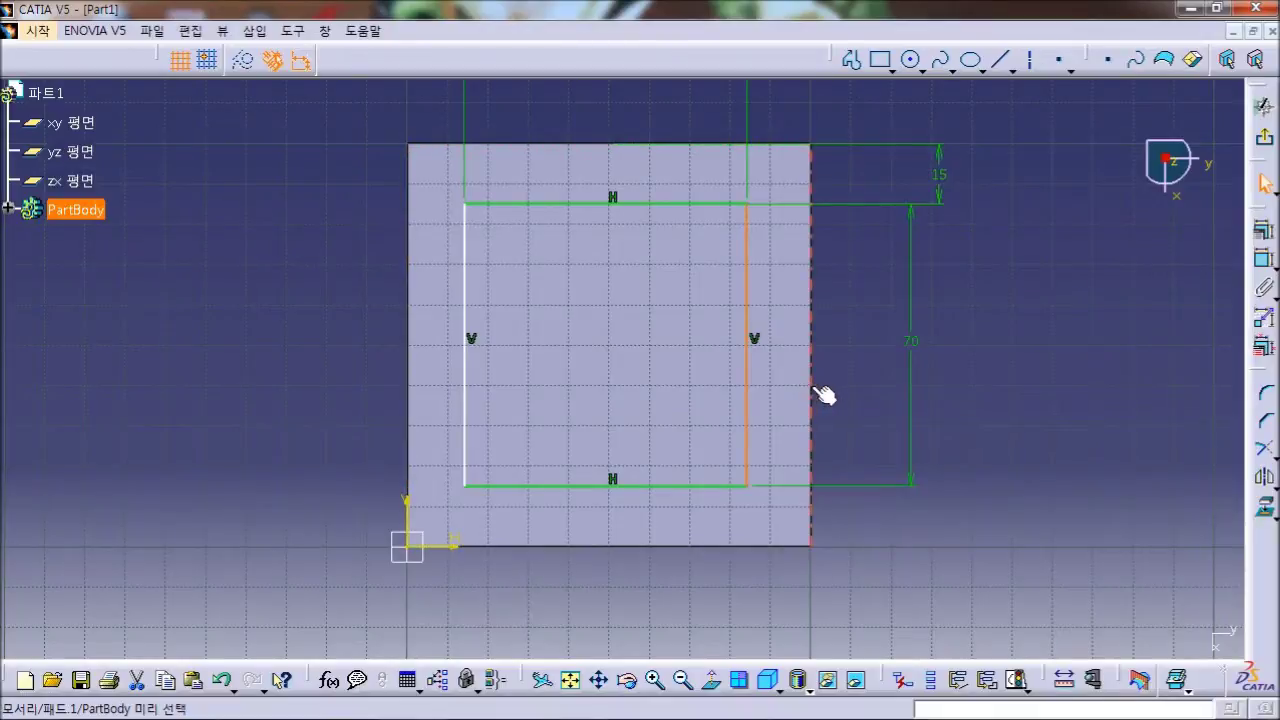
pyautogui.click(811, 387)
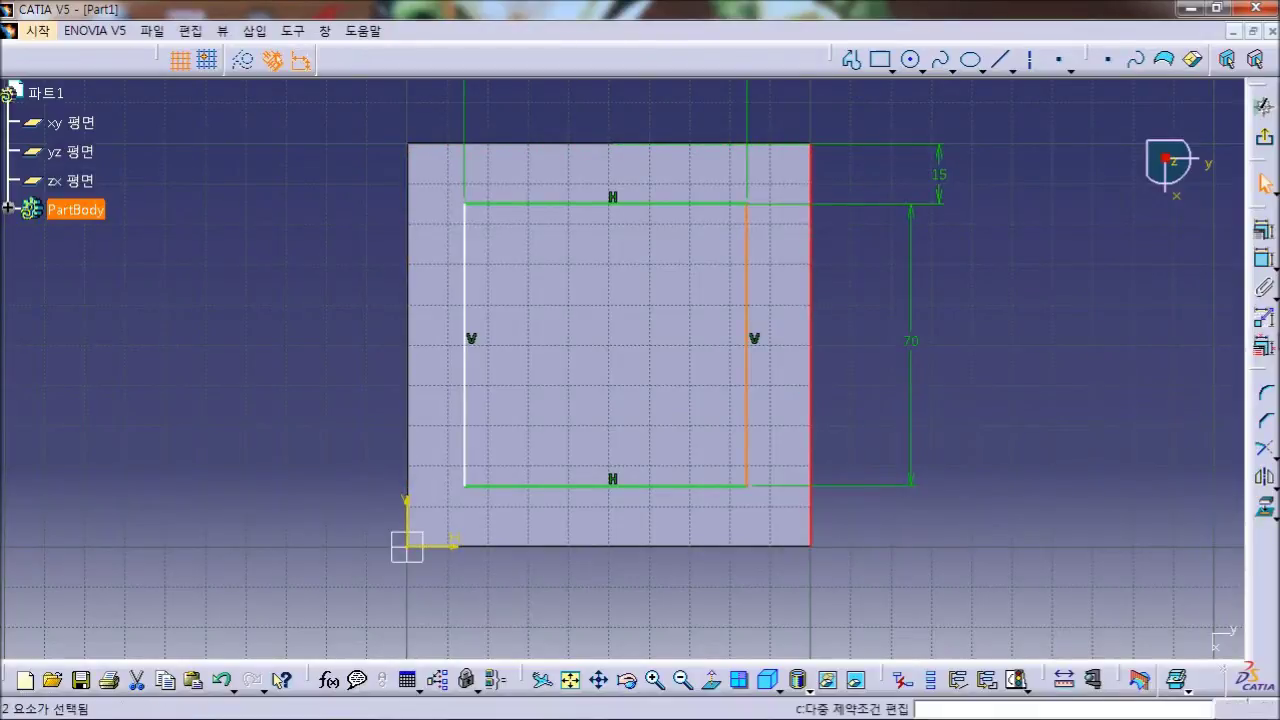
pyautogui.click(1264, 259)
pyautogui.click(775, 592)
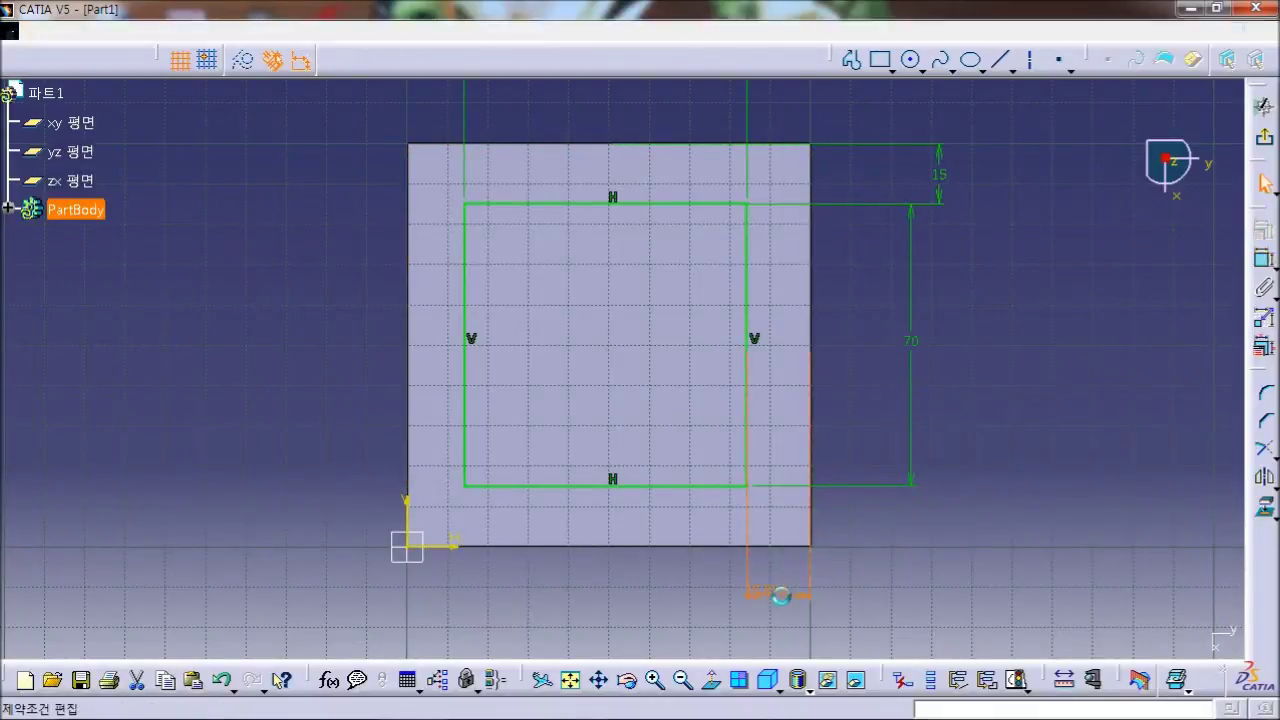
pyautogui.doubleClick(784, 604)
pyautogui.write('15')
pyautogui.press('Return')
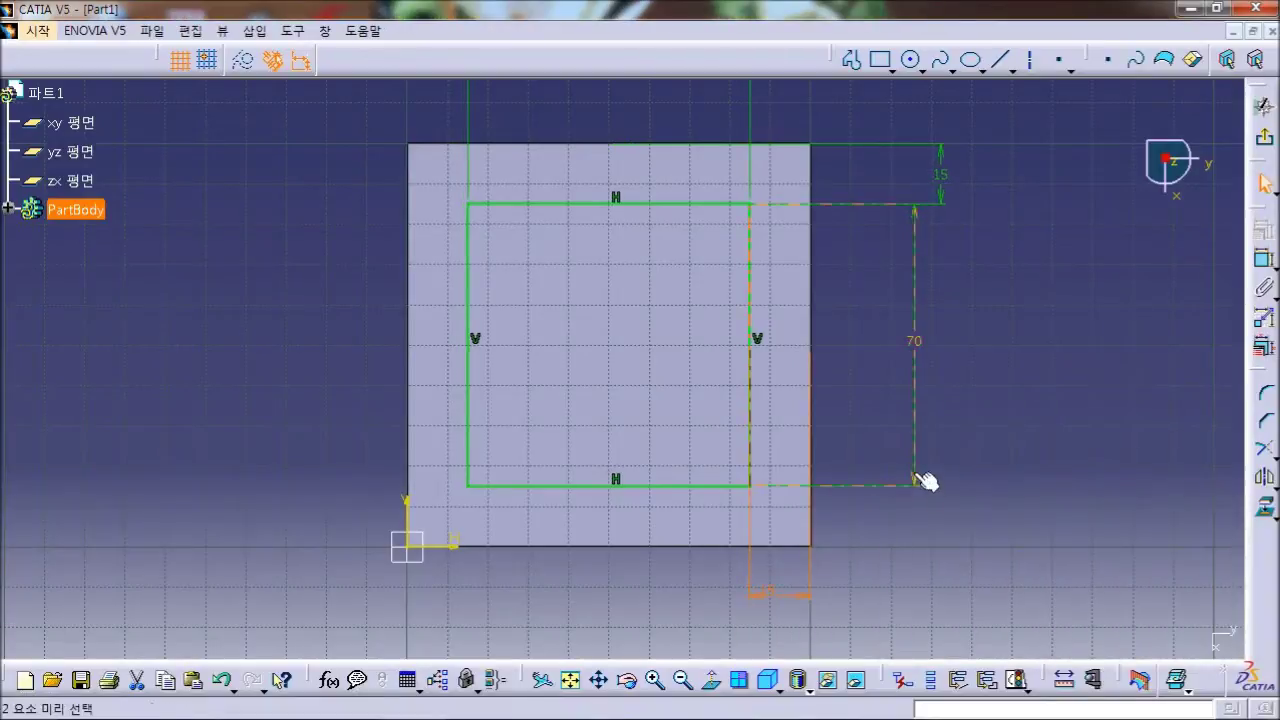
pyautogui.doubleClick(916, 483)
pyautogui.click(1125, 638)
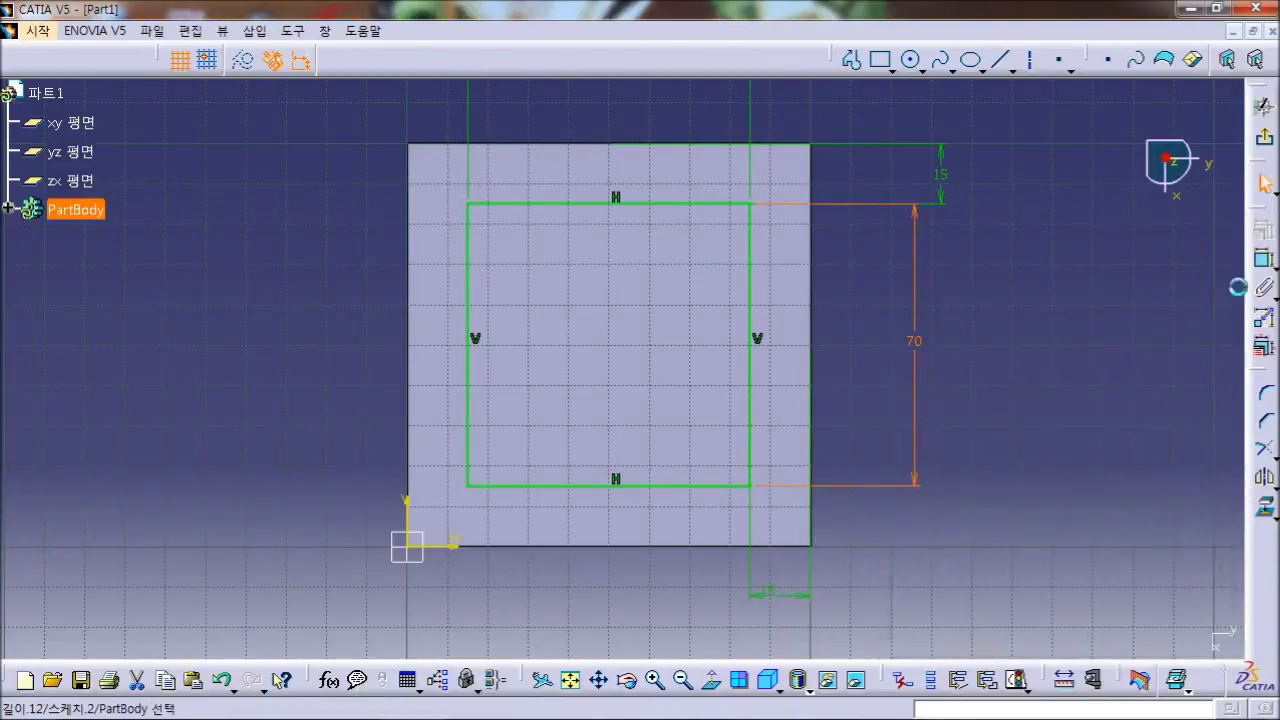
pyautogui.click(1263, 106)
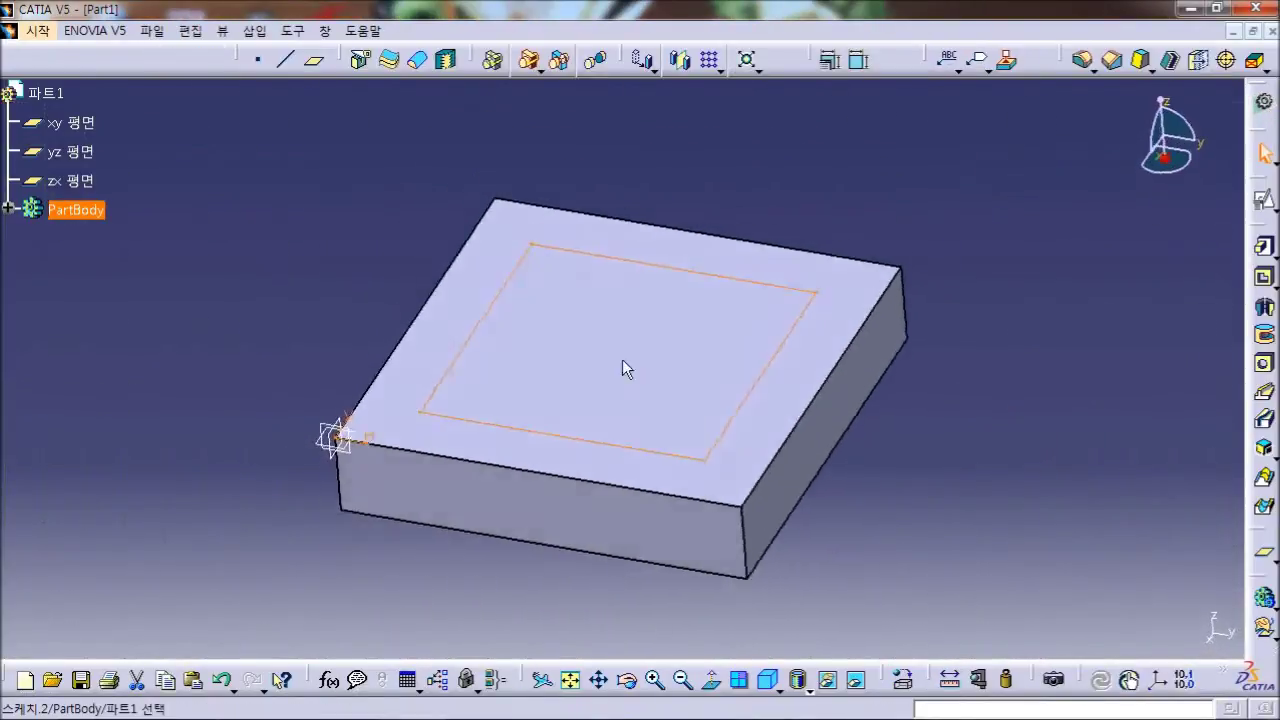
# Step: Reopen the square's sketch, round all four corners with a 5 mm radius while converting length constraints to distances, and exit it
pyautogui.doubleClick(621, 430)
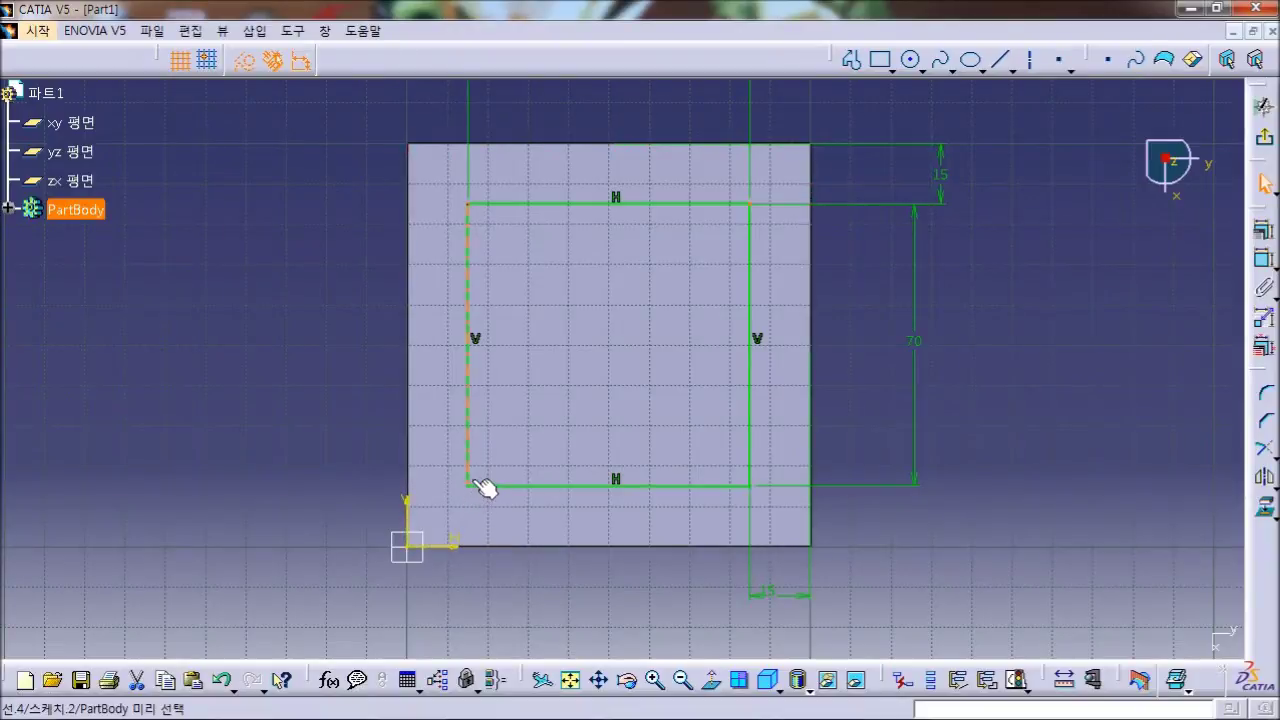
pyautogui.click(764, 490)
pyautogui.click(1268, 395)
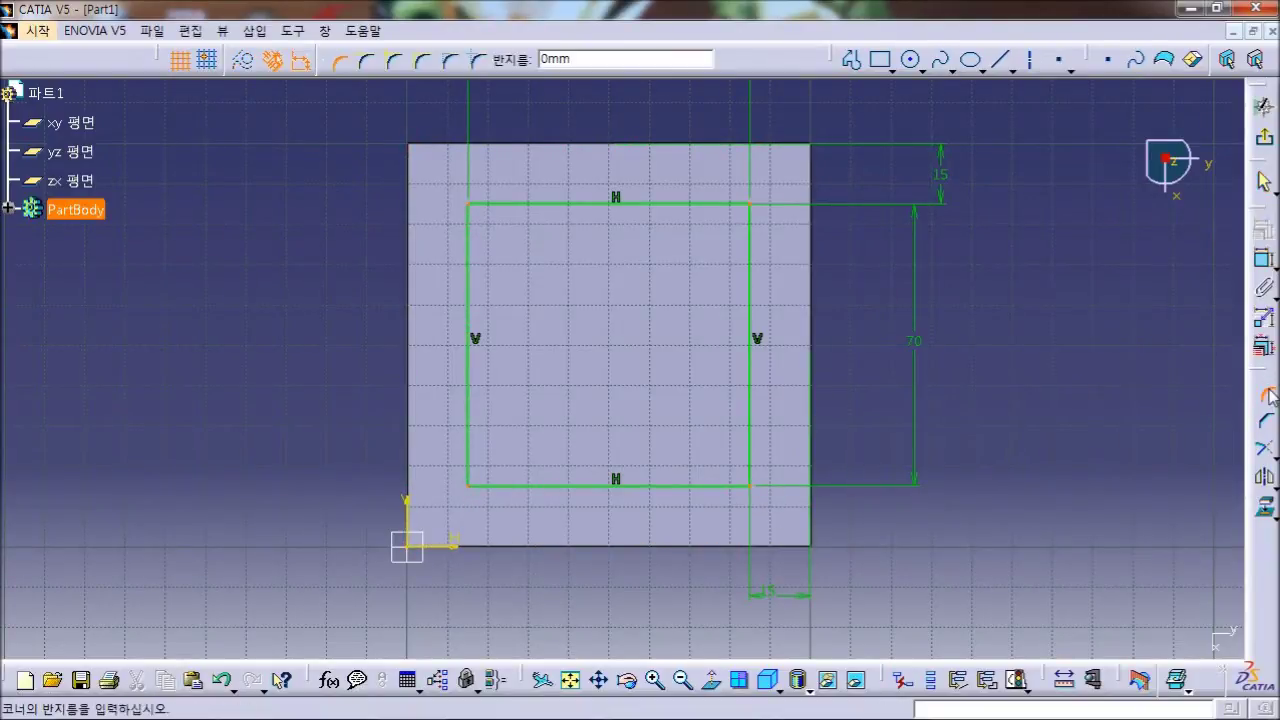
pyautogui.write('5')
pyautogui.press('Return')
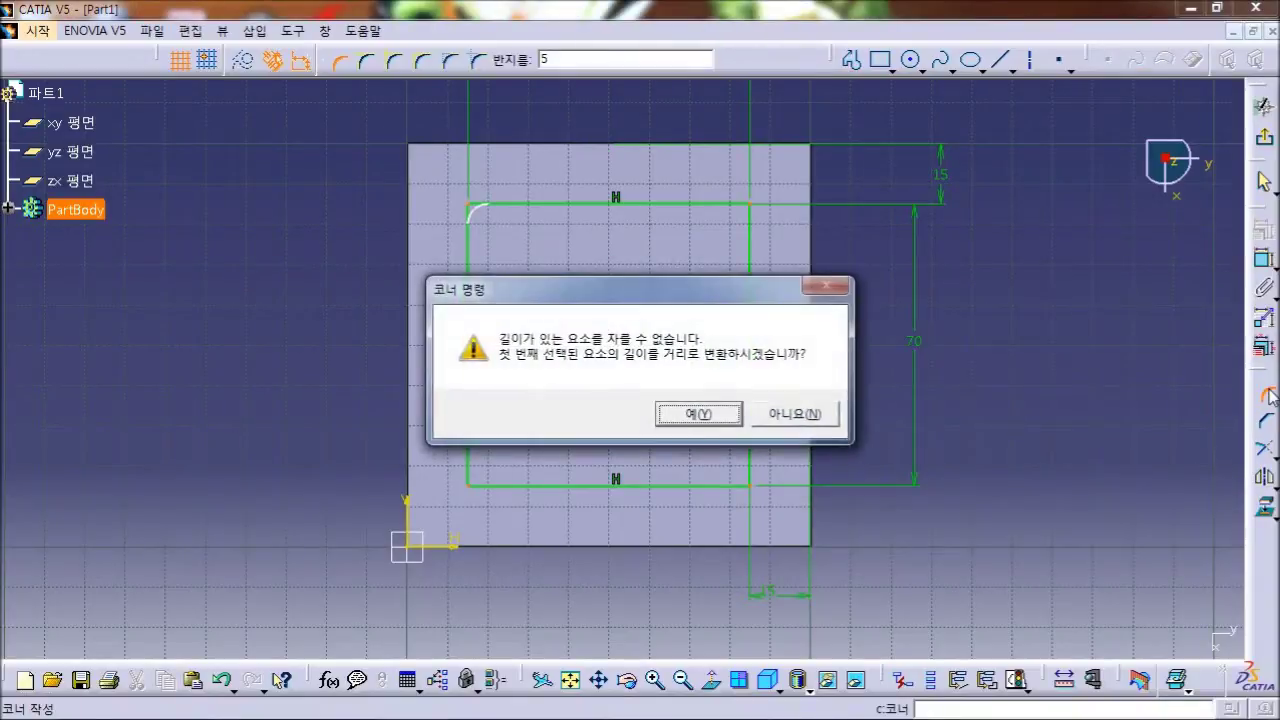
pyautogui.press('Return')
pyautogui.press('Return')
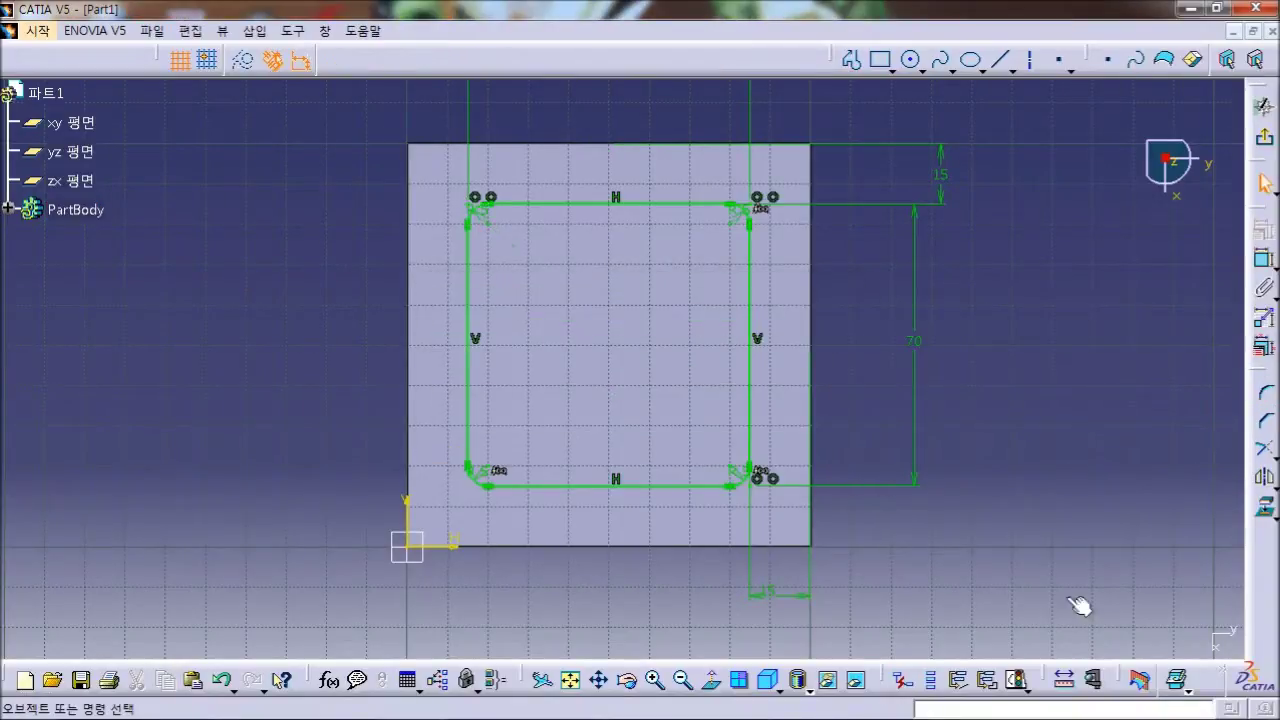
pyautogui.click(1264, 137)
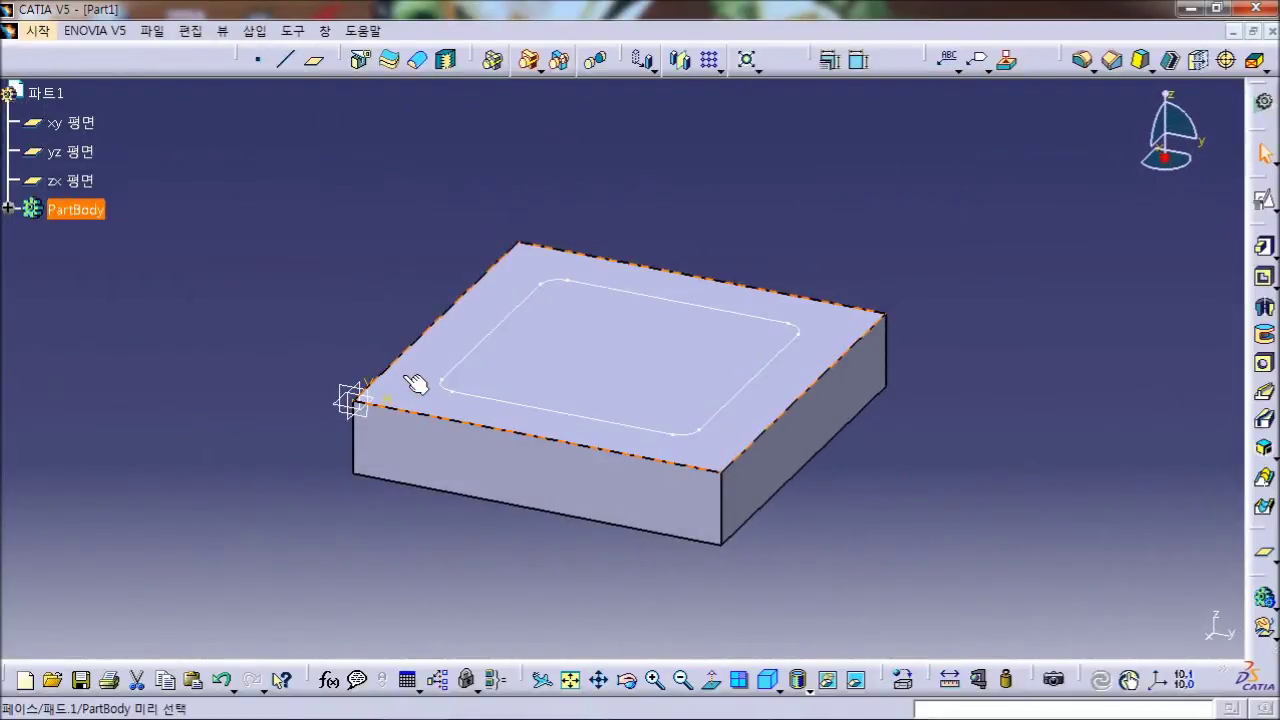
# Step: Create a reference plane offset 30 mm above the plate's top face
pyautogui.click(430, 384)
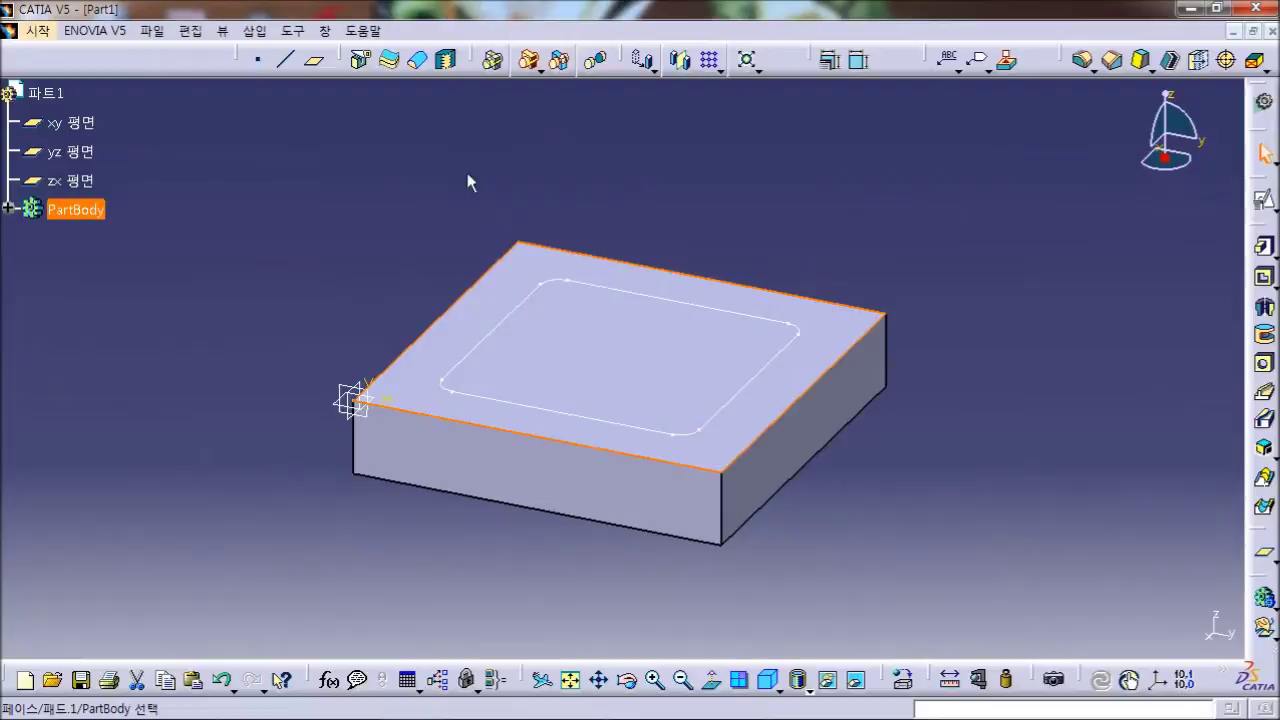
pyautogui.click(316, 68)
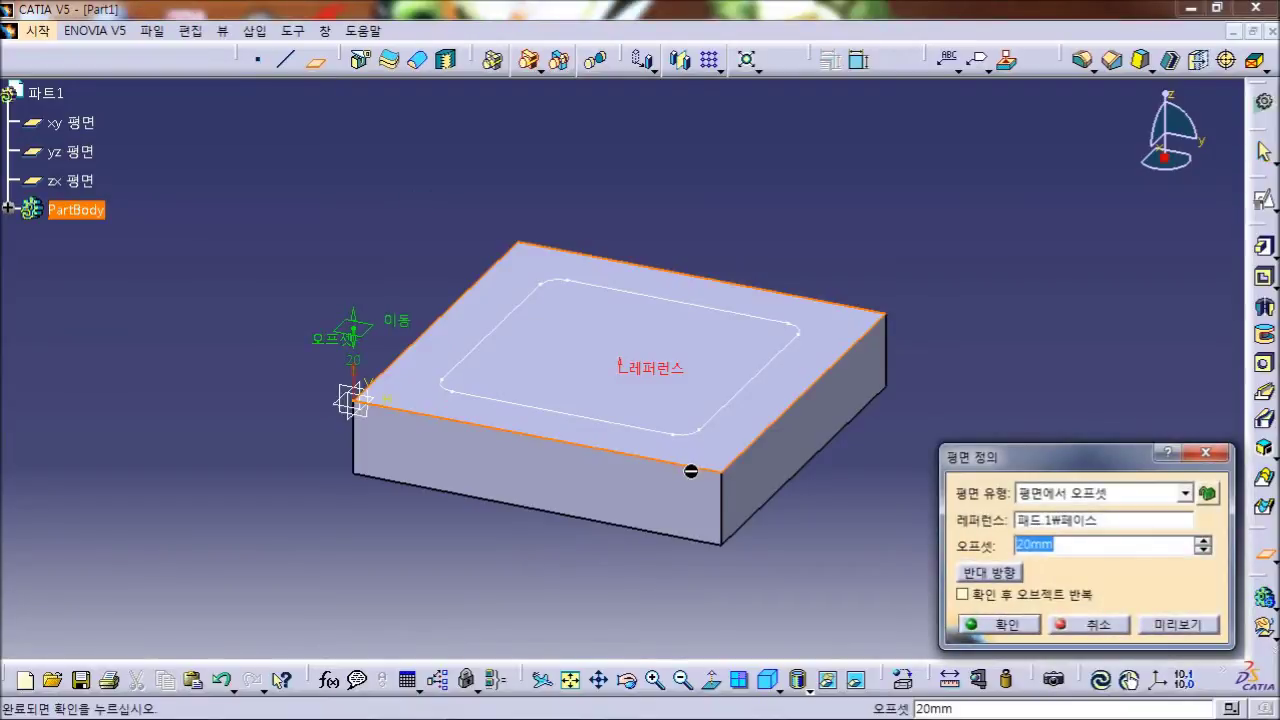
pyautogui.write('30')
pyautogui.press('Return')
pyautogui.press('Return')
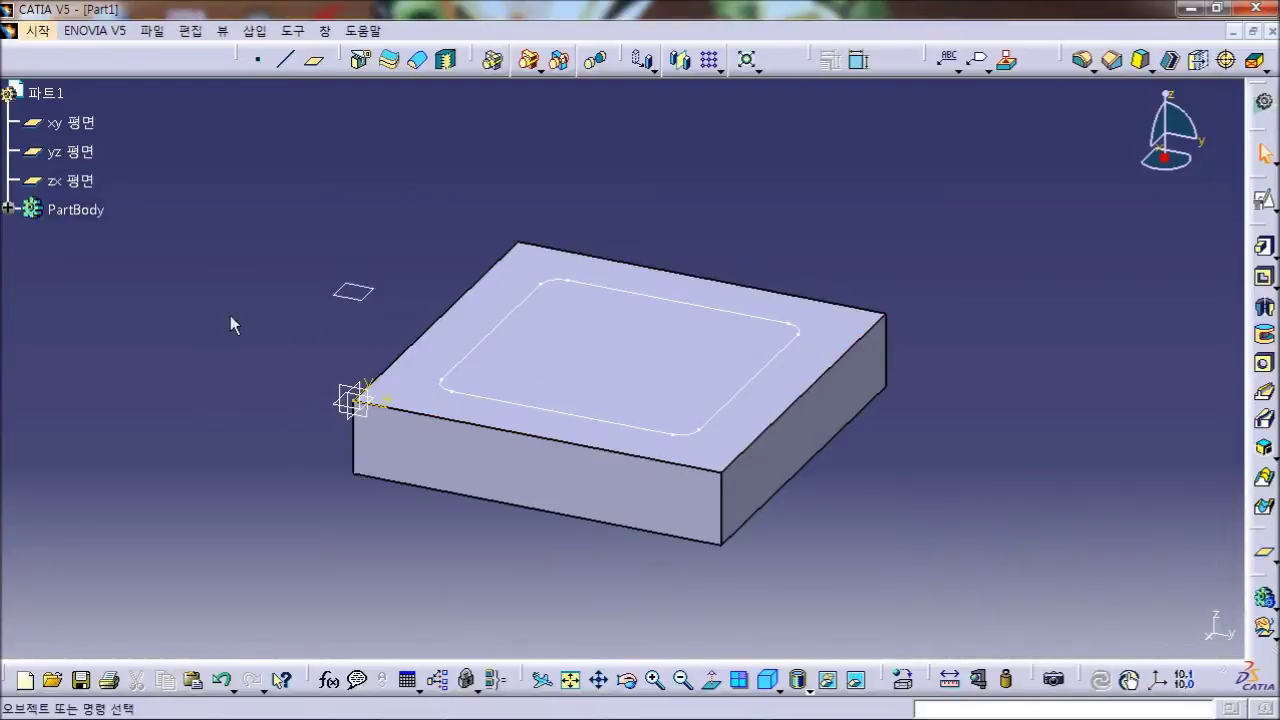
# Step: Start a positioned sketch on the offset plane with H and V reversed and the axes swapped
pyautogui.click(375, 303)
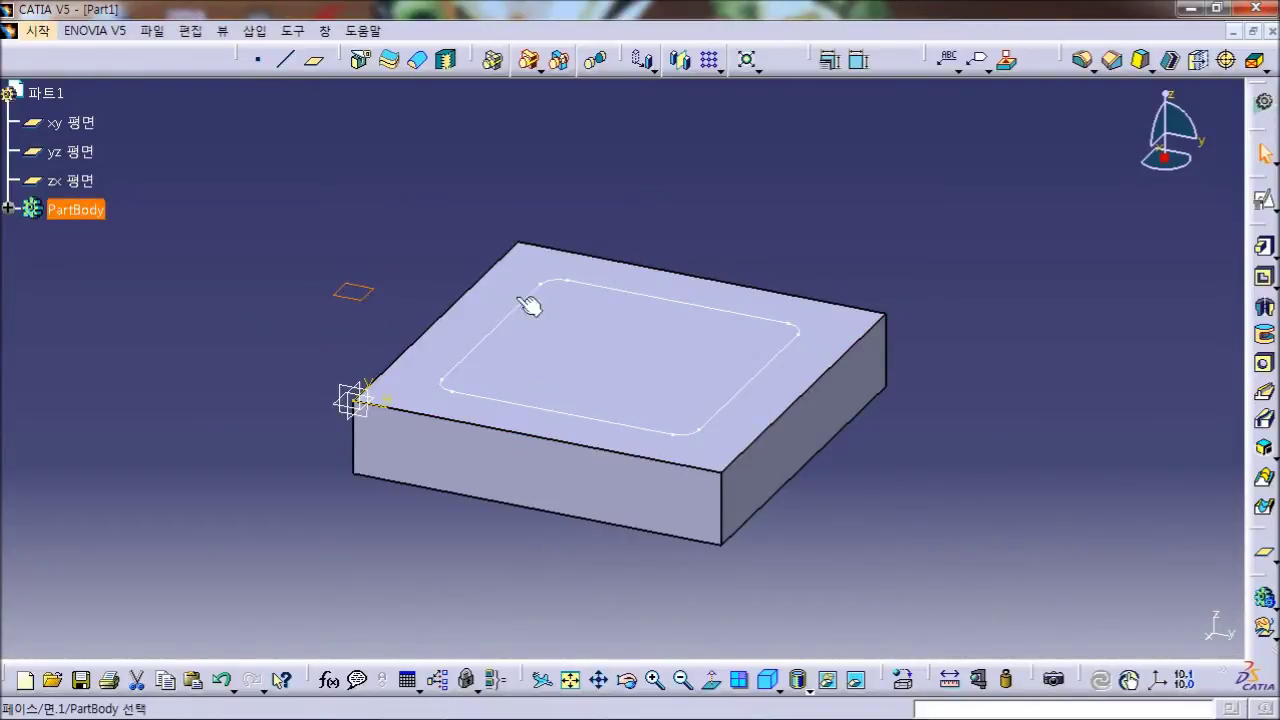
pyautogui.click(1265, 203)
pyautogui.click(1026, 593)
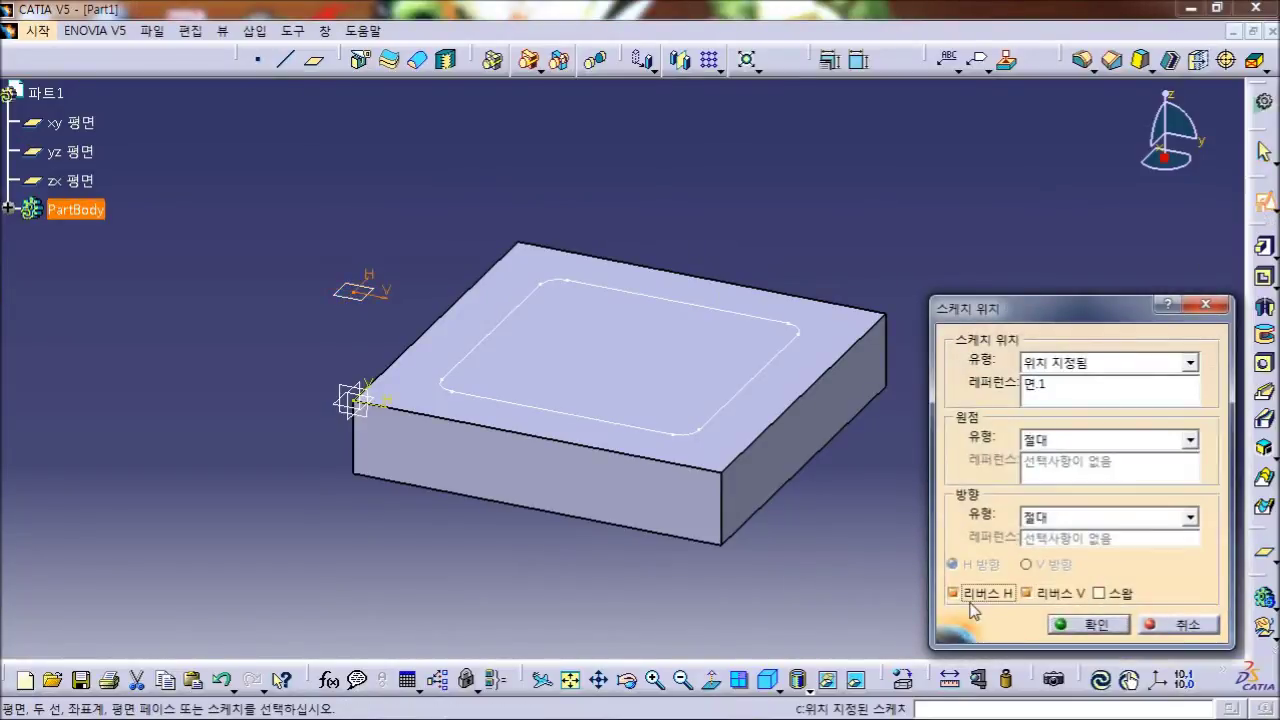
pyautogui.click(1095, 623)
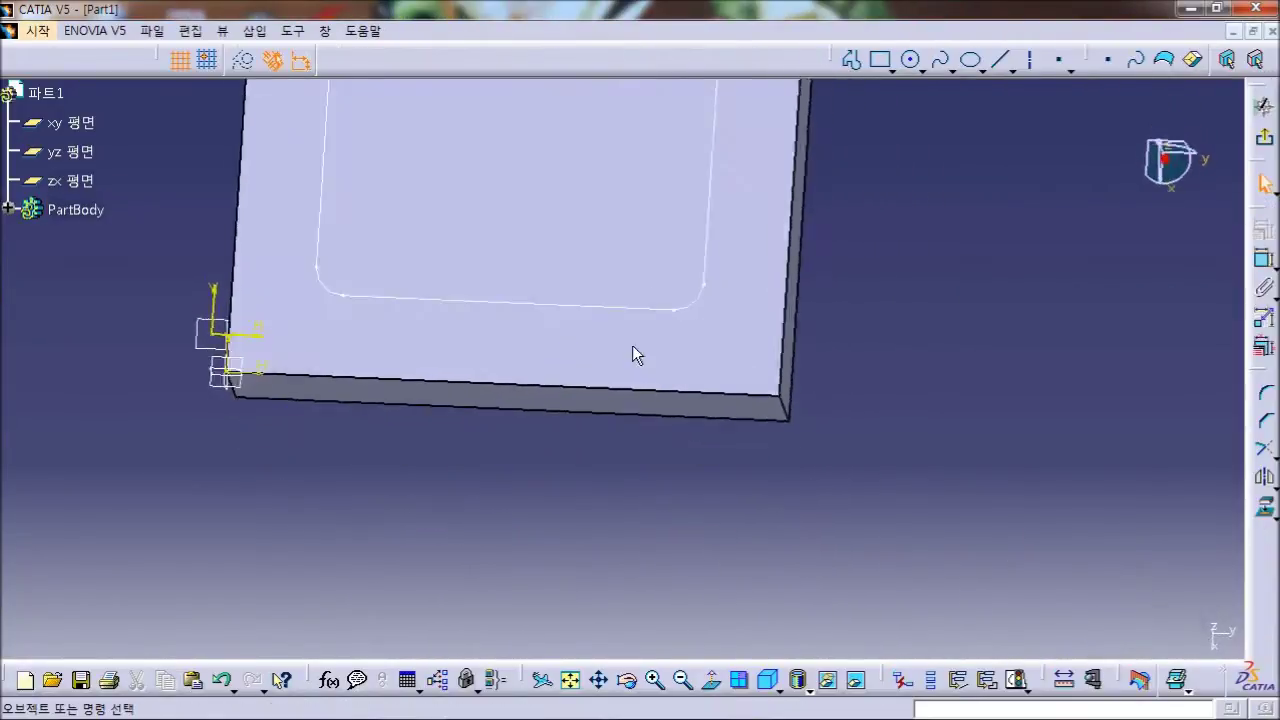
# Step: Draw a rectangle about 51 × 43 mm inside the rounded square's outline
pyautogui.click(880, 59)
pyautogui.click(491, 266)
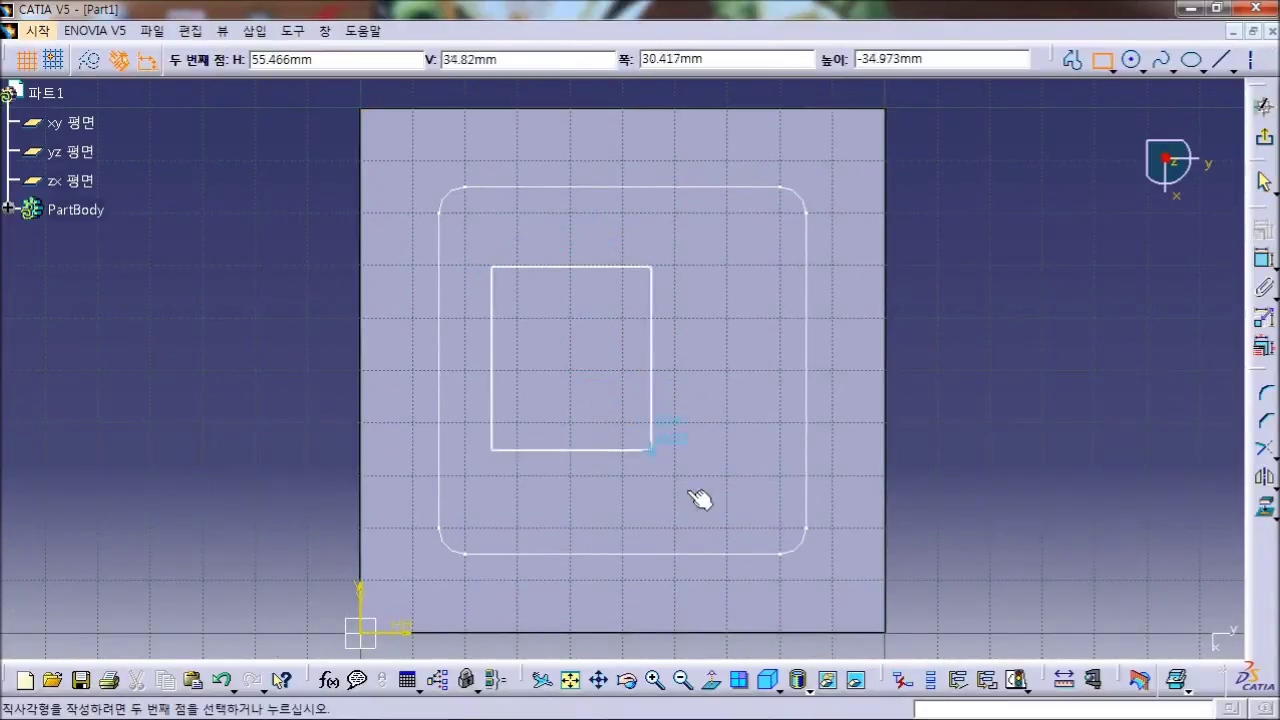
pyautogui.click(755, 503)
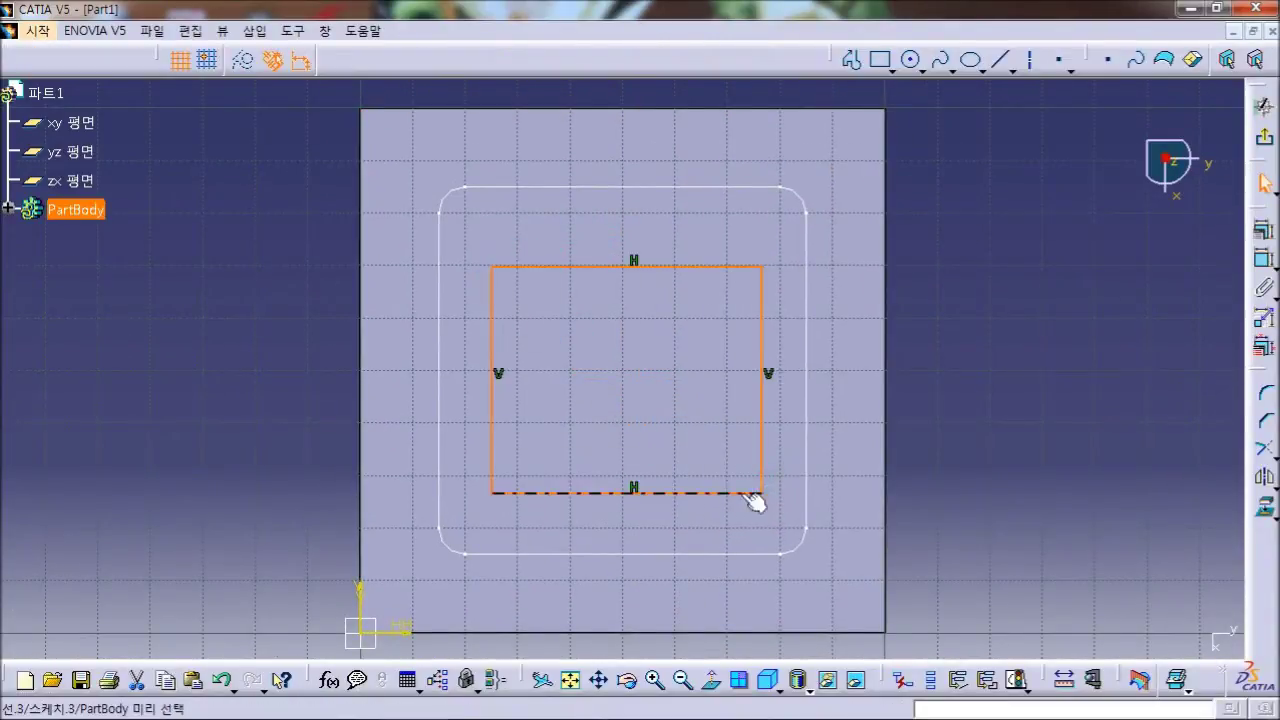
# Step: Dimension the new rectangle's upper edge and set its width to 50 mm
pyautogui.click(592, 266)
pyautogui.click(1265, 258)
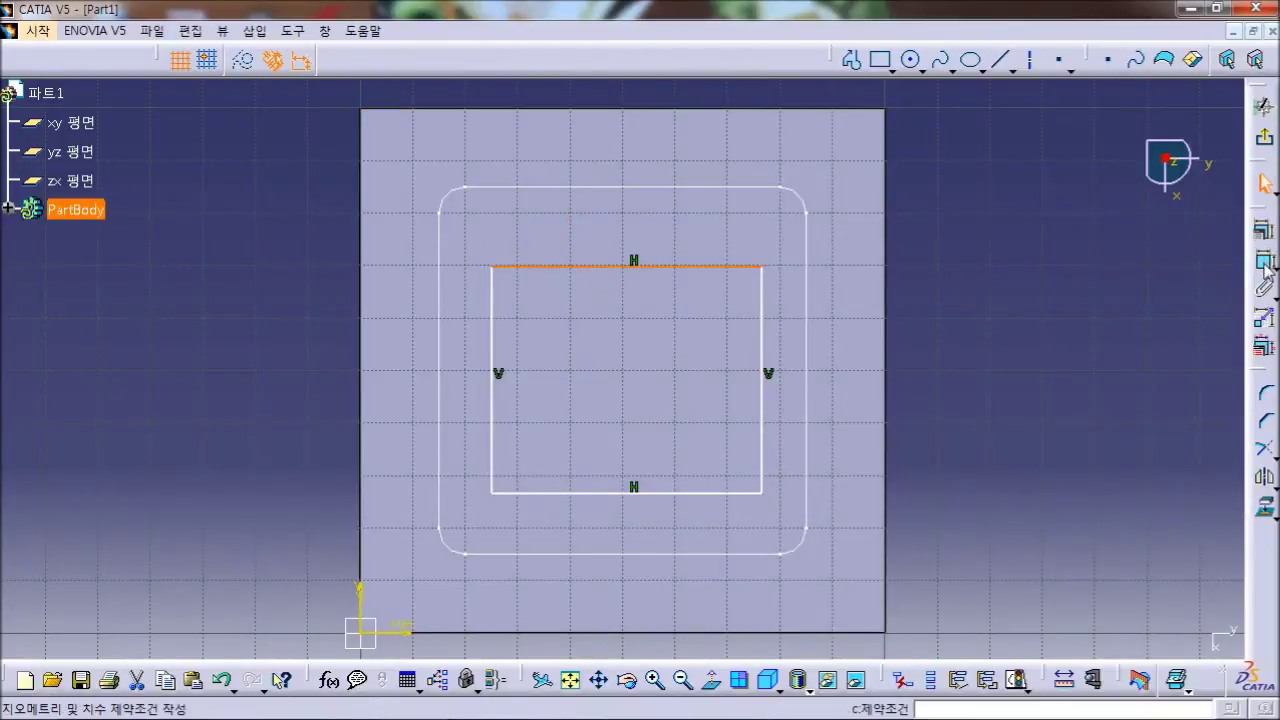
pyautogui.click(628, 142)
pyautogui.doubleClick(640, 140)
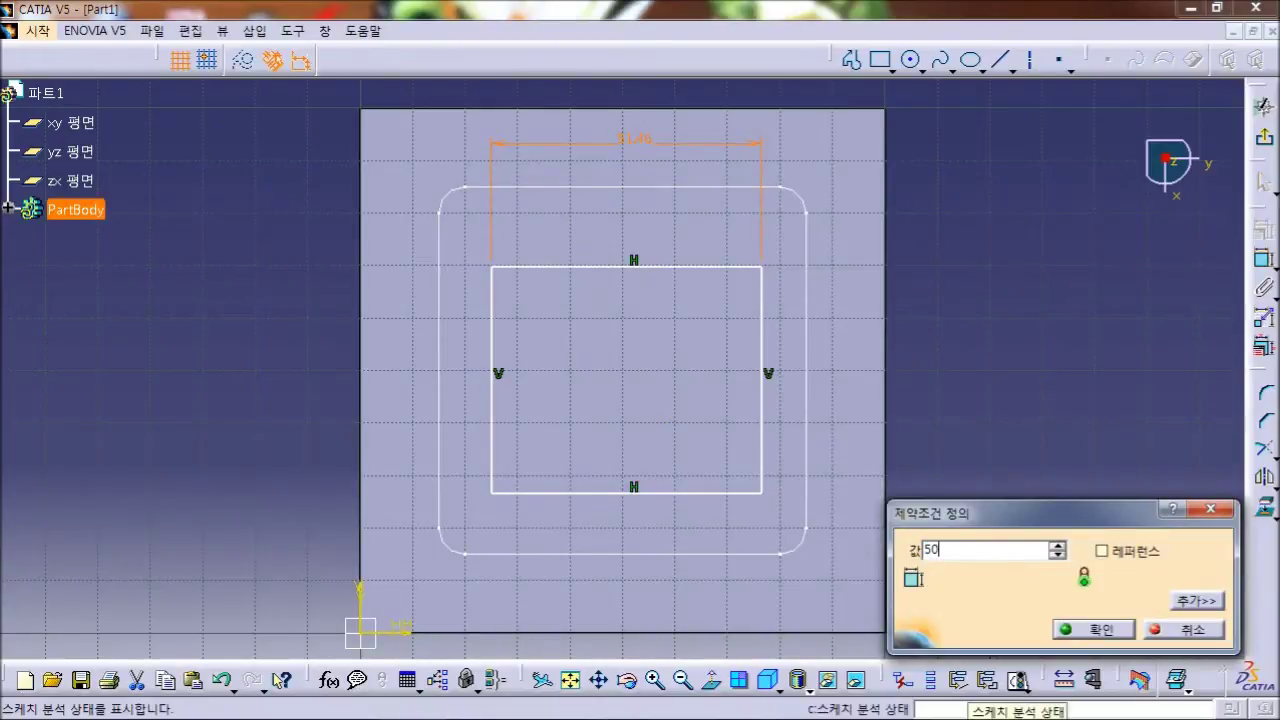
pyautogui.press('Return')
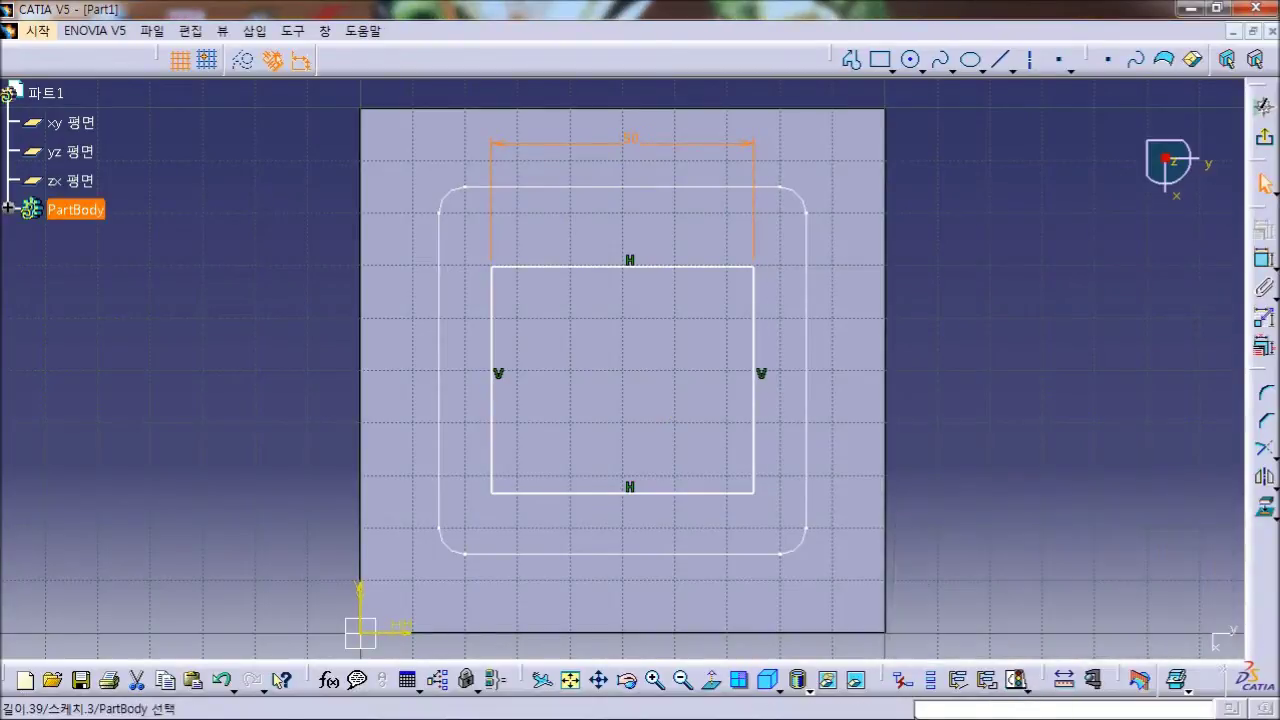
# Step: Dimension the new rectangle's right edge and set its height to 50 mm
pyautogui.click(754, 406)
pyautogui.click(969, 332)
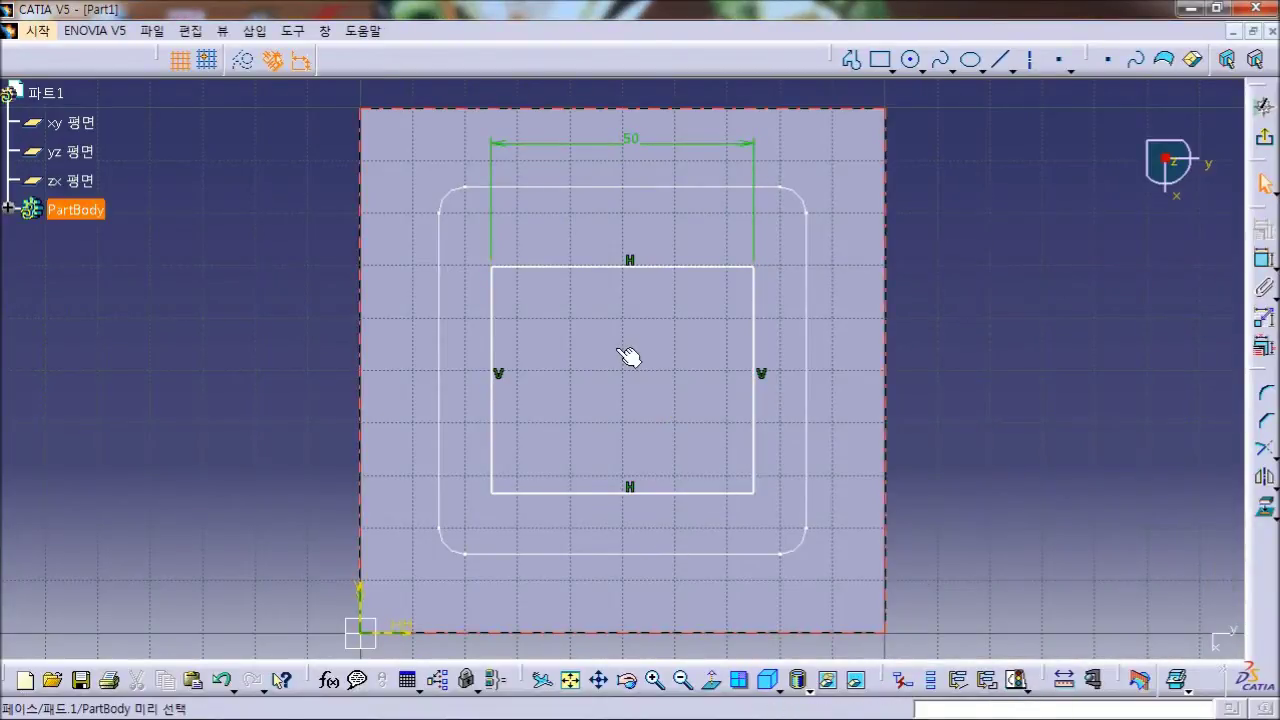
pyautogui.click(755, 345)
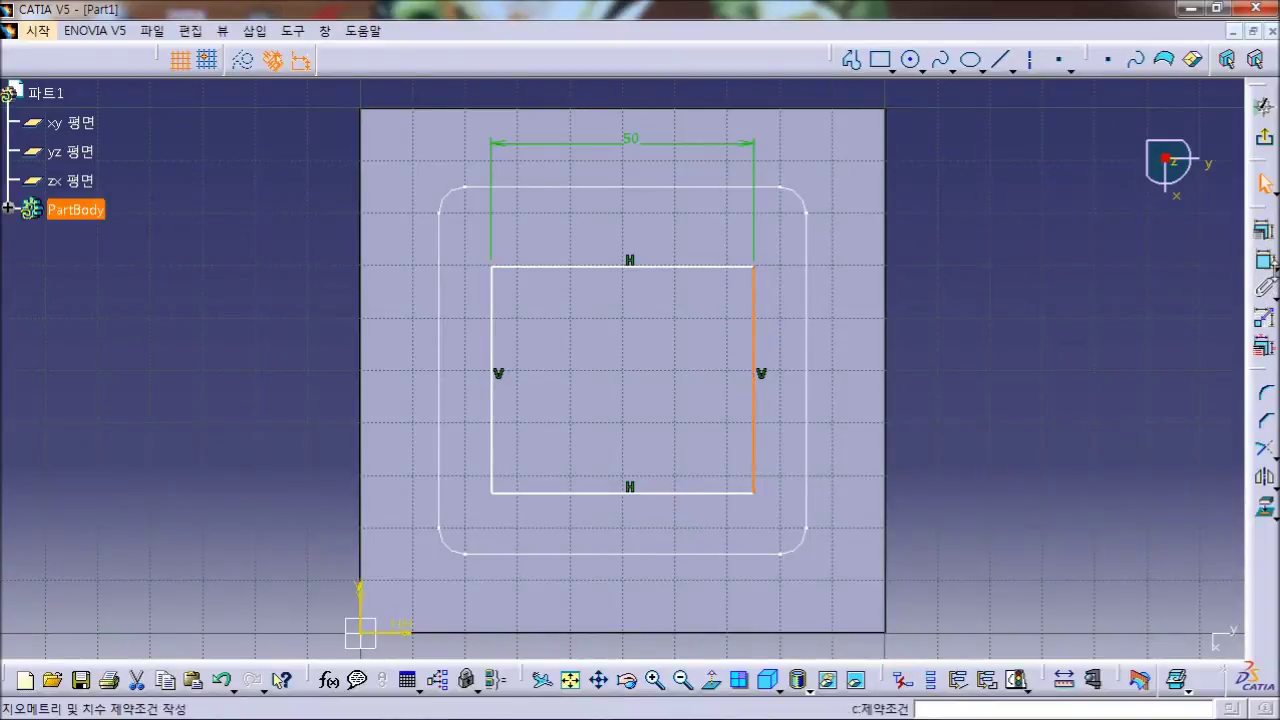
pyautogui.click(1268, 262)
pyautogui.click(988, 373)
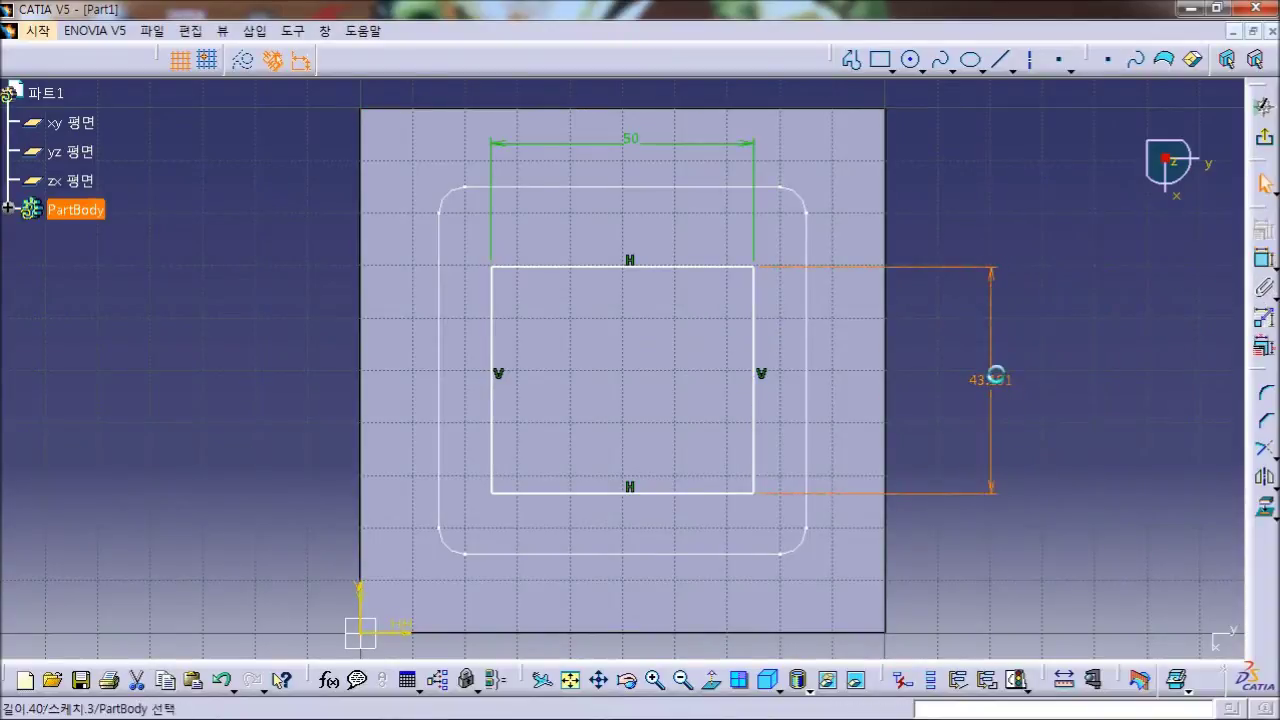
pyautogui.doubleClick(993, 405)
pyautogui.write('50')
pyautogui.press('Return')
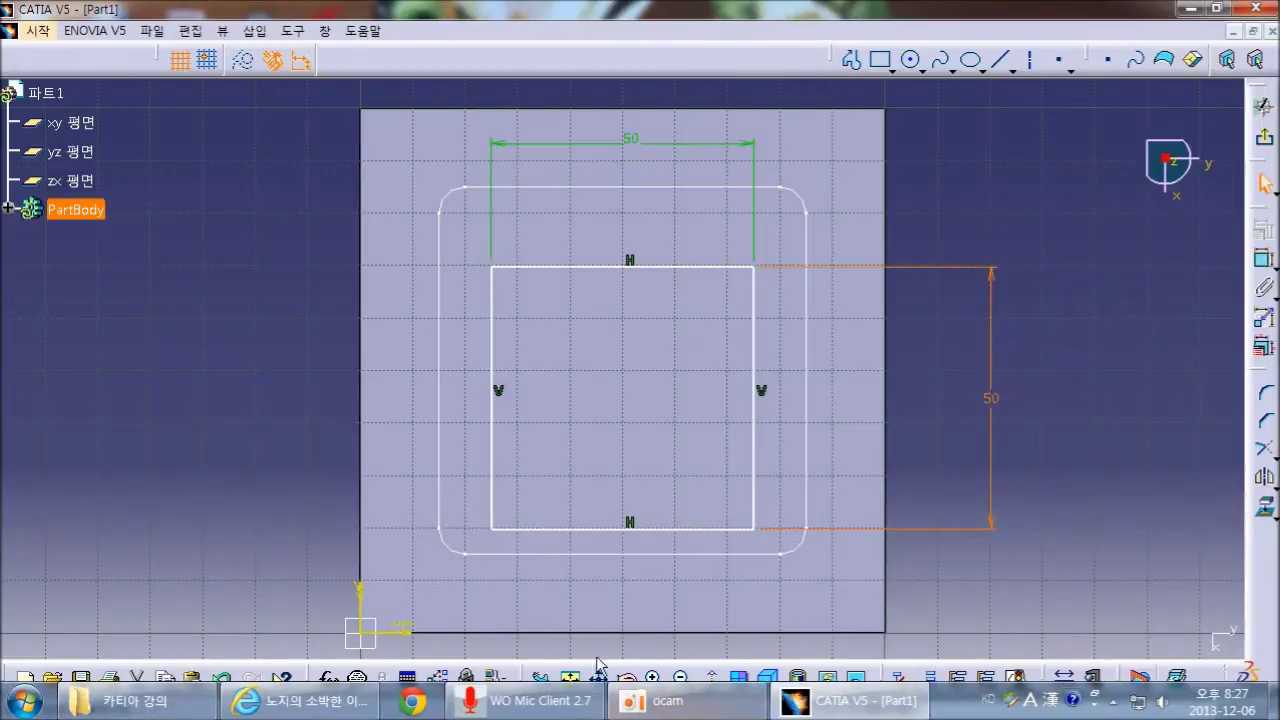
# Step: Dimension the 50 mm square's lower edge from the plate's lower edge and set the distance to 25 mm
pyautogui.click(642, 529)
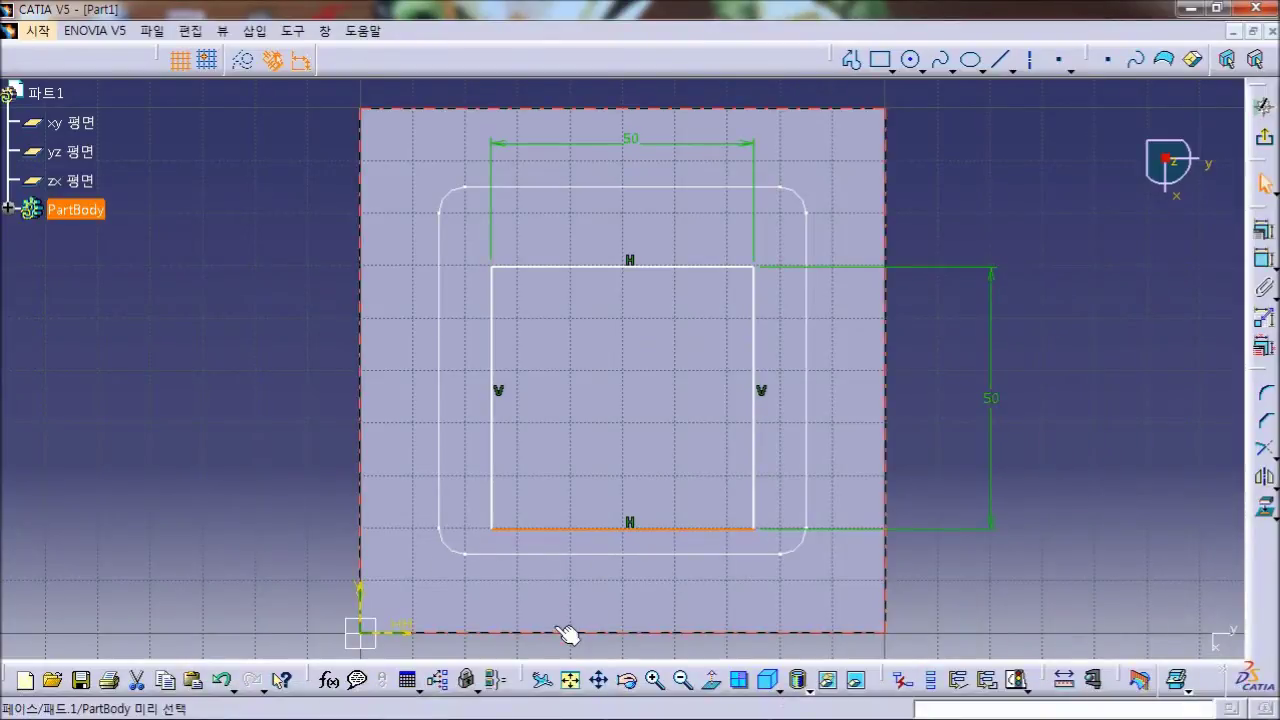
pyautogui.keyDown('ctrl'); pyautogui.click(665, 633); pyautogui.keyUp('ctrl')
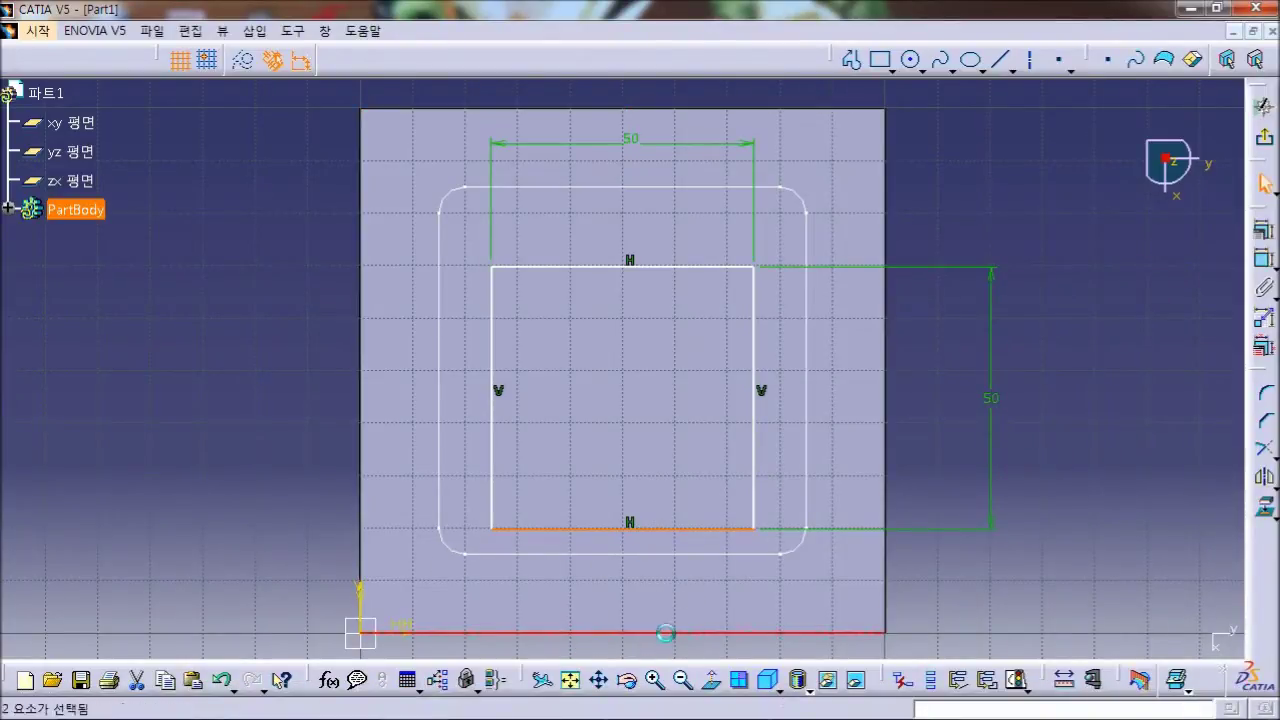
pyautogui.click(1264, 258)
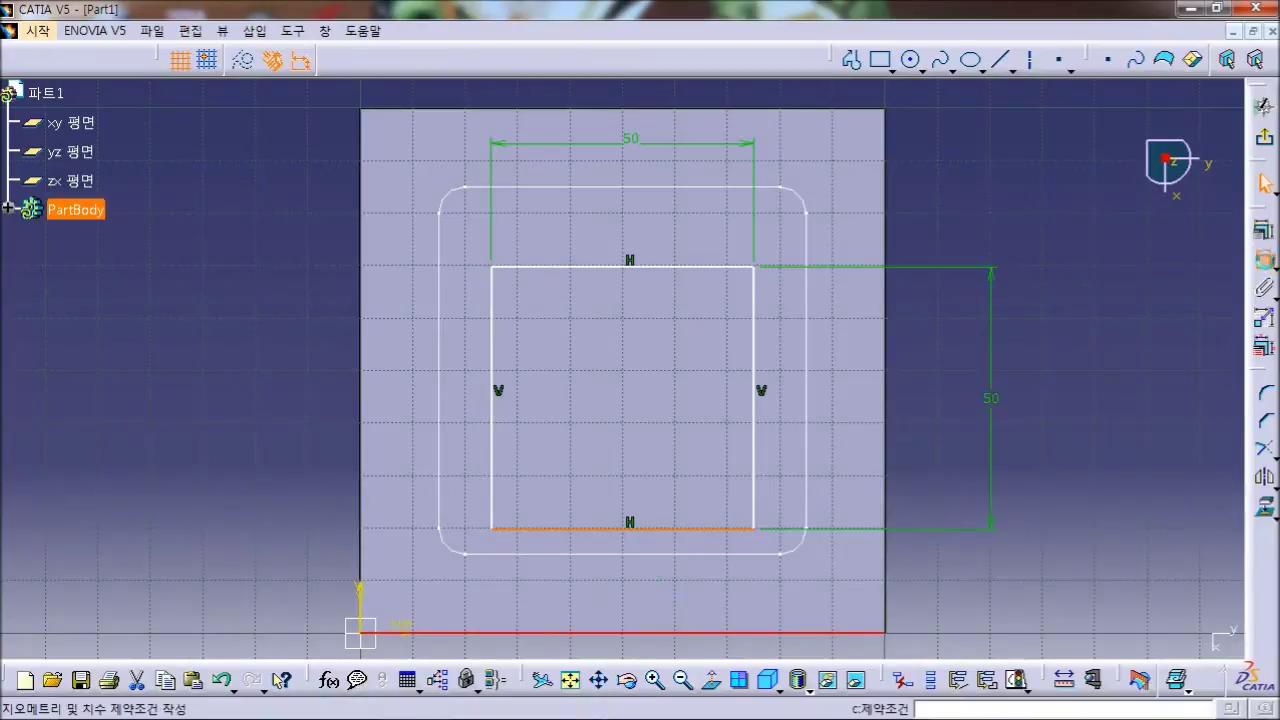
pyautogui.click(1014, 586)
pyautogui.doubleClick(1020, 563)
pyautogui.write('25mm')
pyautogui.press('Return')
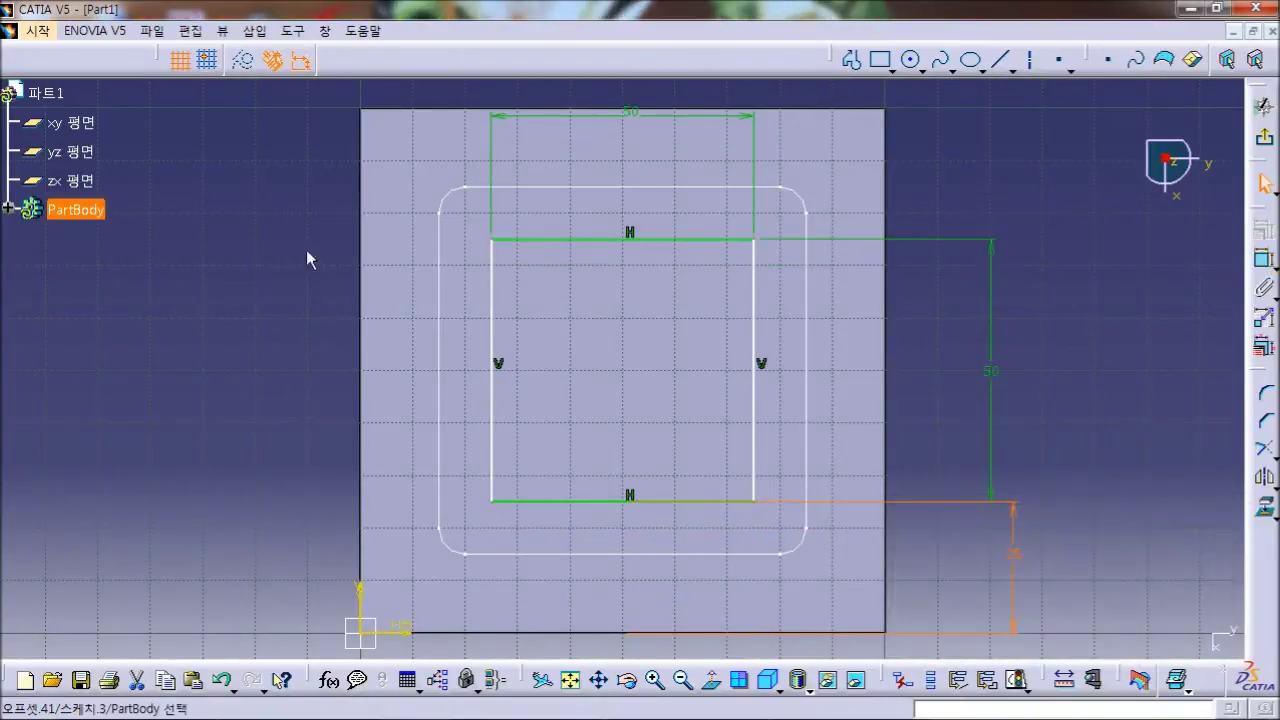
# Step: Dimension the 50 mm square's left edge from the plate's left edge and set the distance to 25 mm
pyautogui.click(495, 356)
pyautogui.keyDown('ctrl'); pyautogui.click(368, 357); pyautogui.keyUp('ctrl')
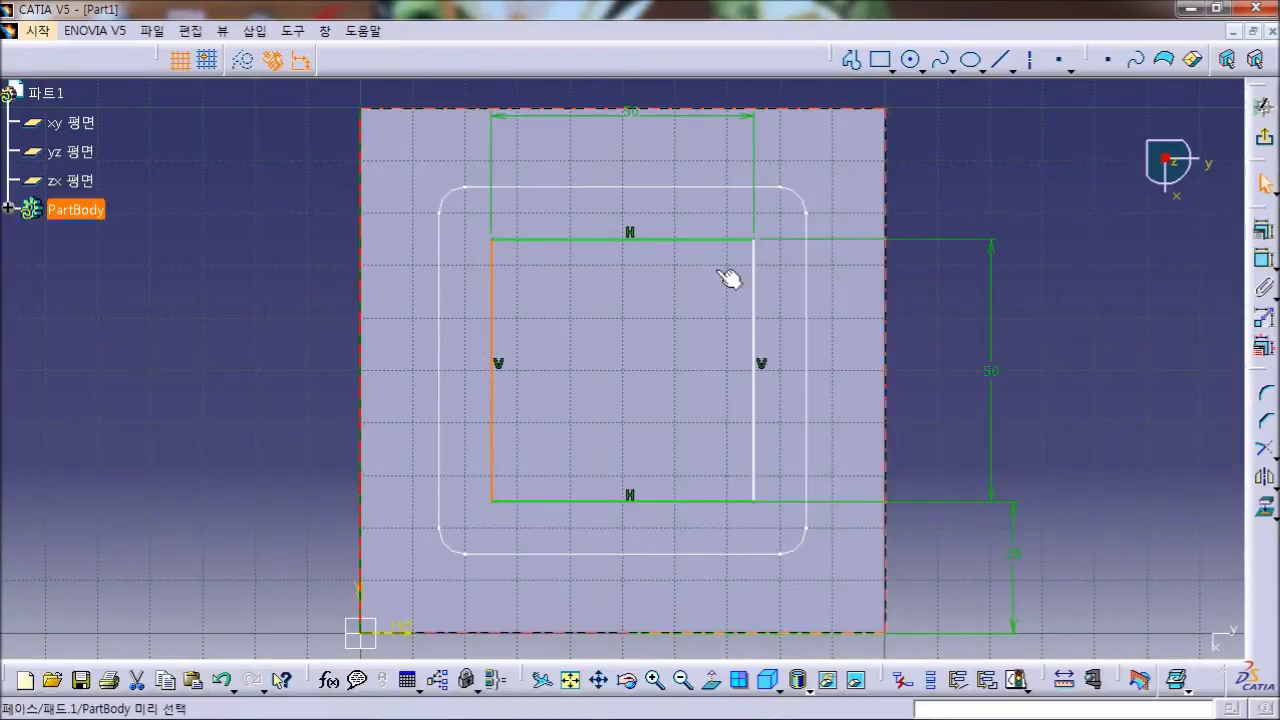
pyautogui.click(1265, 261)
pyautogui.click(229, 257)
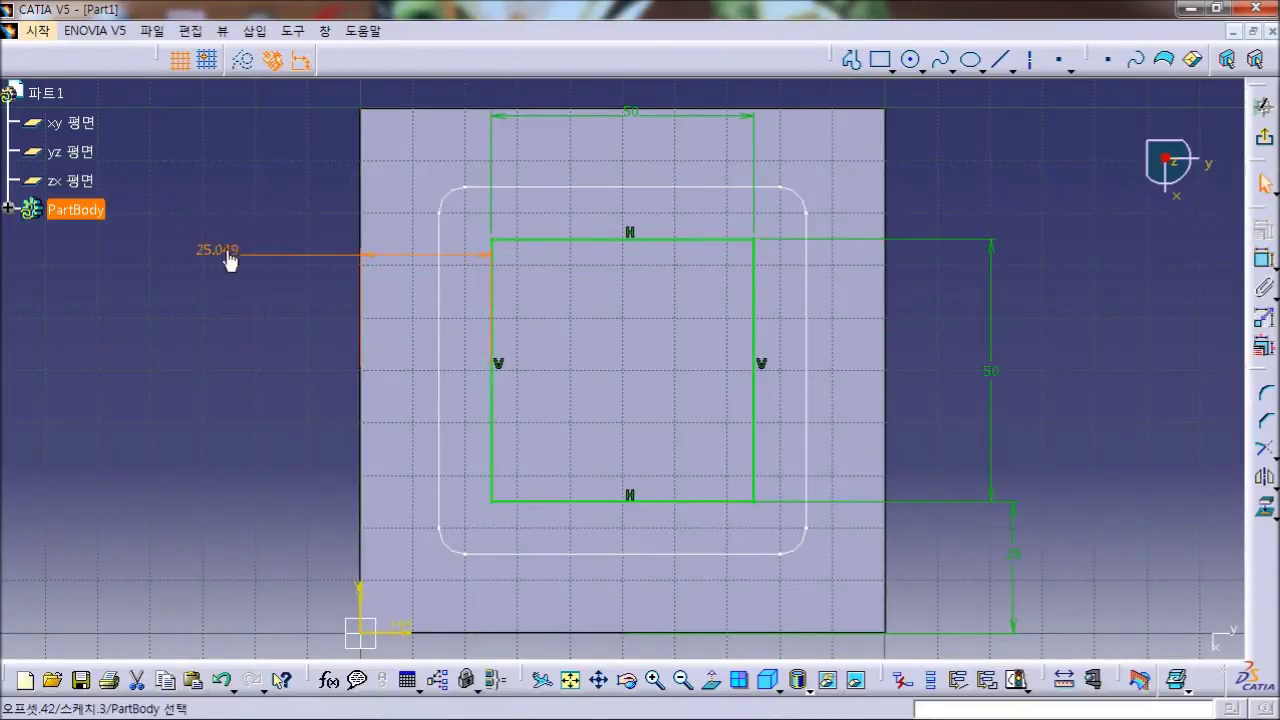
pyautogui.doubleClick(230, 258)
pyautogui.write('25')
pyautogui.press('Return')
# Step: Round all four corners of the 50 mm square with a 5 mm radius and exit the sketch
pyautogui.click(764, 252)
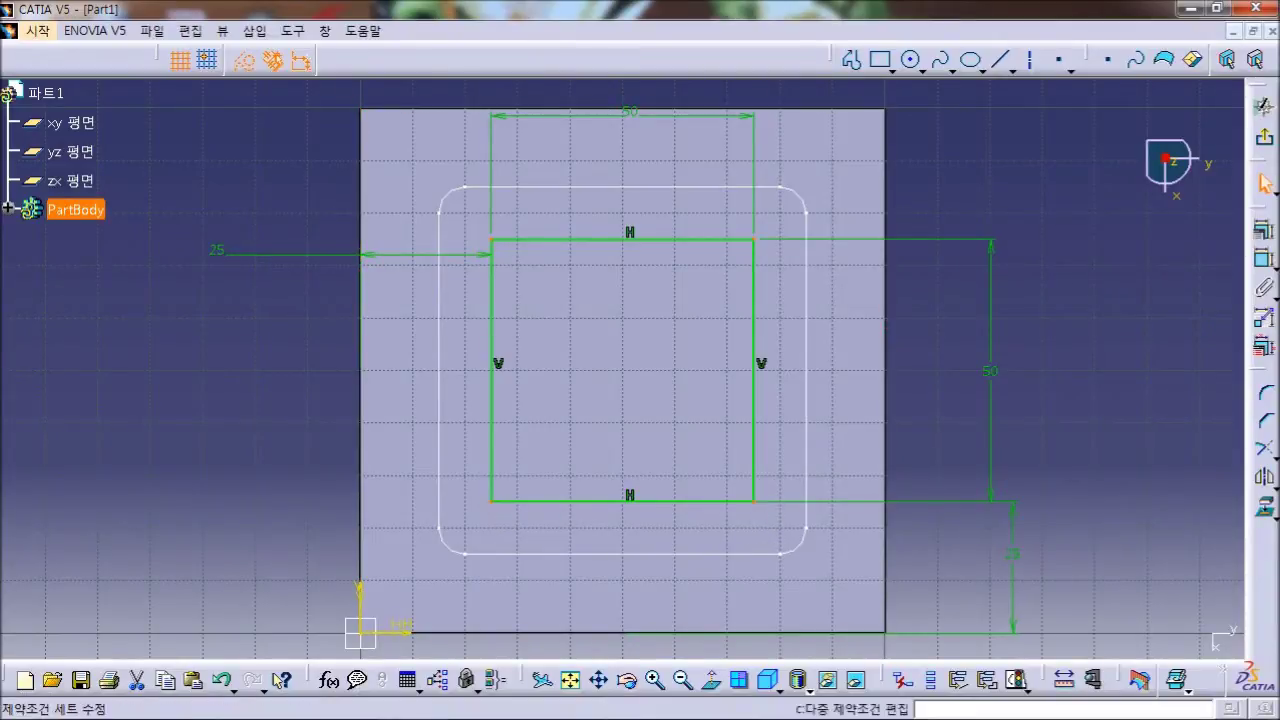
pyautogui.click(1264, 388)
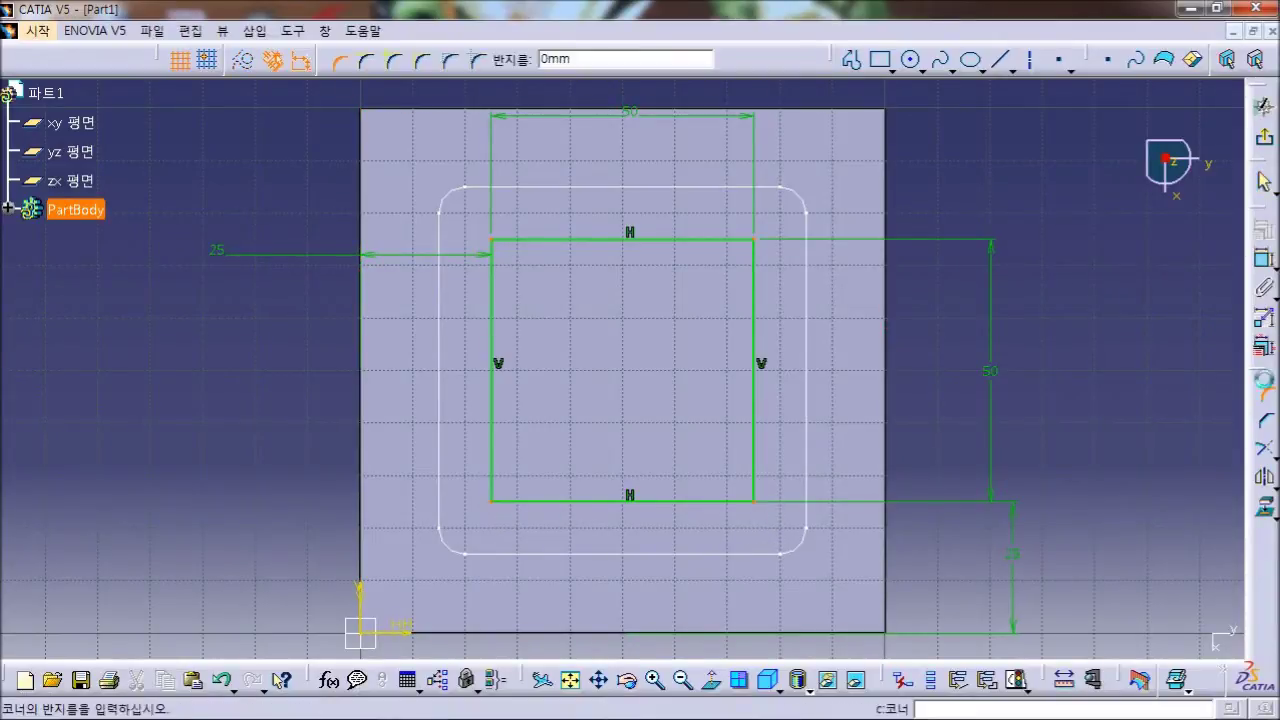
pyautogui.click(766, 337)
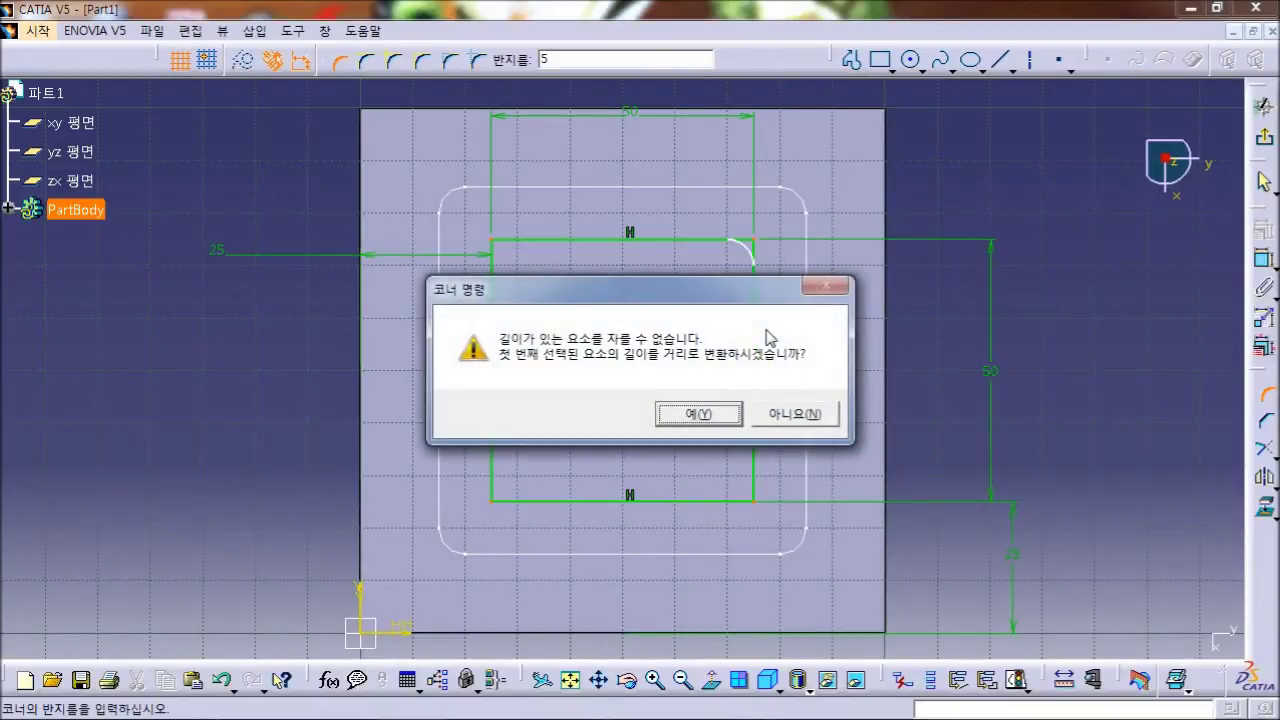
pyautogui.press('Return')
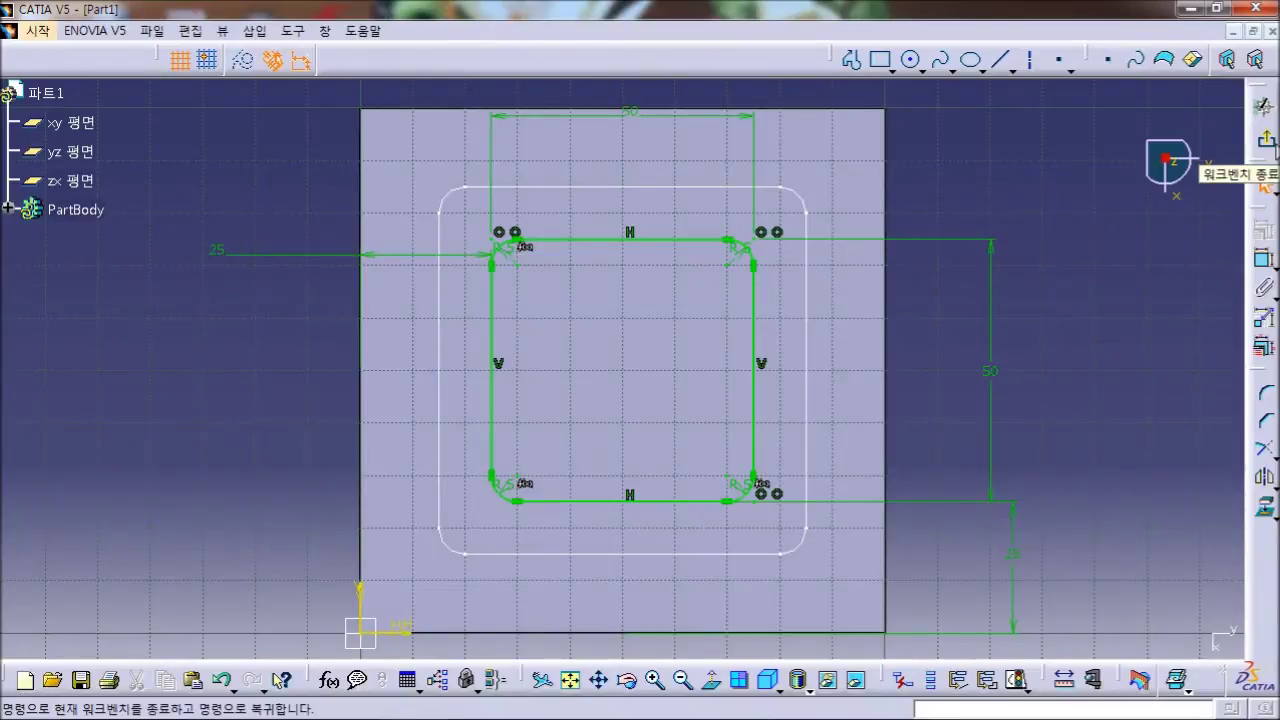
pyautogui.click(1265, 140)
# Step: Create a multi-section solid from the upper rounded 50 mm square to the rounded 70 mm square on the plate
pyautogui.moveTo(344, 341); pyautogui.dragTo(410, 372, button='middle')
pyautogui.click(968, 264)
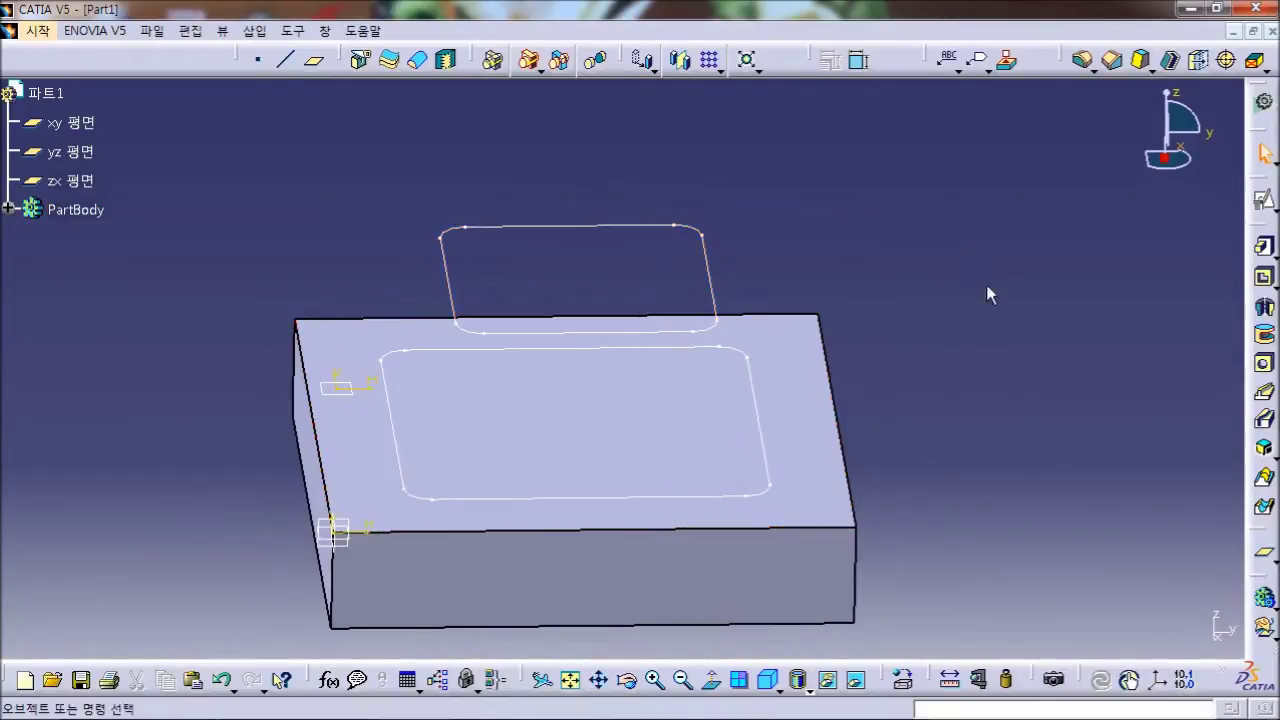
pyautogui.click(1265, 482)
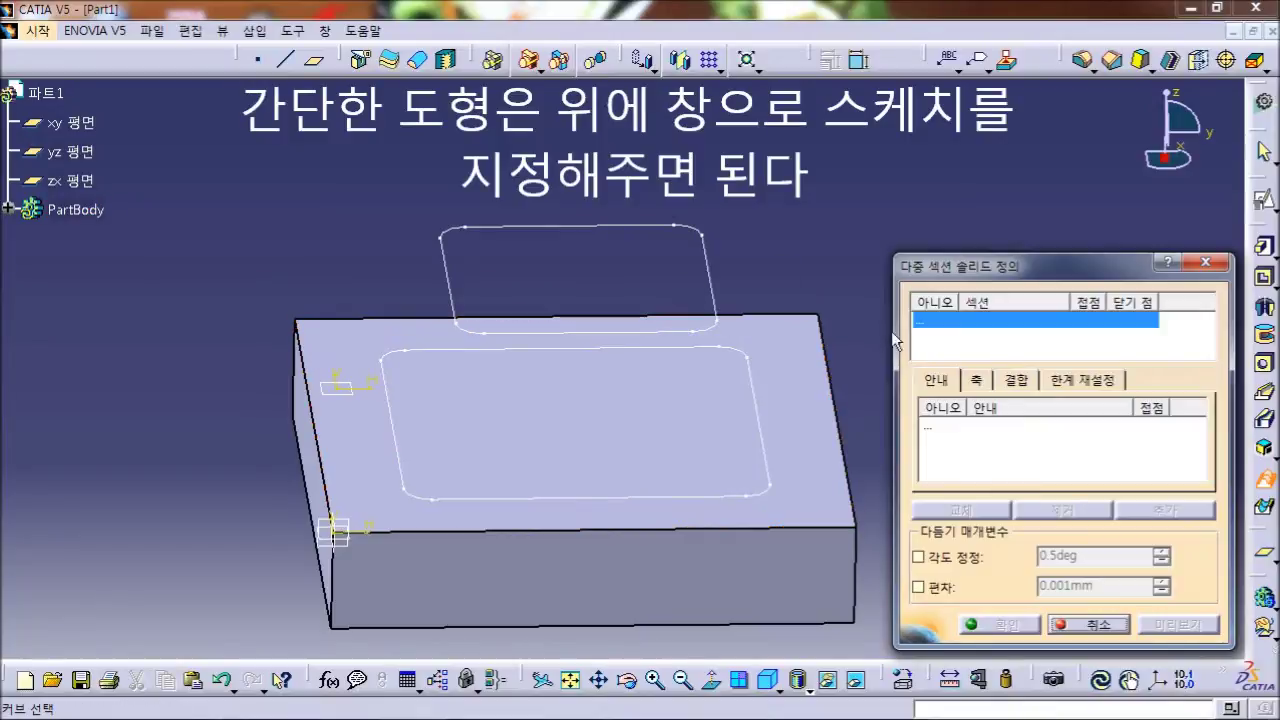
pyautogui.click(652, 352)
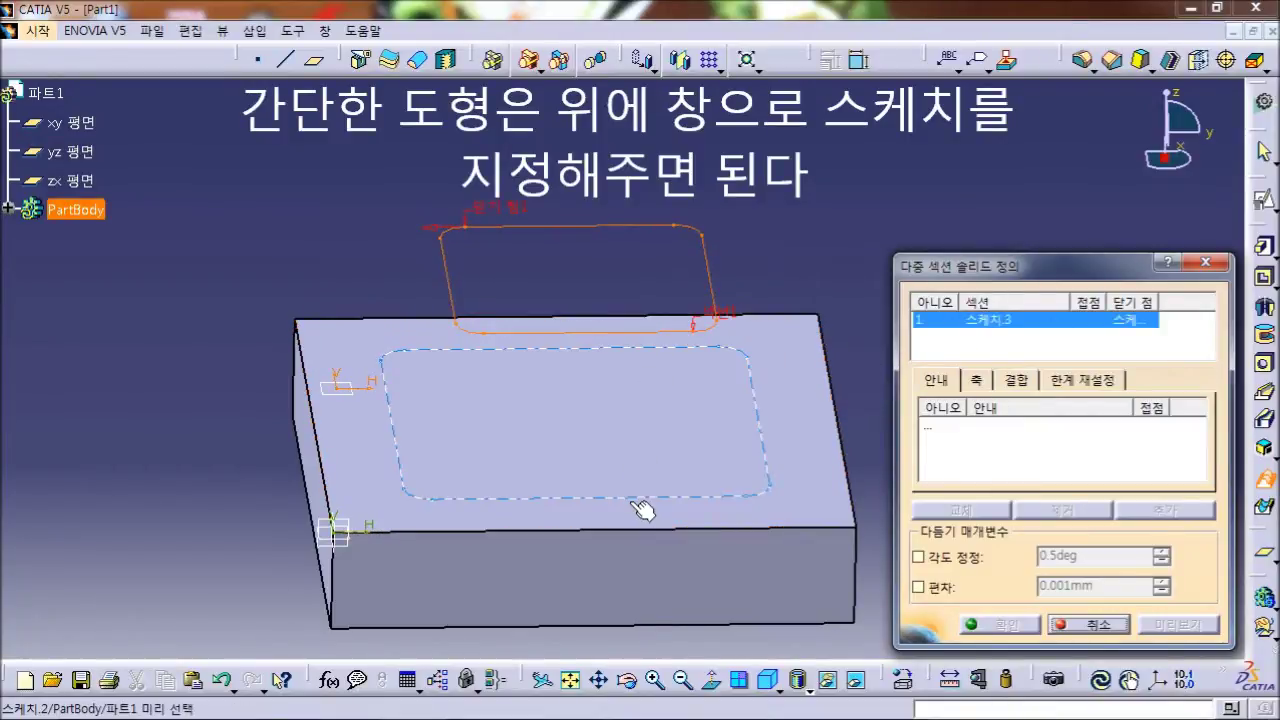
pyautogui.click(640, 508)
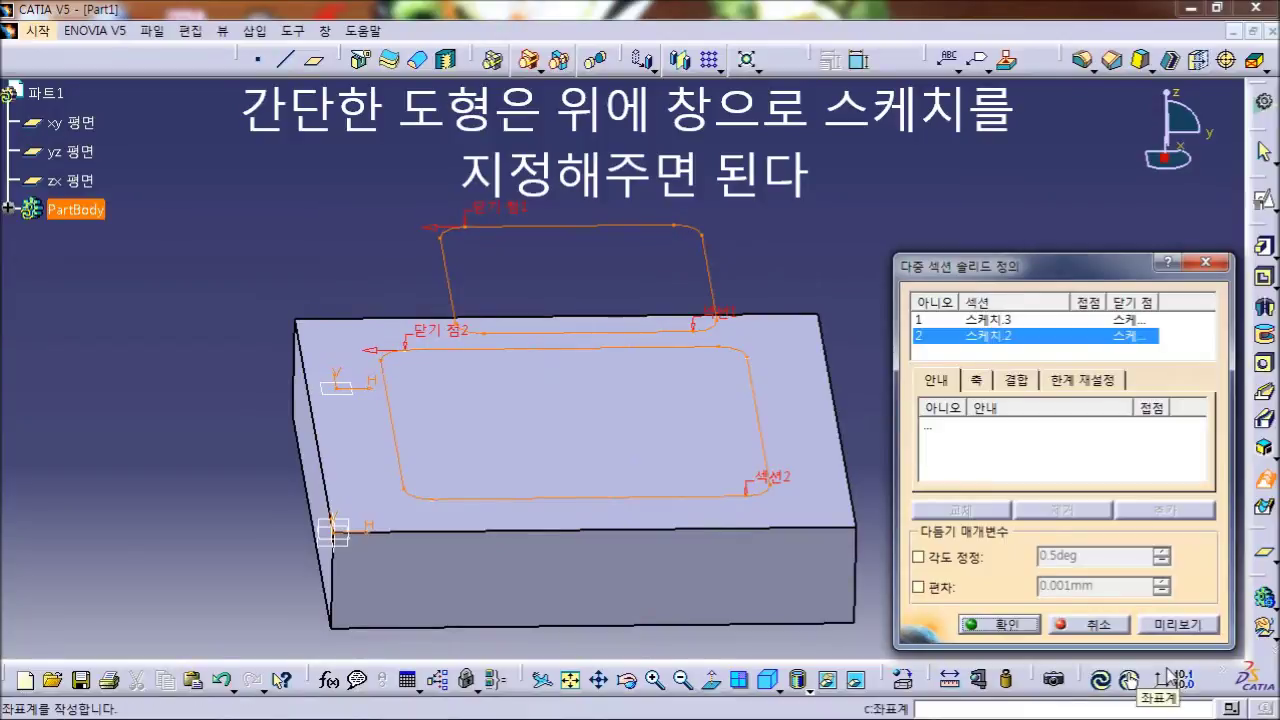
pyautogui.click(1163, 626)
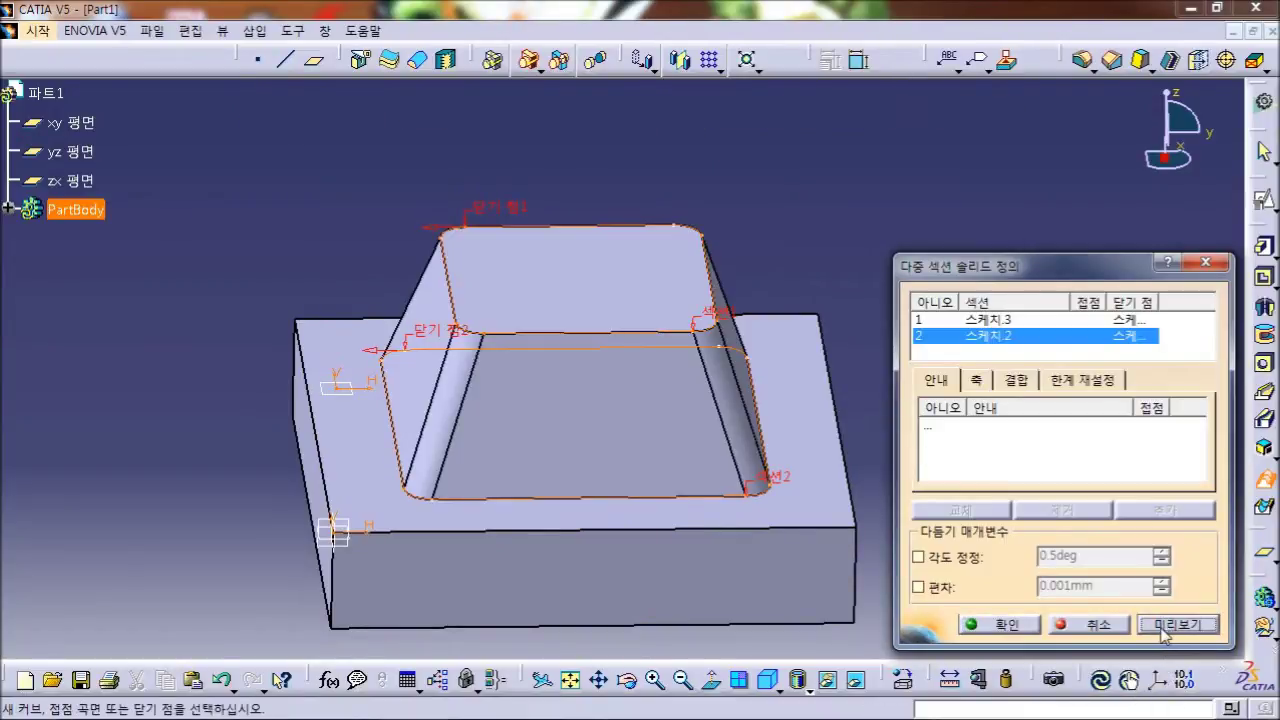
pyautogui.click(1003, 625)
# Step: Undo the multi-section solid and both rounded-square sketches, back to the plain plate
pyautogui.moveTo(868, 251)
pyautogui.mouseDown(button='middle')
pyautogui.moveTo(780, 311)
pyautogui.moveTo(691, 423)
pyautogui.moveTo(686, 591)
pyautogui.moveTo(600, 605)
pyautogui.moveTo(663, 480)
pyautogui.moveTo(663, 266)
pyautogui.moveTo(858, 196)
pyautogui.moveTo(863, 249)
pyautogui.moveTo(694, 323)
pyautogui.moveTo(867, 258)
pyautogui.moveTo(743, 371)
pyautogui.moveTo(769, 443)
pyautogui.moveTo(931, 274)
pyautogui.moveTo(749, 349)
pyautogui.moveTo(871, 249)
pyautogui.moveTo(849, 257)
pyautogui.mouseUp(button='middle')
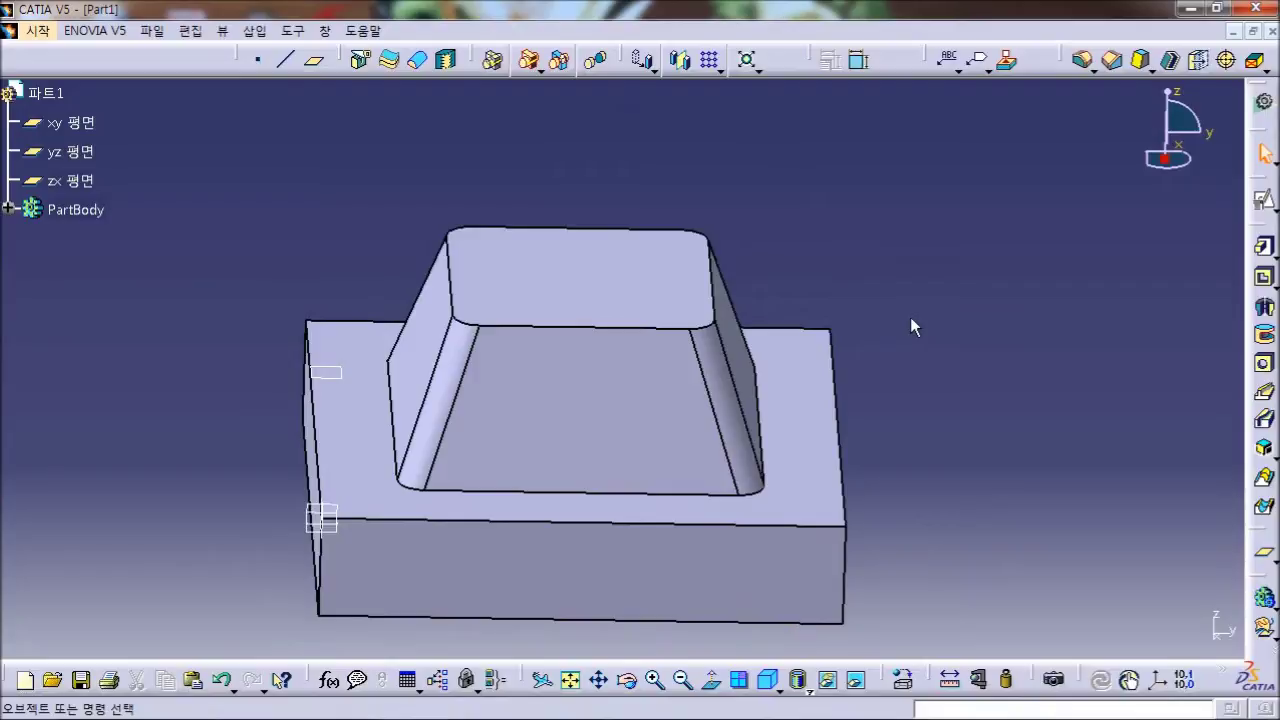
pyautogui.hotkey('ctrl', 'z')
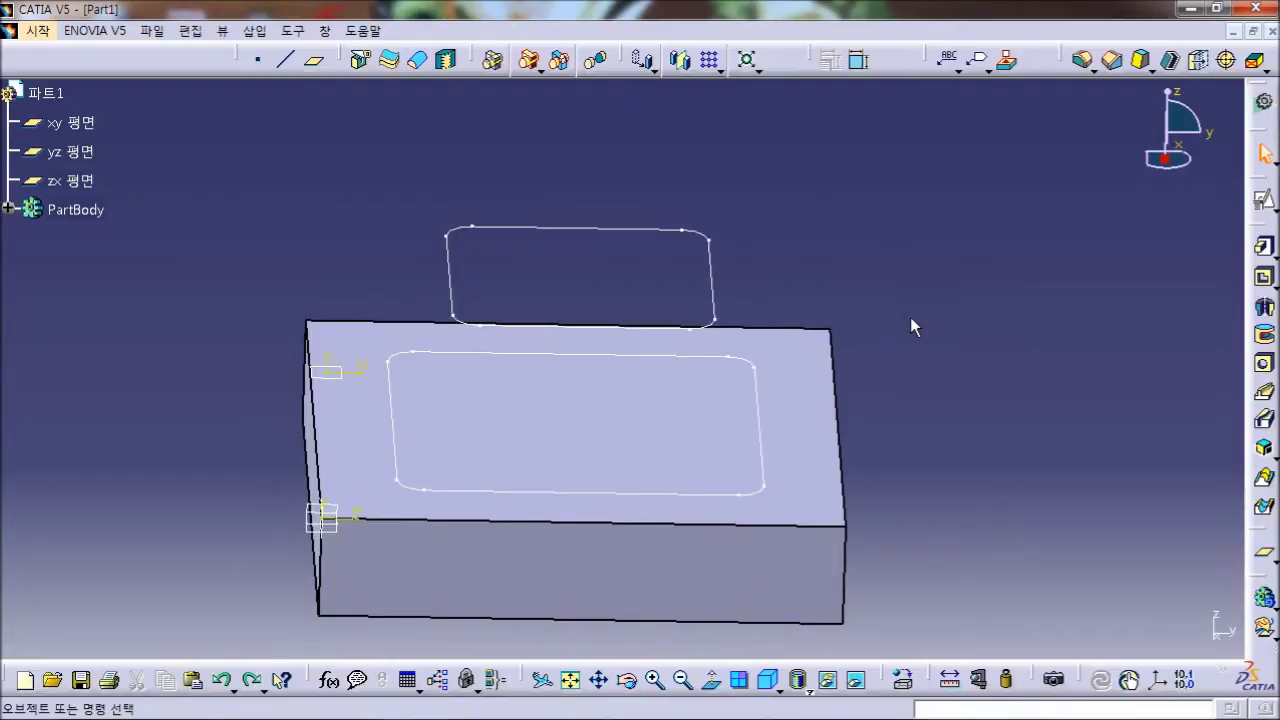
pyautogui.hotkey('ctrl', 'z')
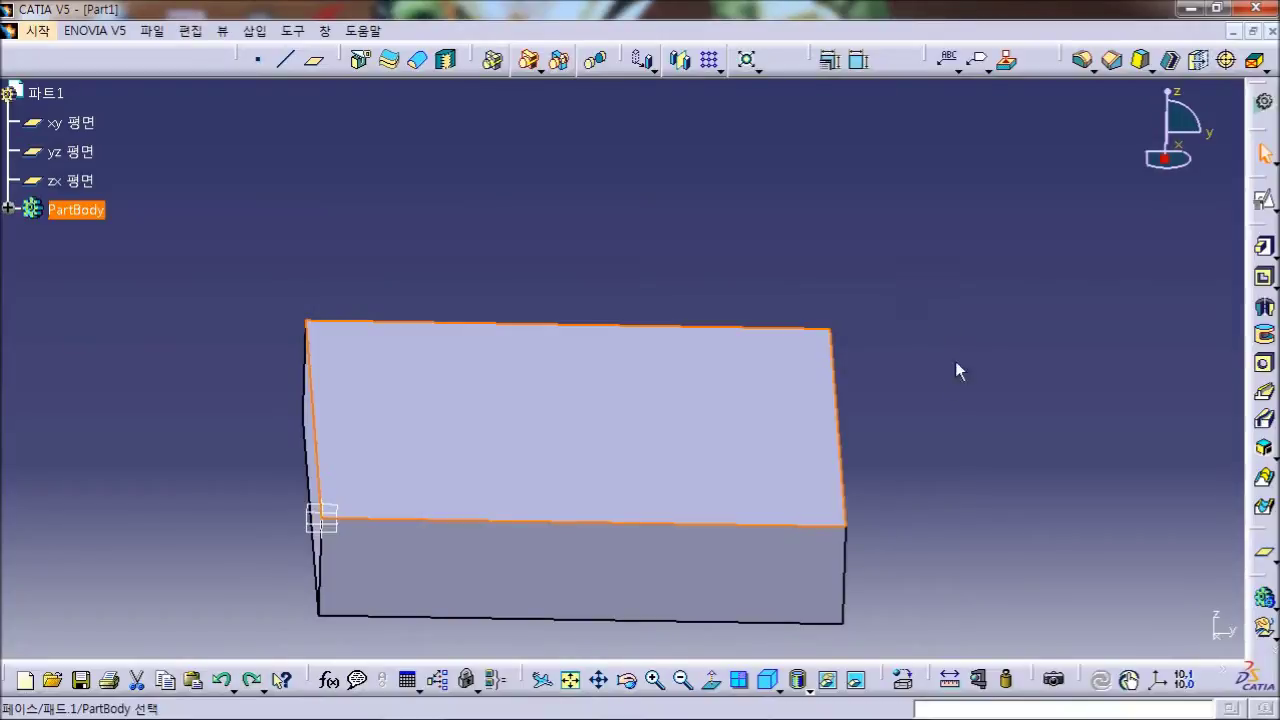
# Step: Start a positioned sketch on the plate's top face with the H direction reversed and the axes swapped
pyautogui.click(840, 347)
pyautogui.click(1265, 205)
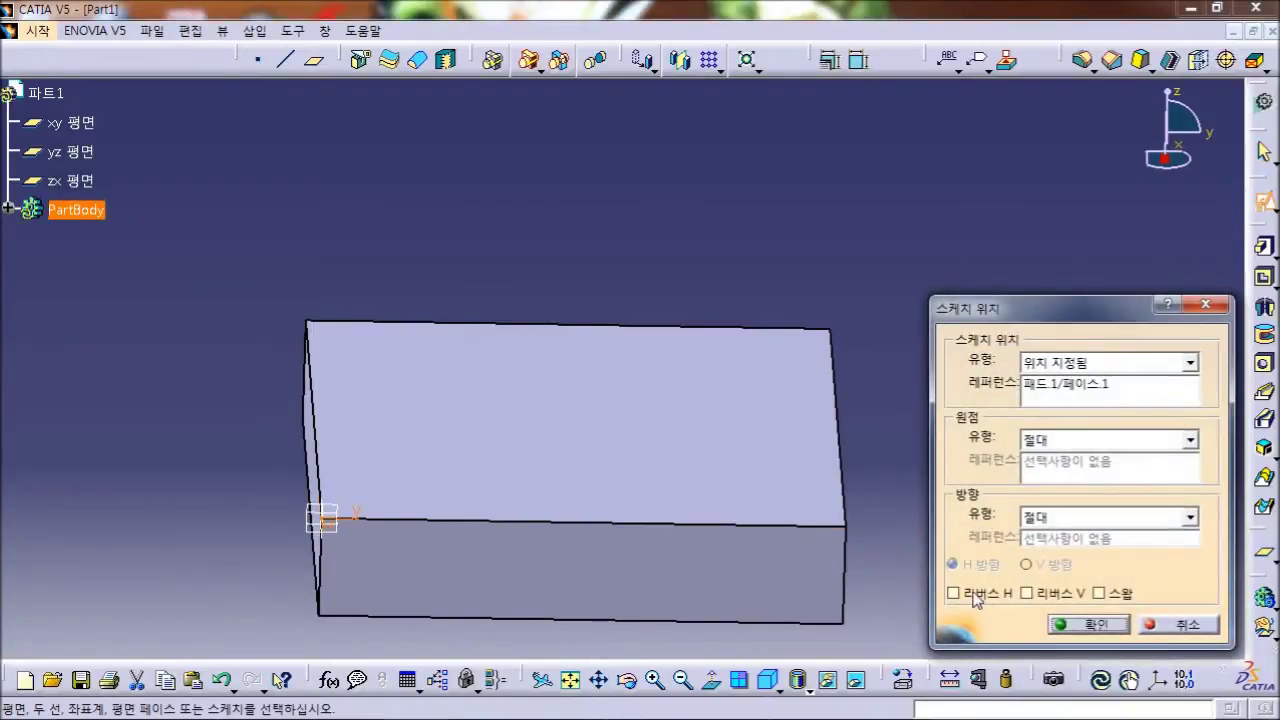
pyautogui.click(1113, 595)
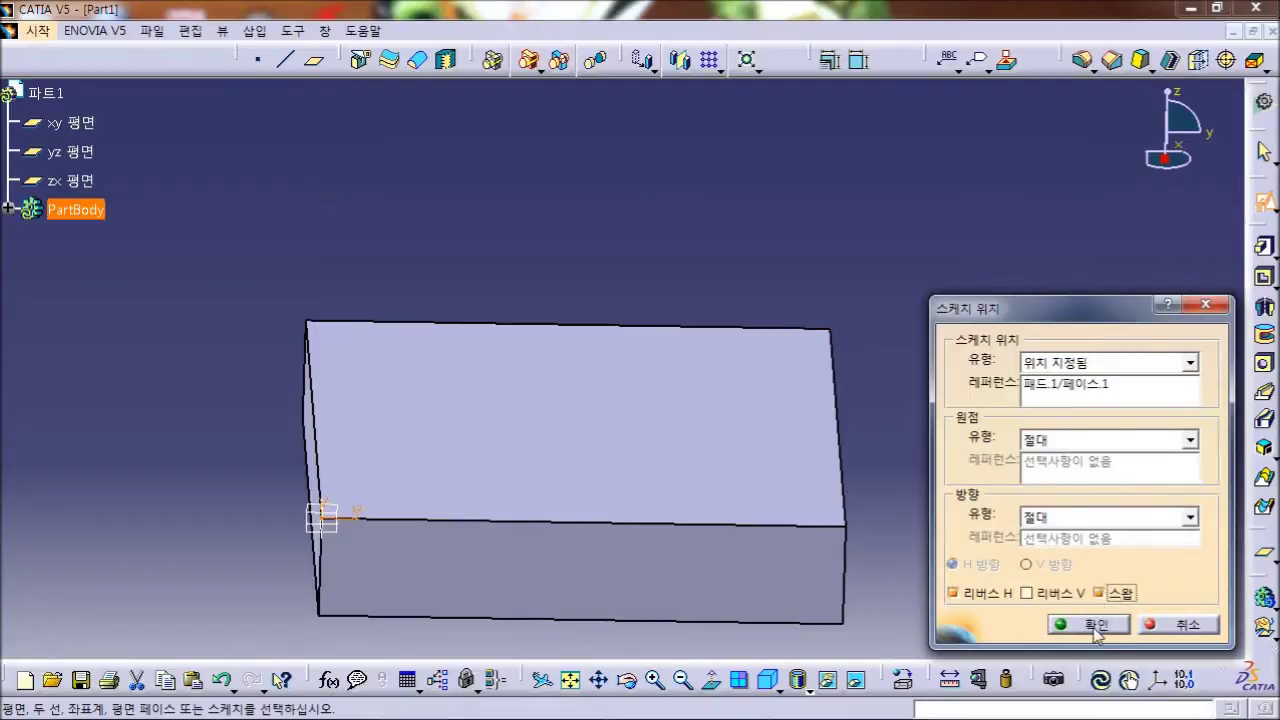
pyautogui.click(1095, 627)
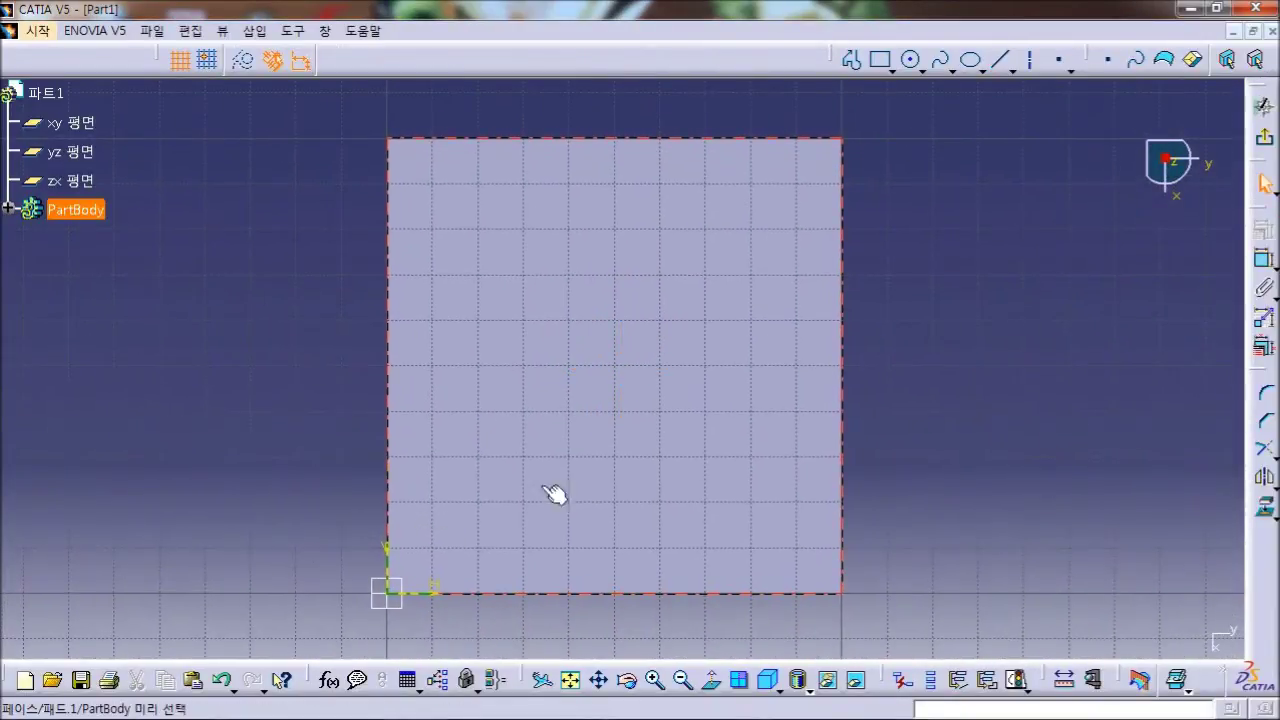
# Step: Draw a hexagon about 52 mm across flats near the middle of the plate's top face
pyautogui.click(891, 70)
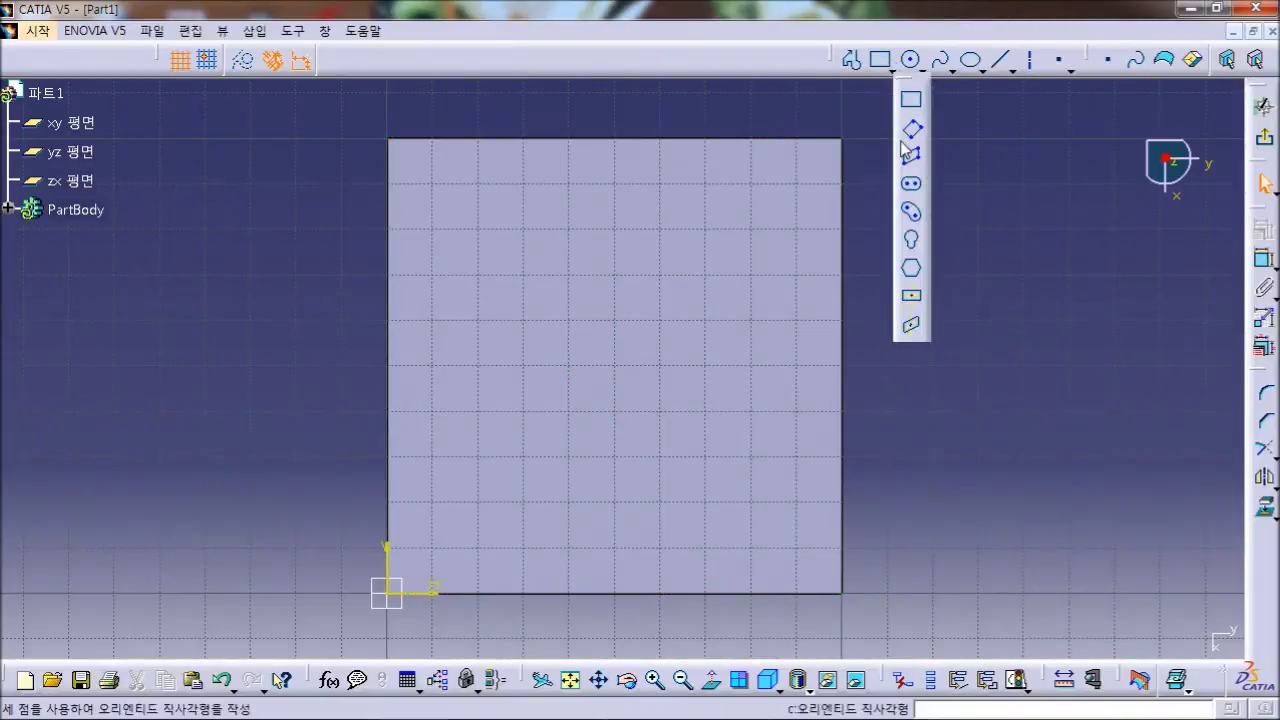
pyautogui.click(911, 268)
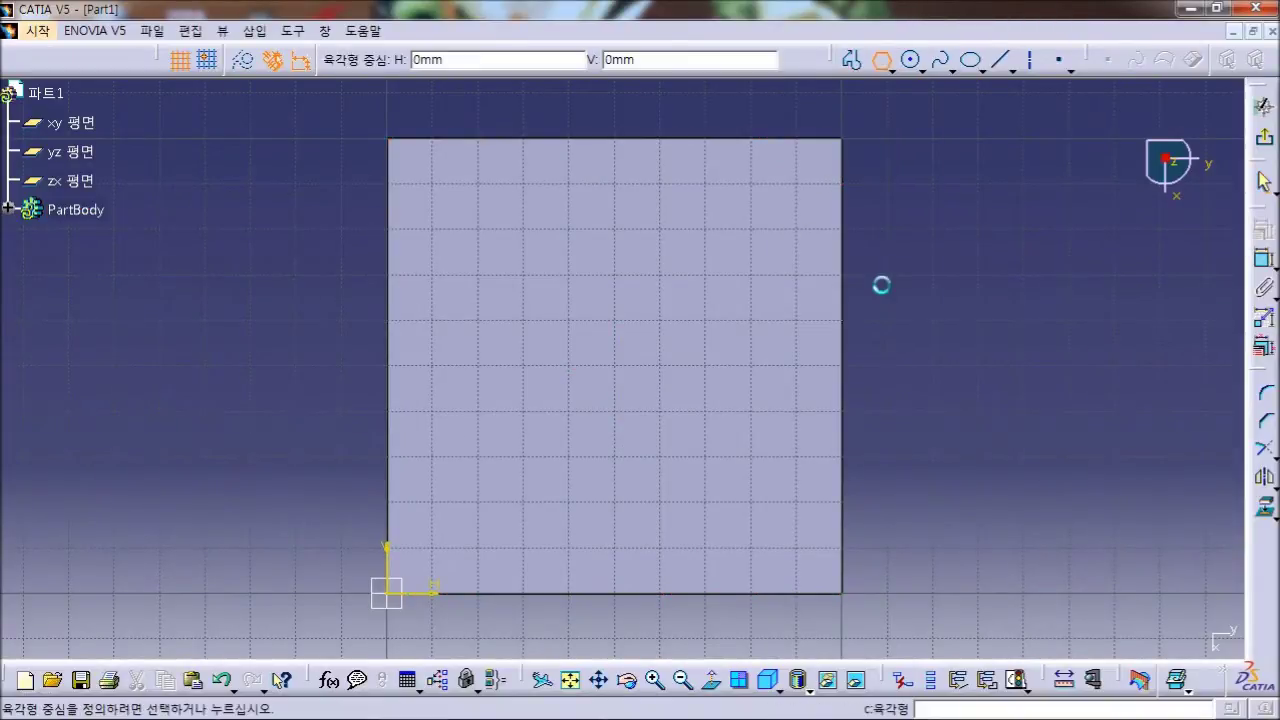
pyautogui.click(632, 379)
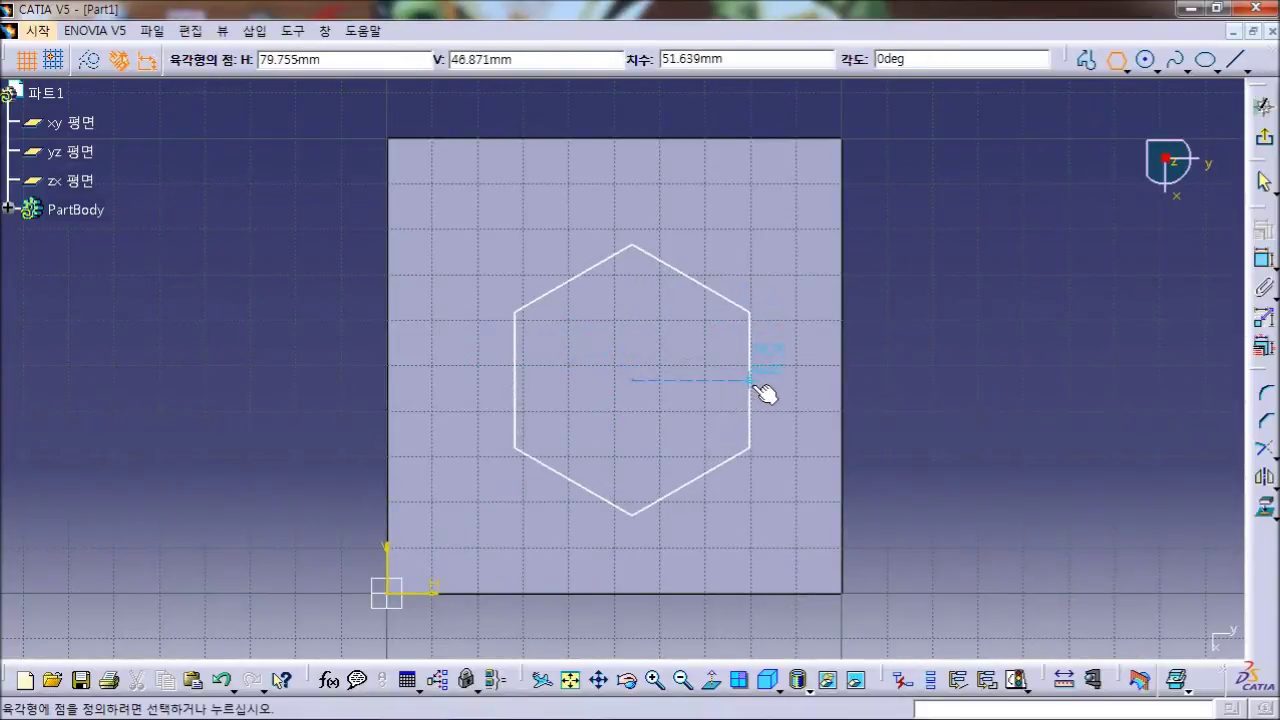
pyautogui.click(760, 376)
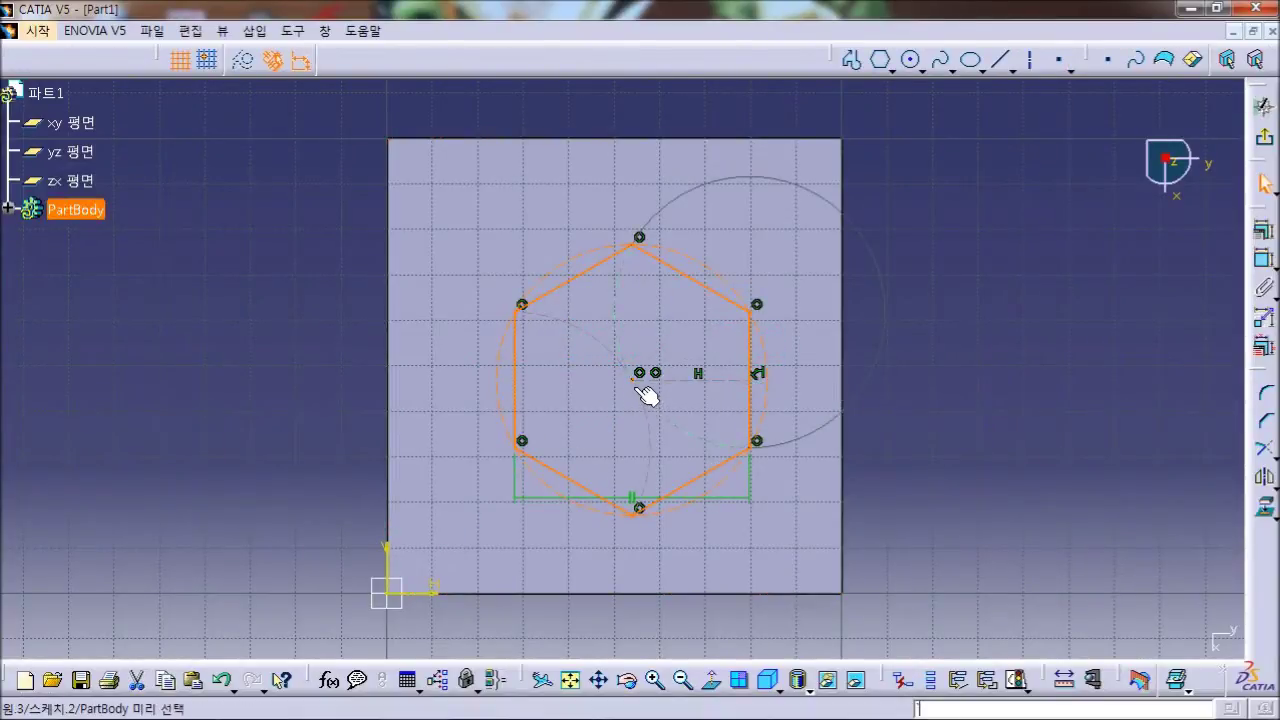
pyautogui.press('Escape')
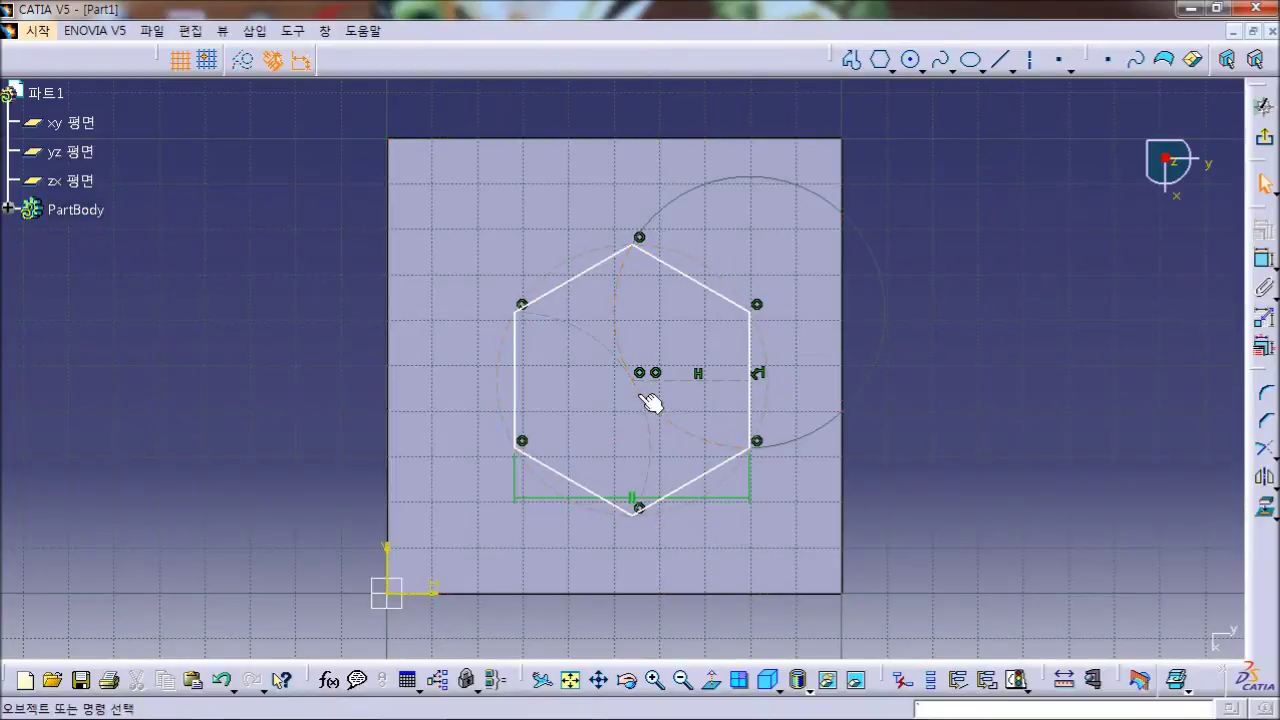
# Step: Dimension the distance between the hexagon's two vertical sides and set it to 70 mm
pyautogui.click(517, 374)
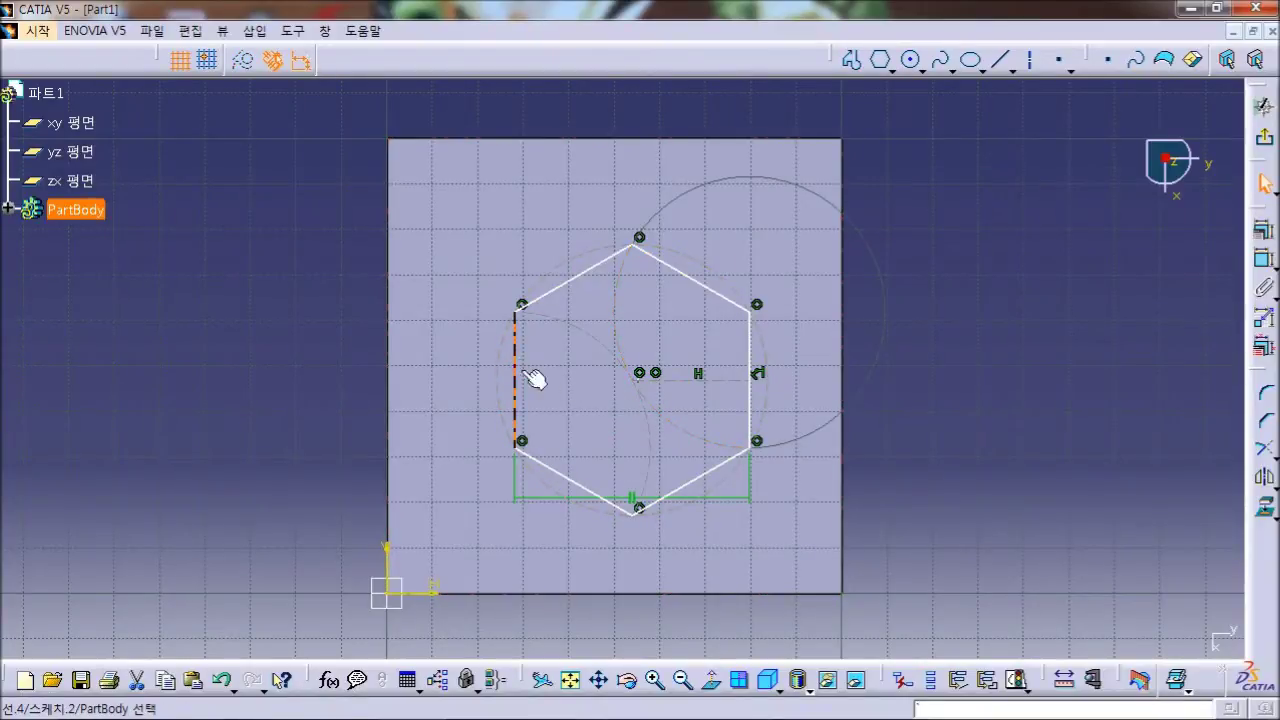
pyautogui.keyDown('ctrl'); pyautogui.click(755, 398); pyautogui.keyUp('ctrl')
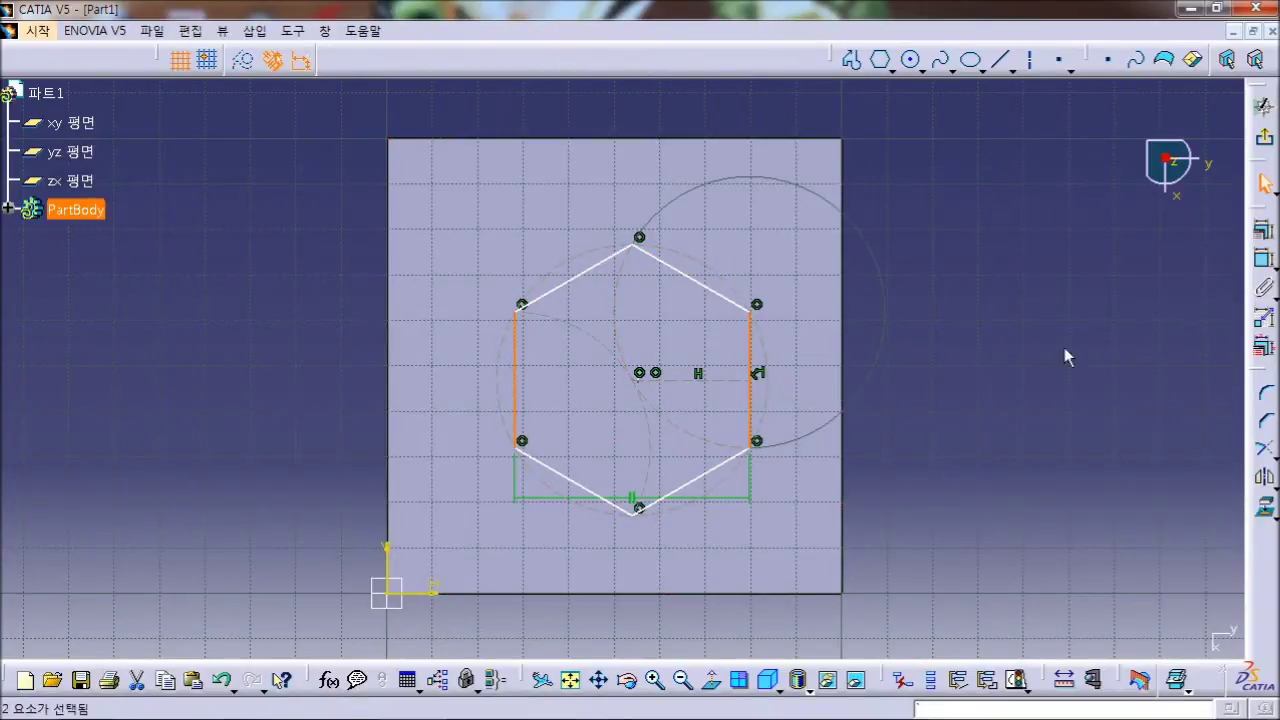
pyautogui.click(1266, 261)
pyautogui.click(657, 120)
pyautogui.doubleClick(665, 116)
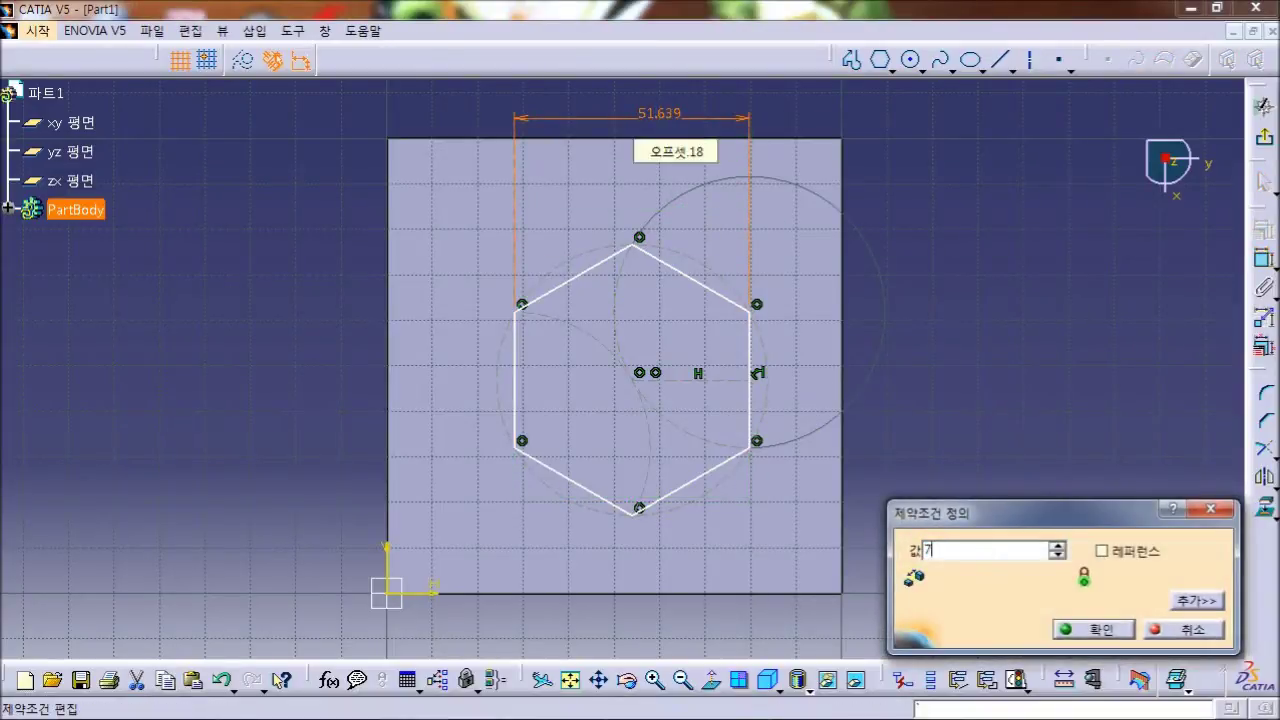
pyautogui.write('70')
pyautogui.press('Return')
# Step: Dimension the hexagon's centre from the sketch's horizontal axis and set the distance to 50 mm
pyautogui.click(636, 375)
pyautogui.keyDown('ctrl'); pyautogui.click(412, 594); pyautogui.keyUp('ctrl')
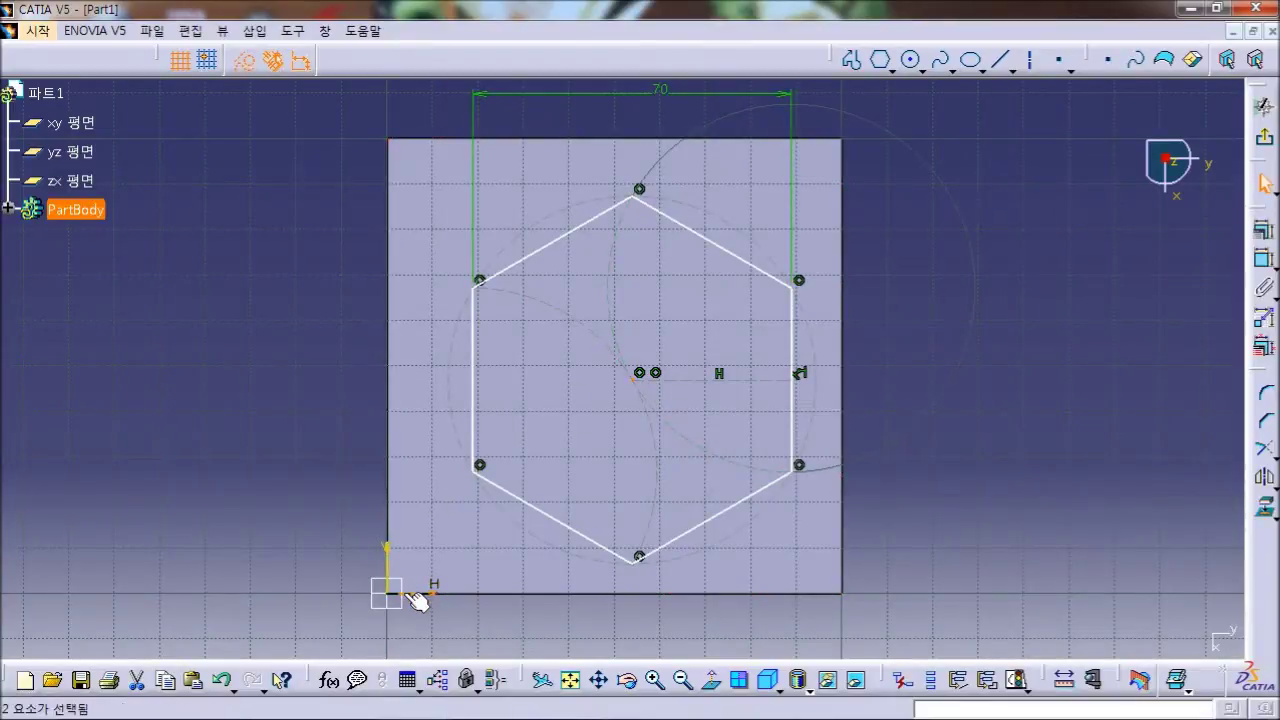
pyautogui.click(1266, 262)
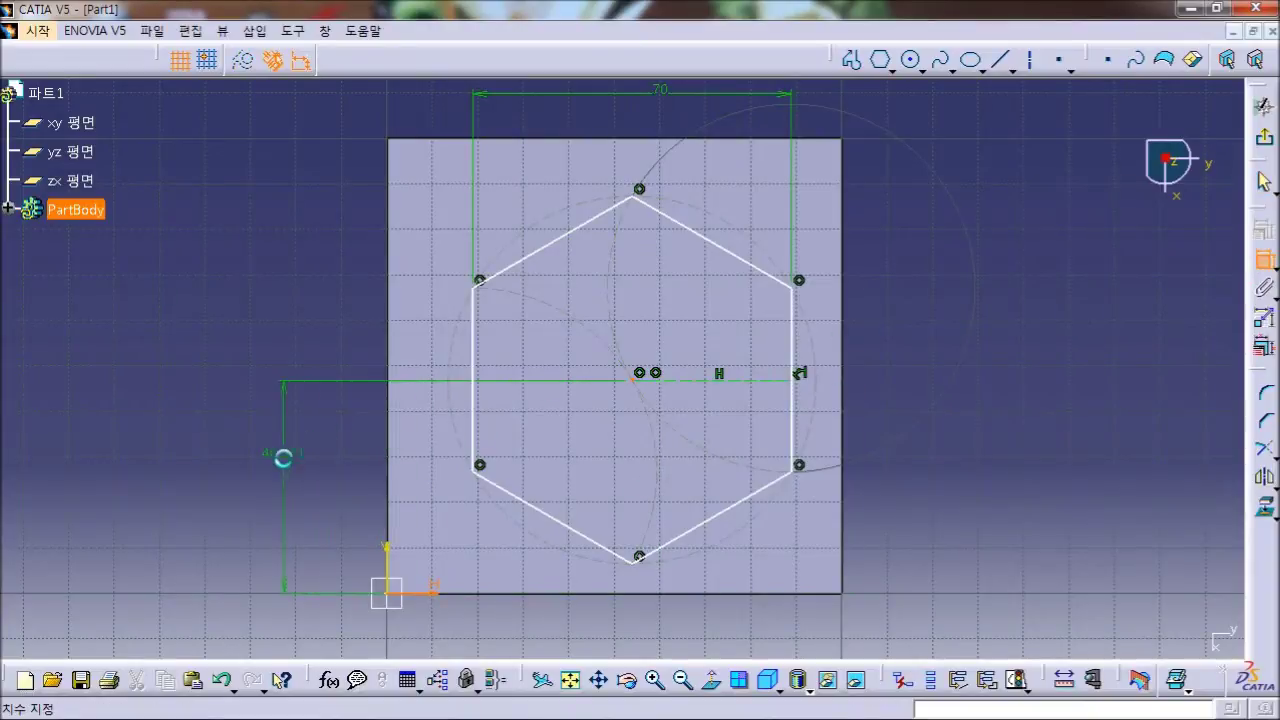
pyautogui.doubleClick(300, 463)
pyautogui.write('50')
pyautogui.press('Return')
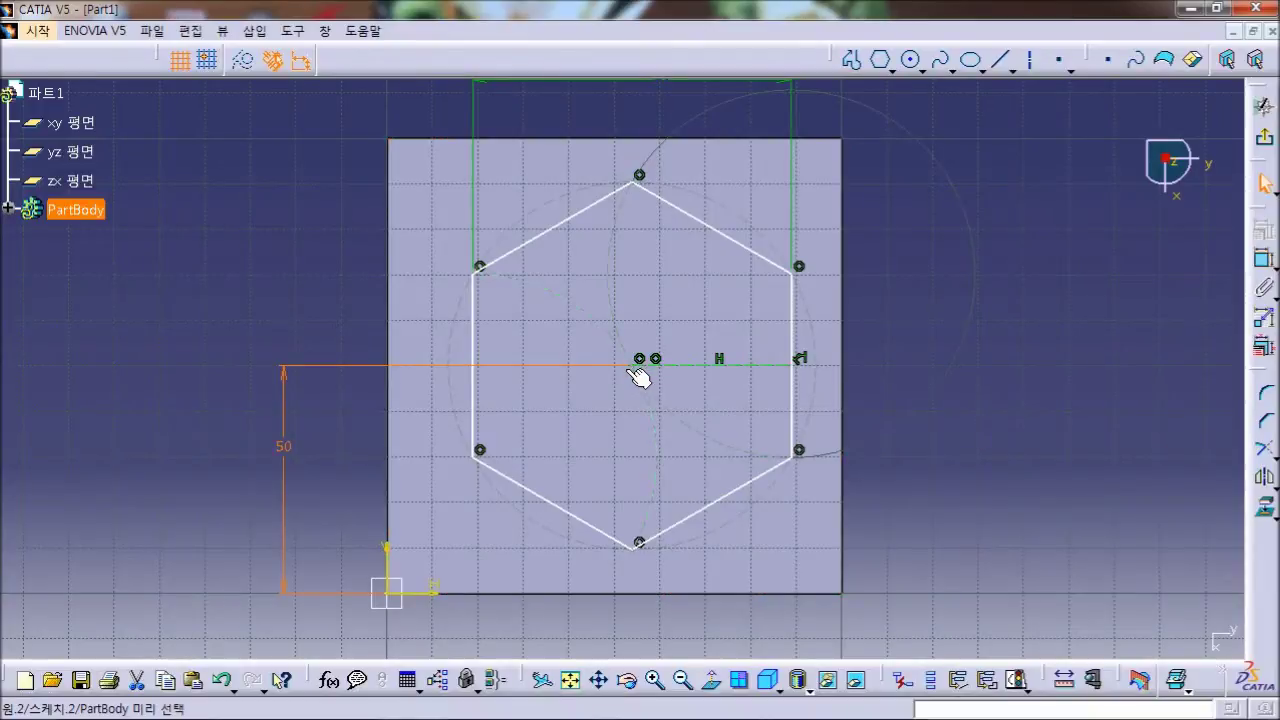
pyautogui.click(665, 410)
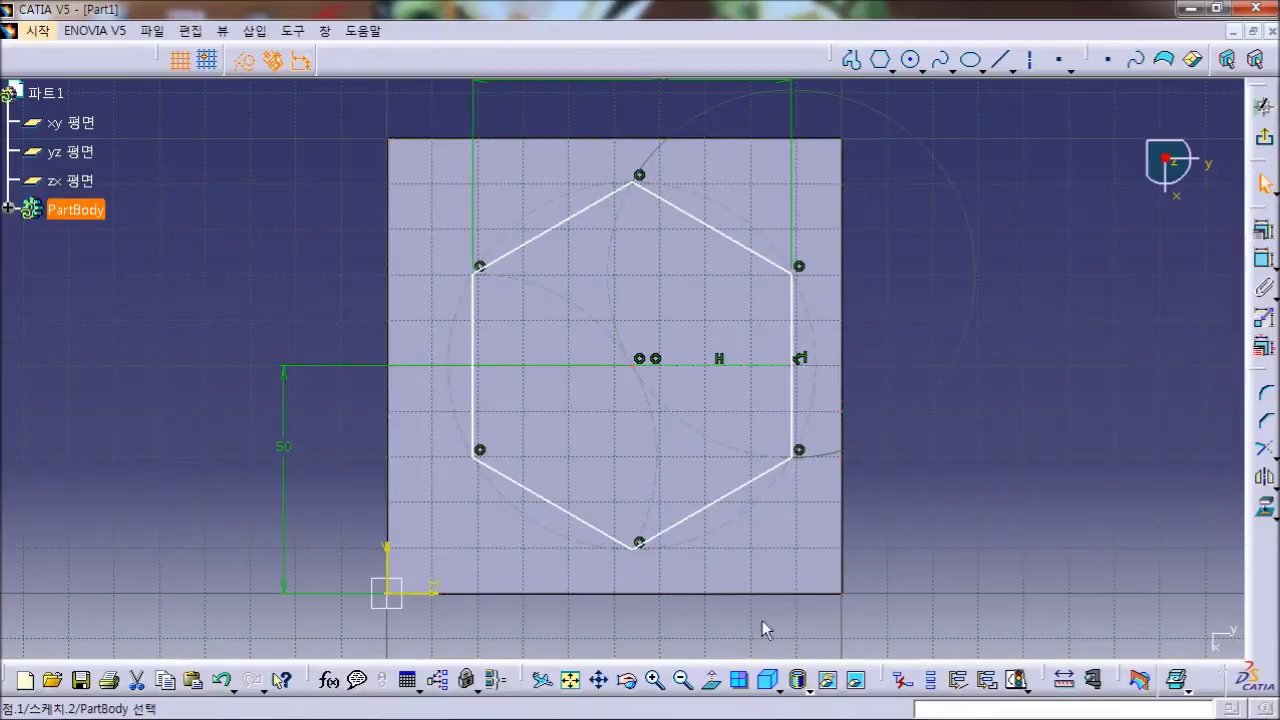
pyautogui.click(799, 595)
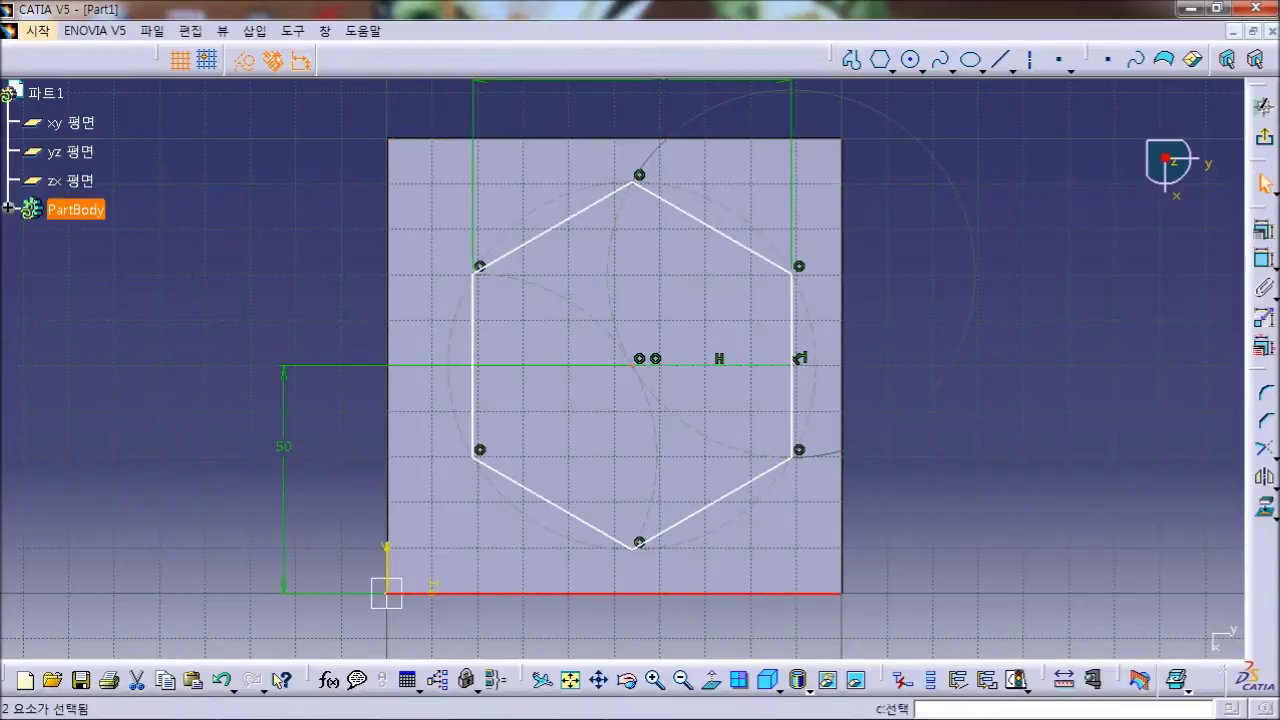
pyautogui.click(1036, 453)
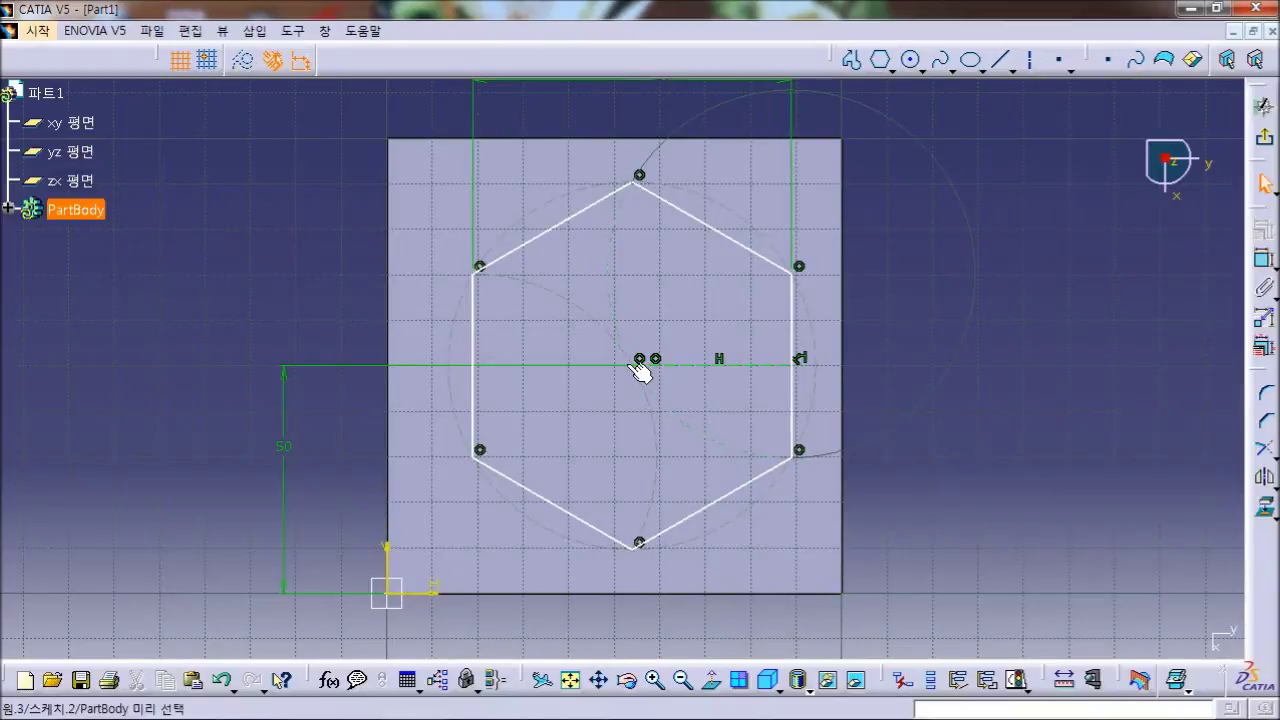
# Step: Dimension the hexagon's centre from the plate's left edge and set the distance to 50 mm
pyautogui.keyDown('ctrl'); pyautogui.moveTo(634, 426); pyautogui.dragTo(637, 313, button='middle'); pyautogui.keyUp('ctrl')
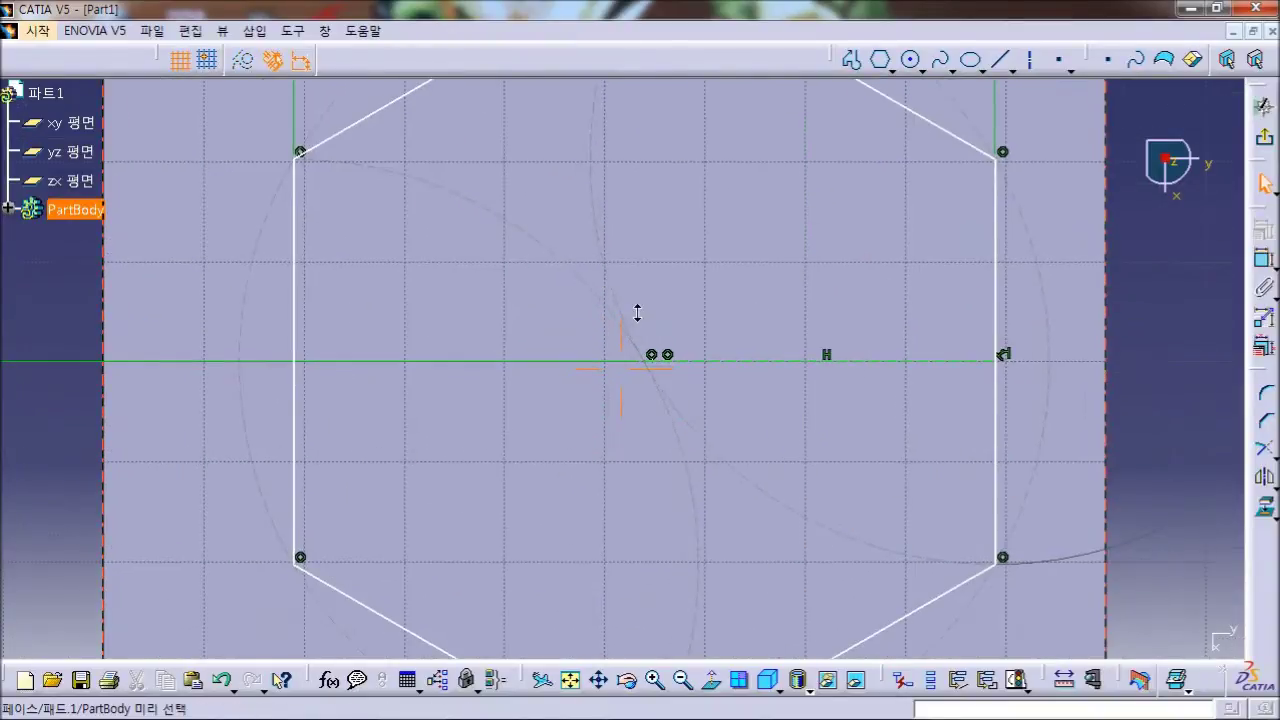
pyautogui.click(645, 363)
pyautogui.click(620, 443)
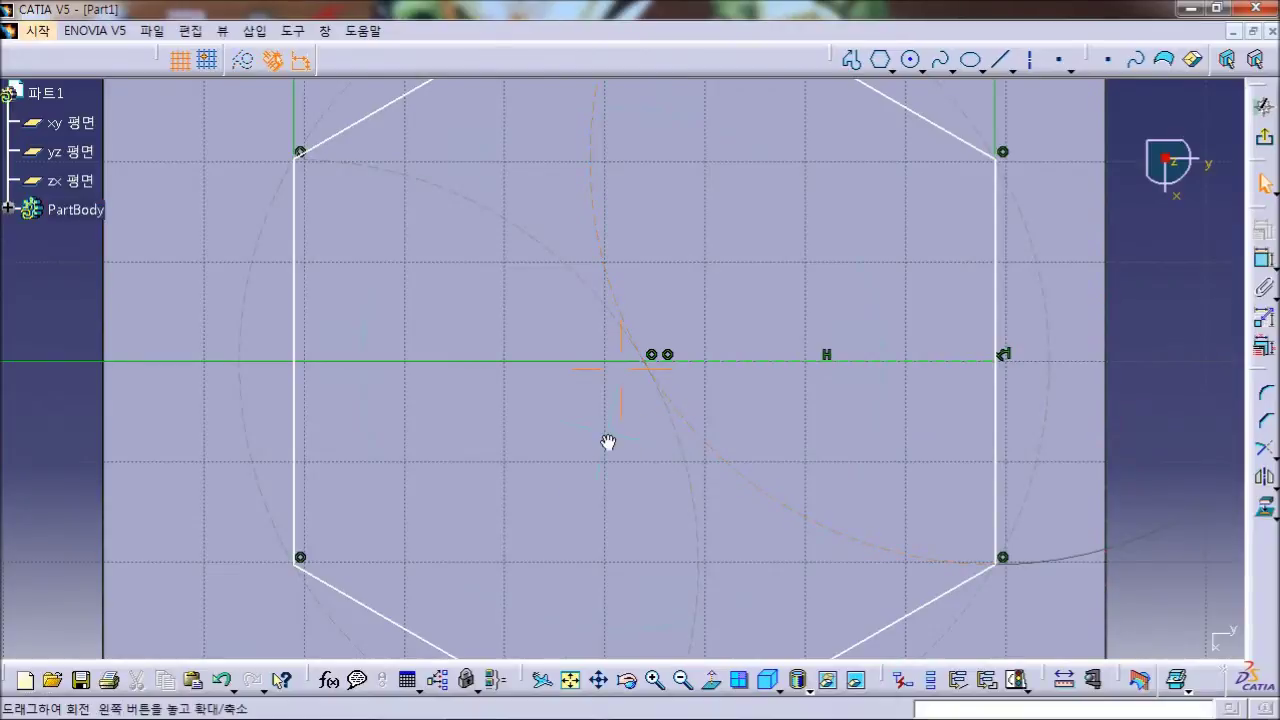
pyautogui.keyDown('ctrl'); pyautogui.moveTo(608, 442); pyautogui.dragTo(669, 231, button='middle'); pyautogui.keyUp('ctrl')
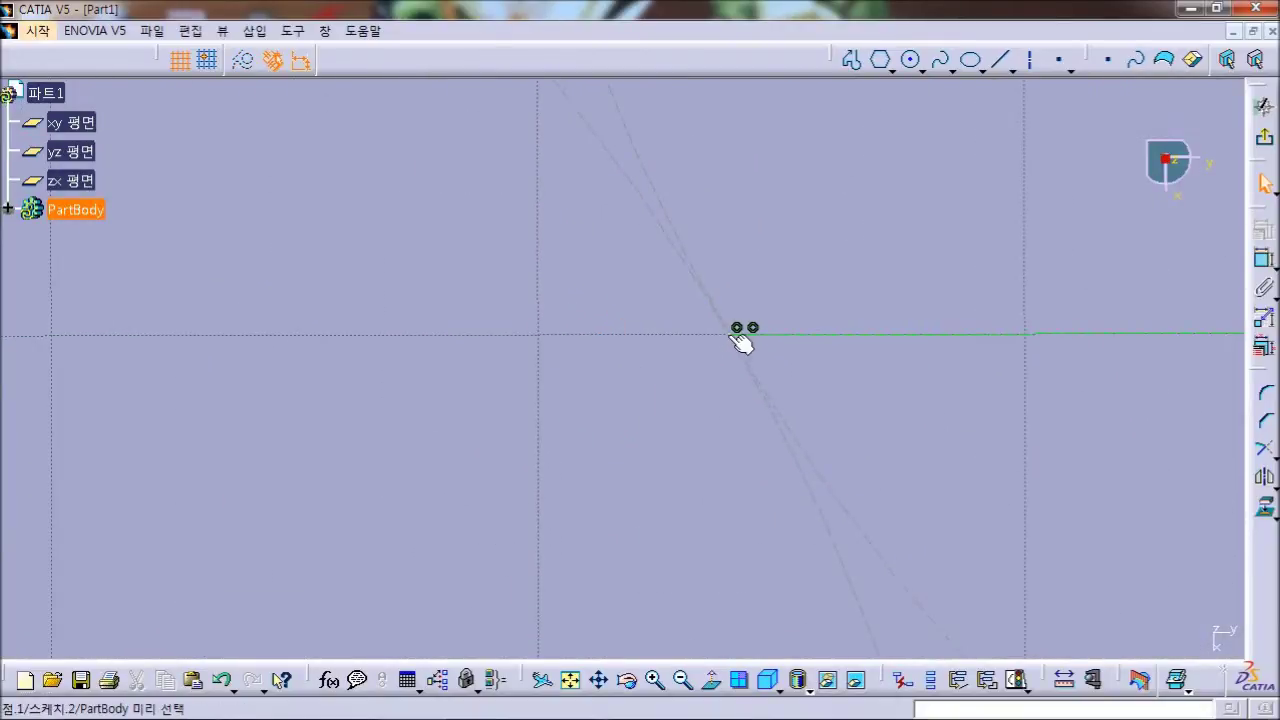
pyautogui.moveTo(608, 360)
pyautogui.keyDown('ctrl'); pyautogui.mouseDown(button='middle')
pyautogui.moveTo(540, 420)
pyautogui.moveTo(450, 408)
pyautogui.mouseUp(button='middle'); pyautogui.keyUp('ctrl')
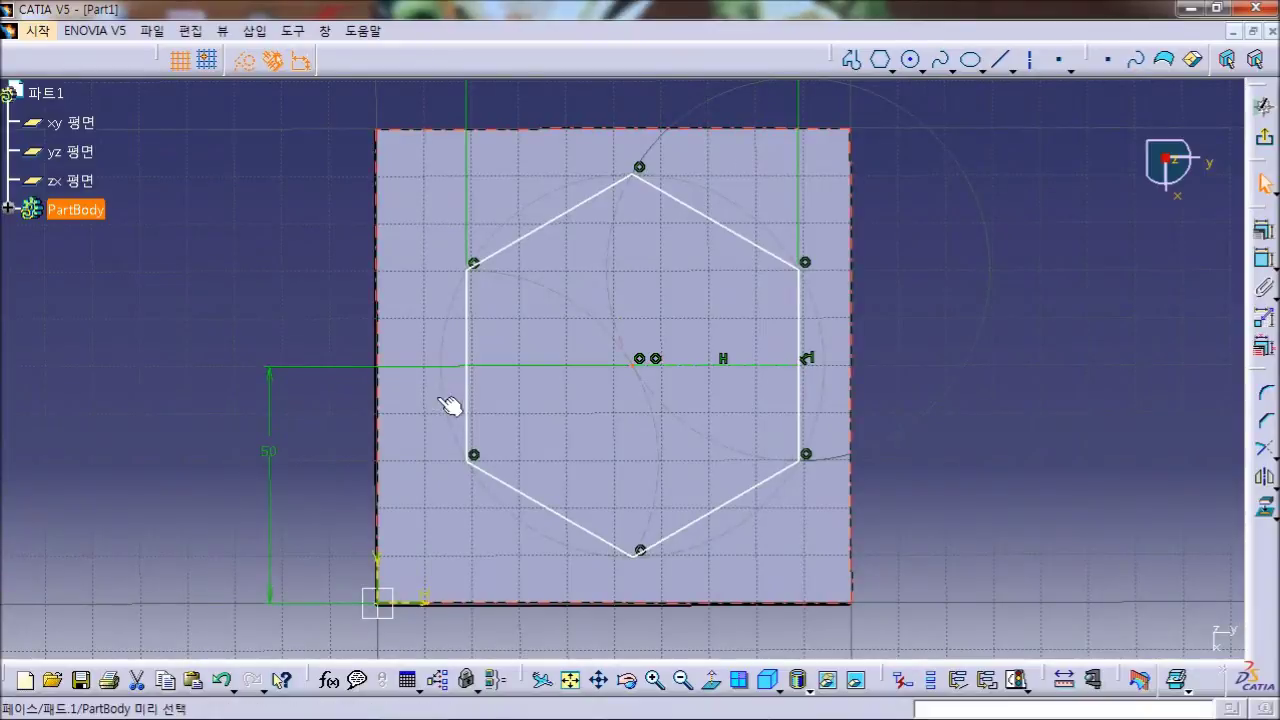
pyautogui.click(378, 284)
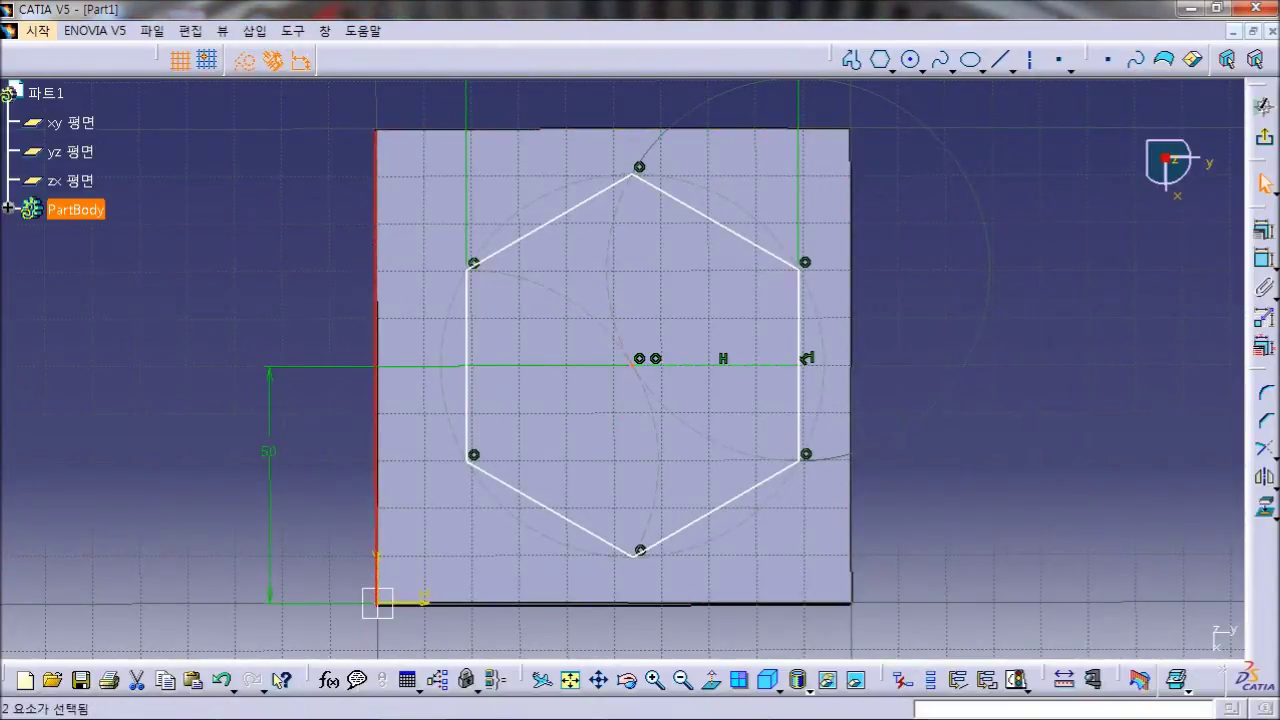
pyautogui.click(1263, 258)
pyautogui.moveTo(459, 95); pyautogui.dragTo(507, 292, button='middle')
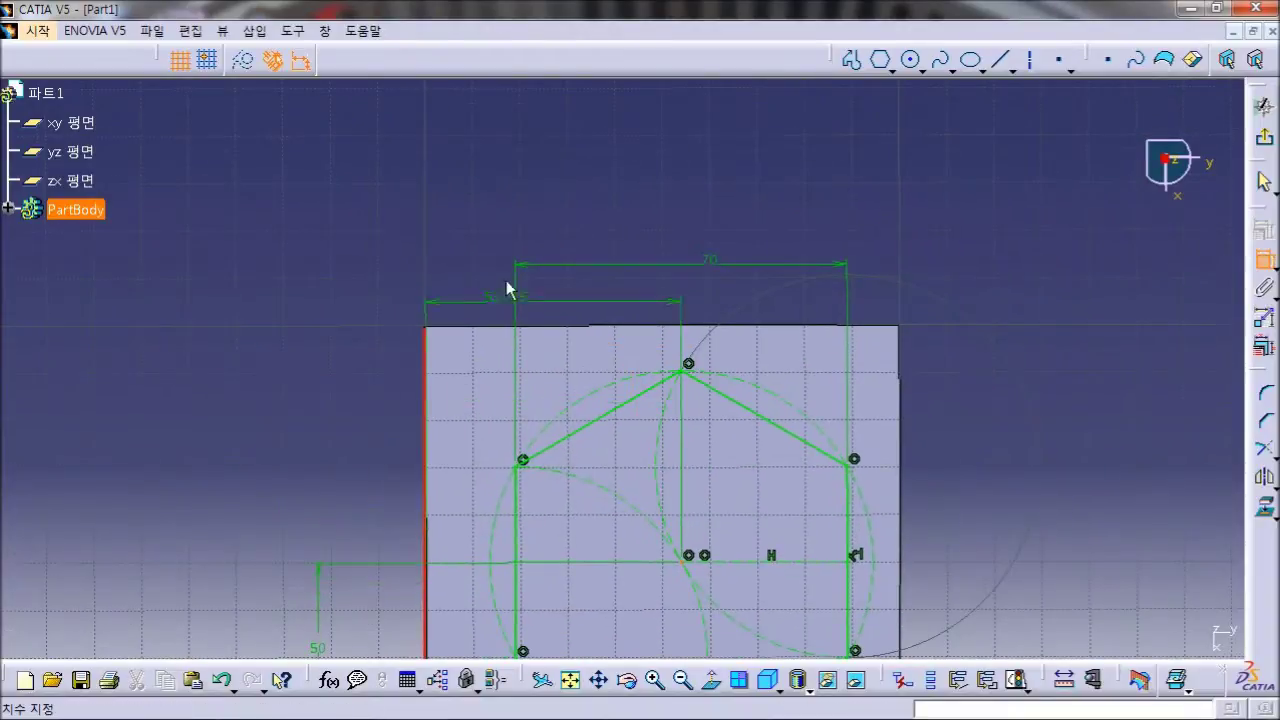
pyautogui.click(564, 180)
pyautogui.doubleClick(560, 176)
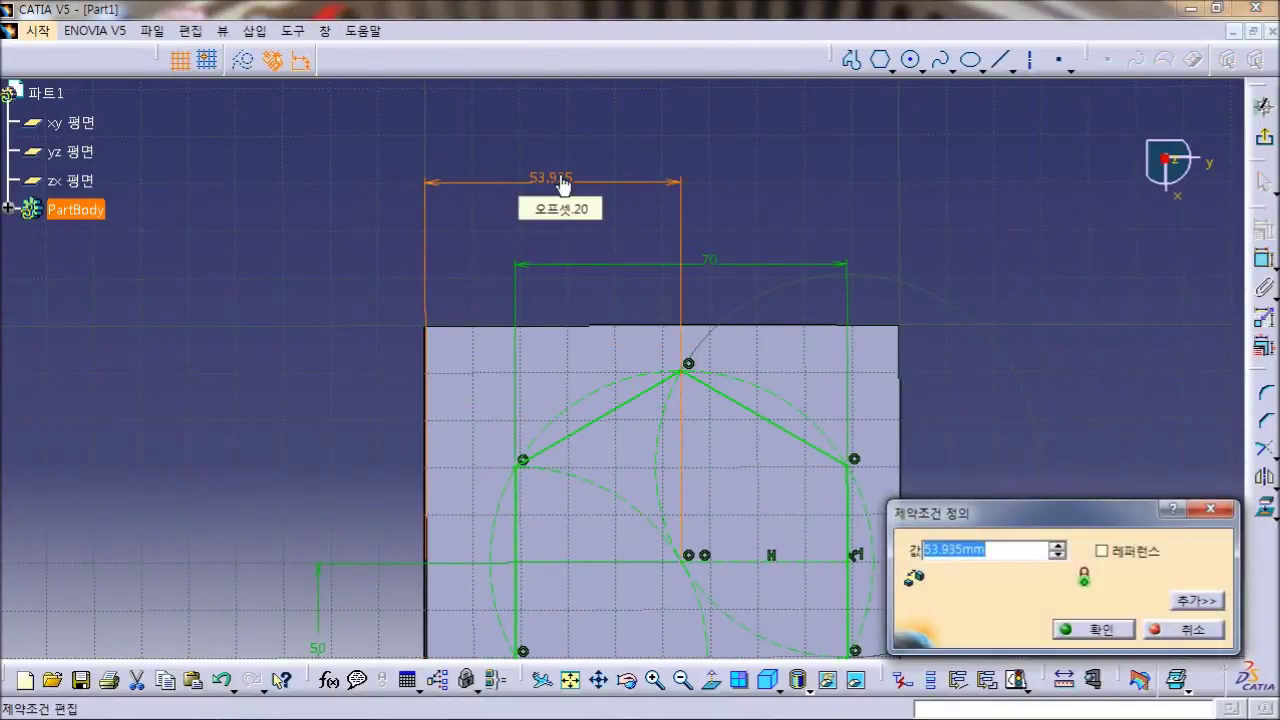
pyautogui.write('50')
pyautogui.press('Return')
pyautogui.click(1131, 414)
# Step: Exit the hexagon sketch and return to the 3D part
pyautogui.moveTo(1096, 469)
pyautogui.mouseDown(button='middle')
pyautogui.moveTo(1043, 237)
pyautogui.moveTo(1029, 280)
pyautogui.mouseUp(button='middle')
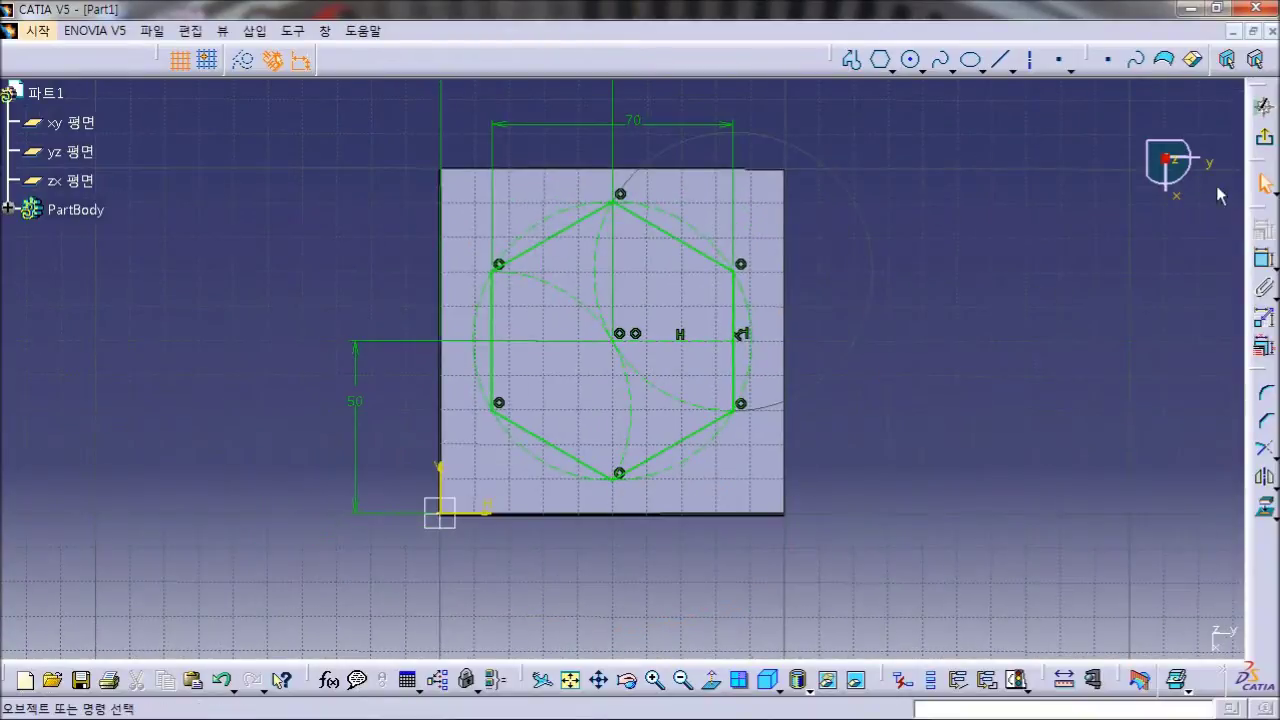
pyautogui.click(1263, 137)
pyautogui.moveTo(725, 217)
pyautogui.mouseDown(button='middle')
pyautogui.moveTo(663, 297)
pyautogui.moveTo(434, 420)
pyautogui.mouseUp(button='middle')
pyautogui.click(155, 468)
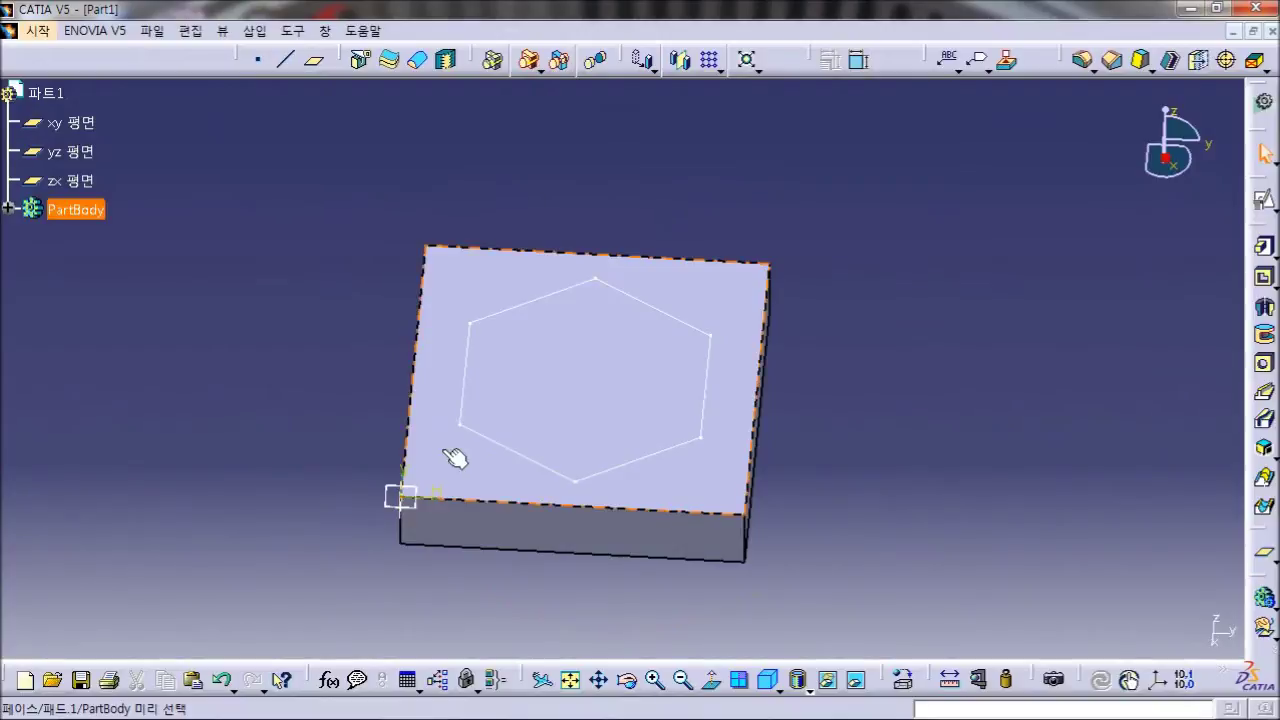
# Step: Create a reference plane offset 30 mm above the plate's top face
pyautogui.click(432, 487)
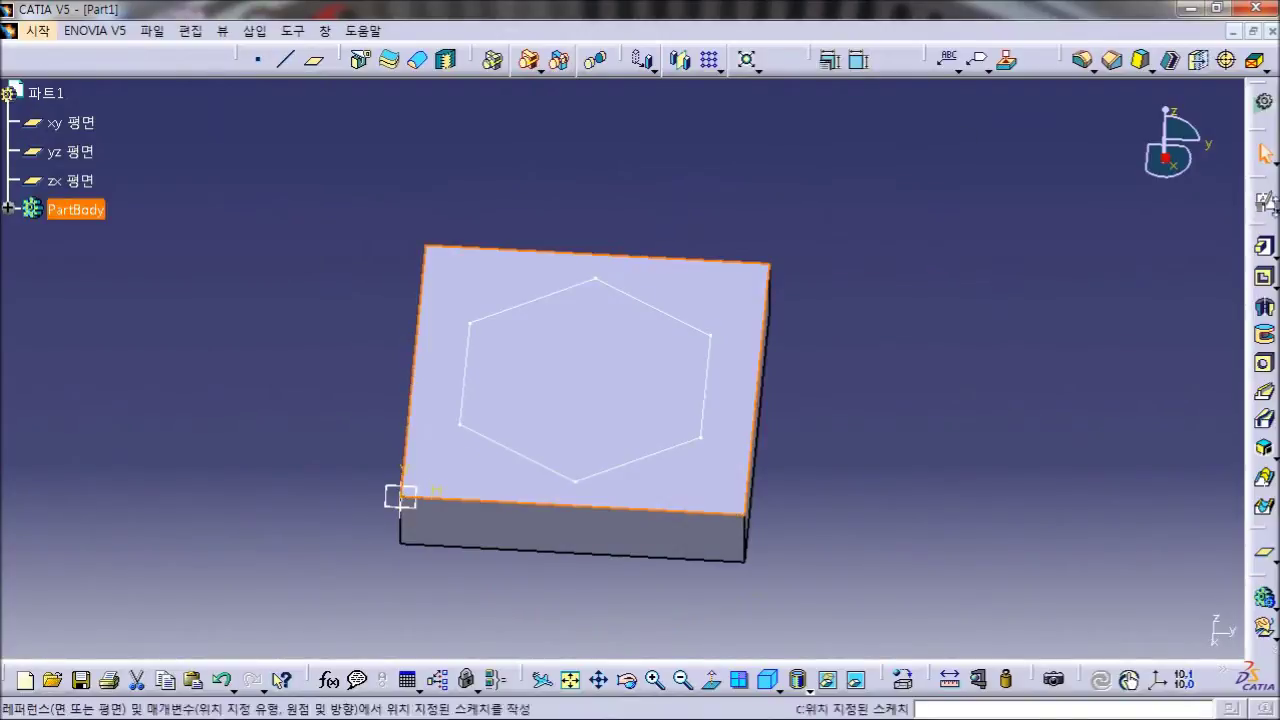
pyautogui.click(316, 65)
pyautogui.moveTo(677, 449)
pyautogui.mouseDown(button='middle')
pyautogui.moveTo(606, 503)
pyautogui.moveTo(499, 399)
pyautogui.moveTo(489, 443)
pyautogui.moveTo(663, 466)
pyautogui.mouseUp(button='middle')
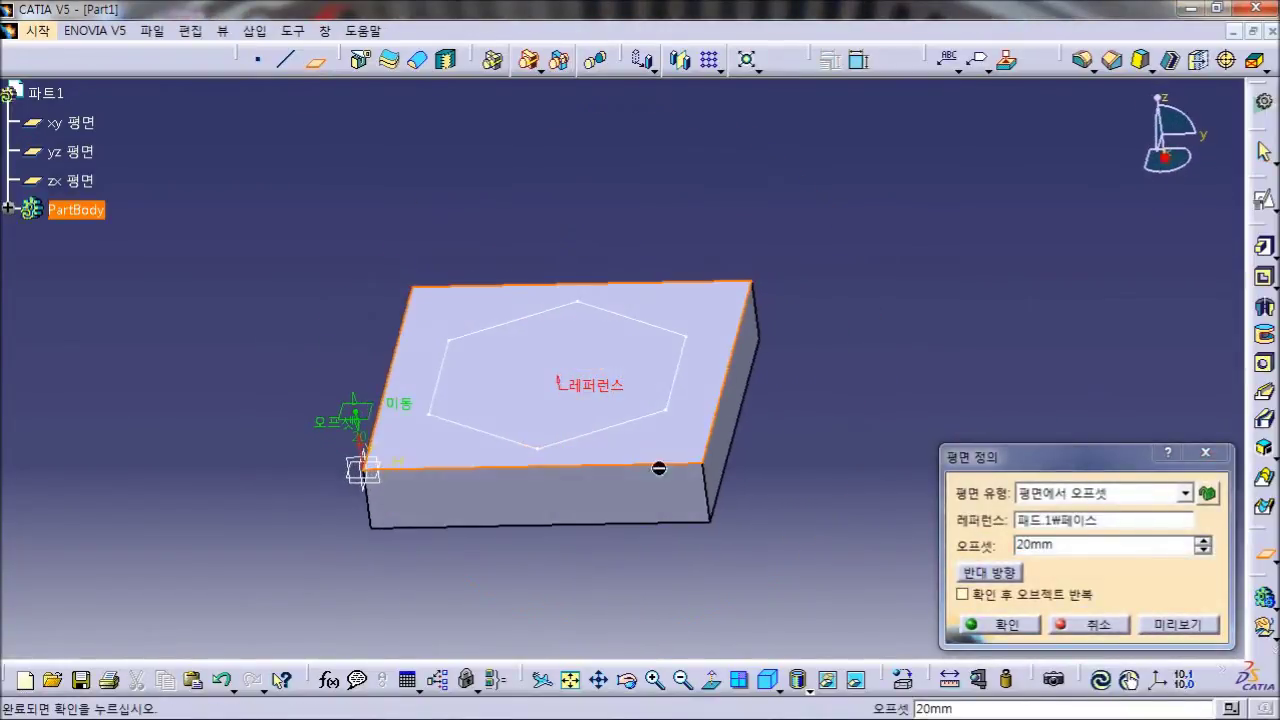
pyautogui.doubleClick(1137, 551)
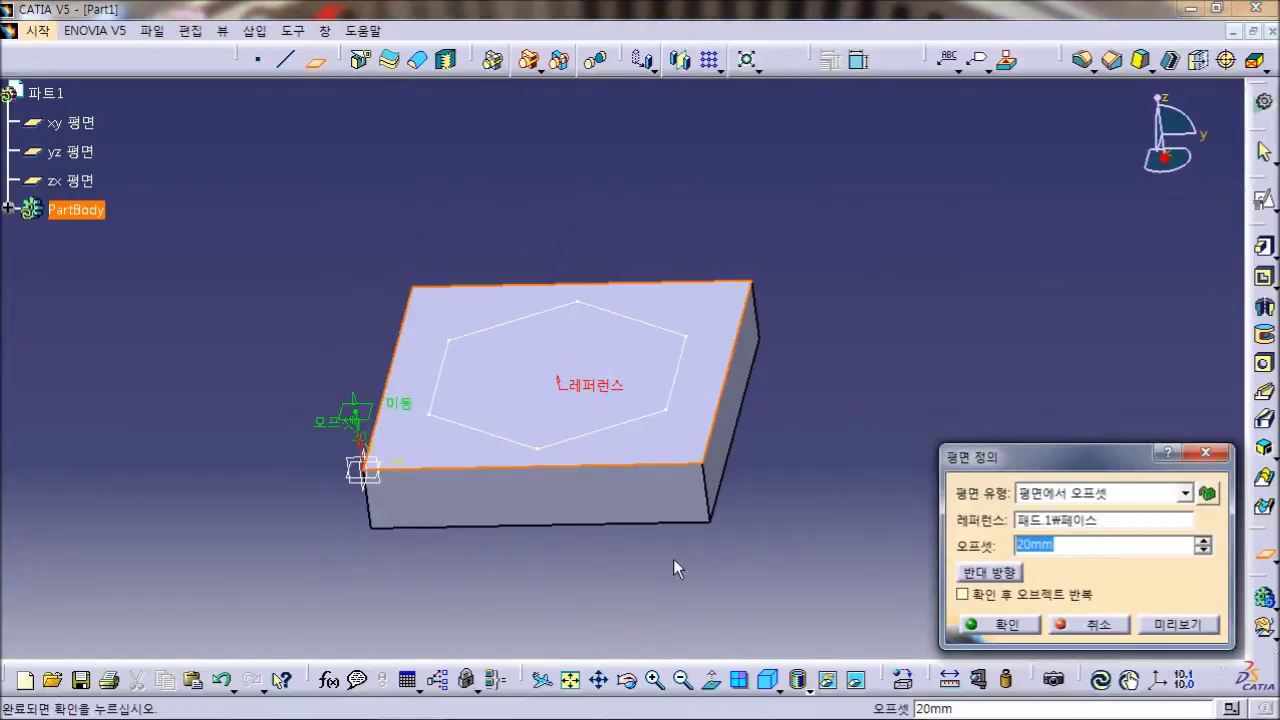
pyautogui.press('Return')
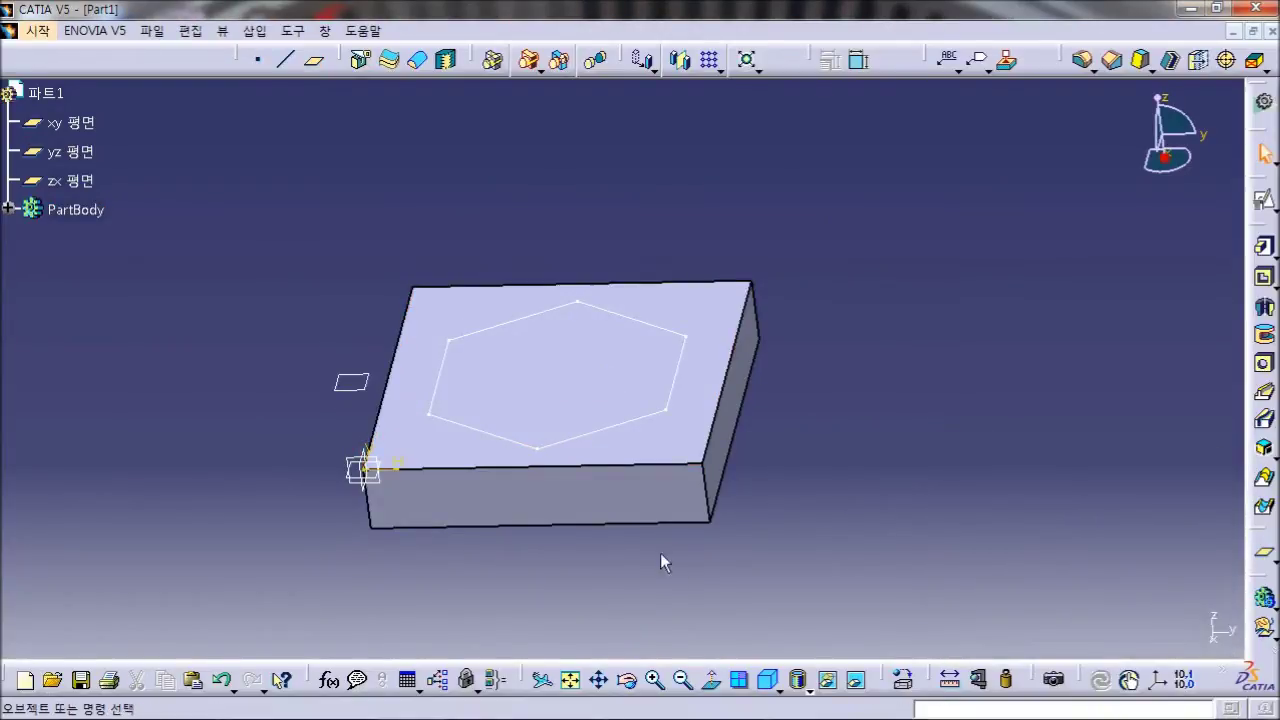
# Step: Edit the reference plane above the plate and set its offset to 40 mm
pyautogui.moveTo(590, 556); pyautogui.dragTo(374, 340, button='middle')
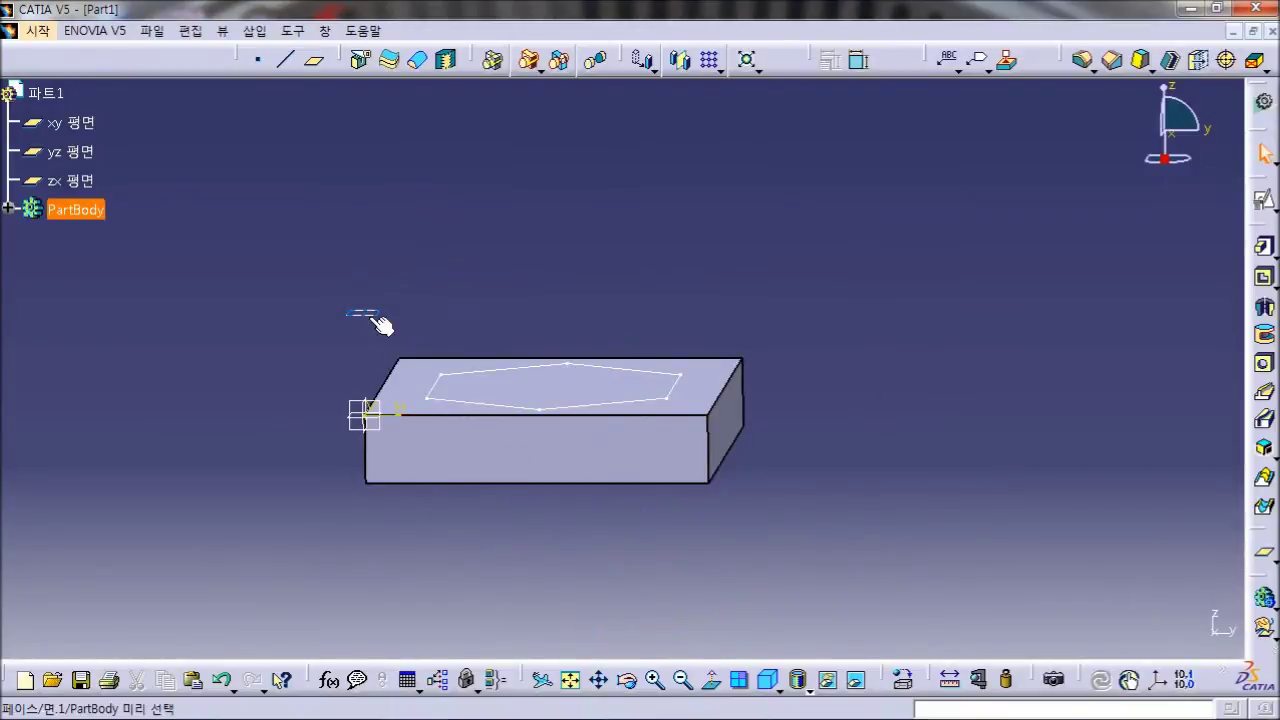
pyautogui.doubleClick(366, 314)
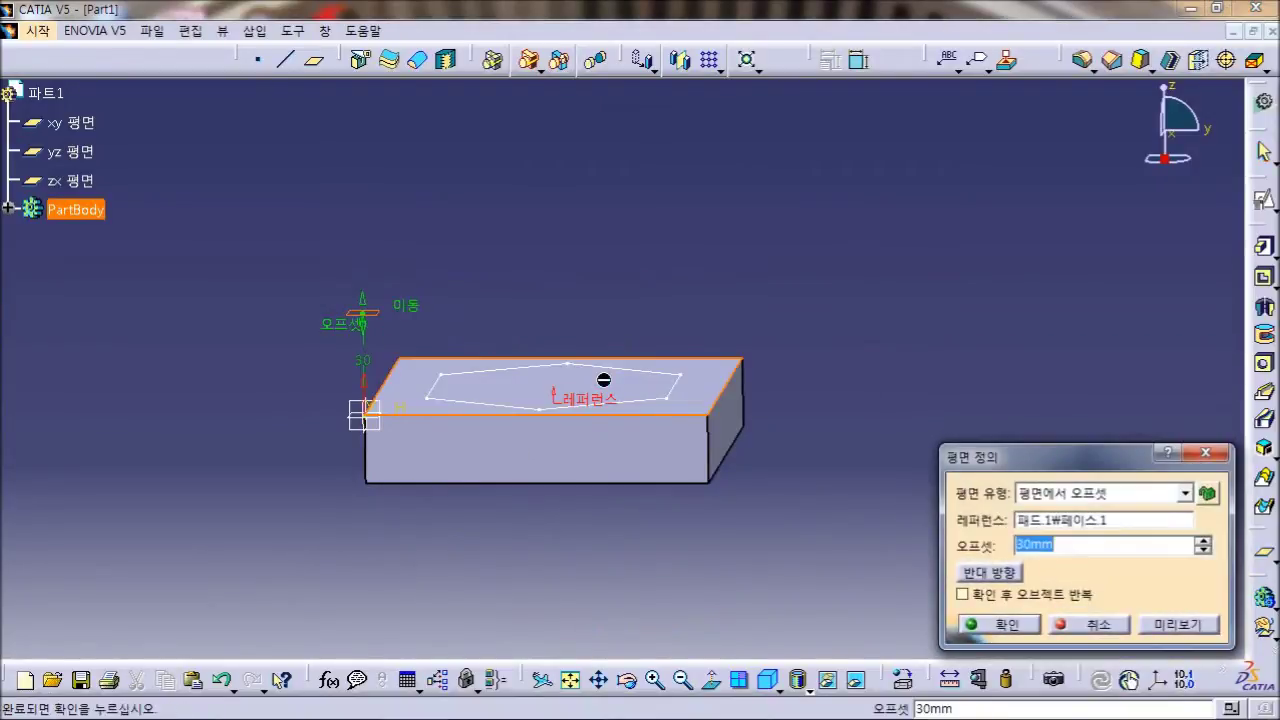
pyautogui.write('40')
pyautogui.press('Return')
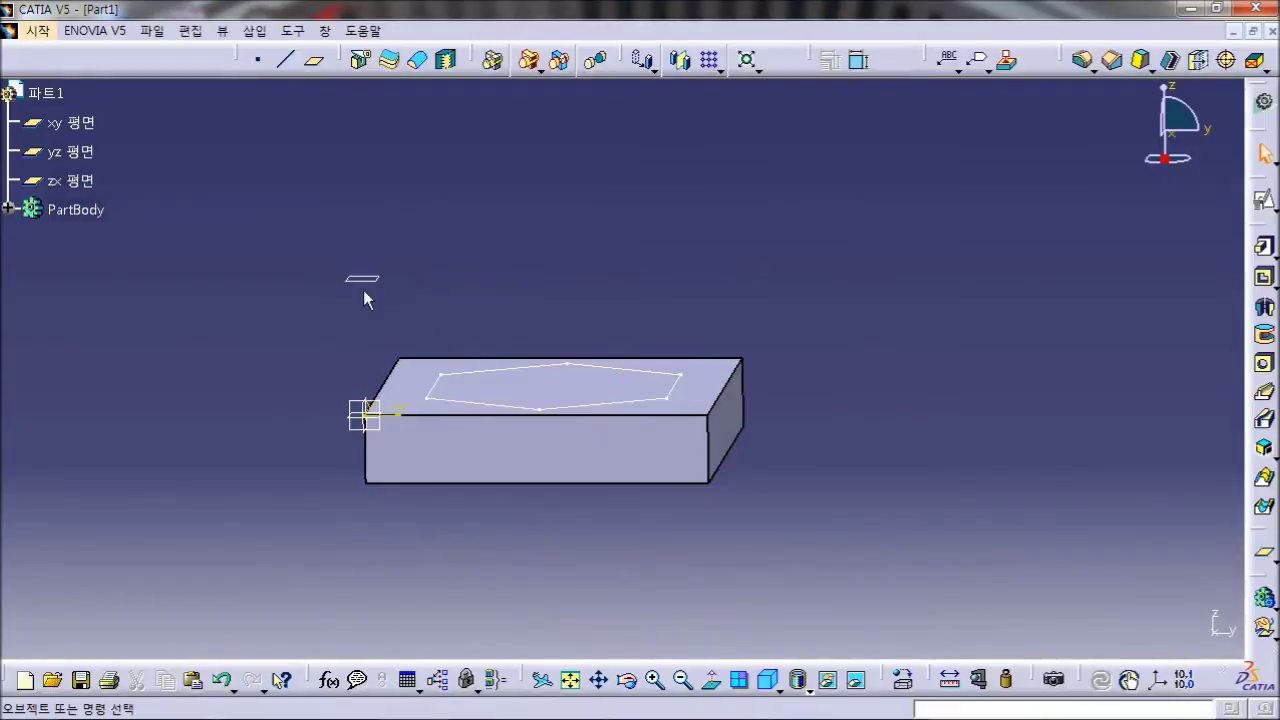
# Step: Start a positioned sketch on the offset plane with both the H and V directions reversed
pyautogui.click(1264, 200)
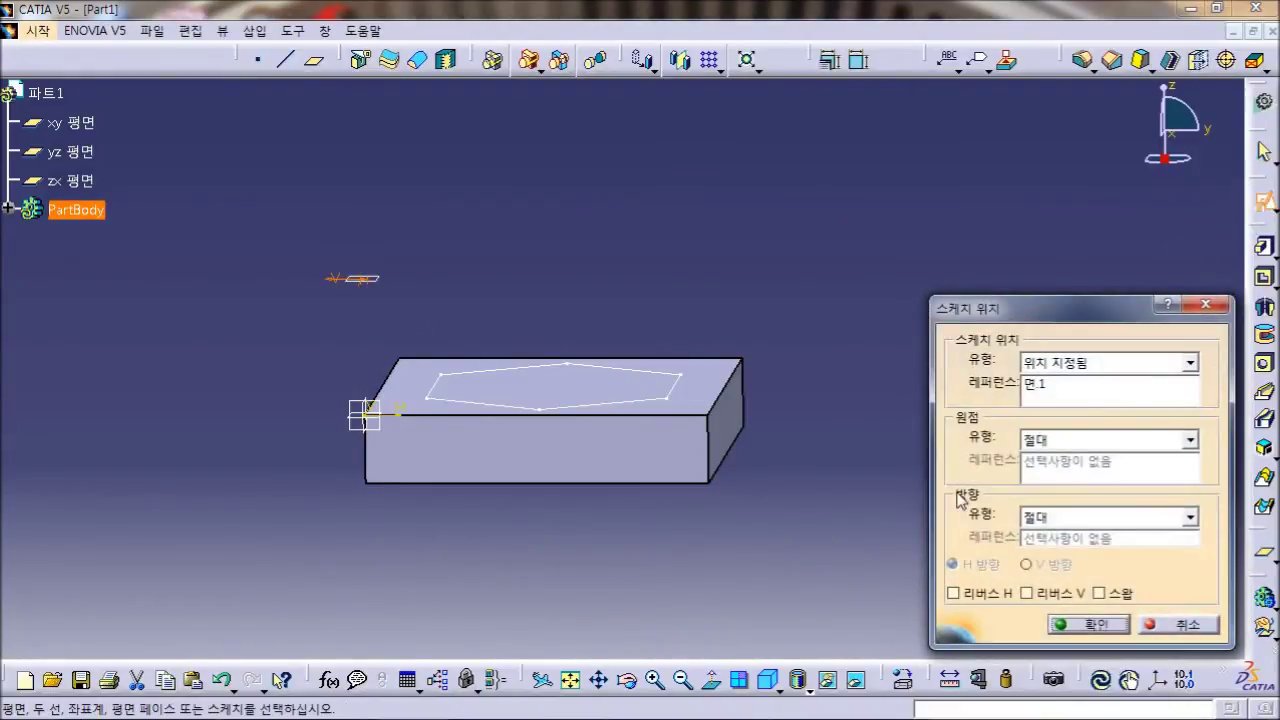
pyautogui.moveTo(716, 245); pyautogui.dragTo(777, 449, button='middle')
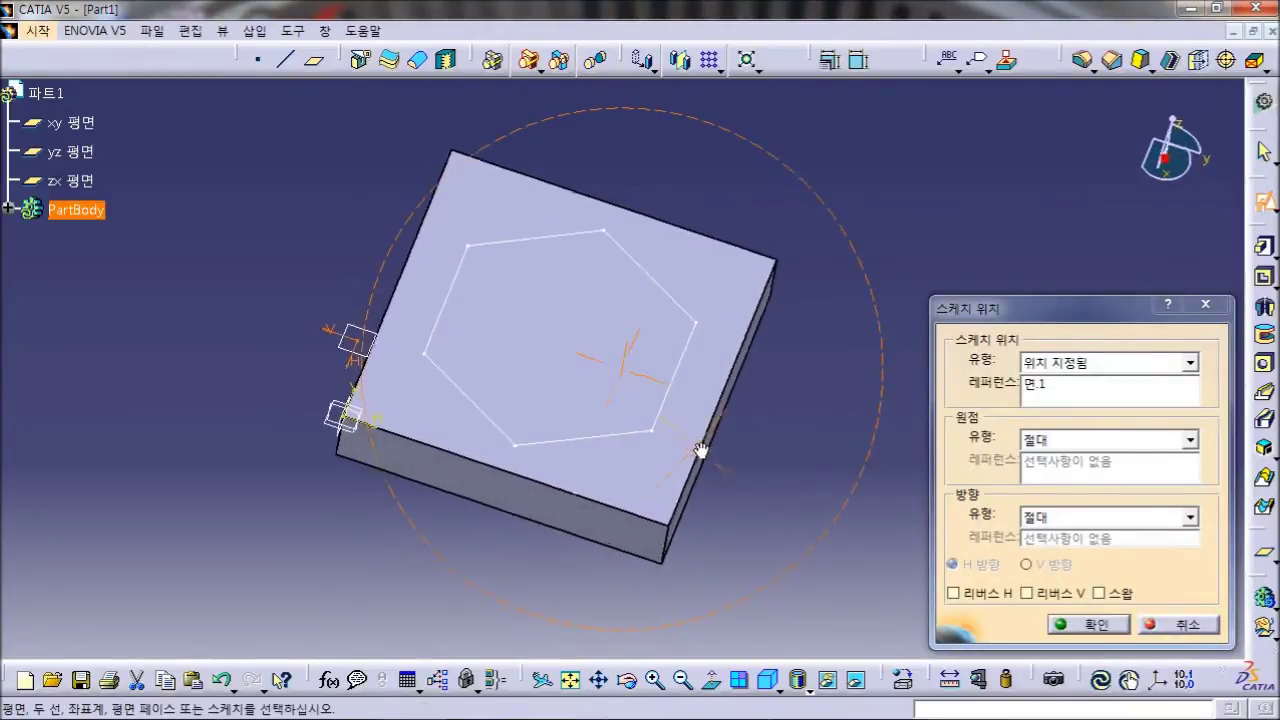
pyautogui.click(1026, 593)
pyautogui.click(1003, 593)
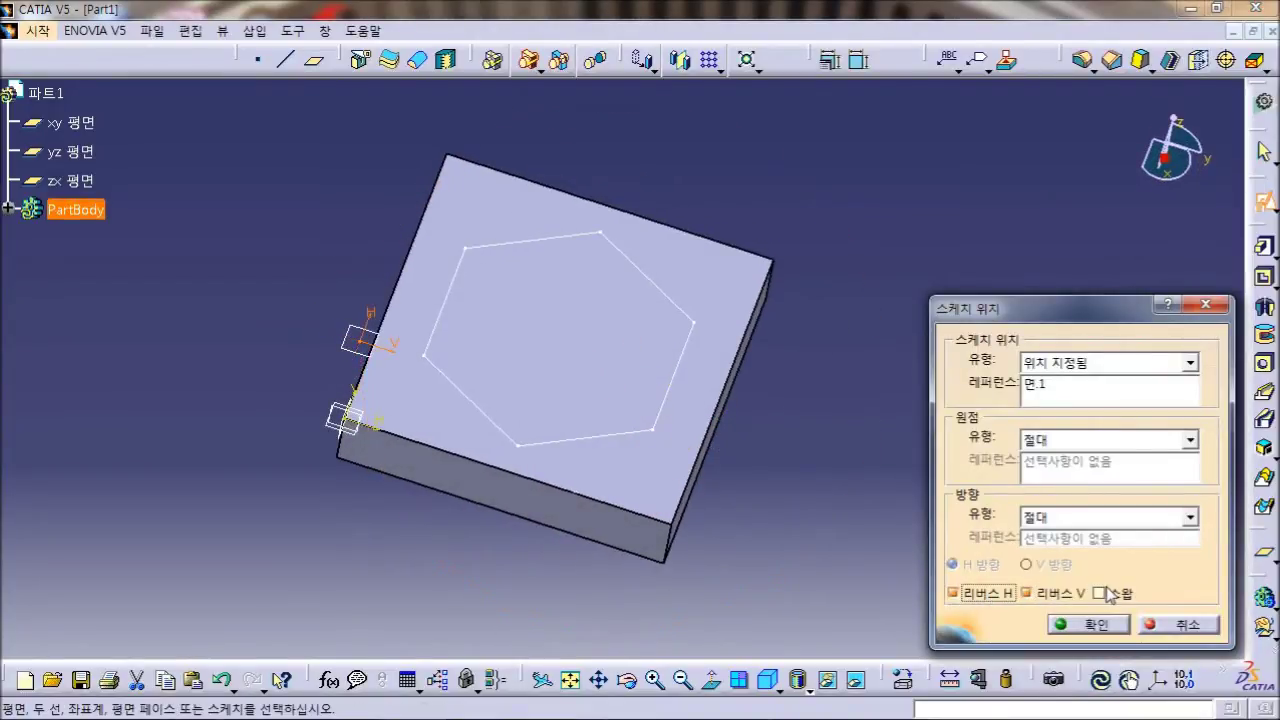
pyautogui.click(1072, 626)
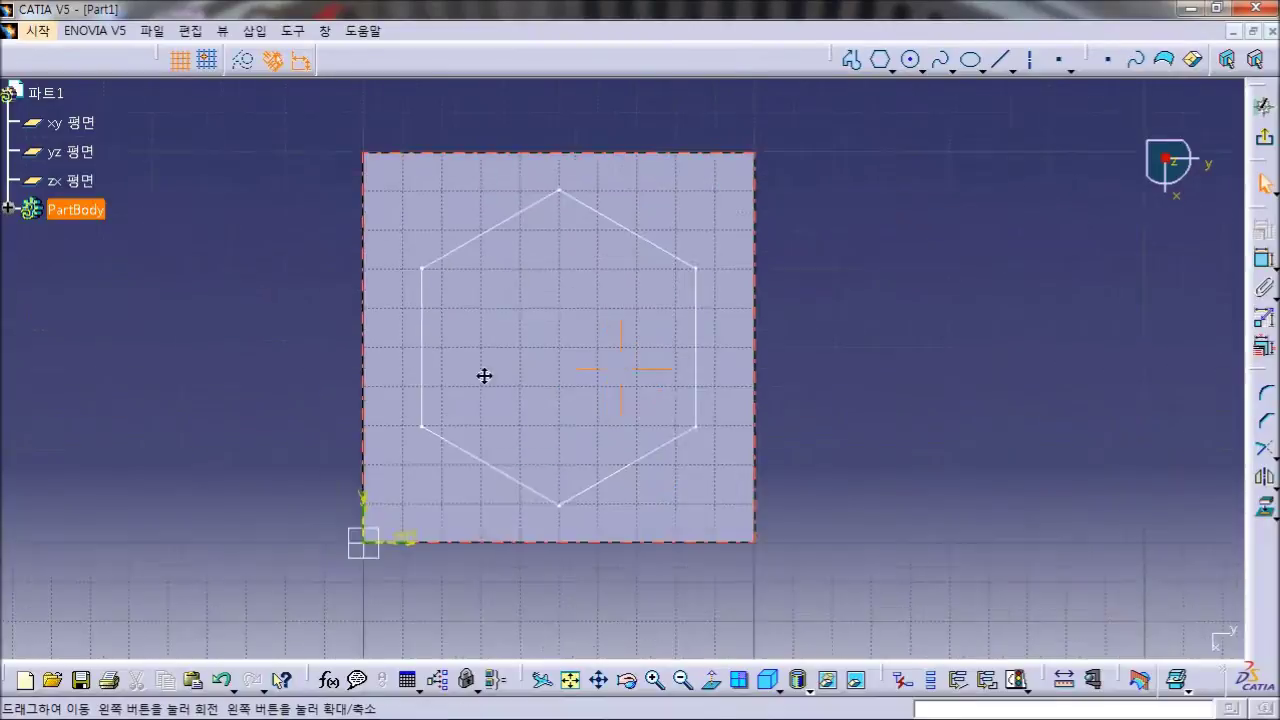
# Step: Sketch a circle about 39 mm in diameter near the middle of the hexagon
pyautogui.click(912, 62)
pyautogui.click(551, 385)
pyautogui.click(629, 334)
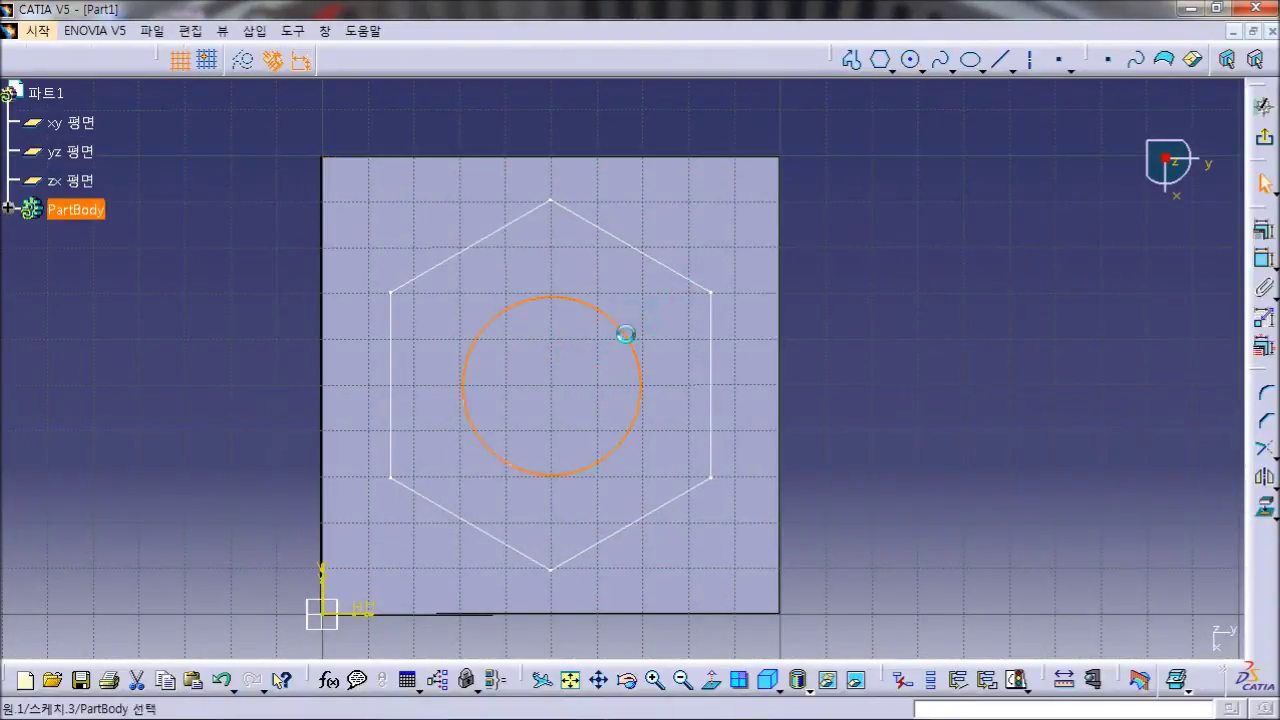
# Step: Dimension the circle's centre from the sketch's horizontal axis and set the distance to 50 mm
pyautogui.click(566, 403)
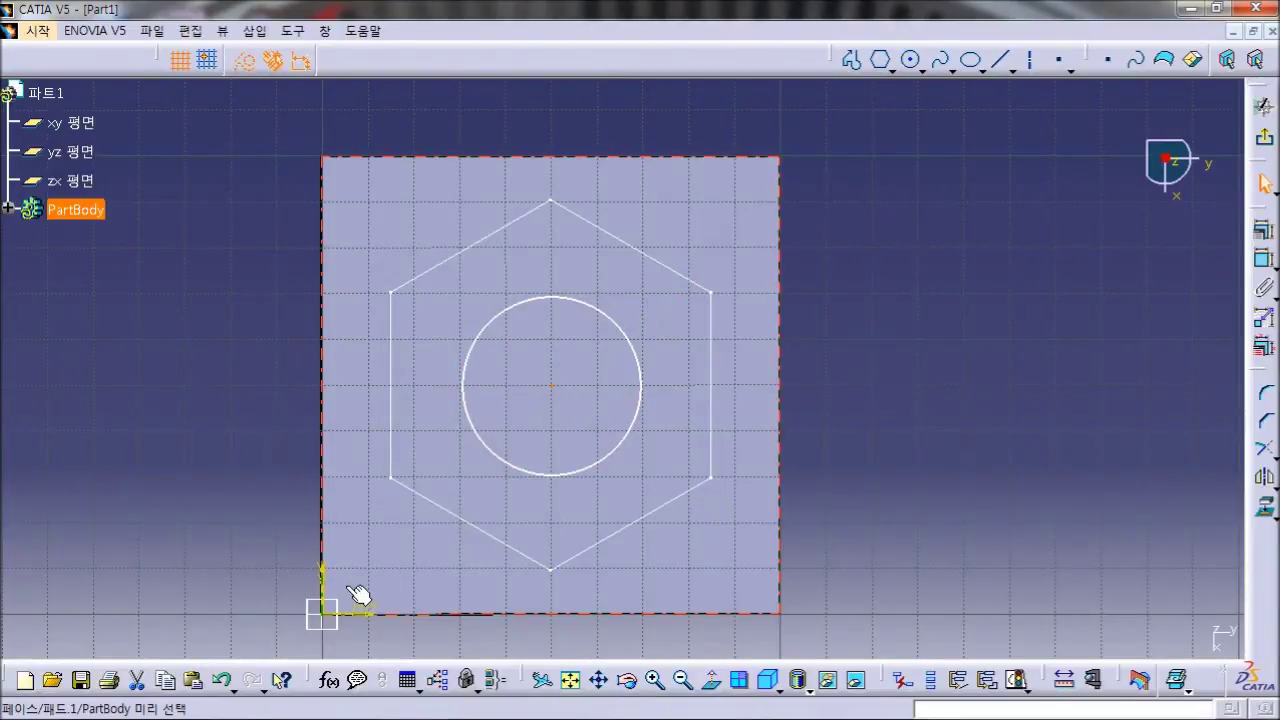
pyautogui.click(358, 622)
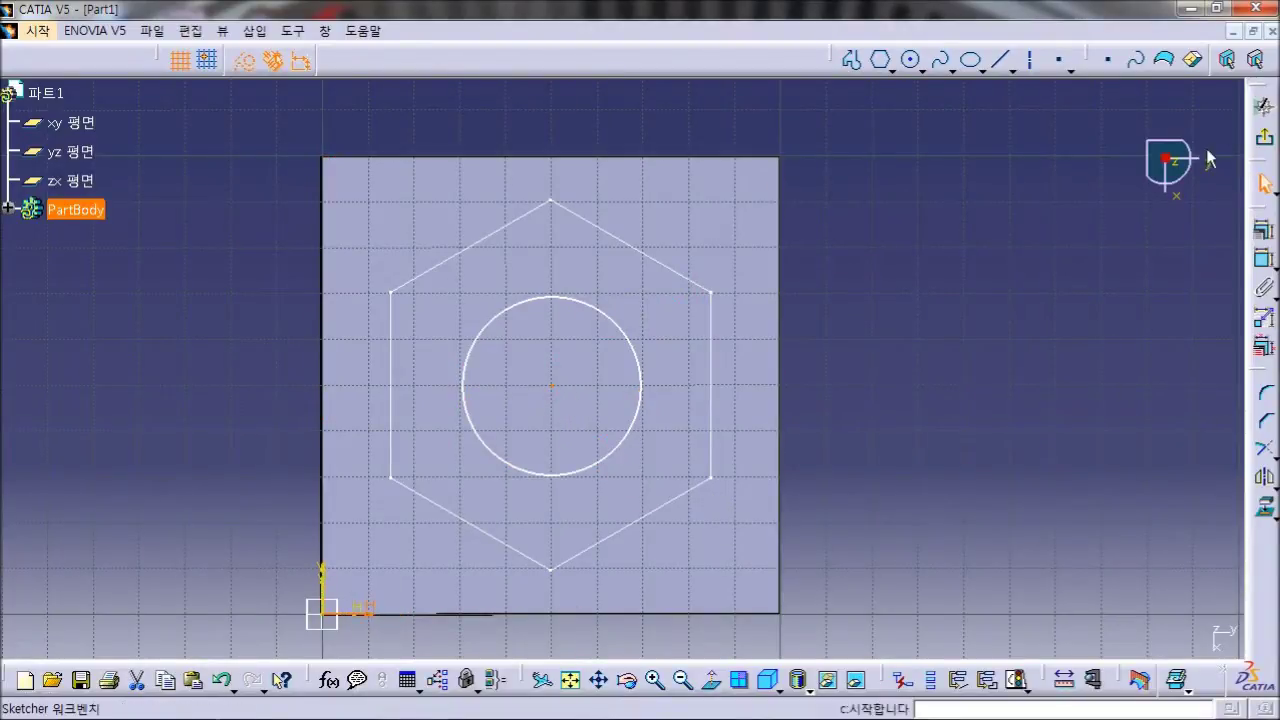
pyautogui.click(1263, 261)
pyautogui.click(551, 385)
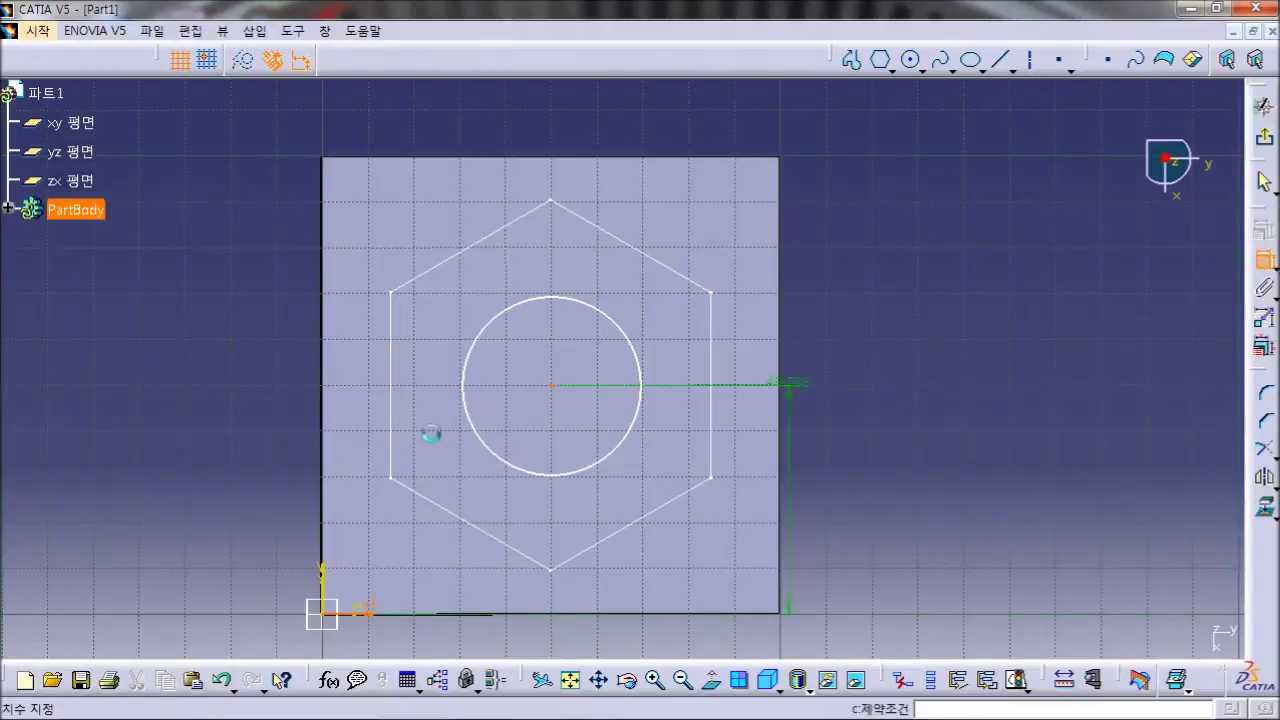
pyautogui.doubleClick(208, 477)
pyautogui.write('50')
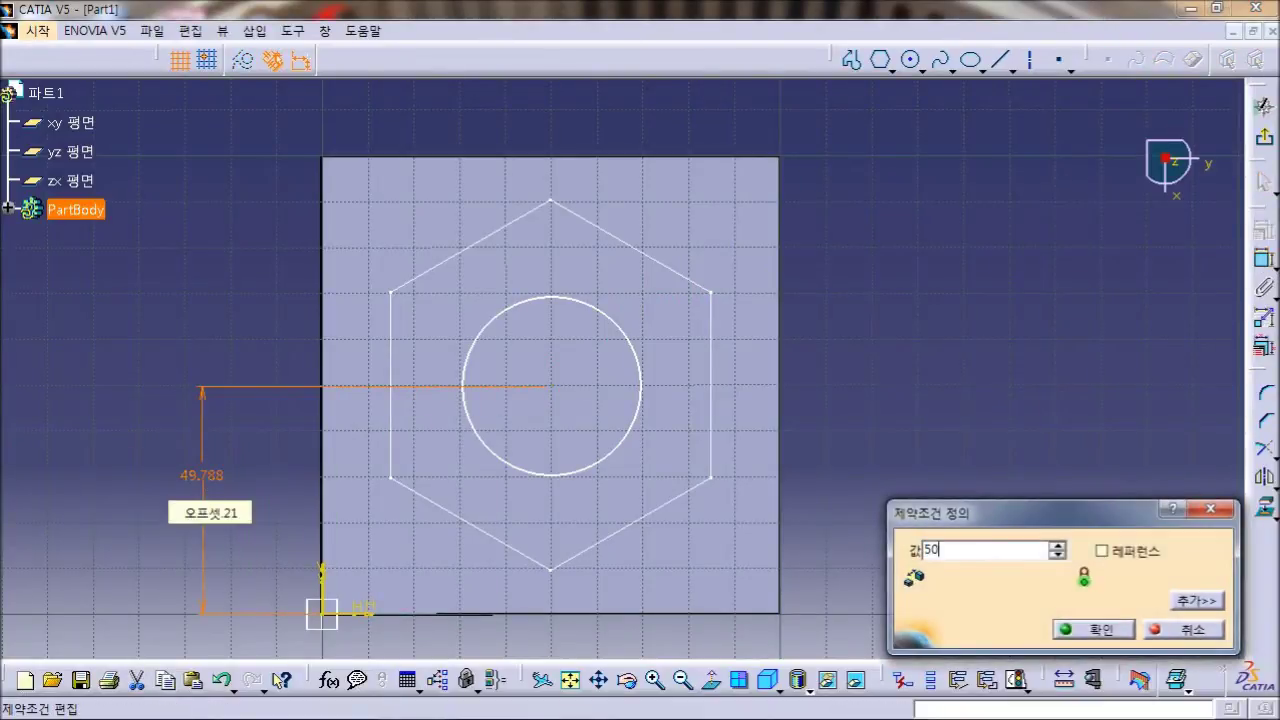
pyautogui.press('Return')
# Step: Dimension the circle's centre from the plate's left edge and set the distance to 50 mm
pyautogui.click(565, 395)
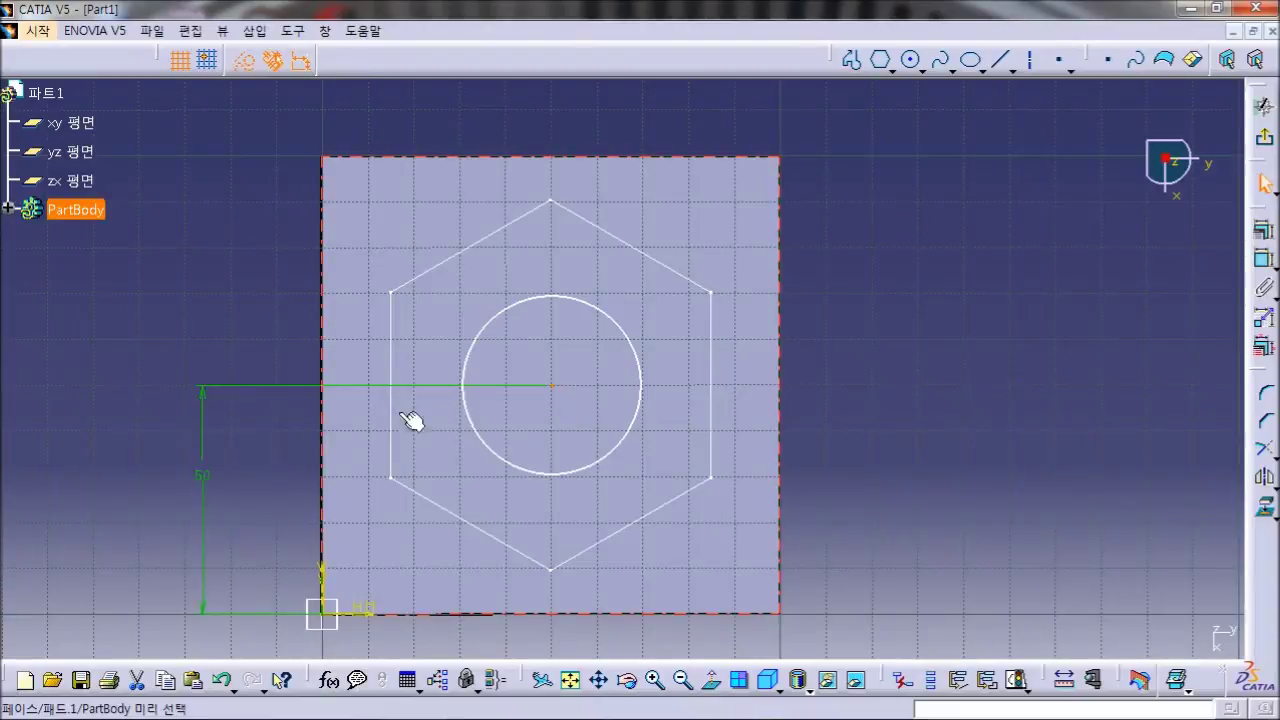
pyautogui.keyDown('ctrl'); pyautogui.click(318, 366); pyautogui.keyUp('ctrl')
pyautogui.click(1263, 258)
pyautogui.click(452, 112)
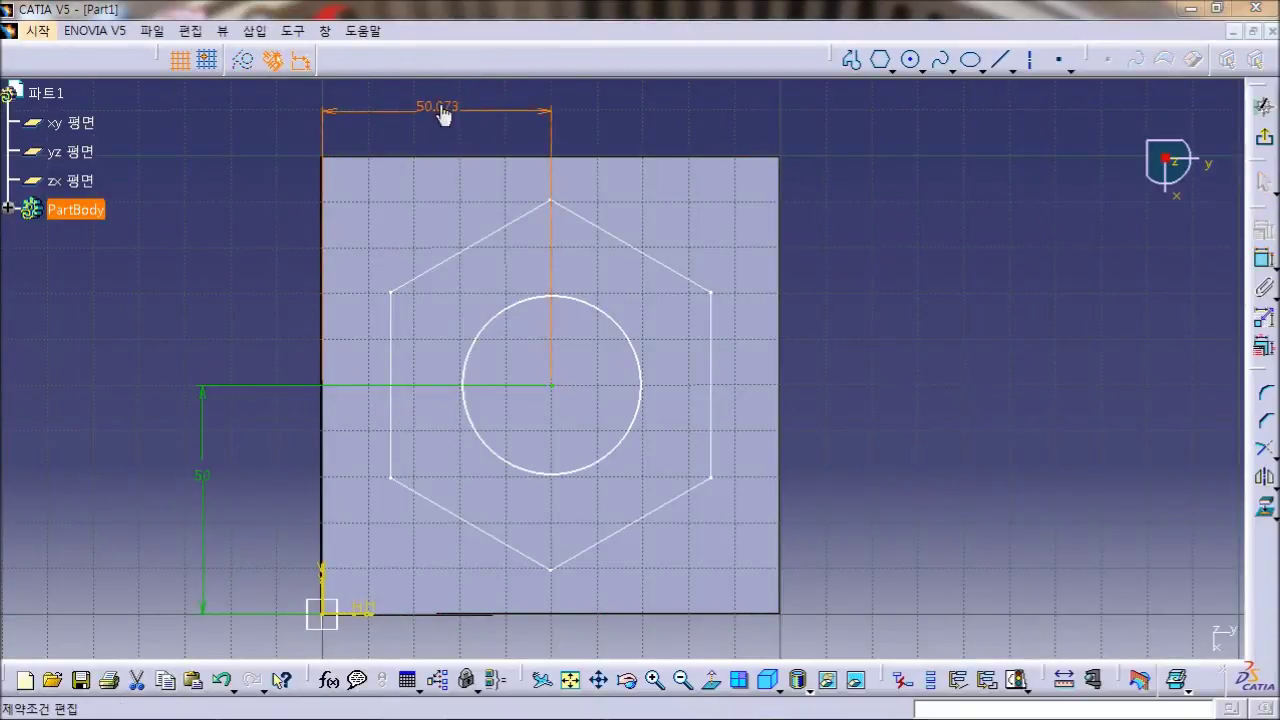
pyautogui.doubleClick(443, 114)
pyautogui.write('50')
pyautogui.press('Return')
# Step: Dimension the circle's diameter, set it to 40 mm and exit the sketch
pyautogui.click(640, 349)
pyautogui.click(1263, 258)
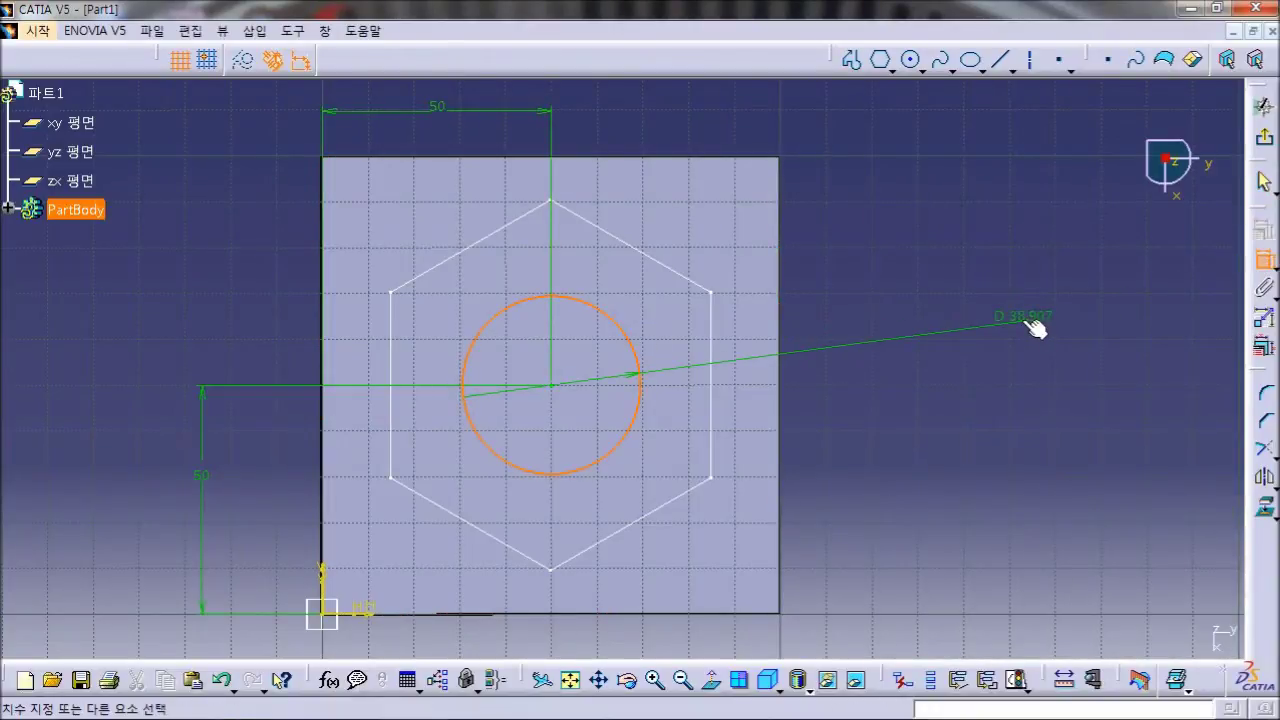
pyautogui.click(1040, 318)
pyautogui.doubleClick(1040, 318)
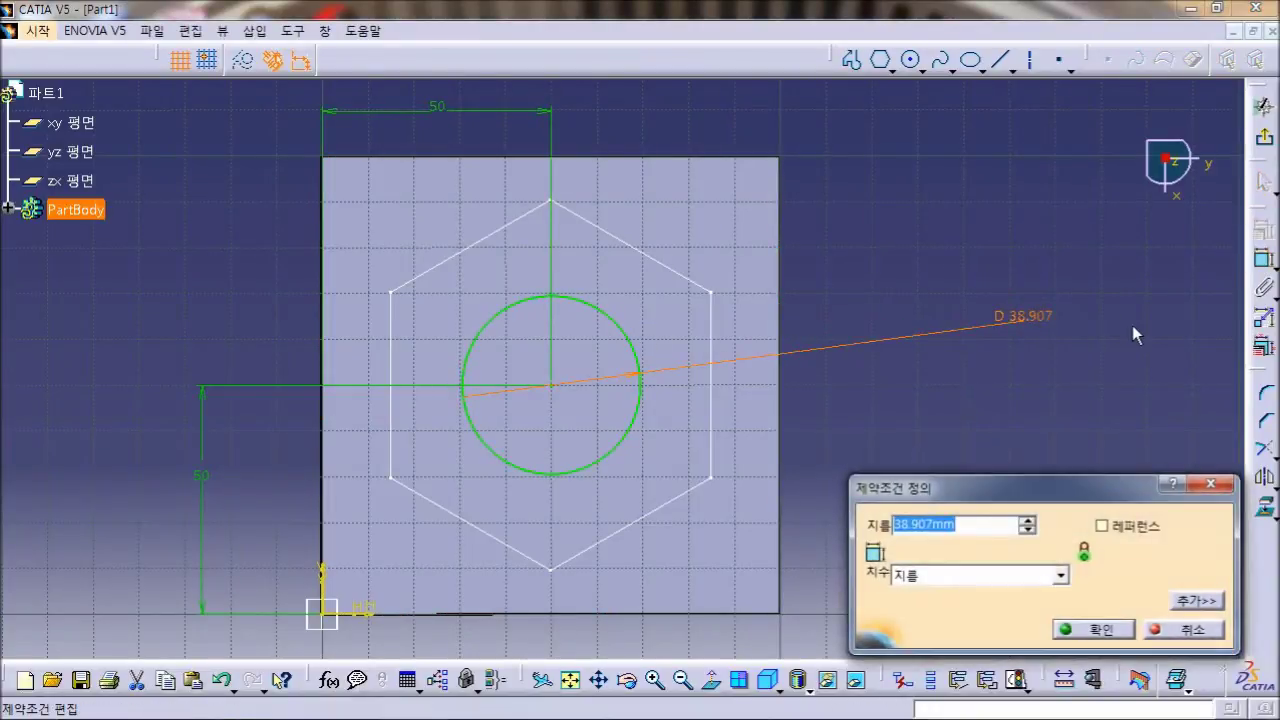
pyautogui.write('40')
pyautogui.press('Return')
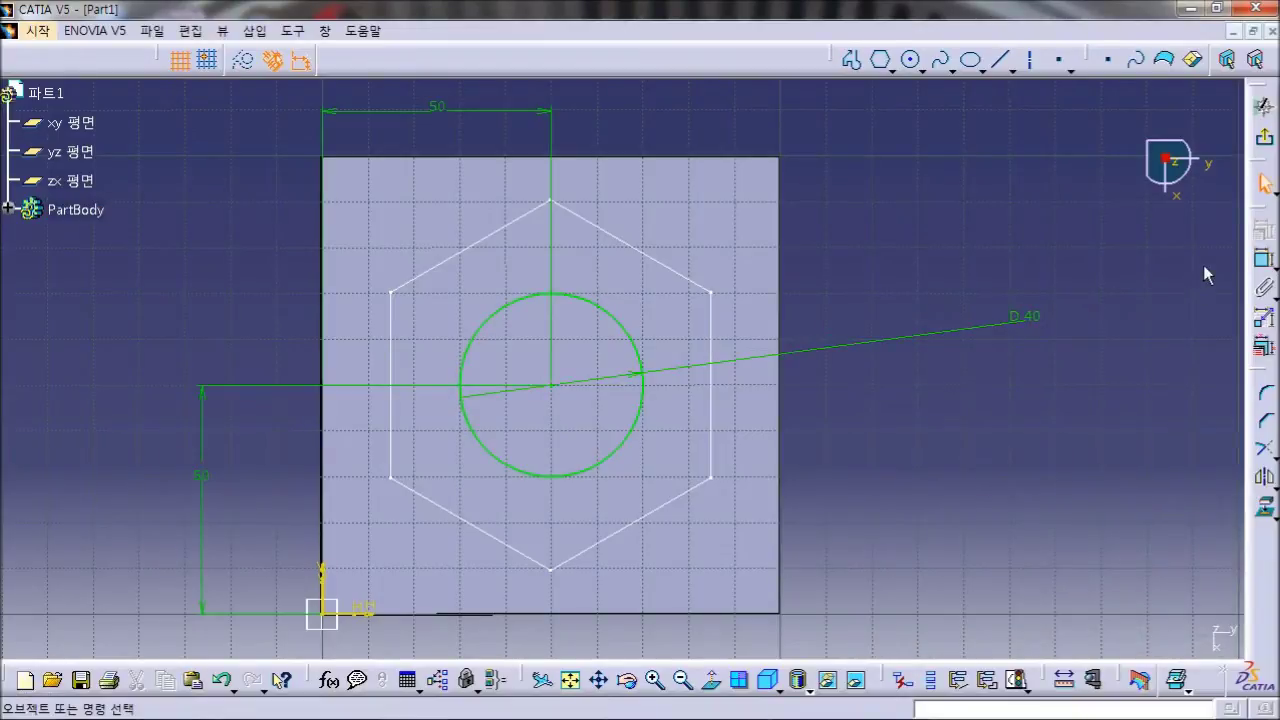
pyautogui.click(1265, 144)
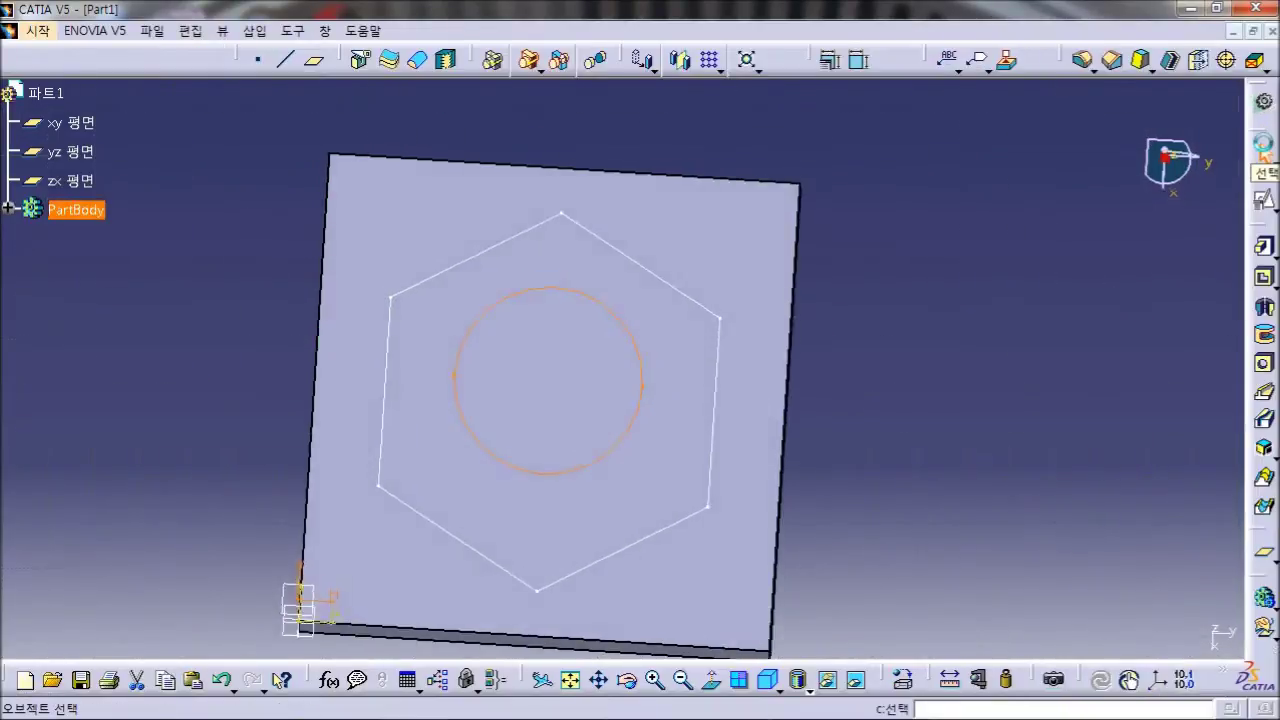
# Step: Start a multi-section solid using the circle and the hexagon as its sections, and preview the coupling
pyautogui.moveTo(519, 609); pyautogui.dragTo(766, 398, button='middle')
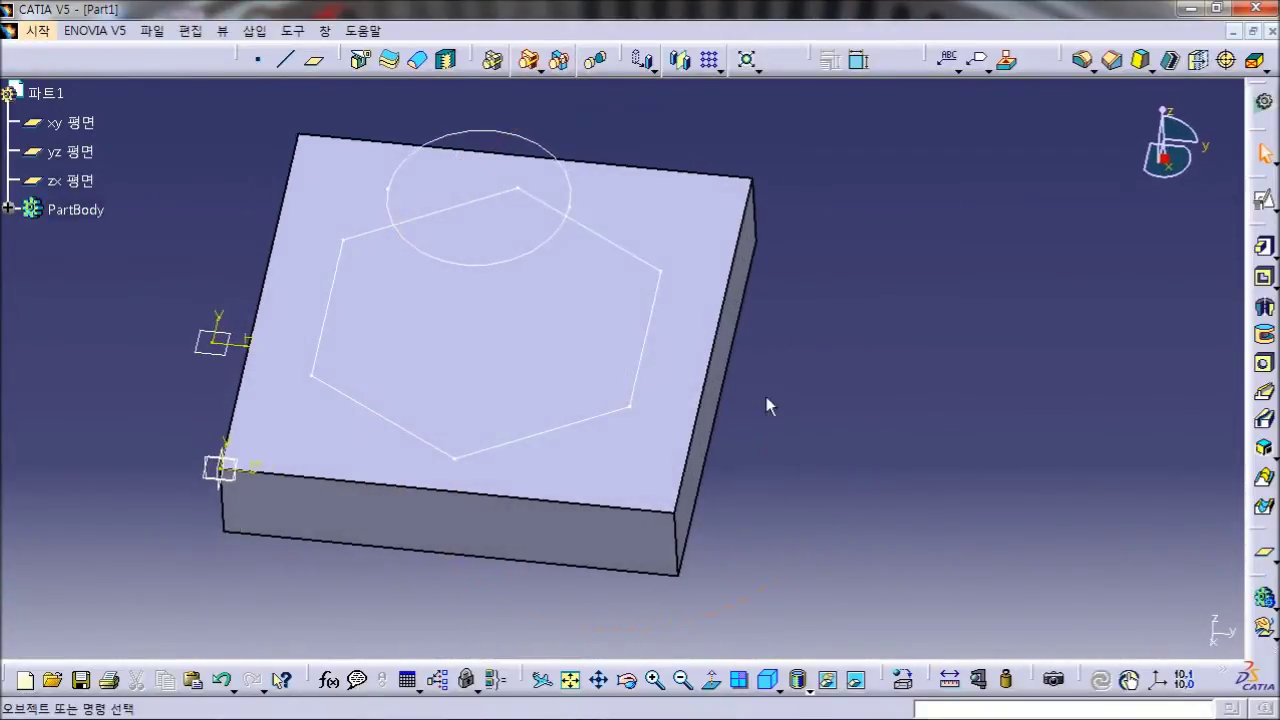
pyautogui.click(1265, 483)
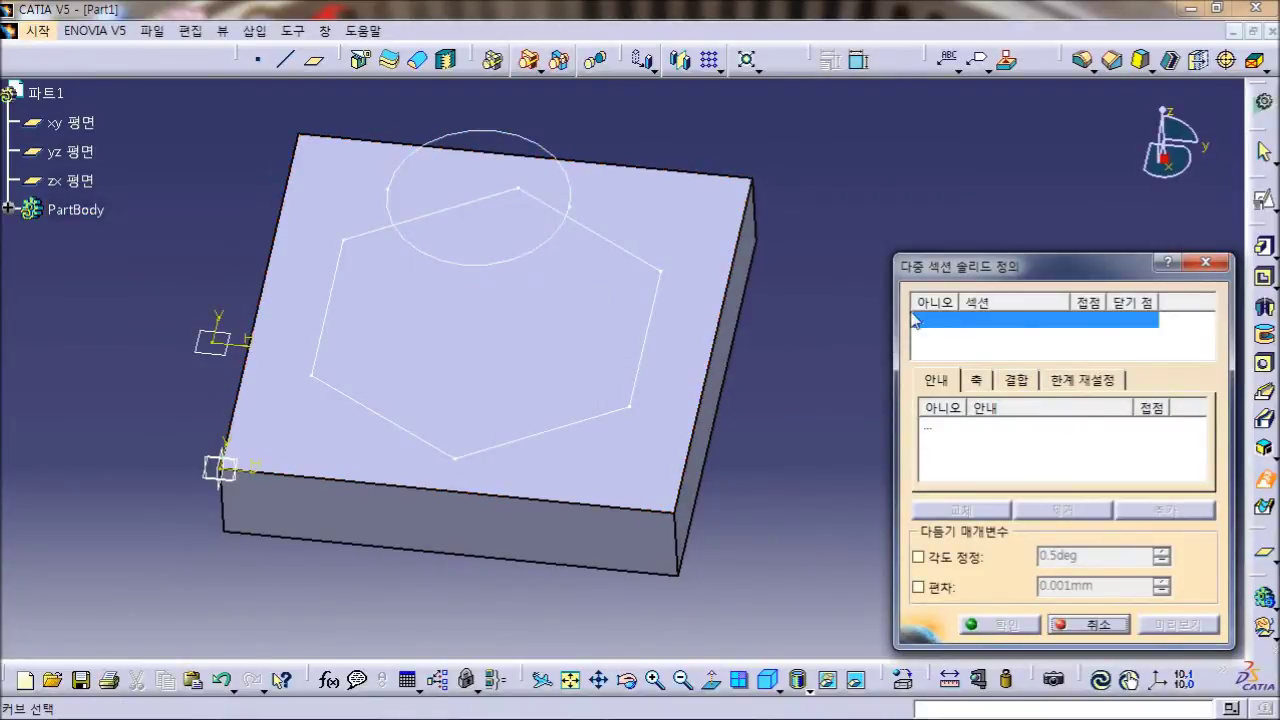
pyautogui.click(483, 275)
pyautogui.click(338, 391)
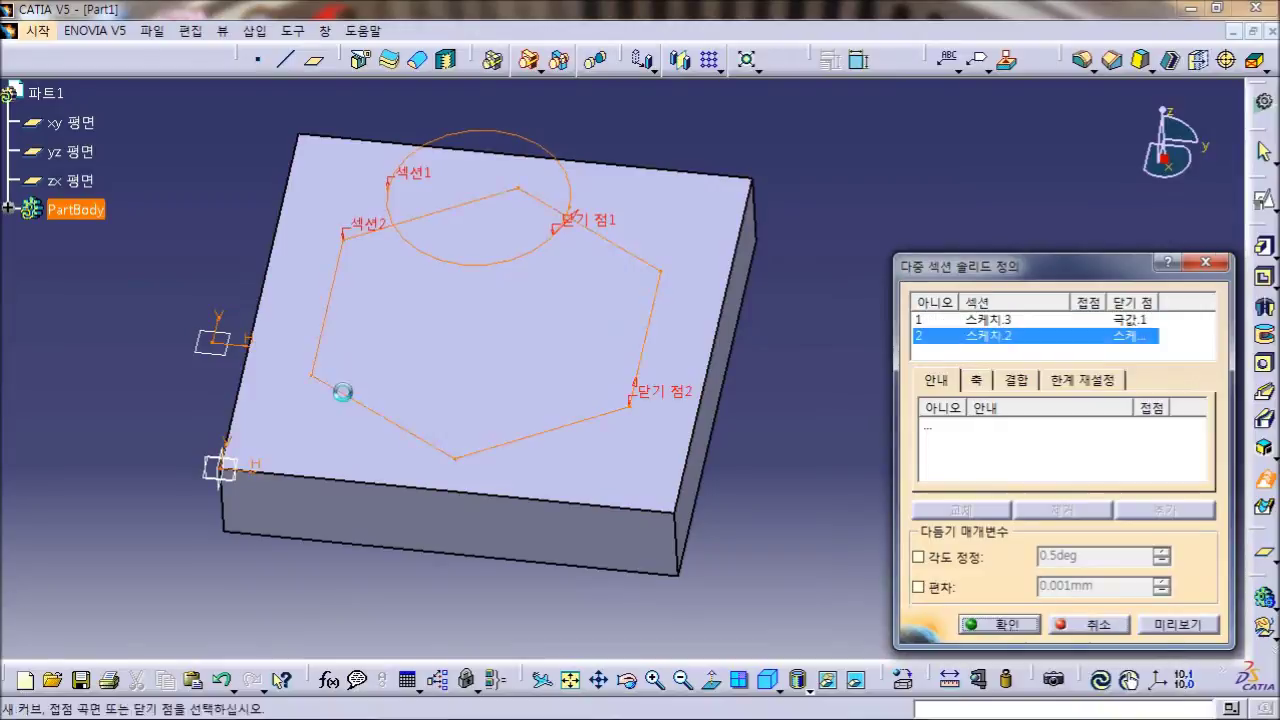
pyautogui.click(1180, 626)
pyautogui.click(811, 436)
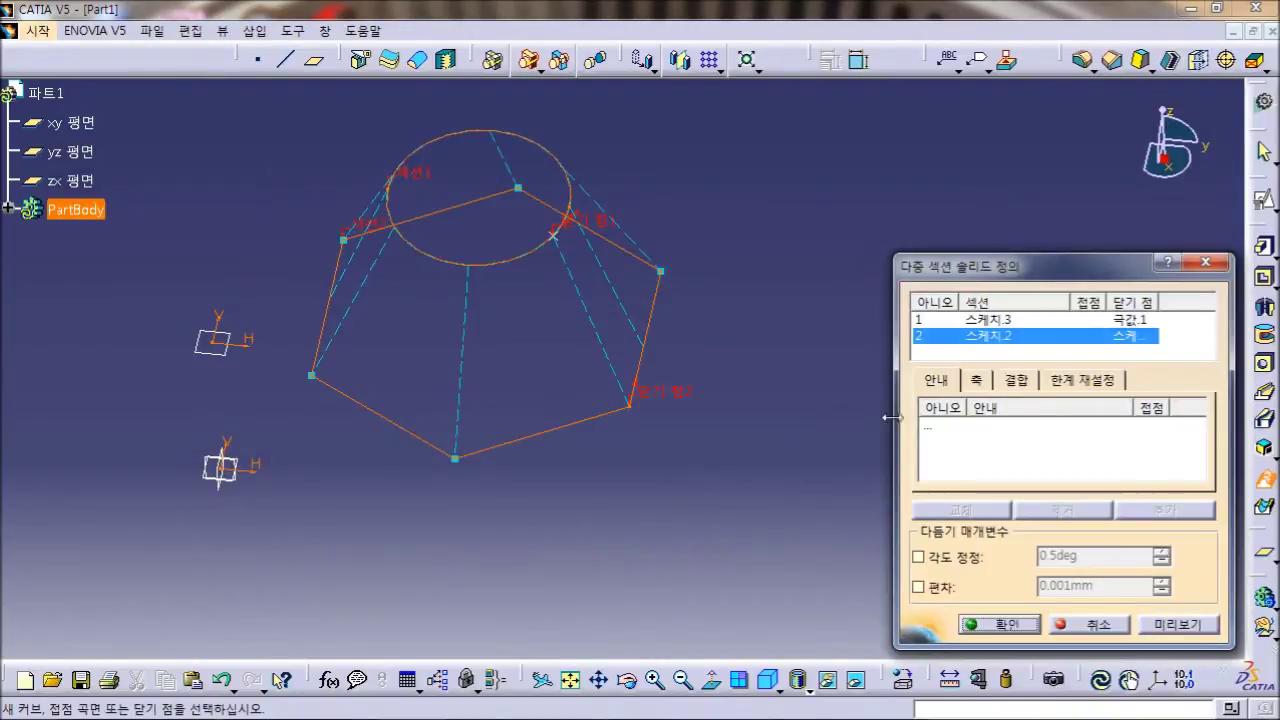
# Step: Set the multi-section solid's section coupling to Ratio (비율) and preview the shape from the circle to the hexagon
pyautogui.click(975, 383)
pyautogui.click(1016, 381)
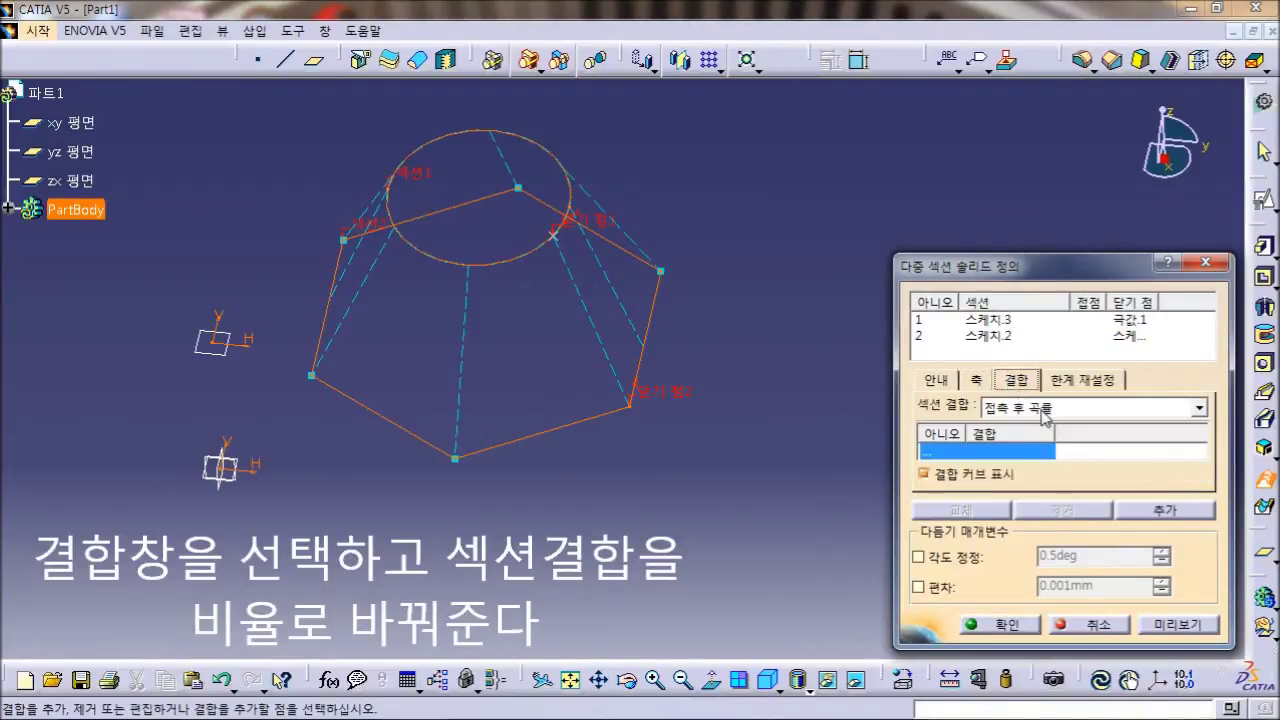
pyautogui.click(1043, 410)
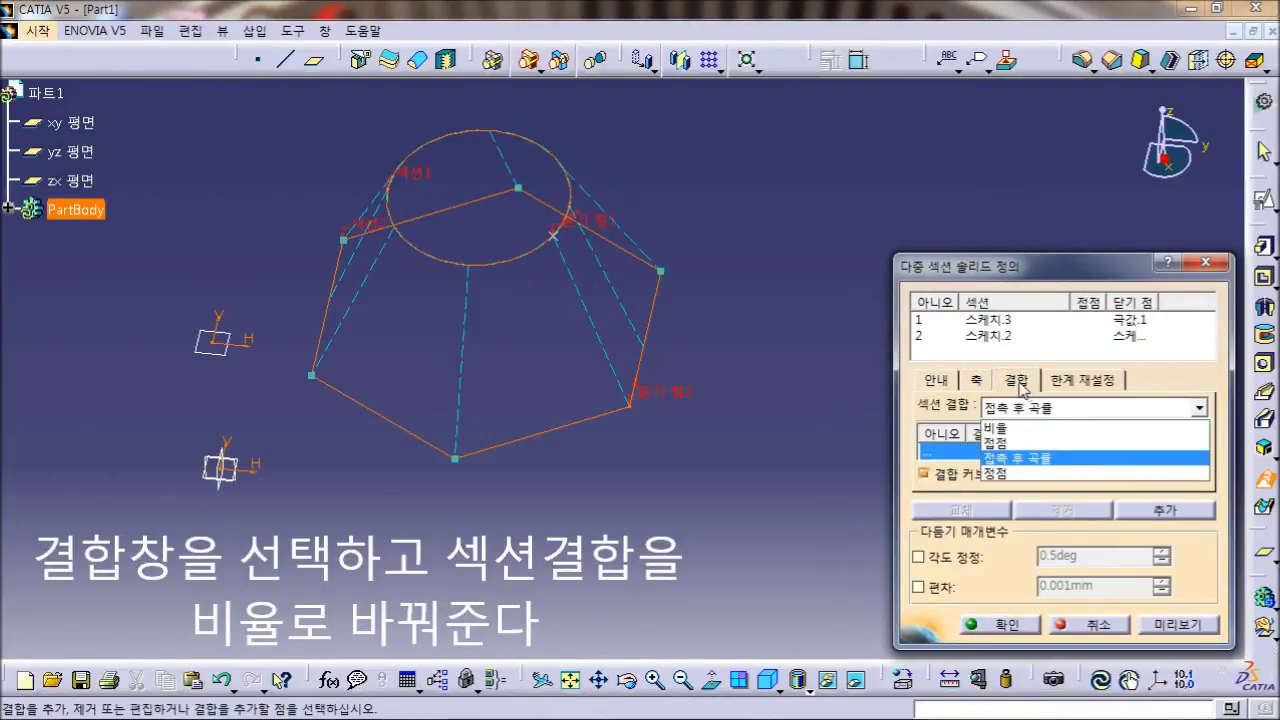
pyautogui.click(1020, 387)
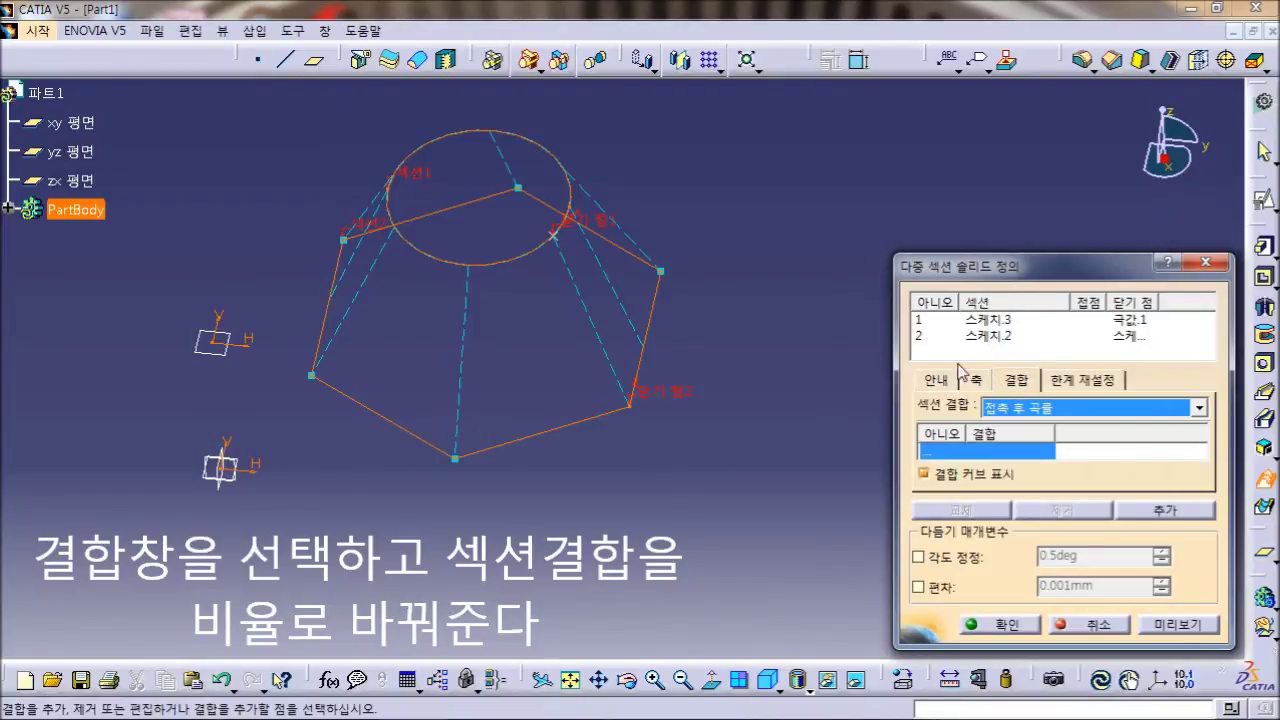
pyautogui.click(936, 379)
pyautogui.click(970, 384)
pyautogui.click(1022, 384)
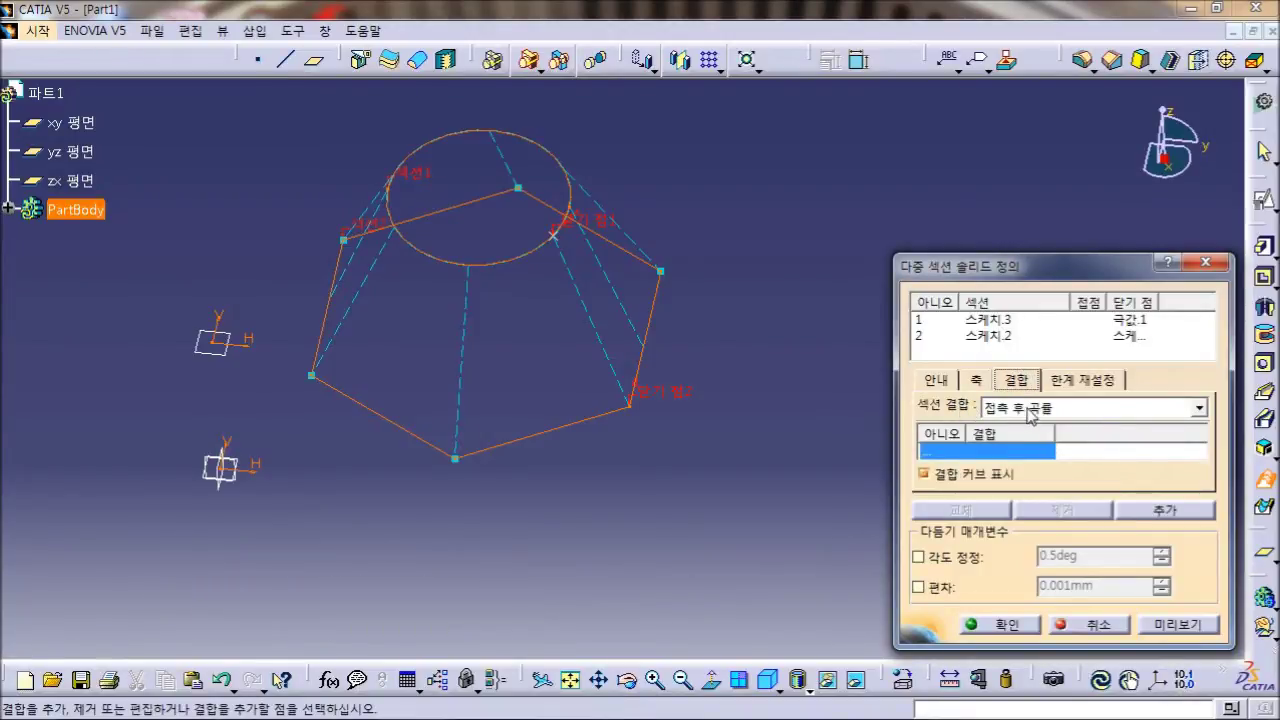
pyautogui.click(1030, 416)
pyautogui.click(1033, 430)
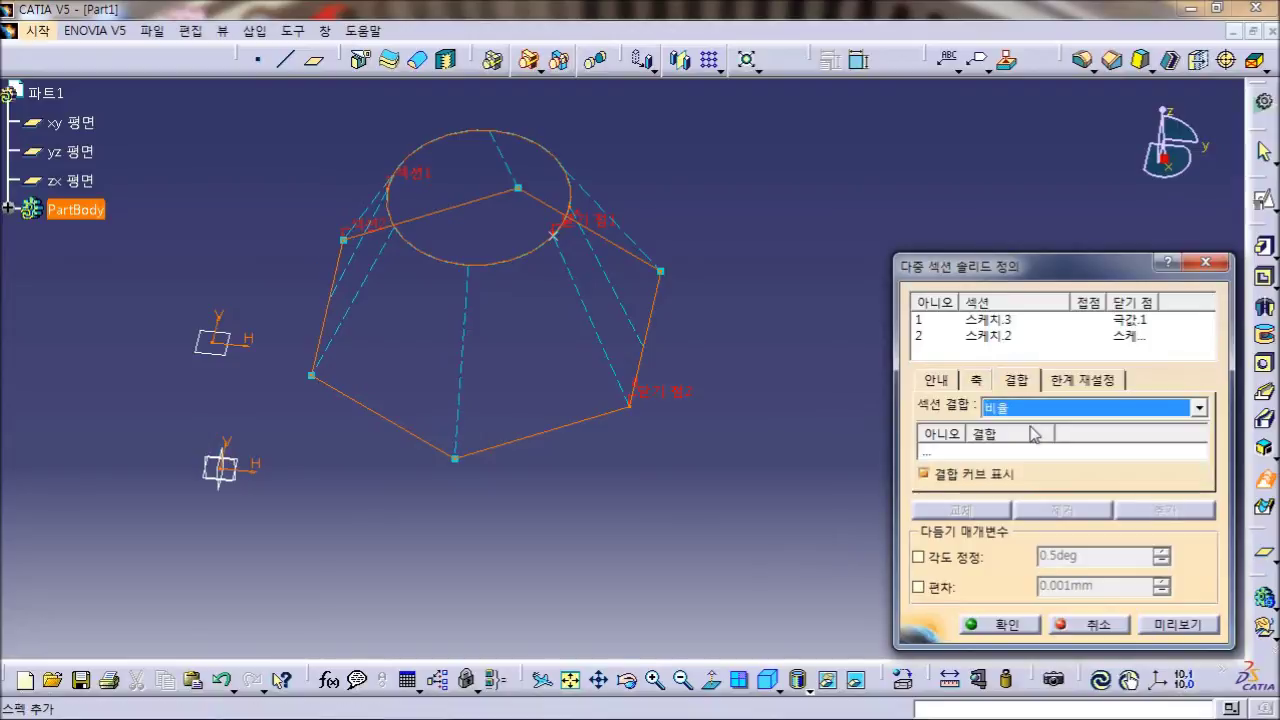
pyautogui.click(1182, 624)
pyautogui.moveTo(797, 428); pyautogui.dragTo(752, 322, button='middle')
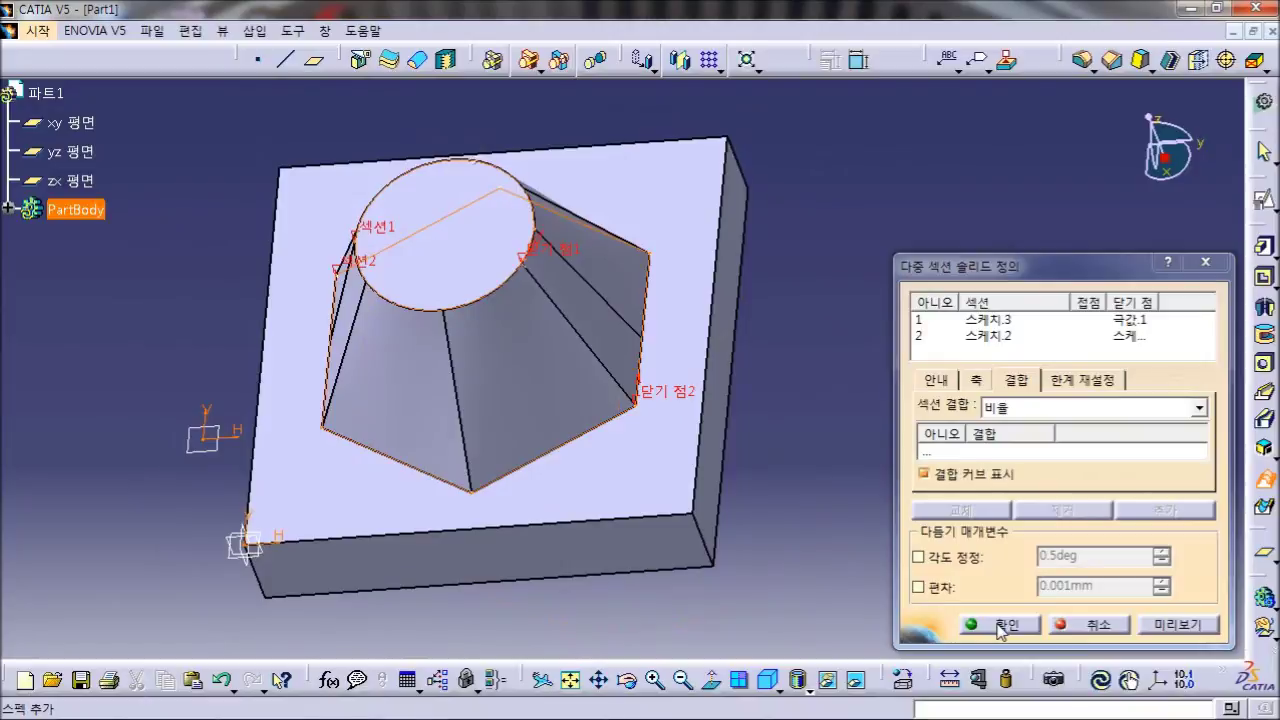
# Step: Review the guide, spine and coupling settings and create the multi-section solid between the circle and the hexagon
pyautogui.click(934, 389)
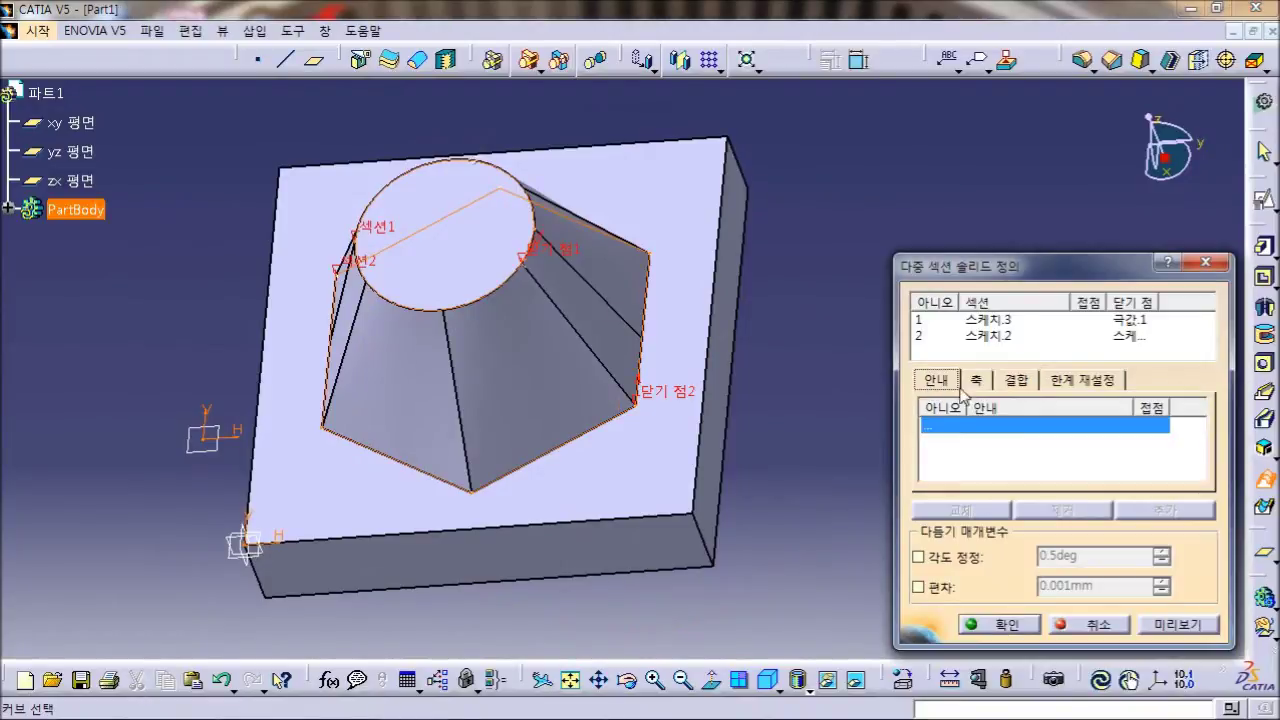
pyautogui.click(975, 381)
pyautogui.click(1013, 380)
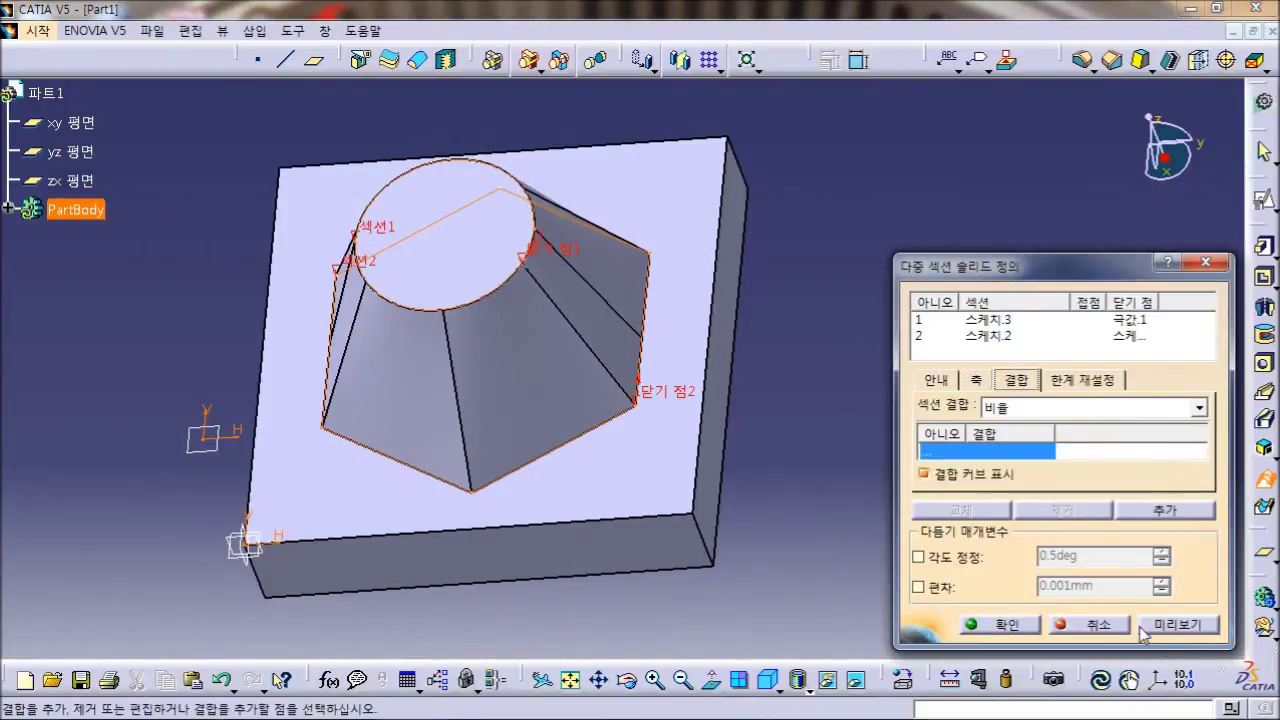
pyautogui.click(991, 618)
# Step: Undo the multi-section solid and the circle sketch, keeping the hexagon and the offset plane
pyautogui.moveTo(500, 349); pyautogui.dragTo(526, 349, button='middle')
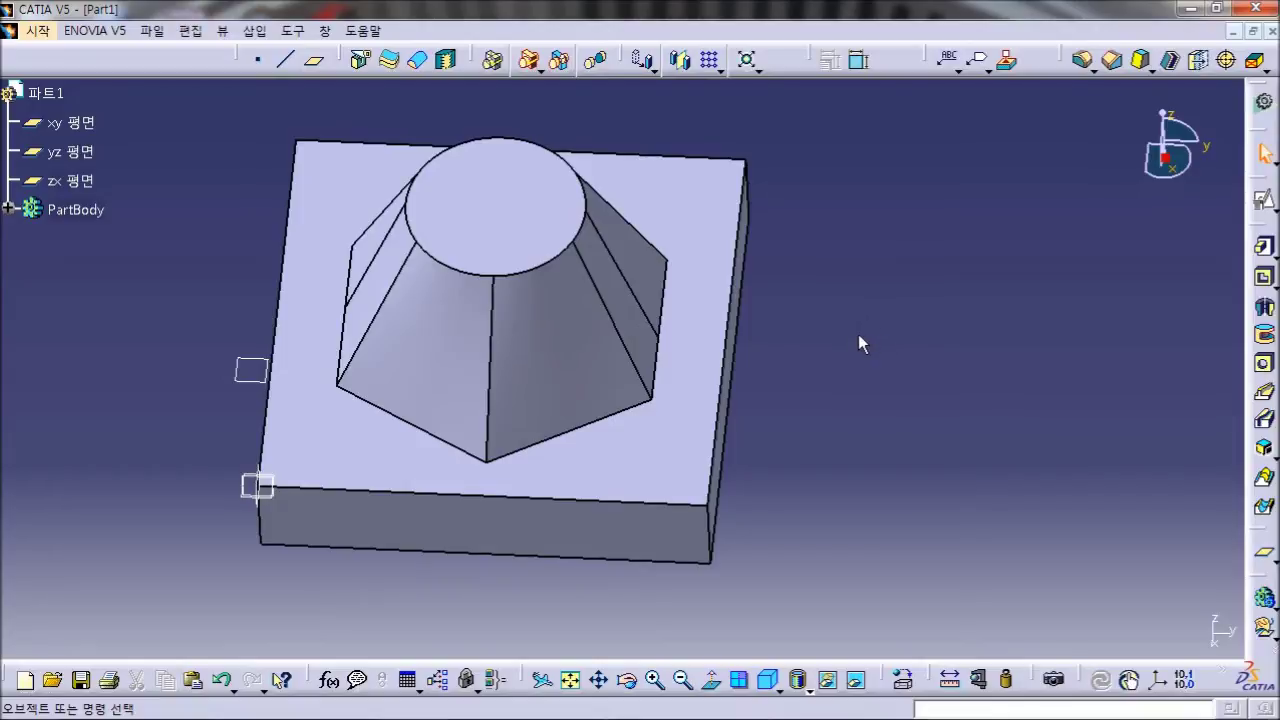
pyautogui.hotkey('ctrl', 'z')
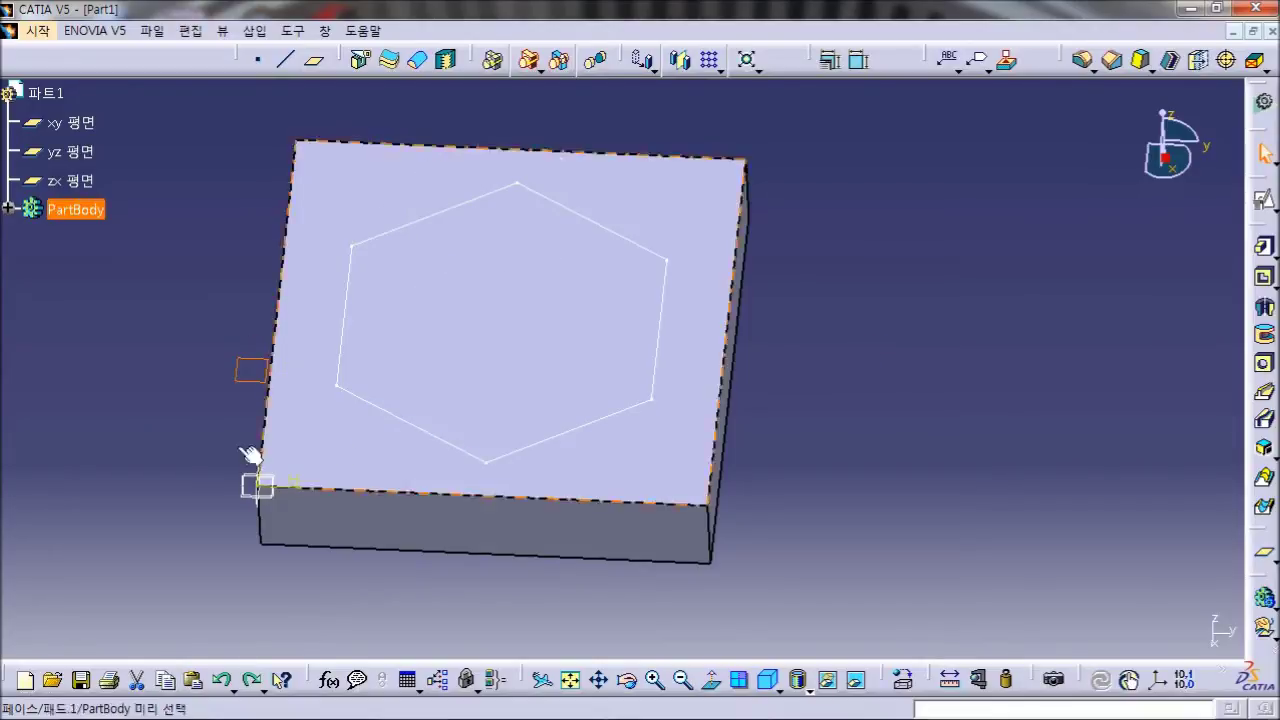
pyautogui.click(934, 377)
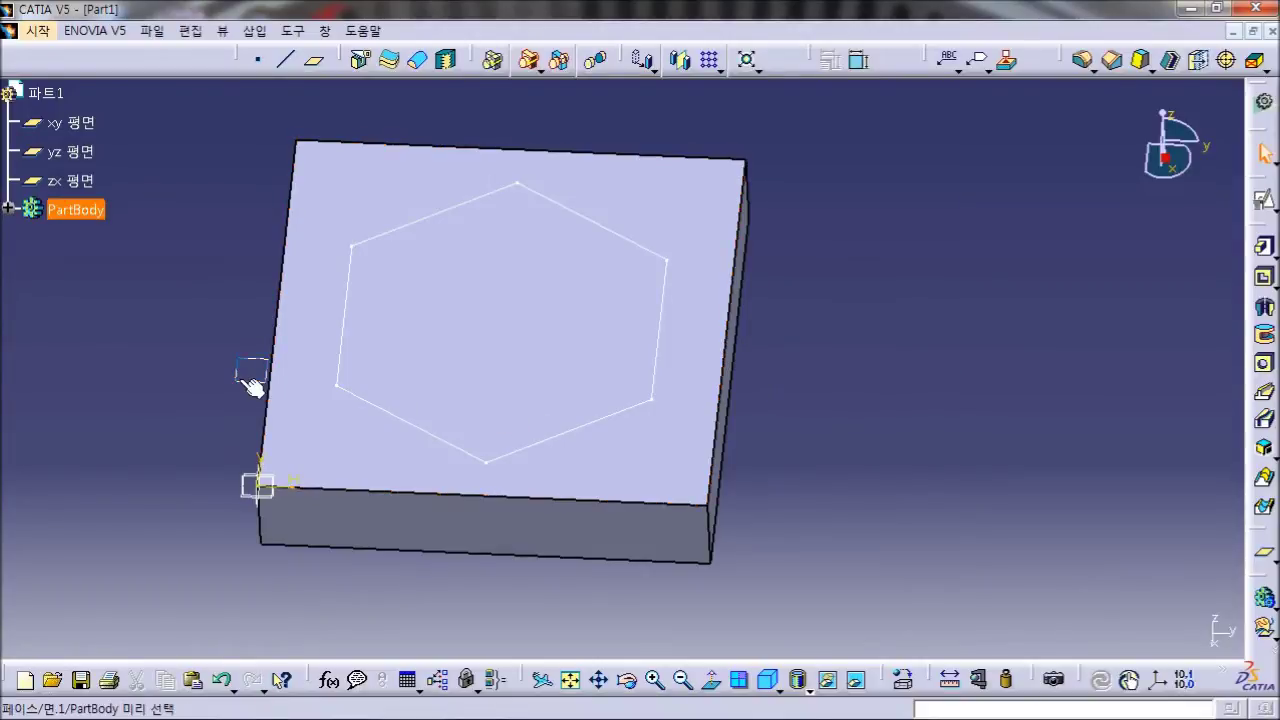
# Step: Open a positioned sketch on the offset plane above the plate with H and V reversed and the axes swapped
pyautogui.moveTo(180, 530); pyautogui.dragTo(686, 380, button='middle')
pyautogui.click(1264, 200)
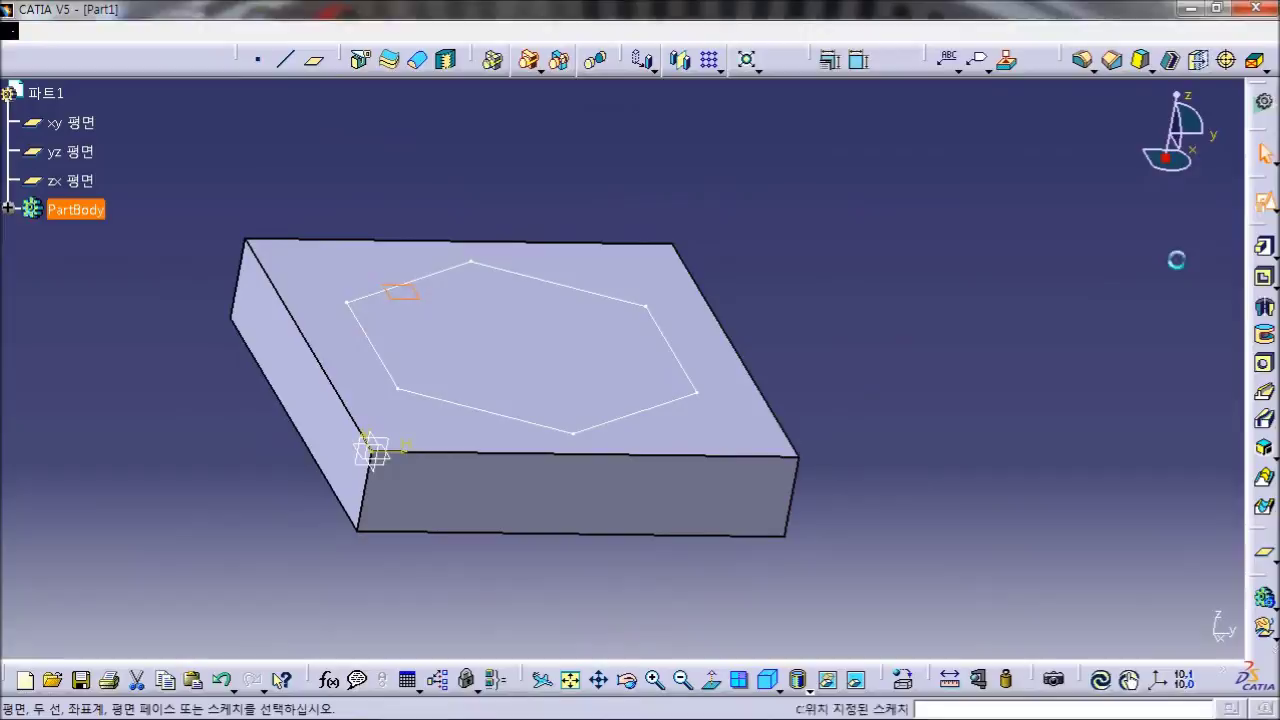
pyautogui.click(1027, 593)
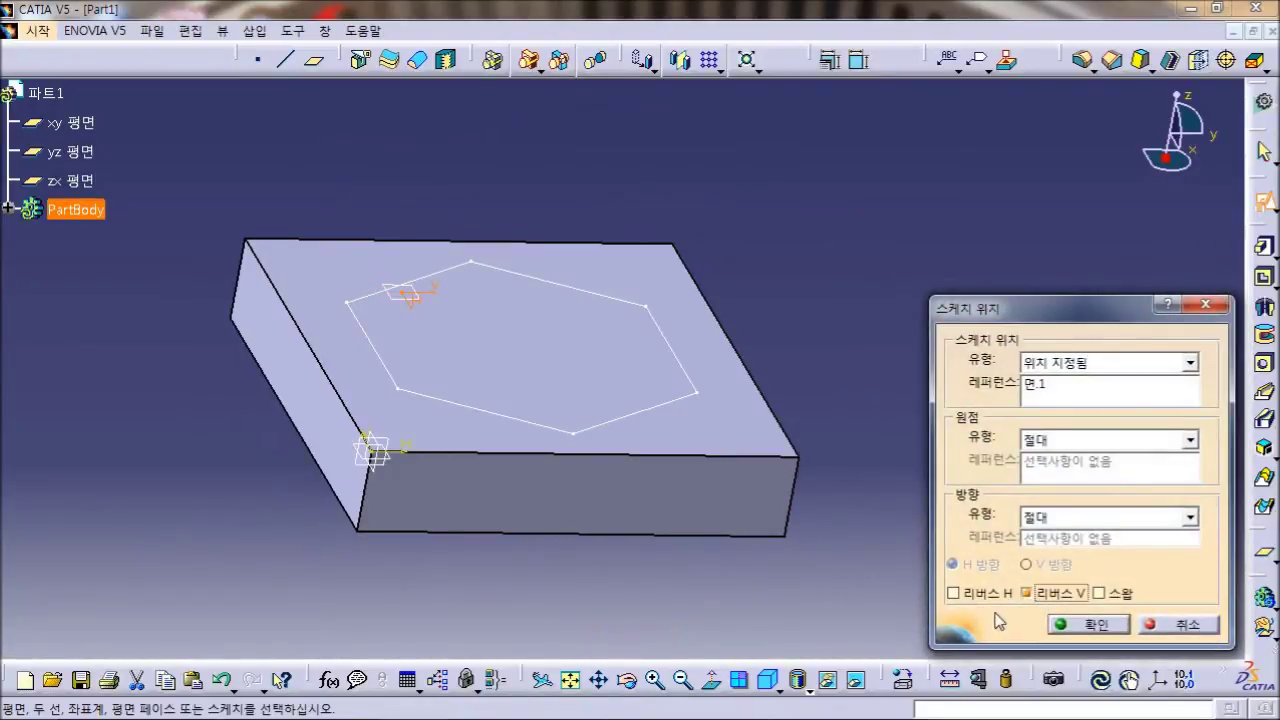
pyautogui.click(953, 593)
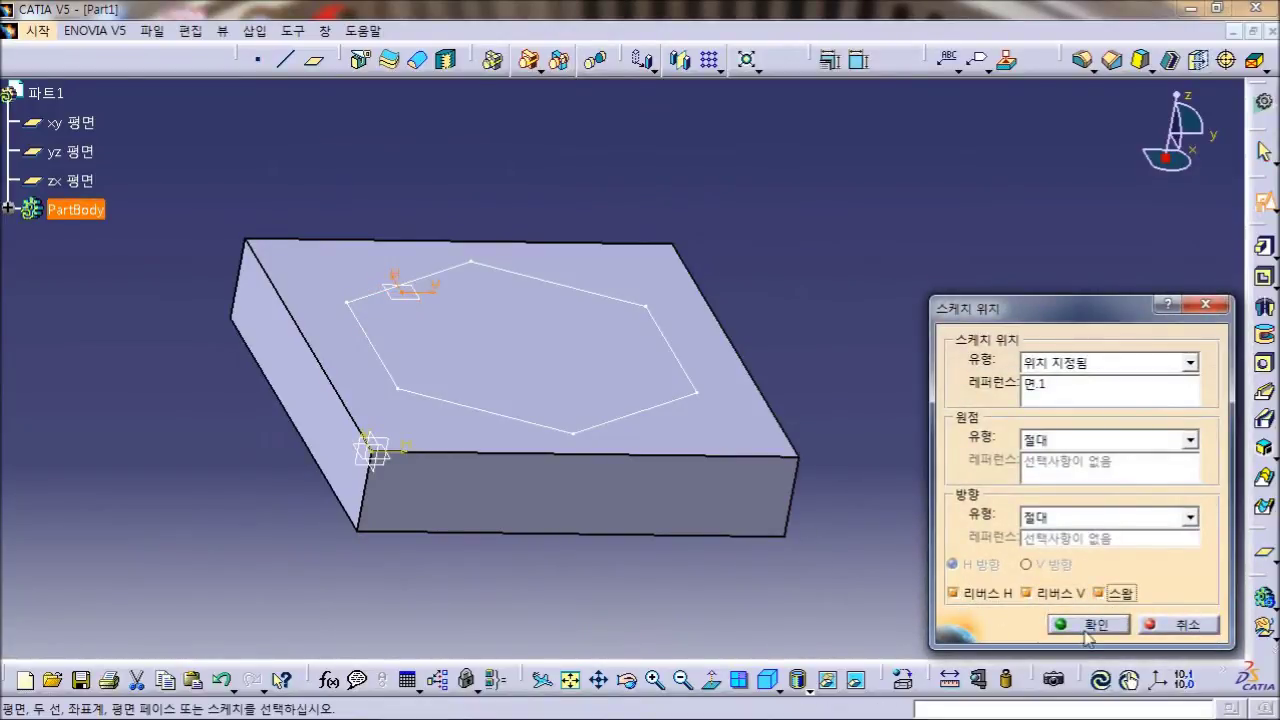
pyautogui.click(1095, 623)
# Step: Sketch a rectangle about 29 mm wide near the middle of the hexagon
pyautogui.moveTo(576, 563)
pyautogui.mouseDown(button='middle')
pyautogui.moveTo(577, 629)
pyautogui.moveTo(606, 546)
pyautogui.moveTo(631, 580)
pyautogui.moveTo(655, 406)
pyautogui.mouseUp(button='middle')
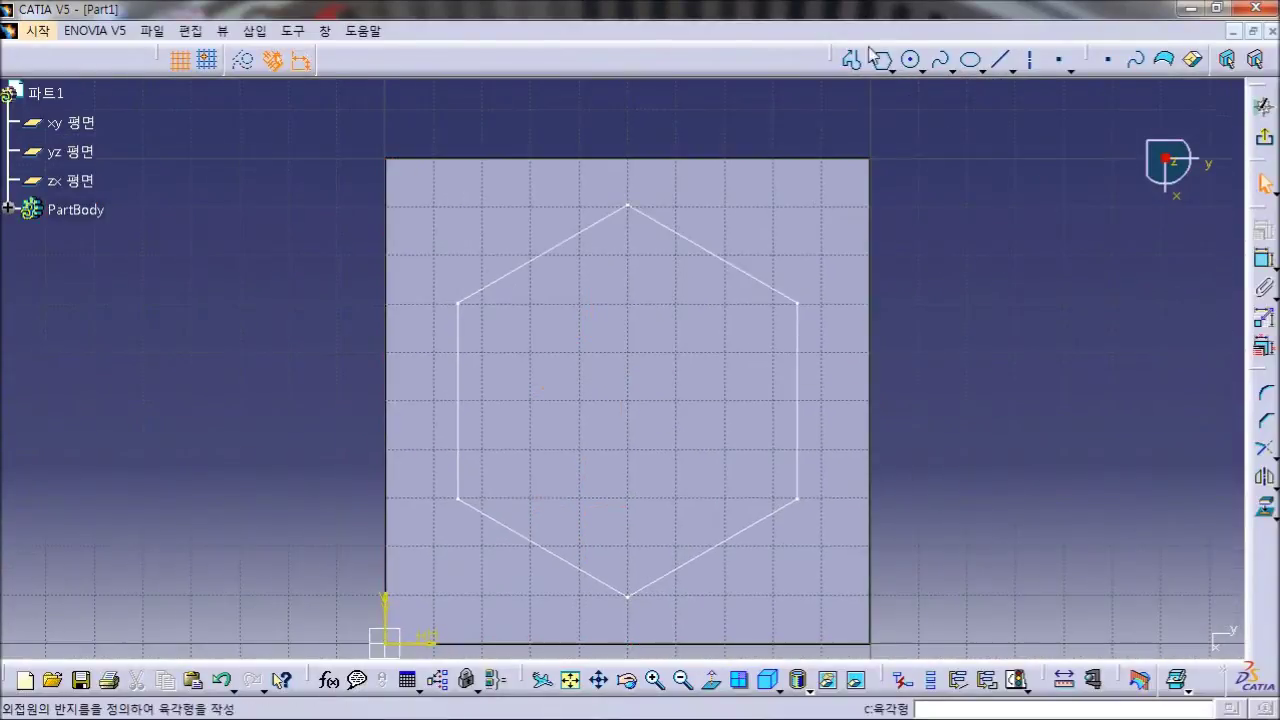
pyautogui.click(900, 70)
pyautogui.click(914, 103)
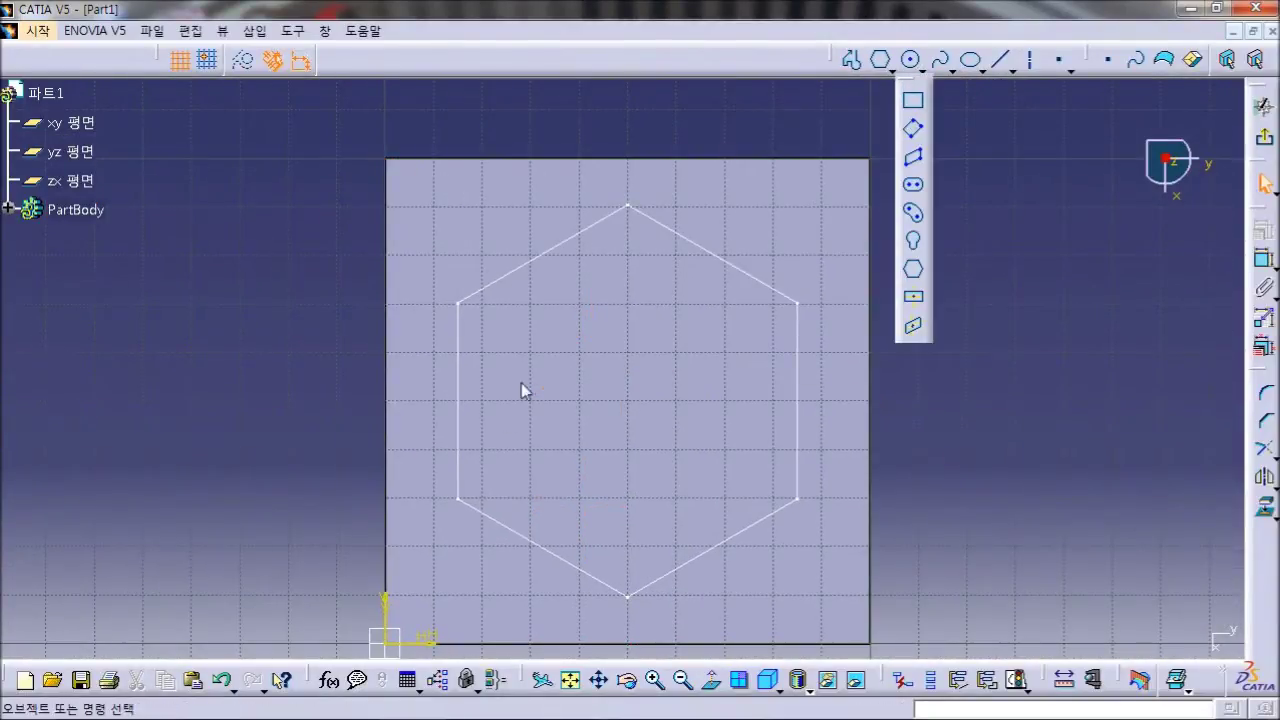
pyautogui.click(568, 334)
pyautogui.click(704, 466)
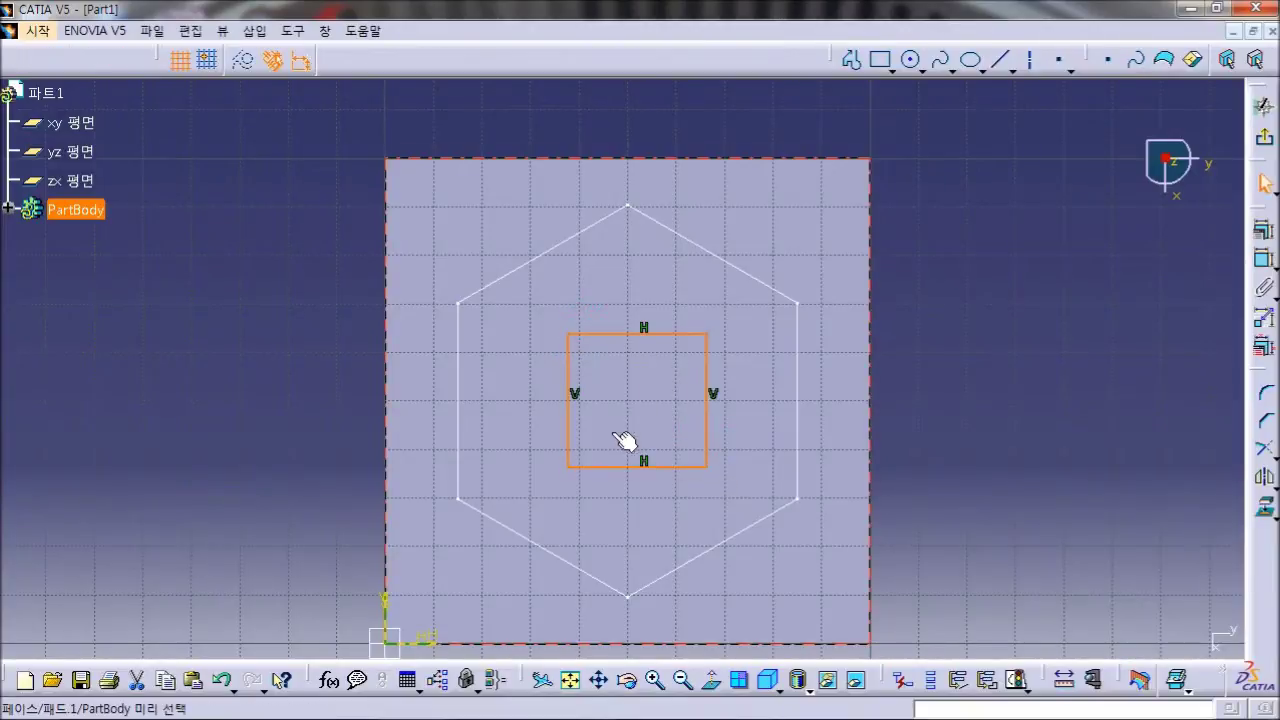
# Step: Dimension the rectangle's width from its upper edge and set it to 30 mm
pyautogui.click(645, 334)
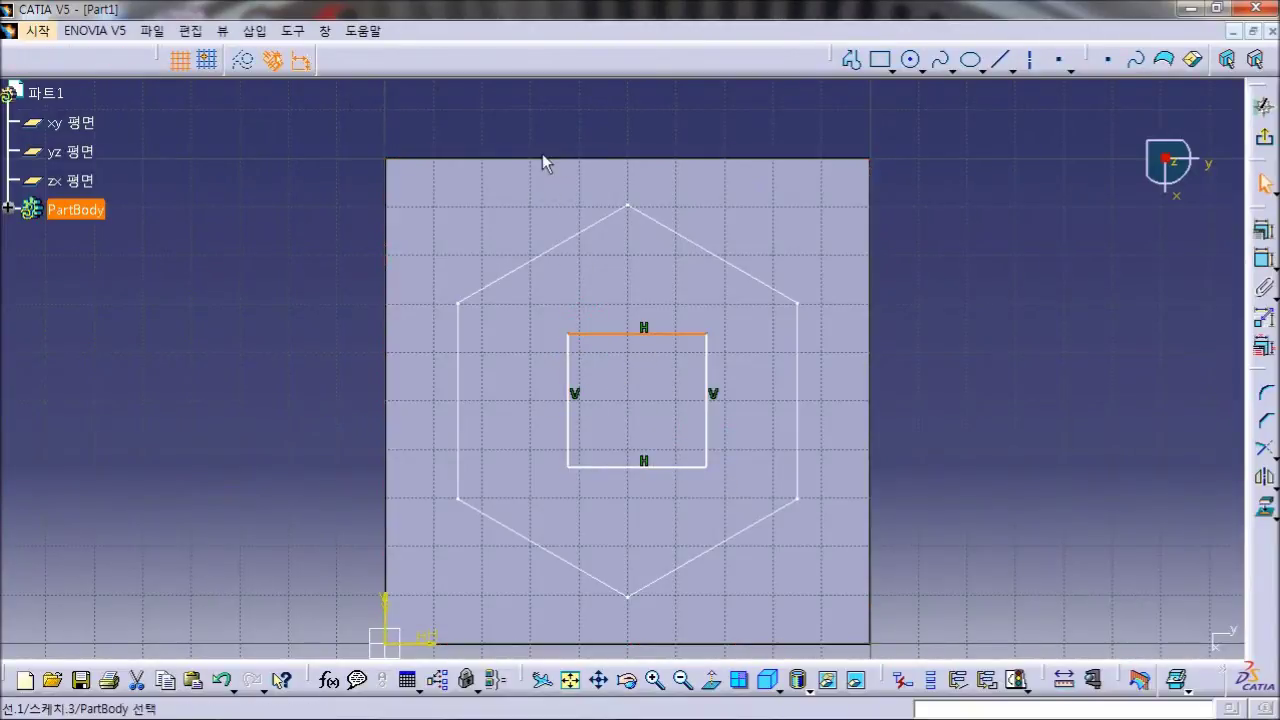
pyautogui.click(1266, 261)
pyautogui.doubleClick(650, 114)
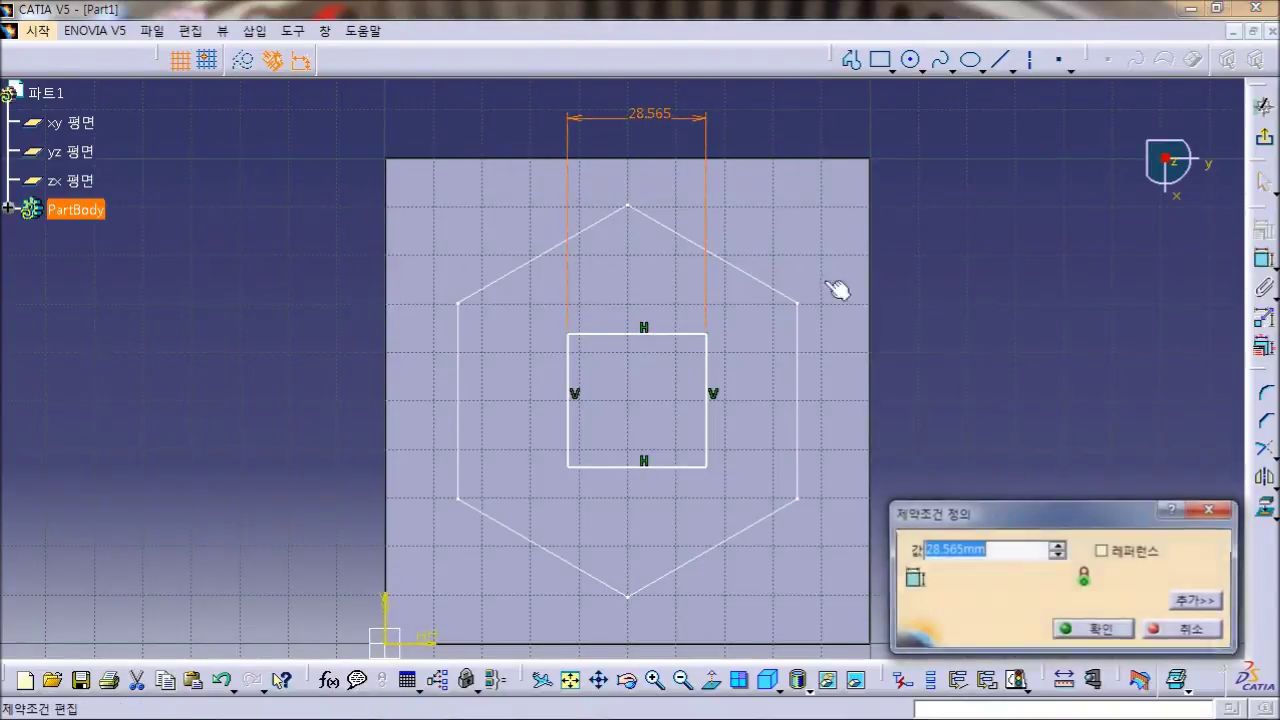
pyautogui.write('30')
pyautogui.press('Return')
# Step: Dimension the rectangle's height from its right edge and set it to 30 mm
pyautogui.click(716, 434)
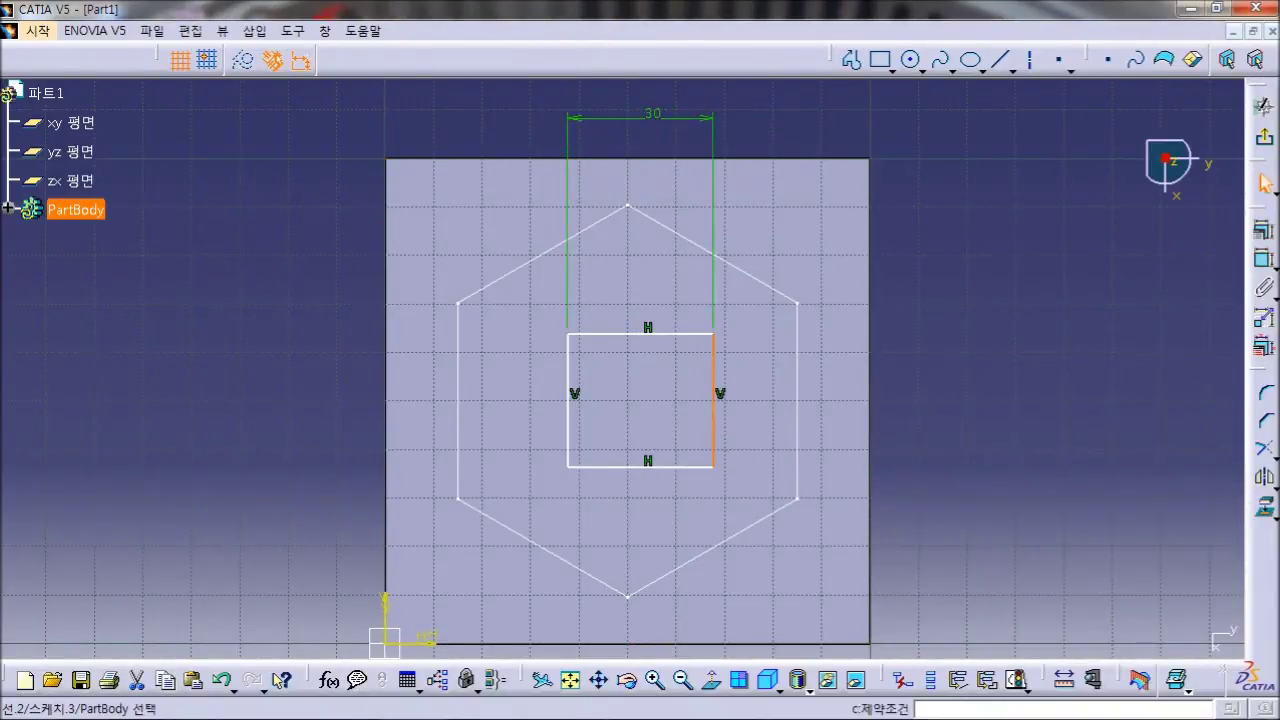
pyautogui.click(1266, 261)
pyautogui.click(985, 404)
pyautogui.doubleClick(985, 404)
pyautogui.write('30')
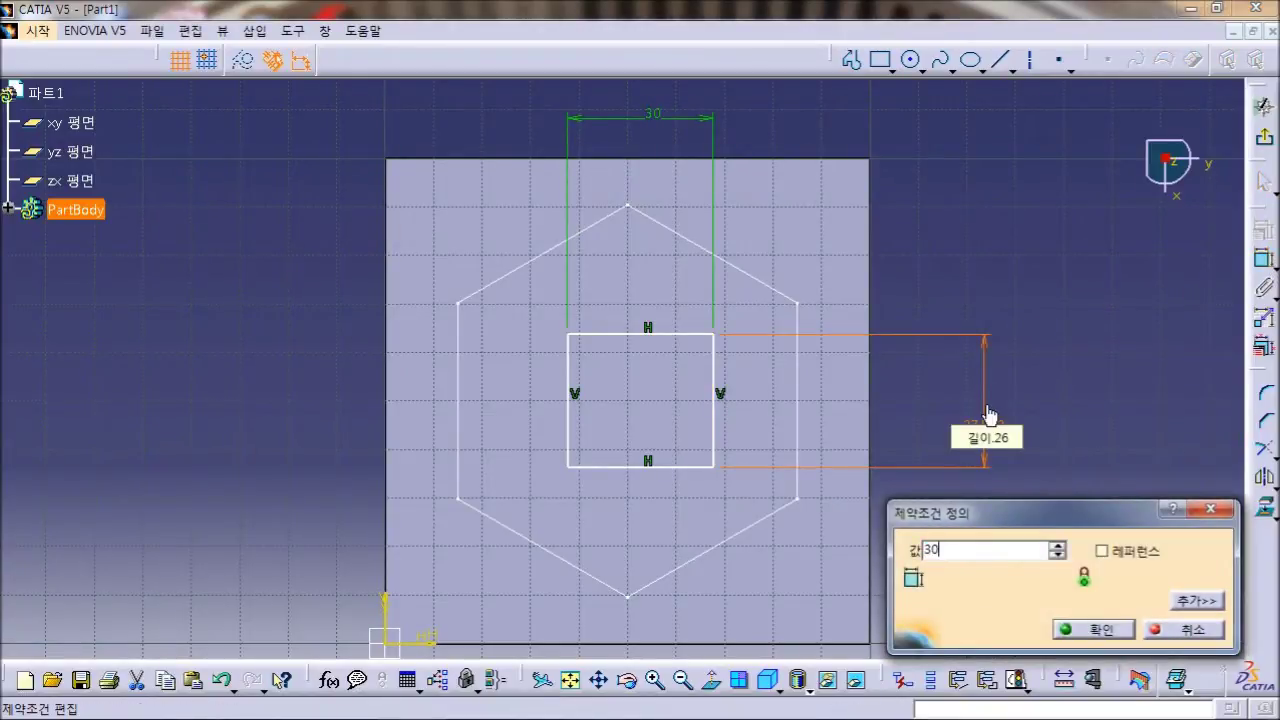
pyautogui.press('Return')
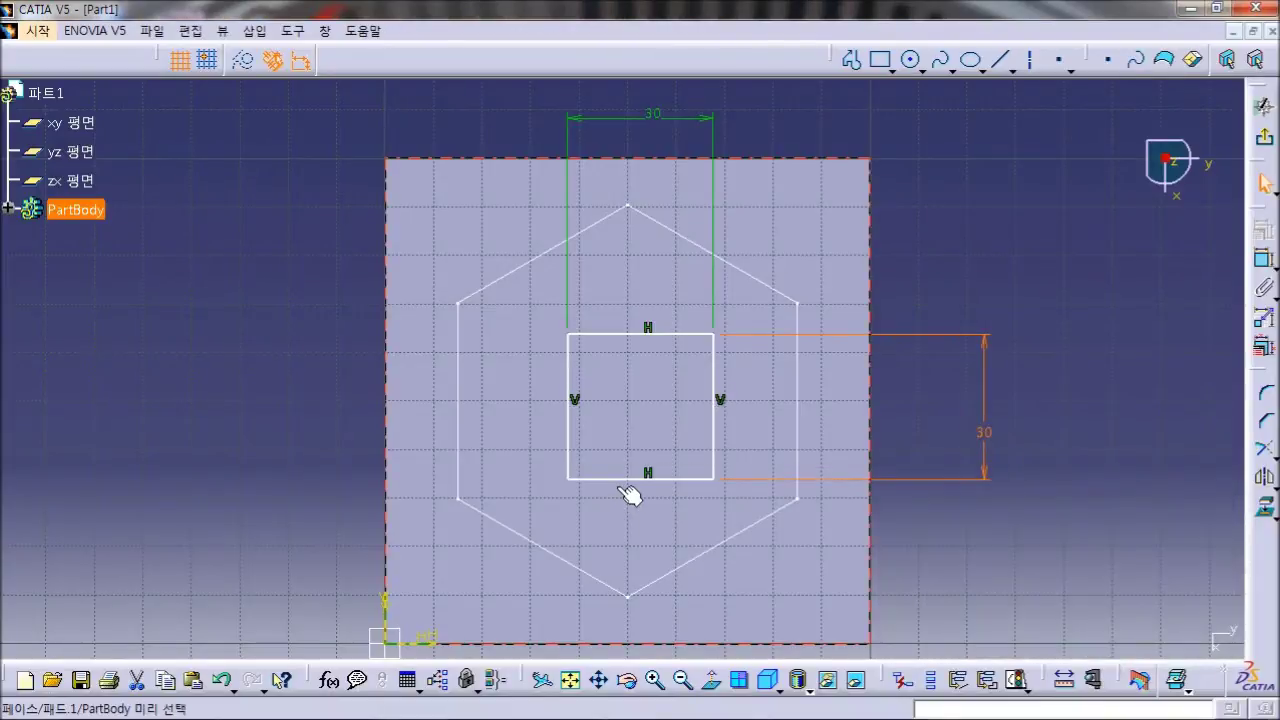
# Step: Dimension the rectangle's lower edge from the plate's lower edge and set the distance to 35 mm
pyautogui.moveTo(585, 527); pyautogui.dragTo(569, 523, button='middle')
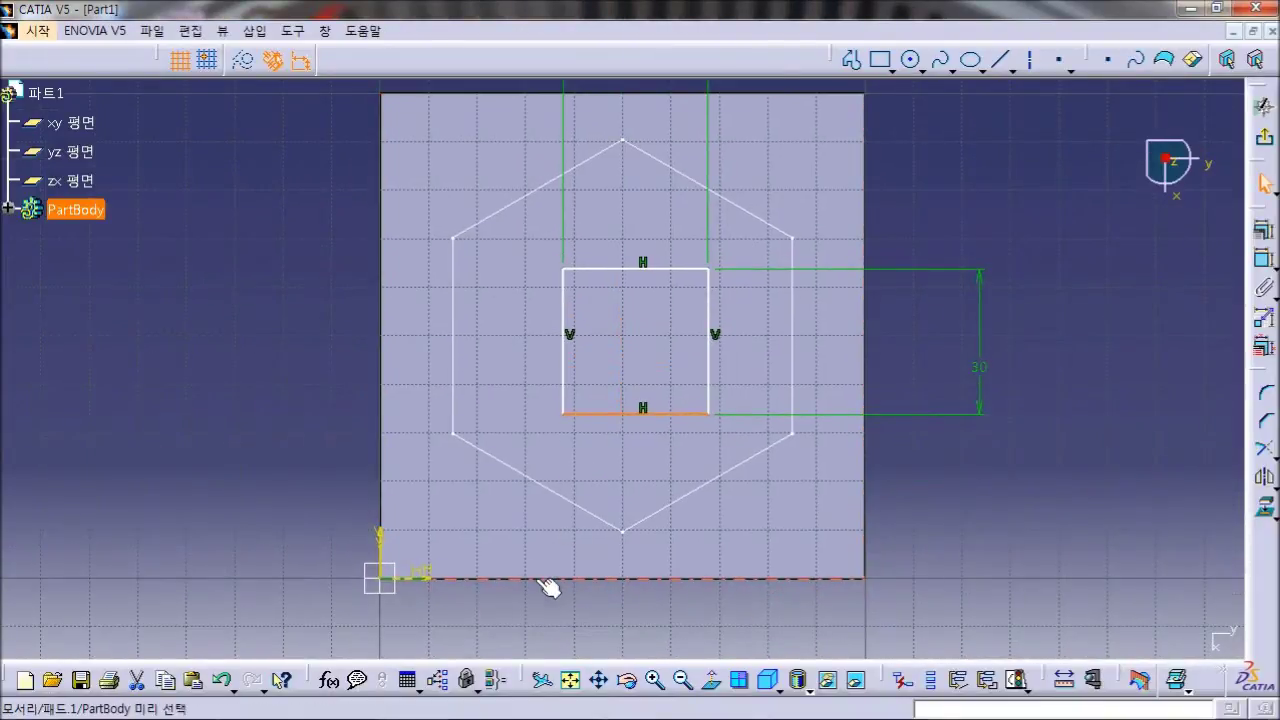
pyautogui.click(1262, 262)
pyautogui.click(610, 413)
pyautogui.click(610, 578)
pyautogui.doubleClick(250, 492)
pyautogui.write('35mm')
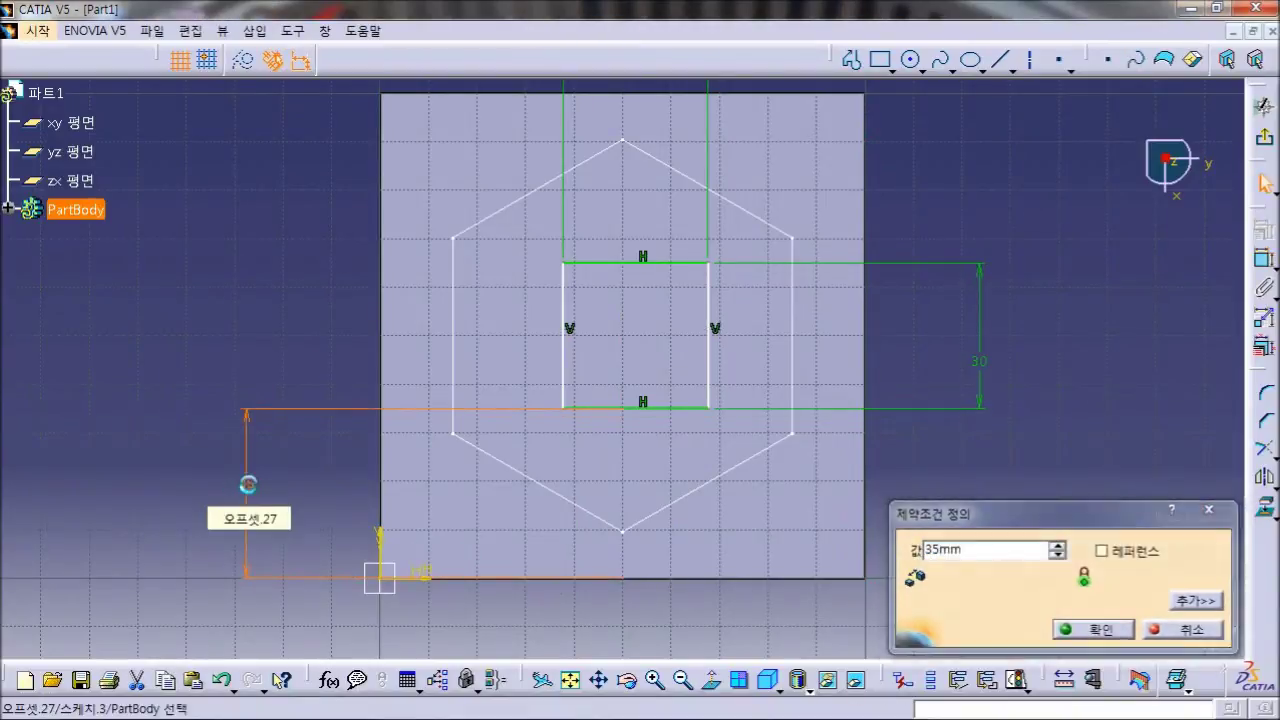
pyautogui.press('Return')
# Step: Dimension the rectangle's left edge from the plate's left edge, set the distance to 35 mm and exit the sketch
pyautogui.click(565, 333)
pyautogui.moveTo(370, 287); pyautogui.dragTo(355, 447, button='middle')
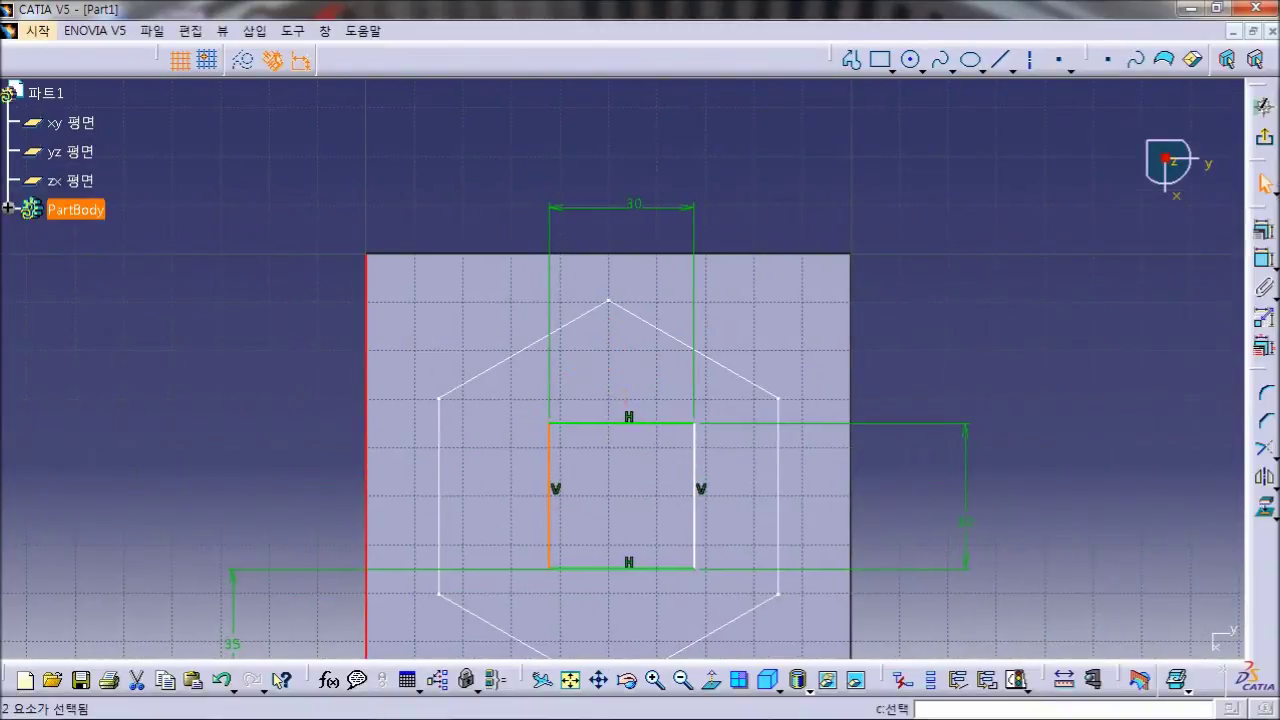
pyautogui.click(366, 280)
pyautogui.click(471, 214)
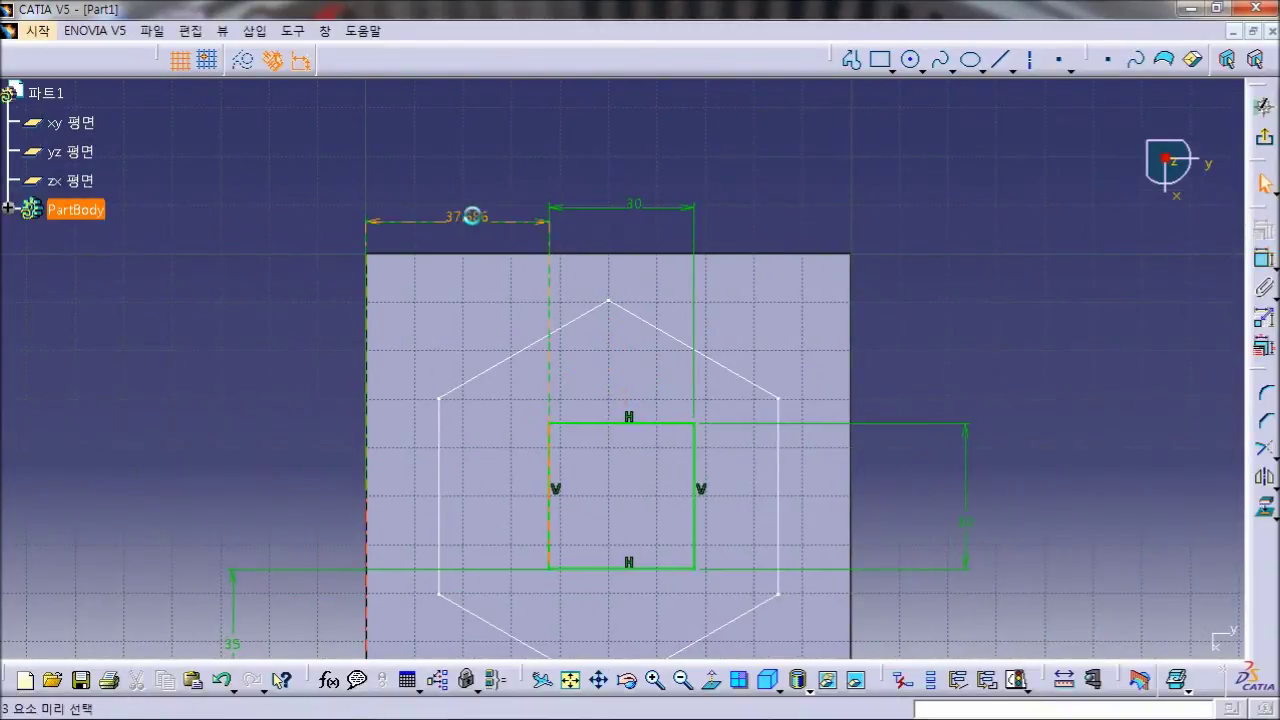
pyautogui.doubleClick(471, 214)
pyautogui.write('35')
pyautogui.press('Return')
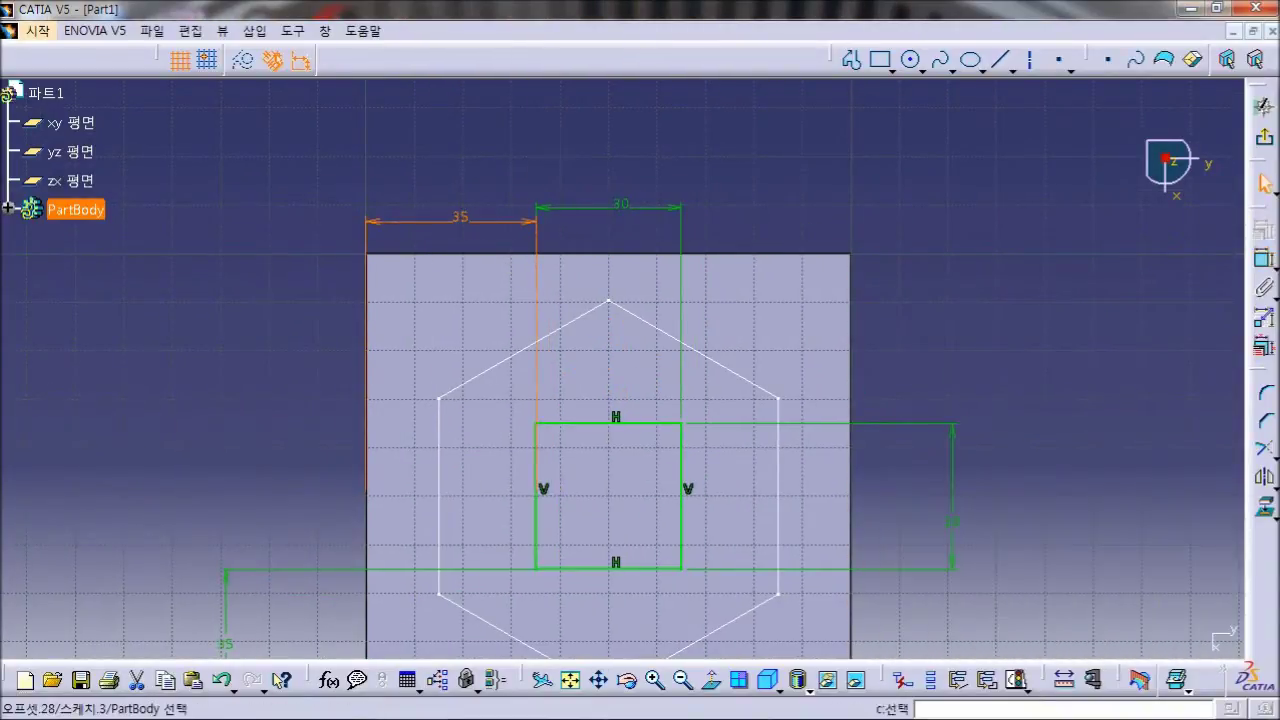
pyautogui.click(1266, 141)
# Step: Try a multi-section solid from the square sketch to the hexagon sketch and preview it with the default coupling
pyautogui.moveTo(520, 317); pyautogui.dragTo(454, 309, button='middle')
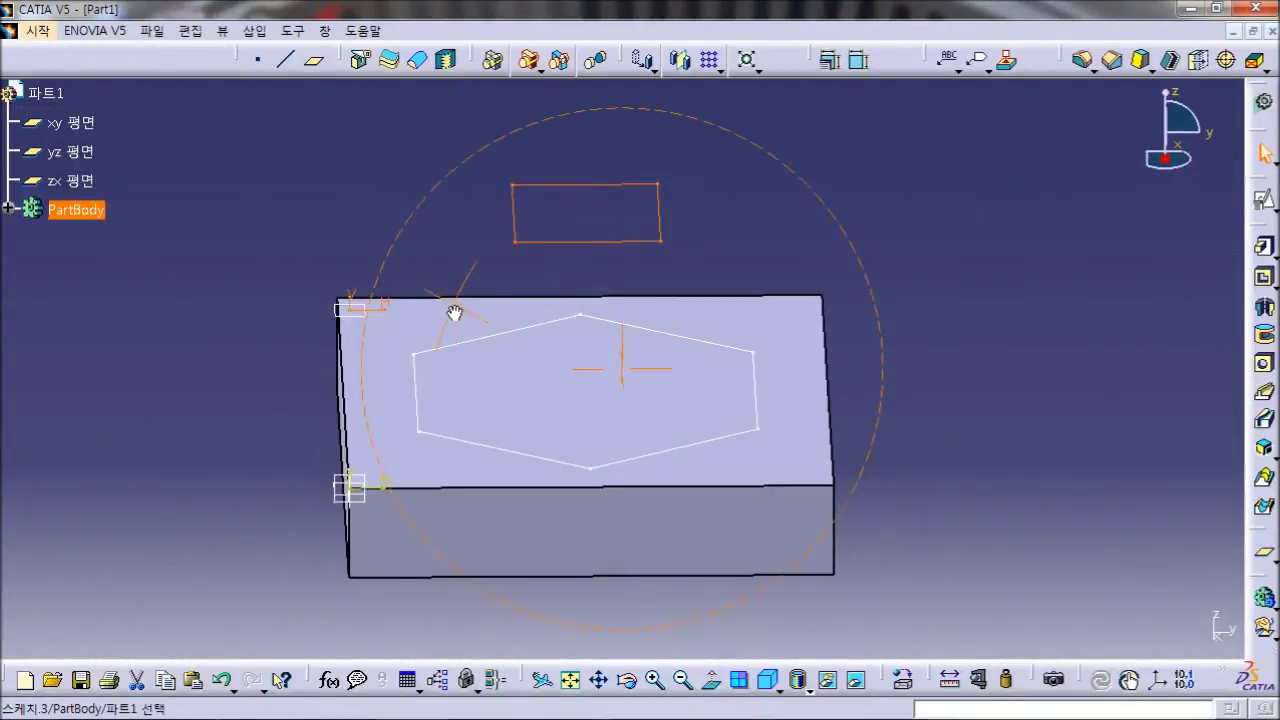
pyautogui.click(890, 245)
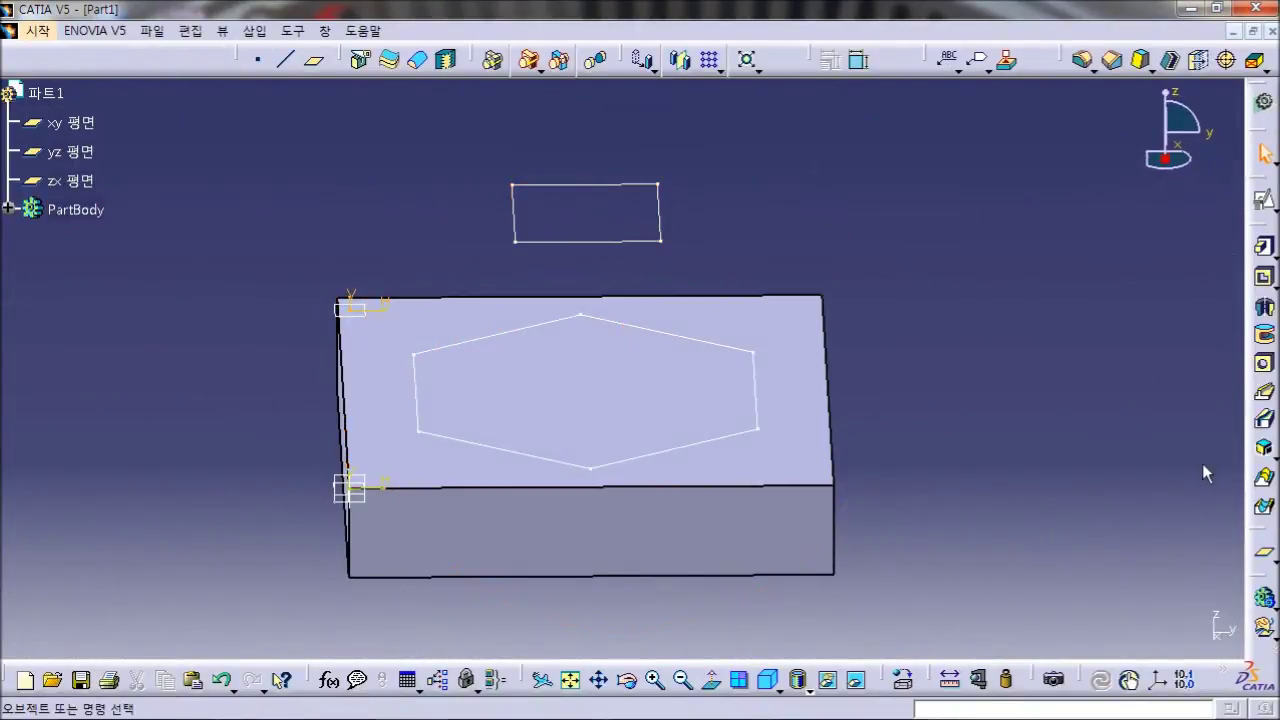
pyautogui.click(1265, 484)
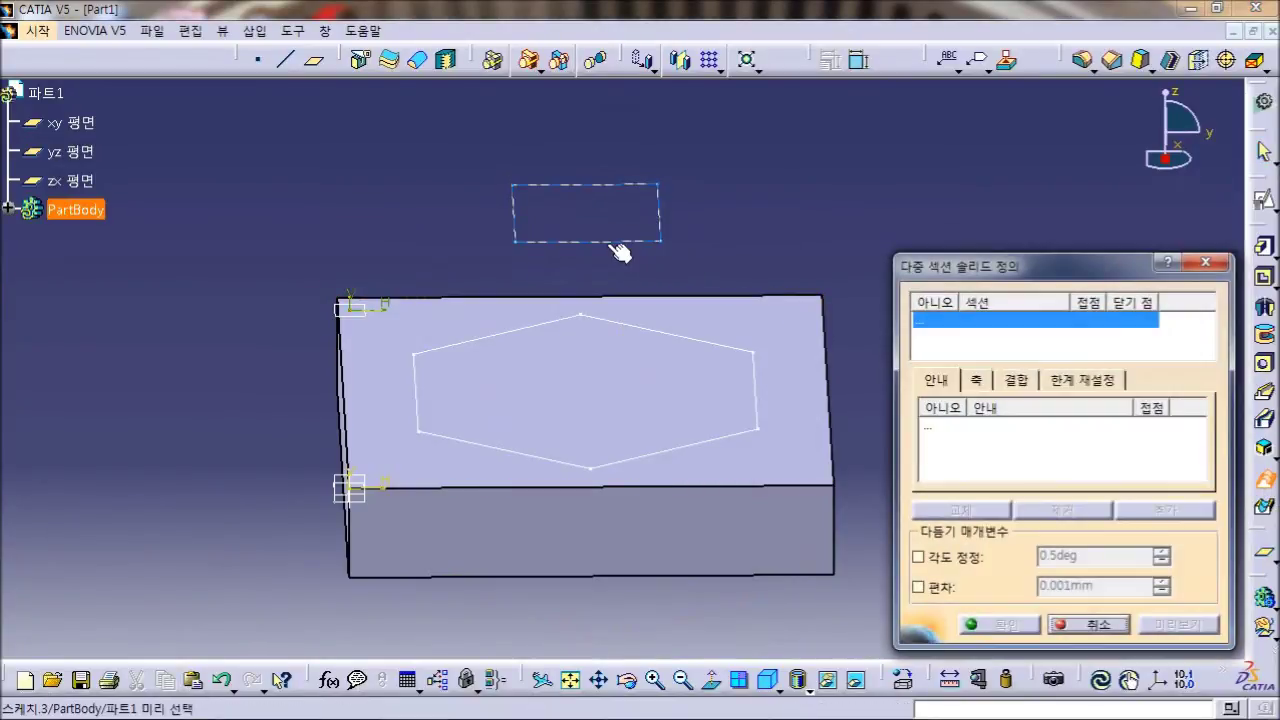
pyautogui.click(617, 243)
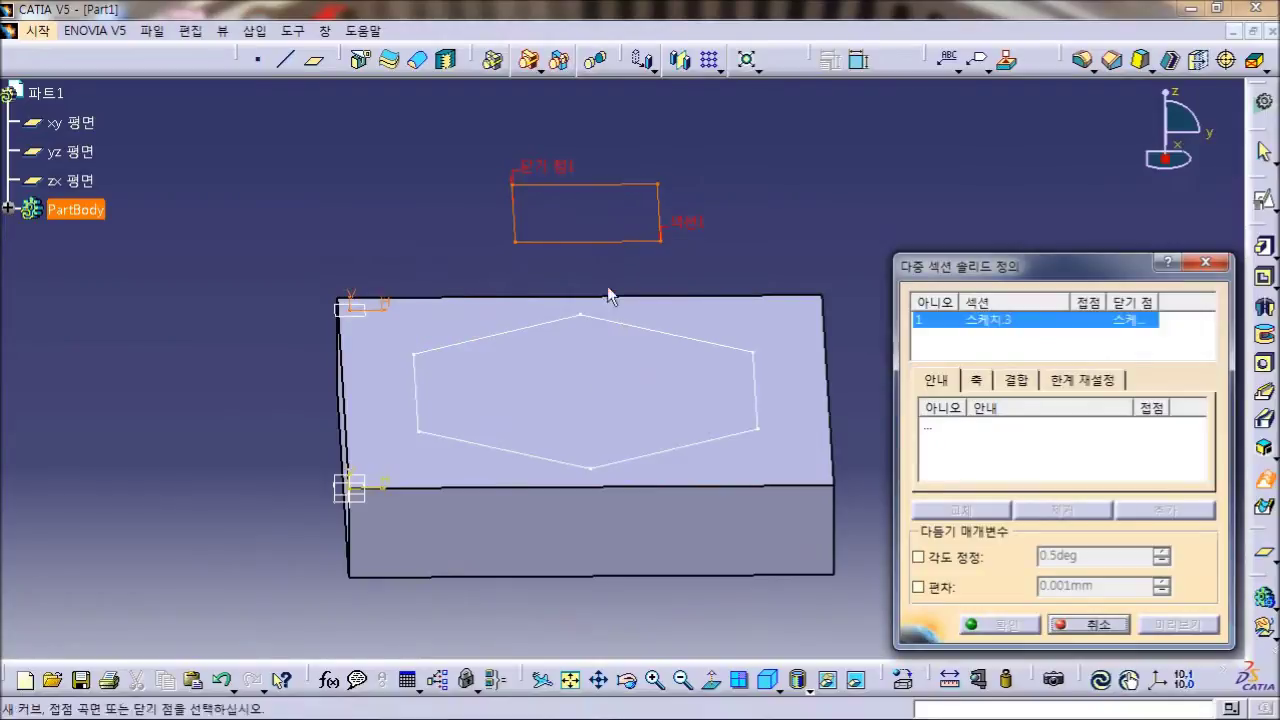
pyautogui.click(498, 452)
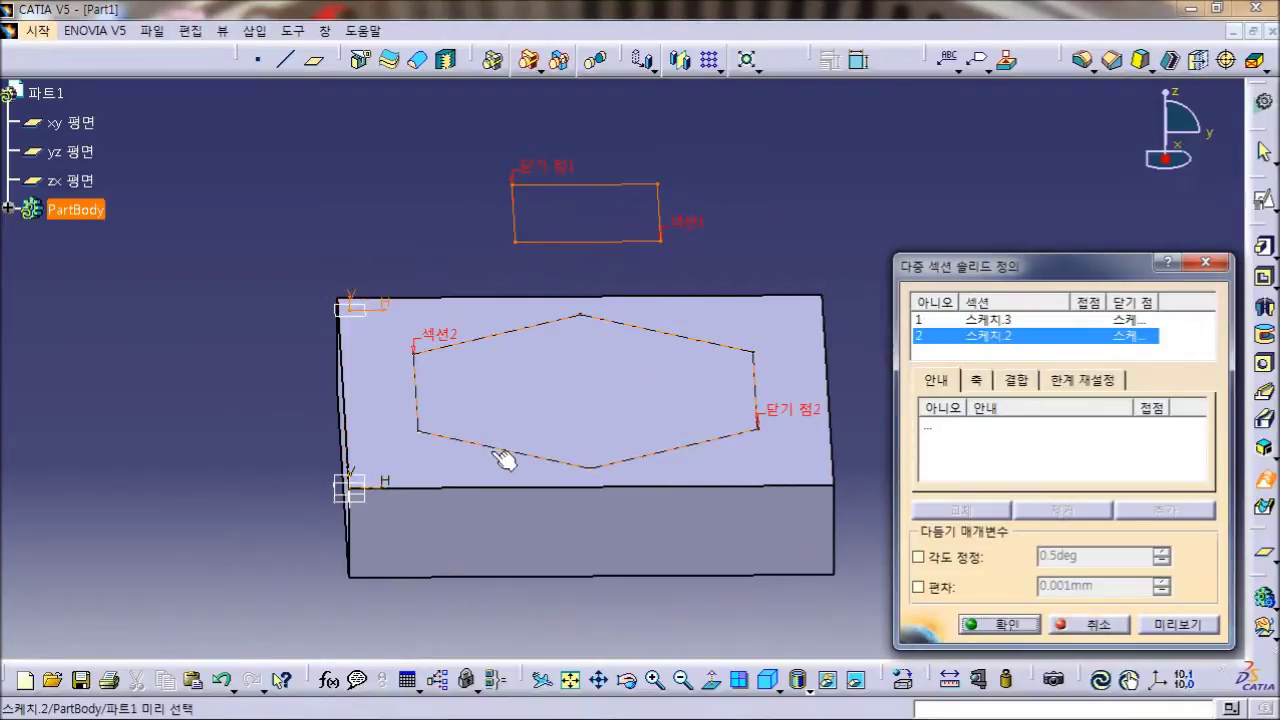
pyautogui.click(1178, 625)
pyautogui.click(727, 430)
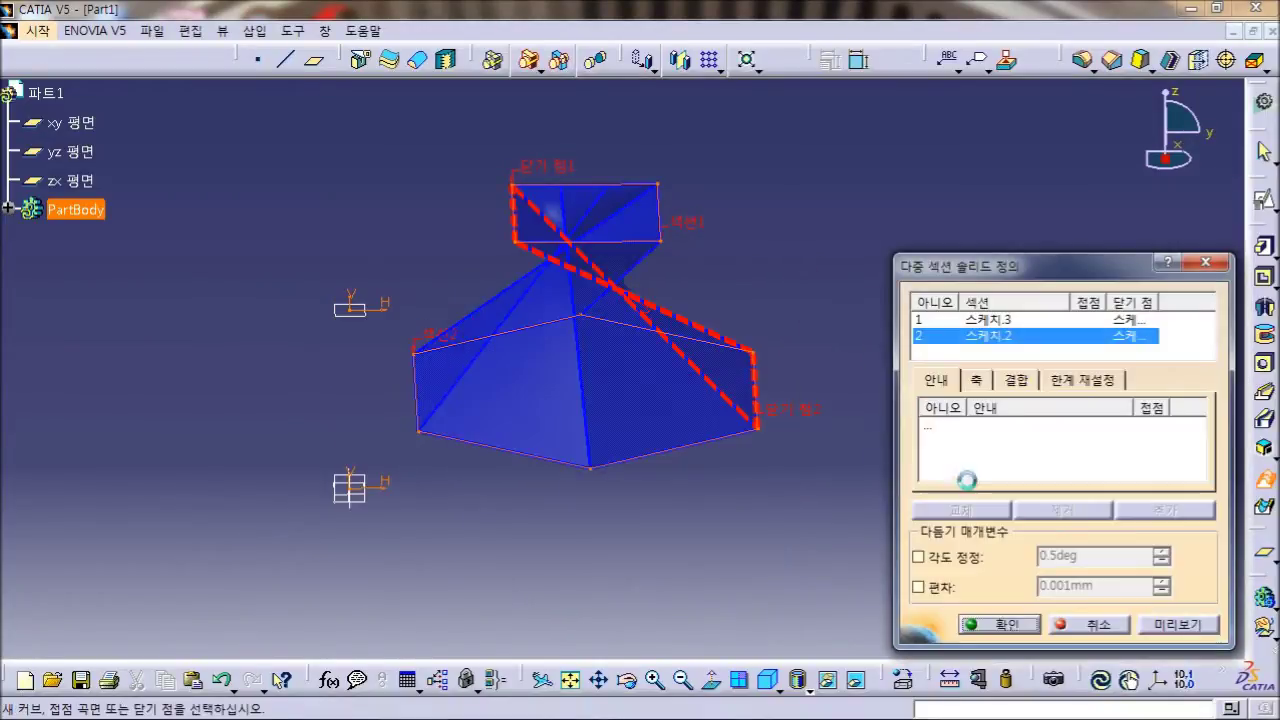
# Step: Try the ratio (비율) section coupling for the multi-section solid, preview it and cancel the definition
pyautogui.click(1014, 381)
pyautogui.click(1033, 412)
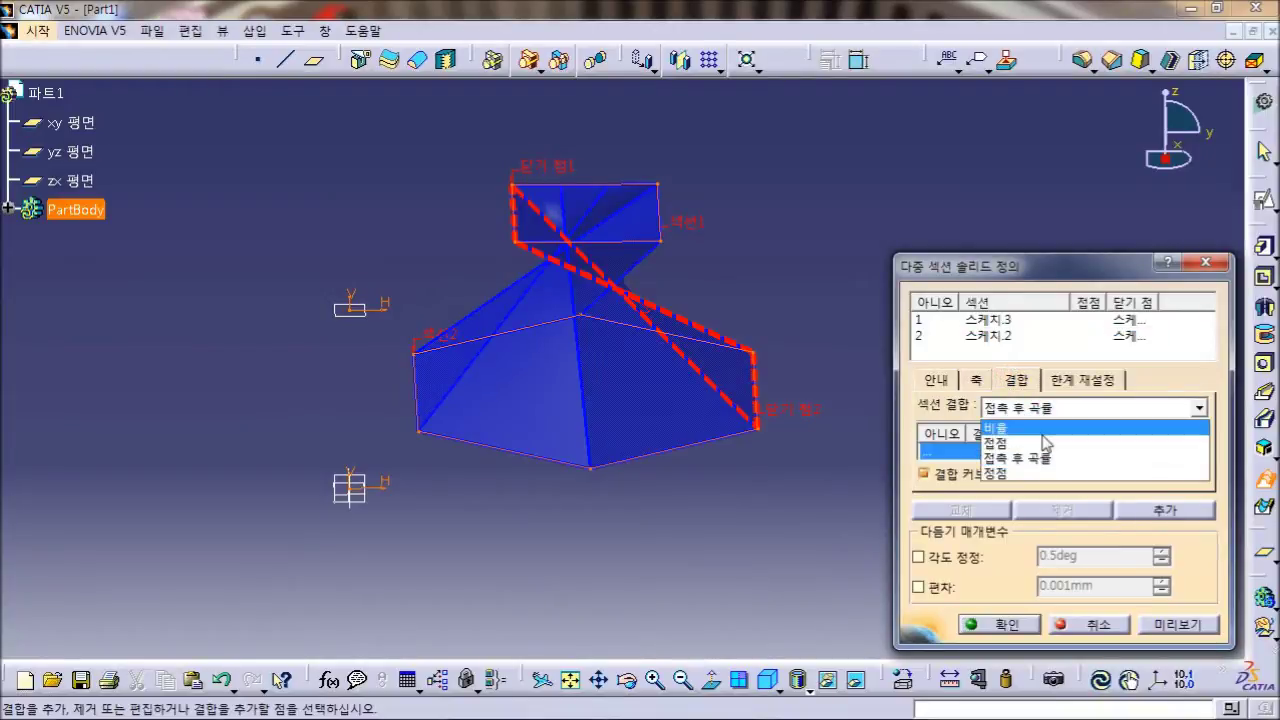
pyautogui.click(1041, 428)
pyautogui.click(1200, 626)
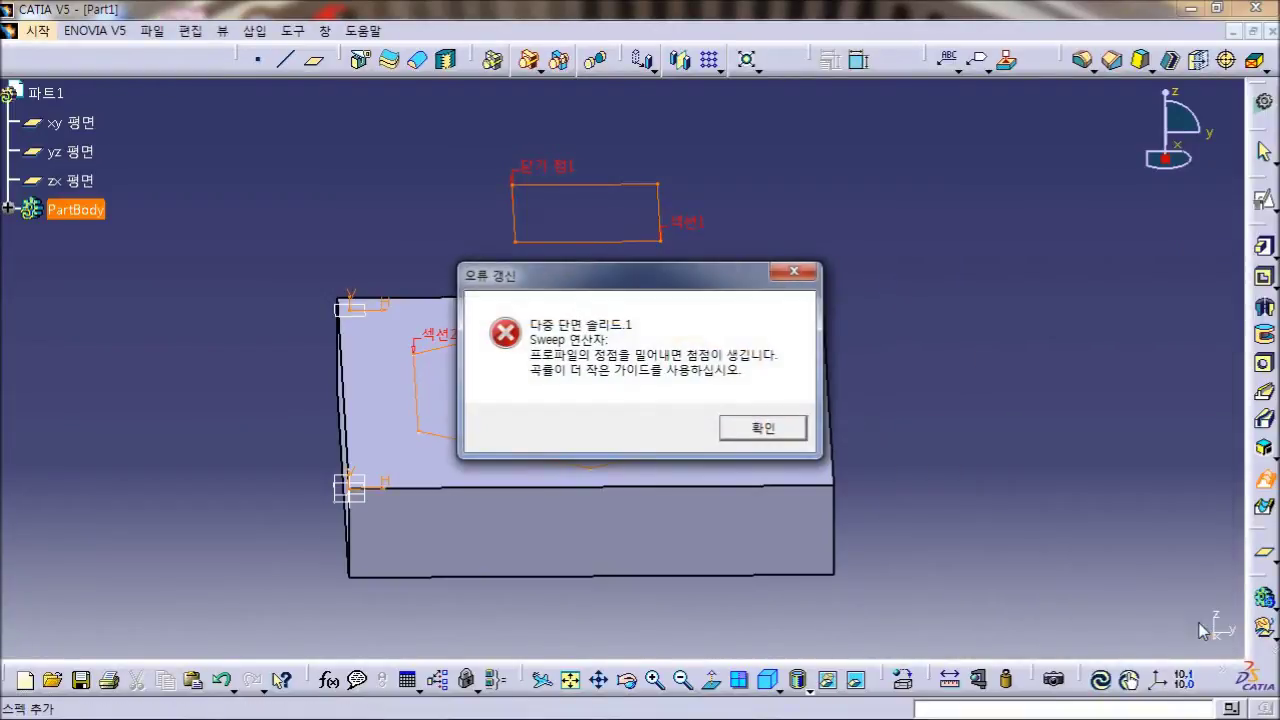
pyautogui.click(752, 428)
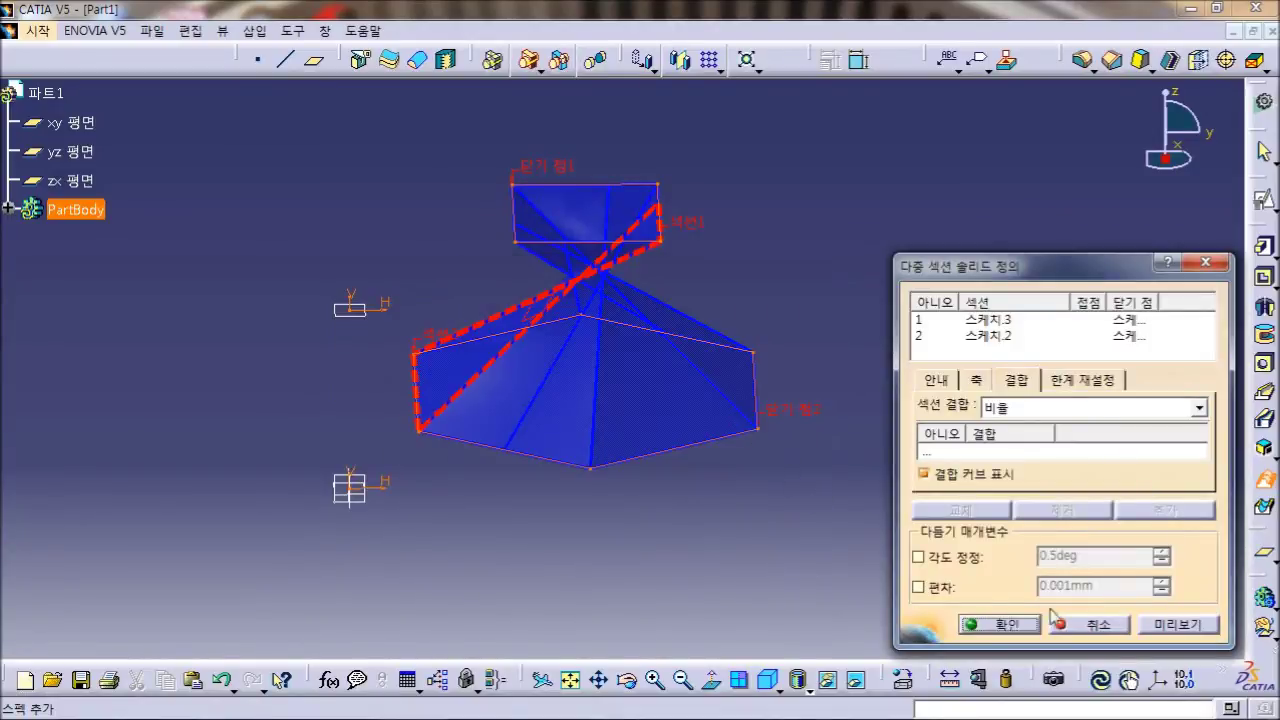
pyautogui.click(1090, 624)
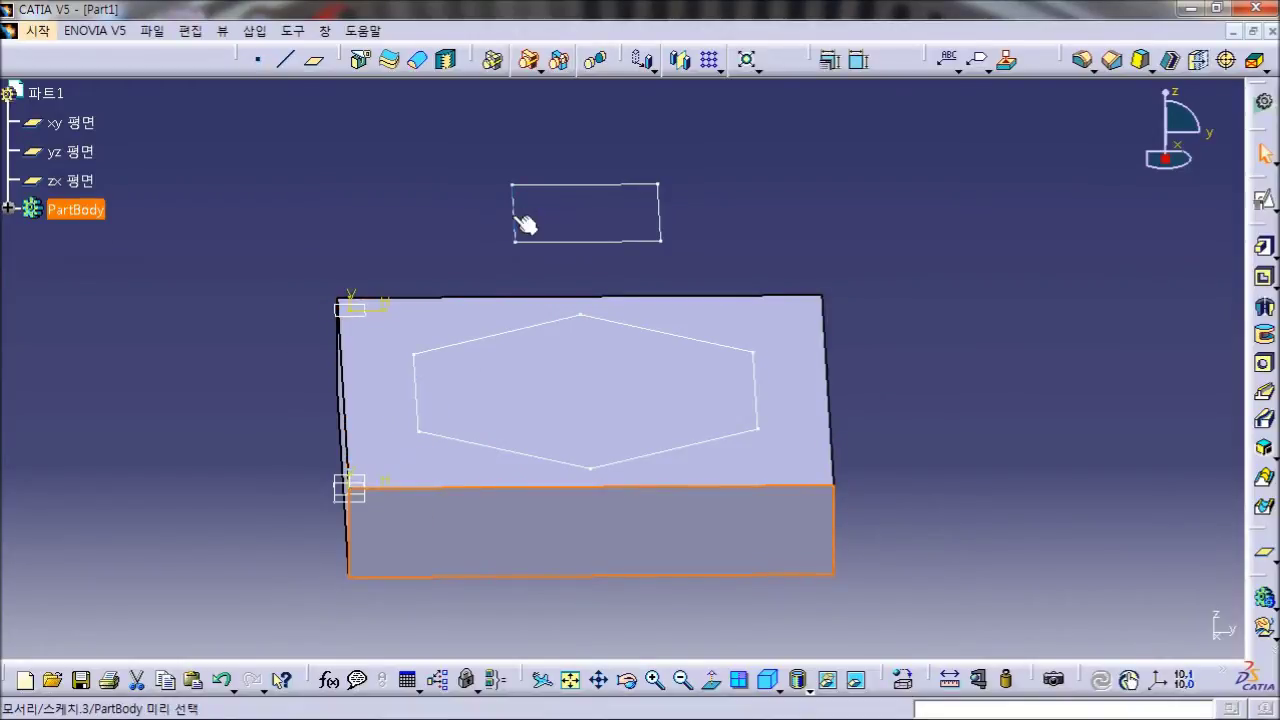
pyautogui.moveTo(549, 137); pyautogui.dragTo(570, 190, button='middle')
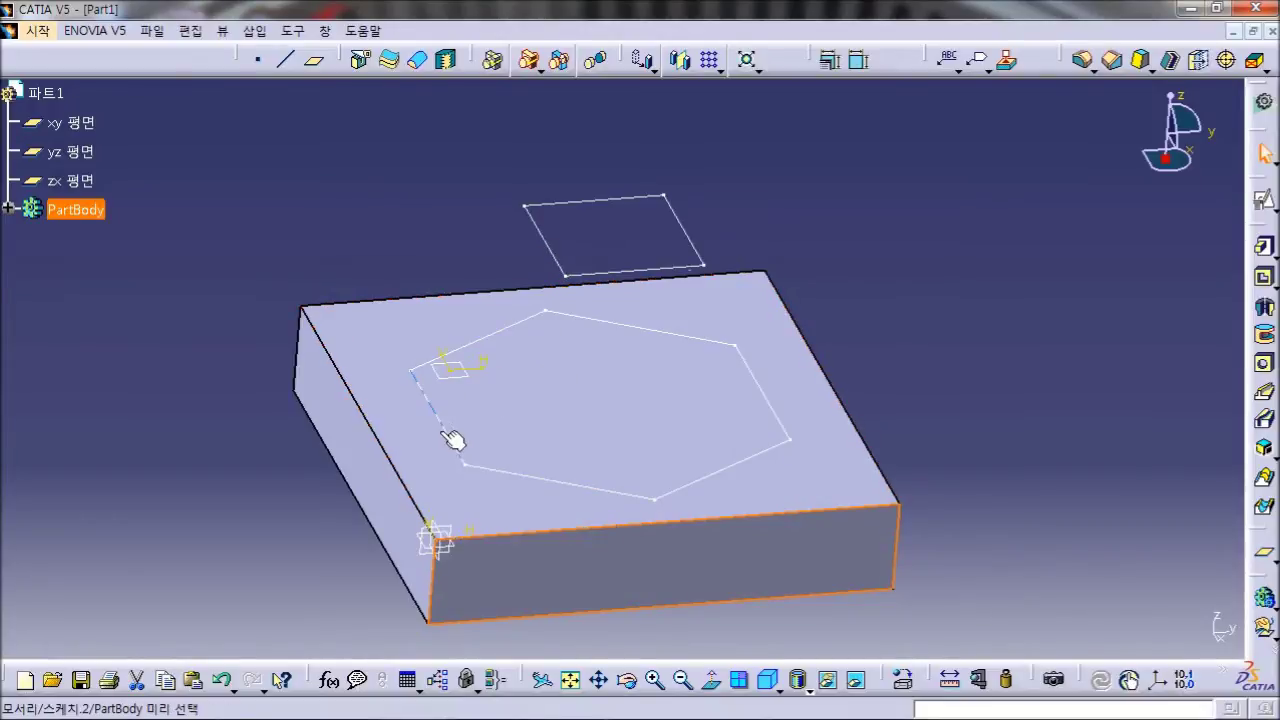
pyautogui.click(558, 252)
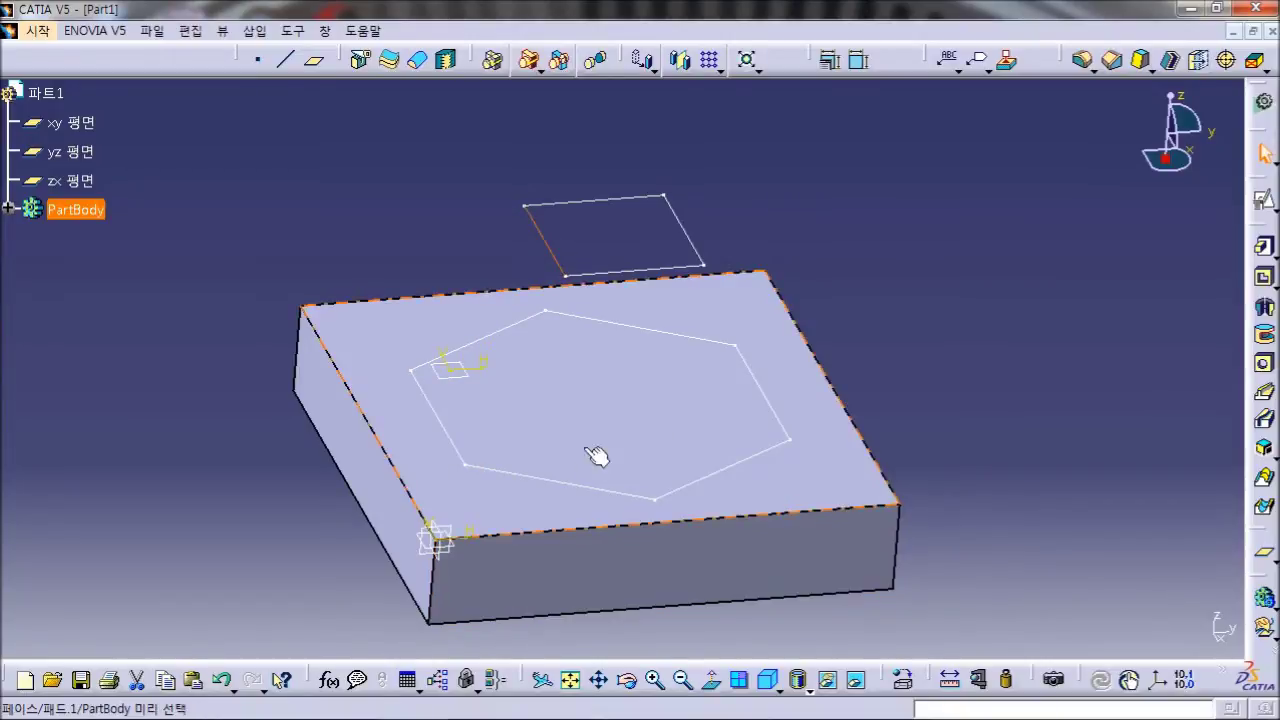
pyautogui.click(77, 530)
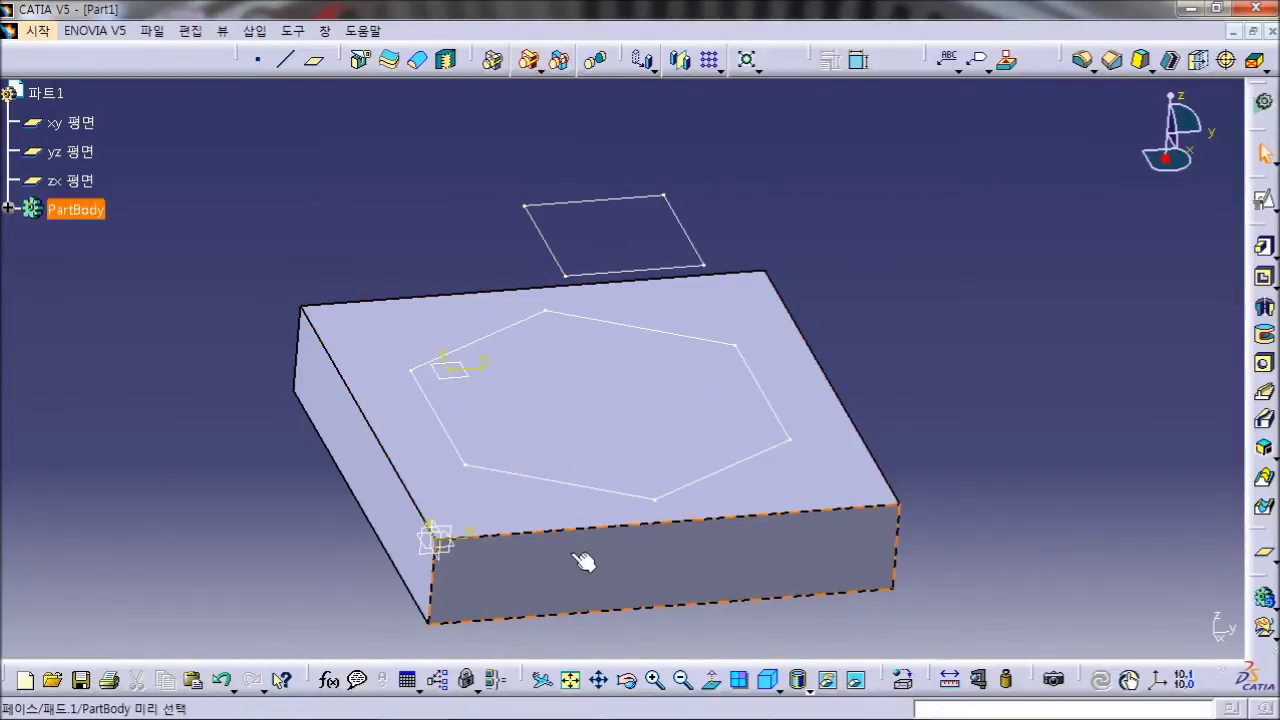
pyautogui.moveTo(612, 600); pyautogui.dragTo(297, 406, button='middle')
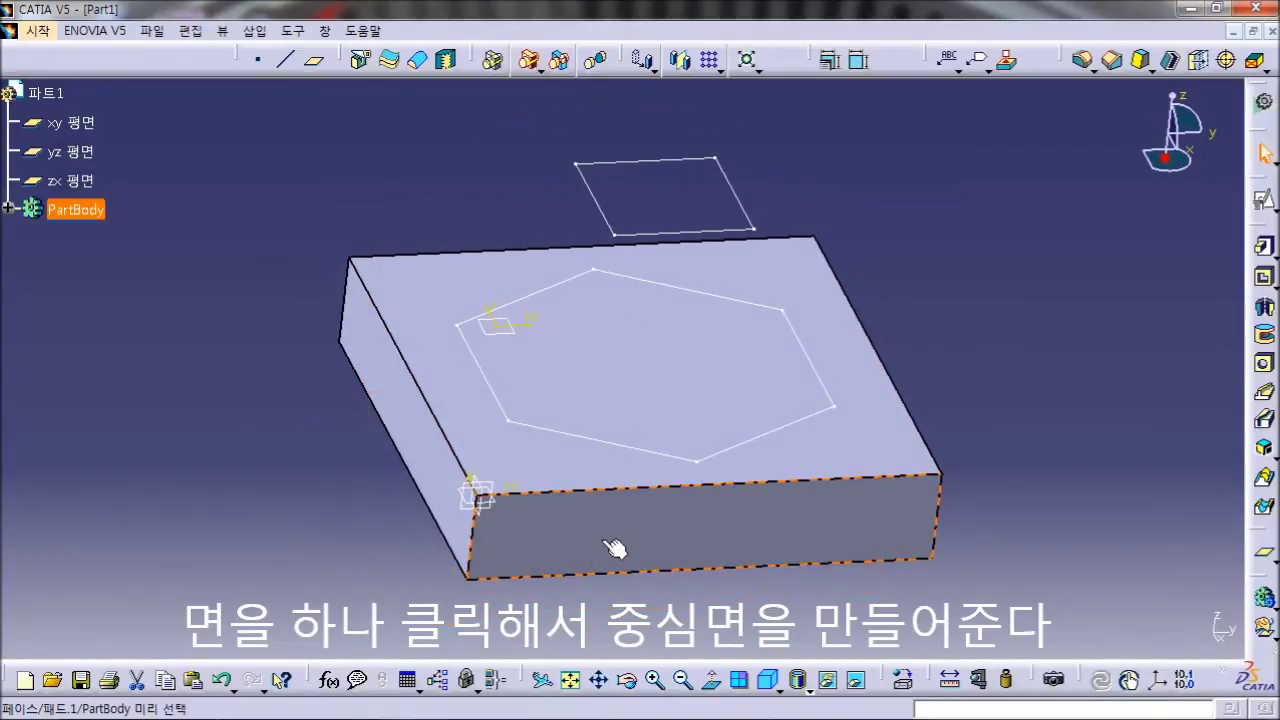
# Step: Create a plane offset from the plate's front face, with the direction reversed so it lies midway through the plate
pyautogui.click(755, 550)
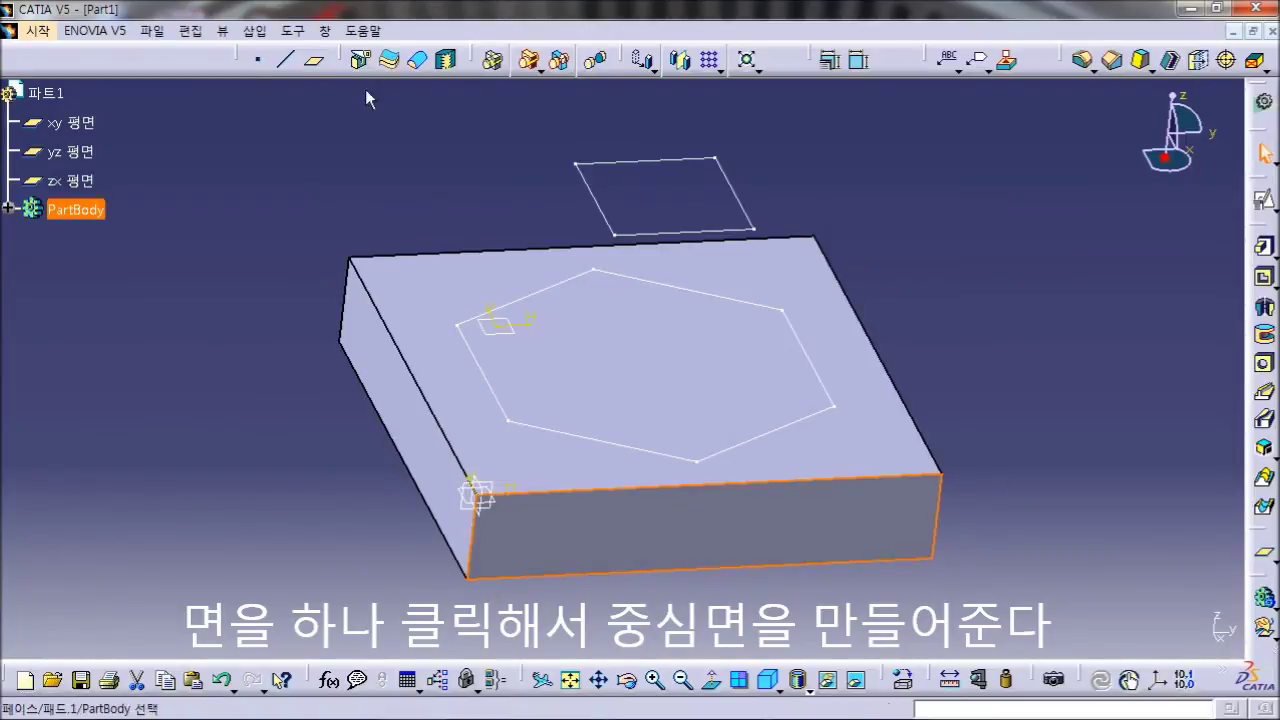
pyautogui.click(315, 64)
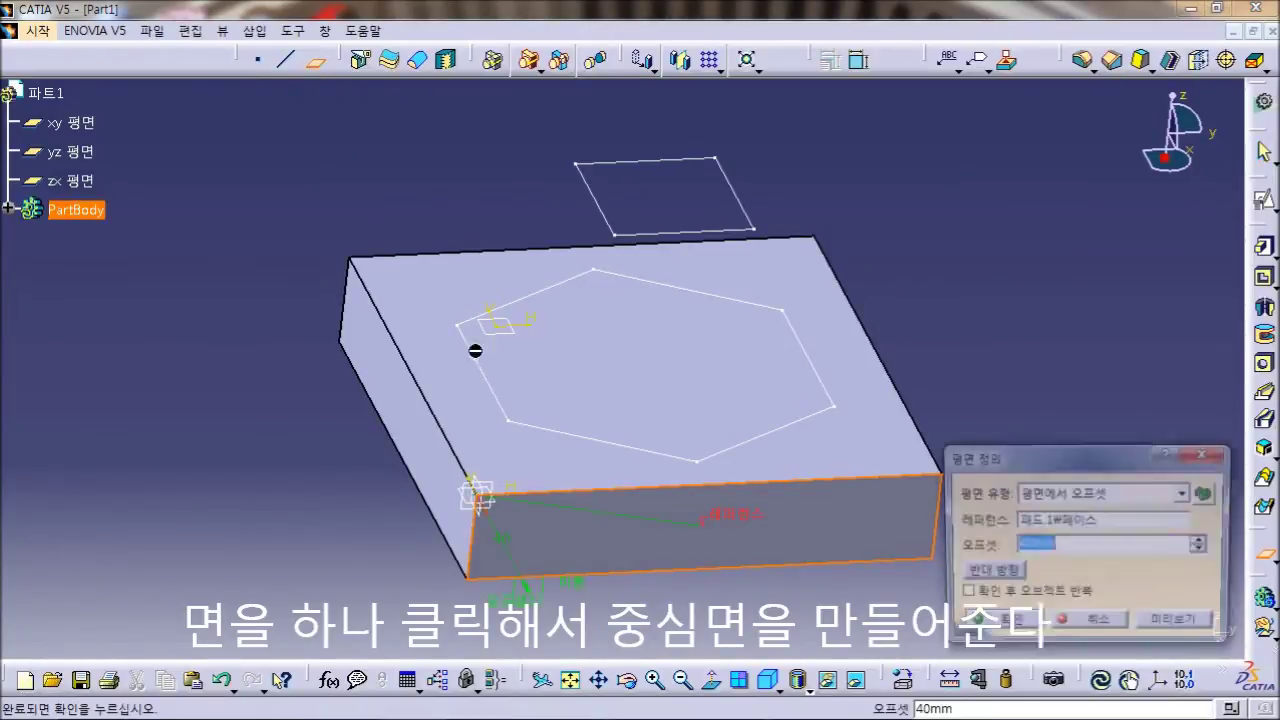
pyautogui.click(980, 576)
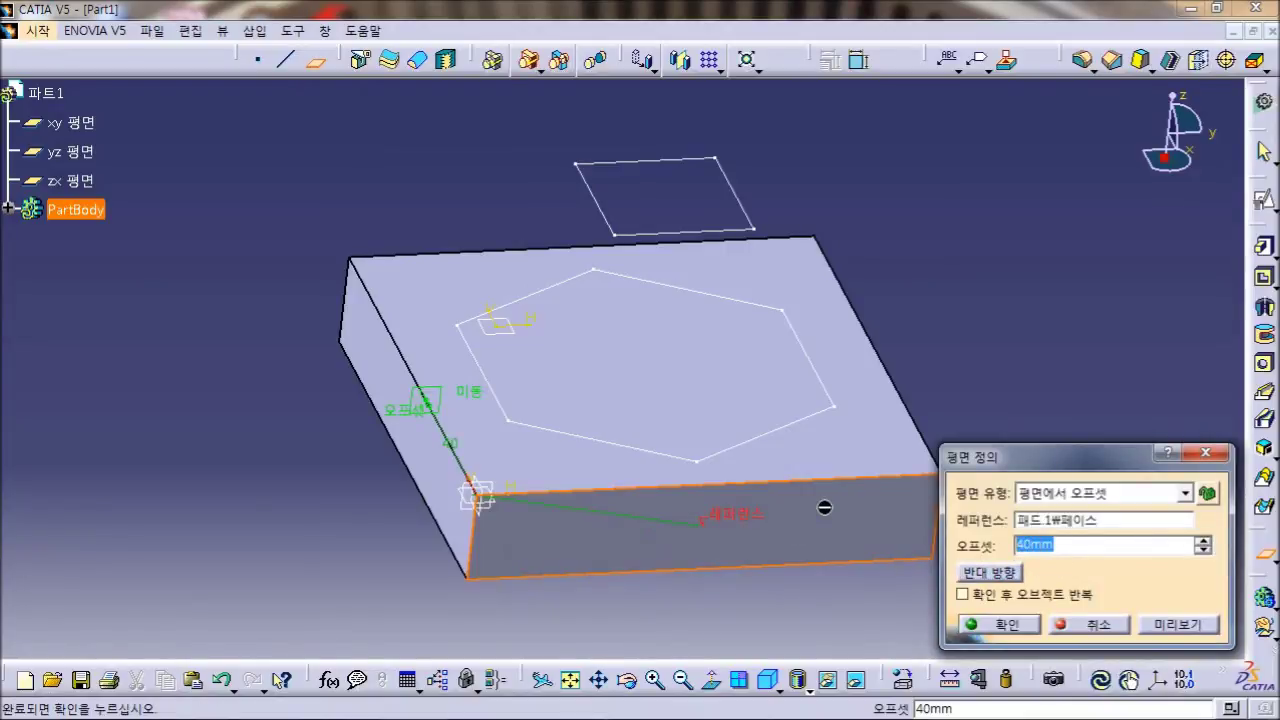
pyautogui.press('Escape')
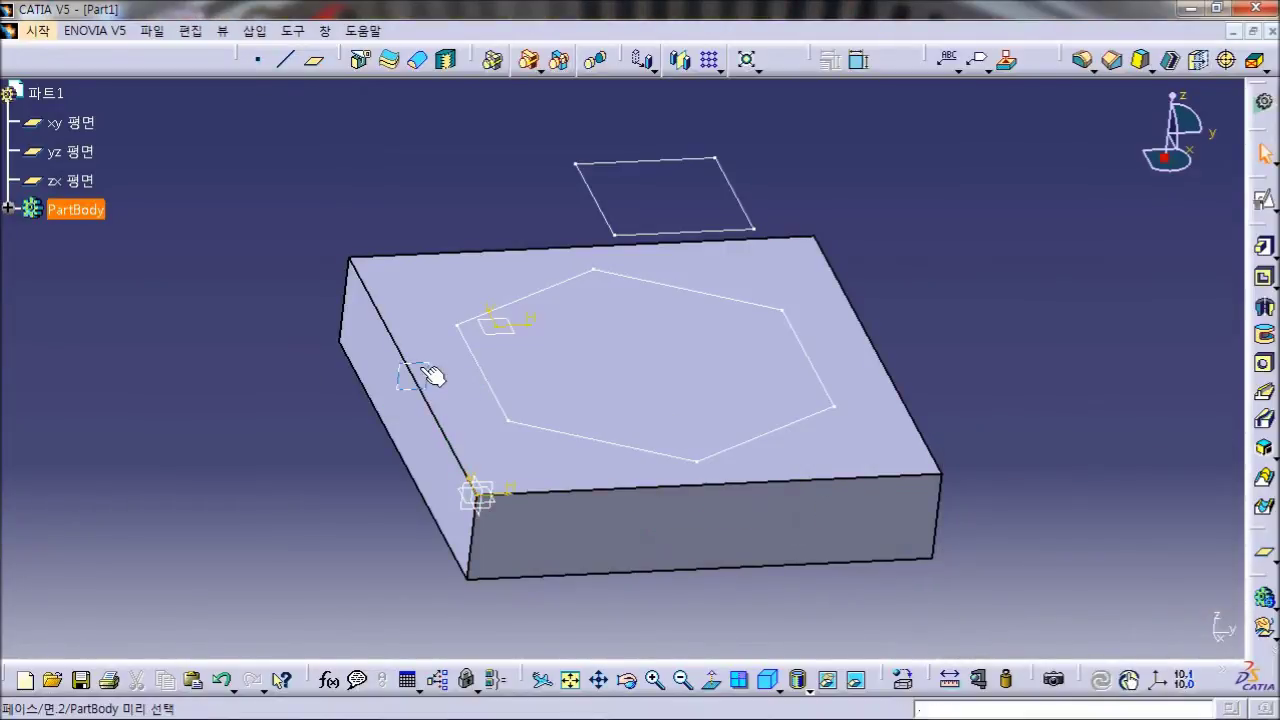
# Step: Open a positioned sketch on the plate's mid-plane with its H direction reversed
pyautogui.click(432, 375)
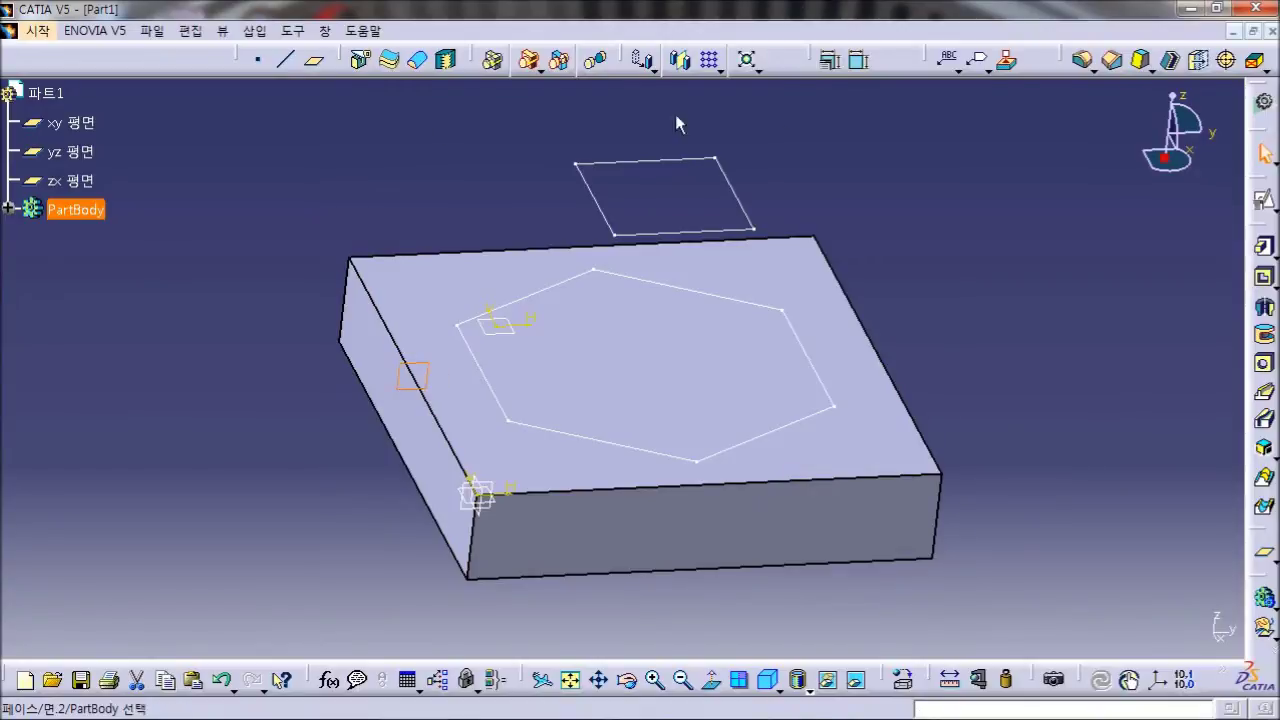
pyautogui.click(1264, 200)
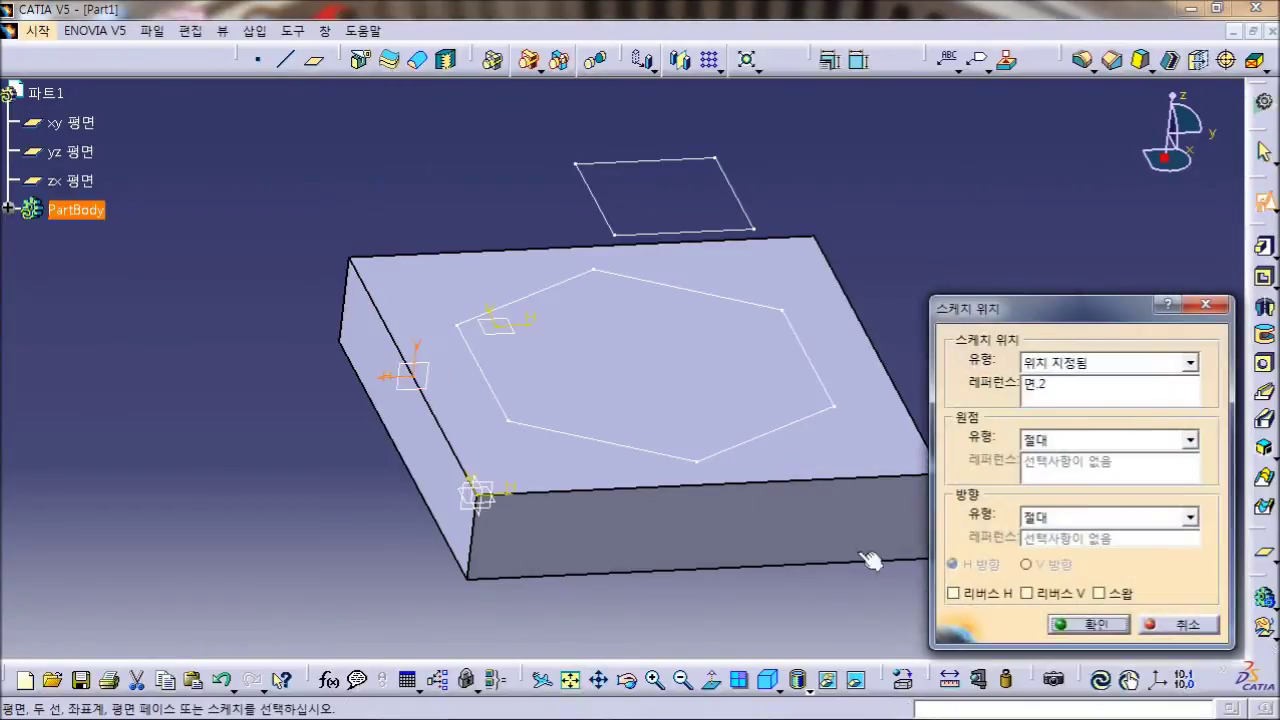
pyautogui.click(1012, 598)
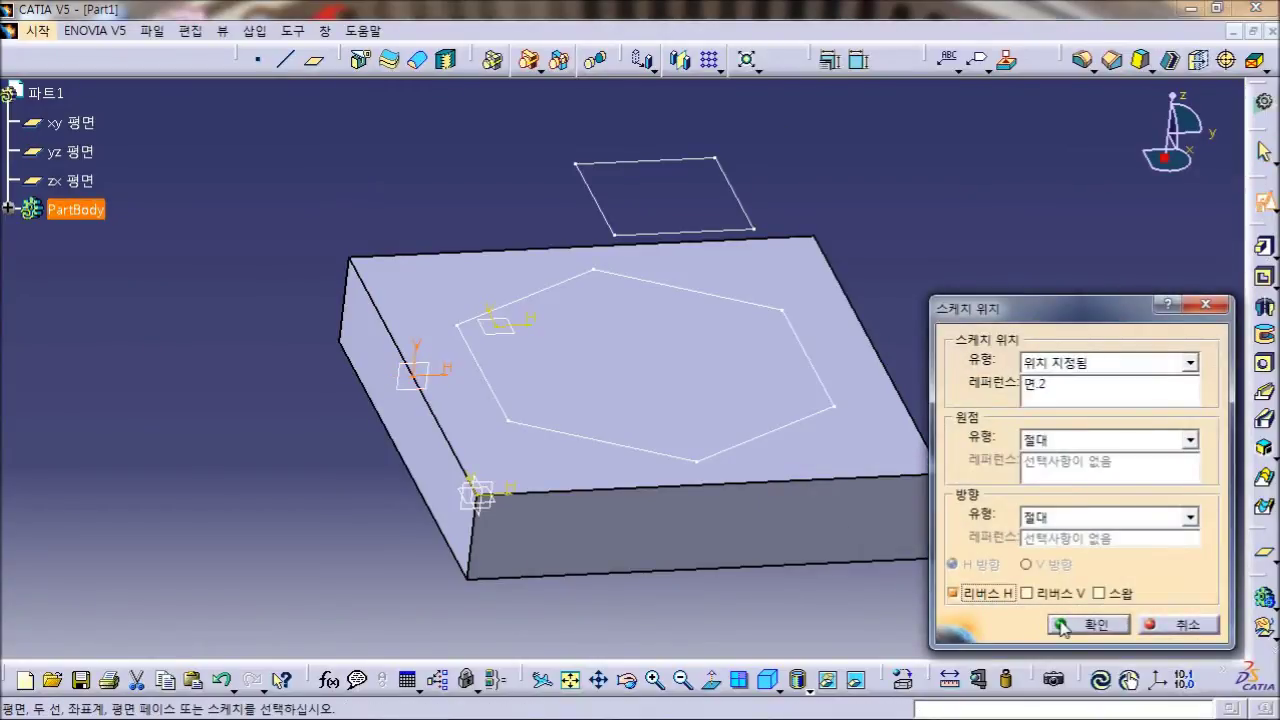
pyautogui.click(1062, 627)
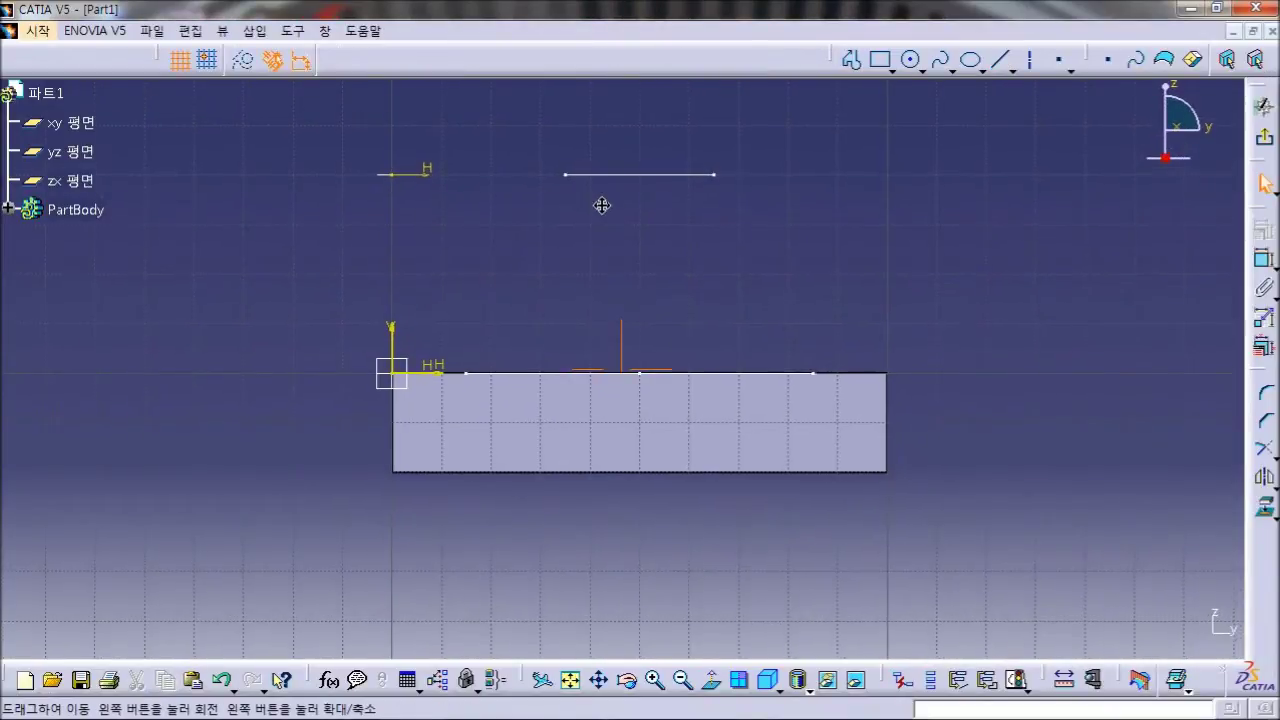
# Step: Project the left edge of the upper square onto the mid-plane sketch as a point
pyautogui.moveTo(601, 205); pyautogui.dragTo(644, 406, button='middle')
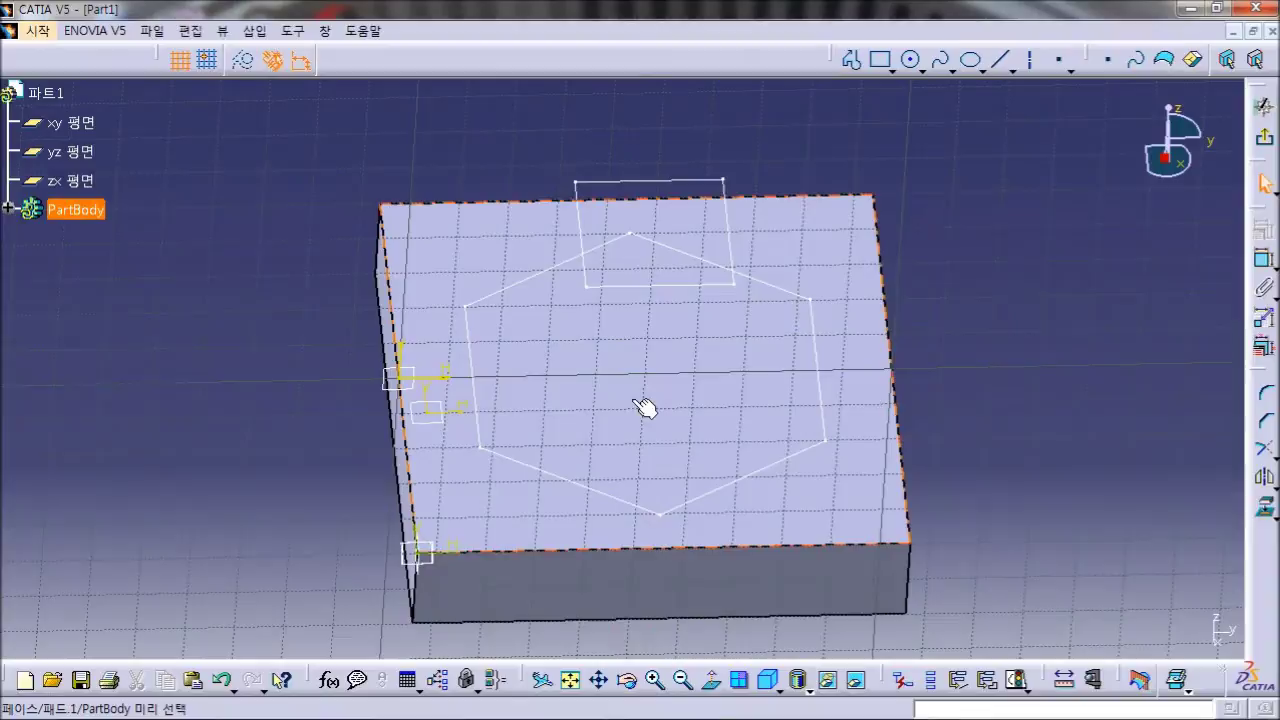
pyautogui.click(586, 246)
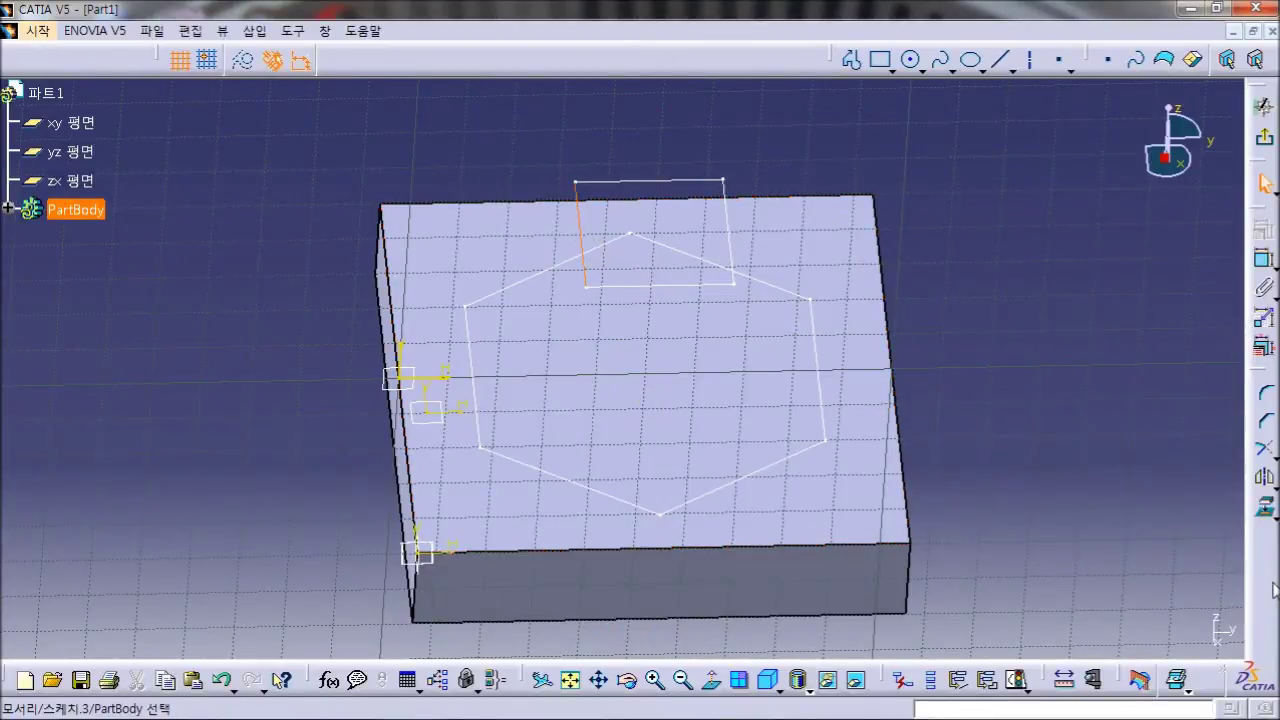
pyautogui.click(1265, 515)
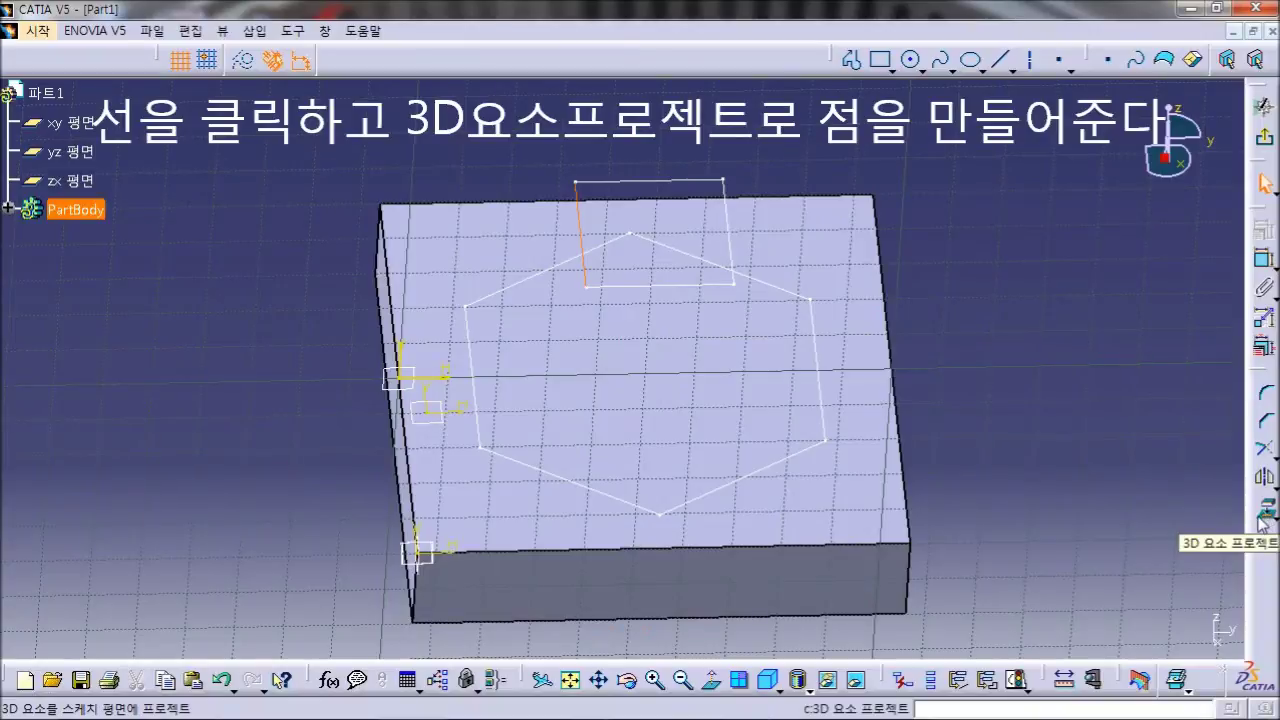
pyautogui.click(1265, 515)
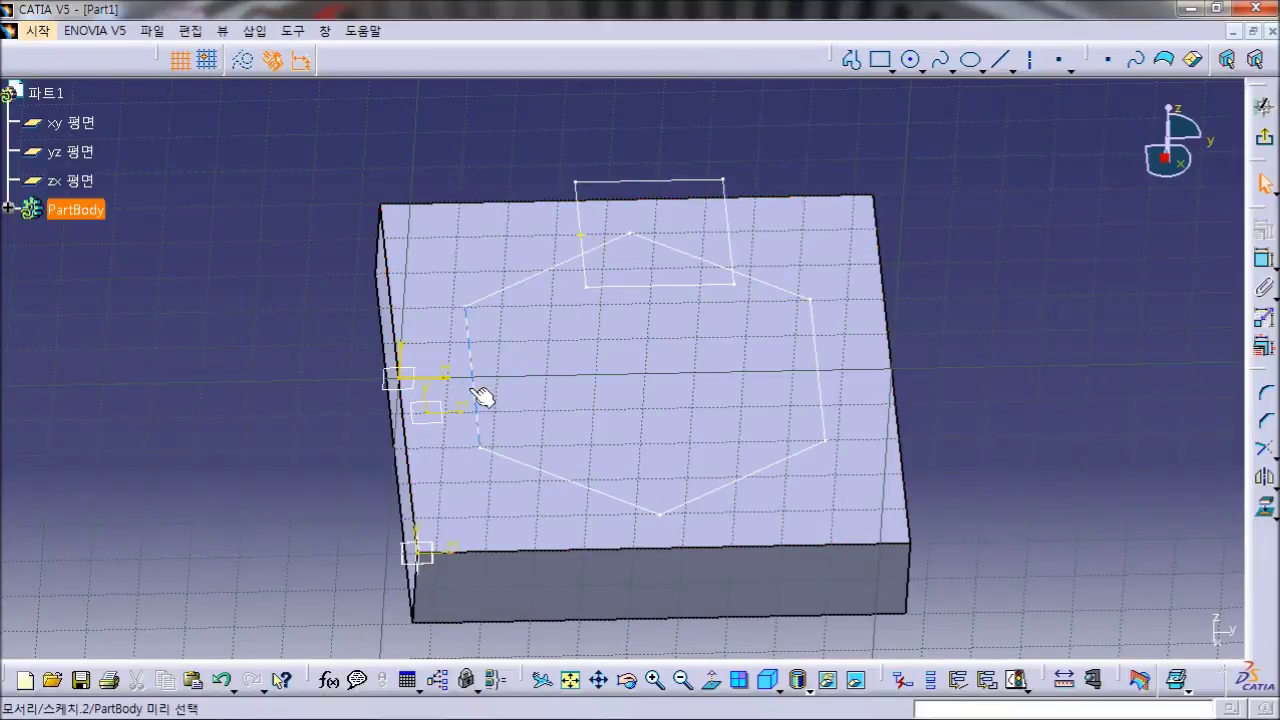
# Step: Project the hexagon's left edge onto the mid-plane sketch as a point and exit the sketch
pyautogui.click(473, 390)
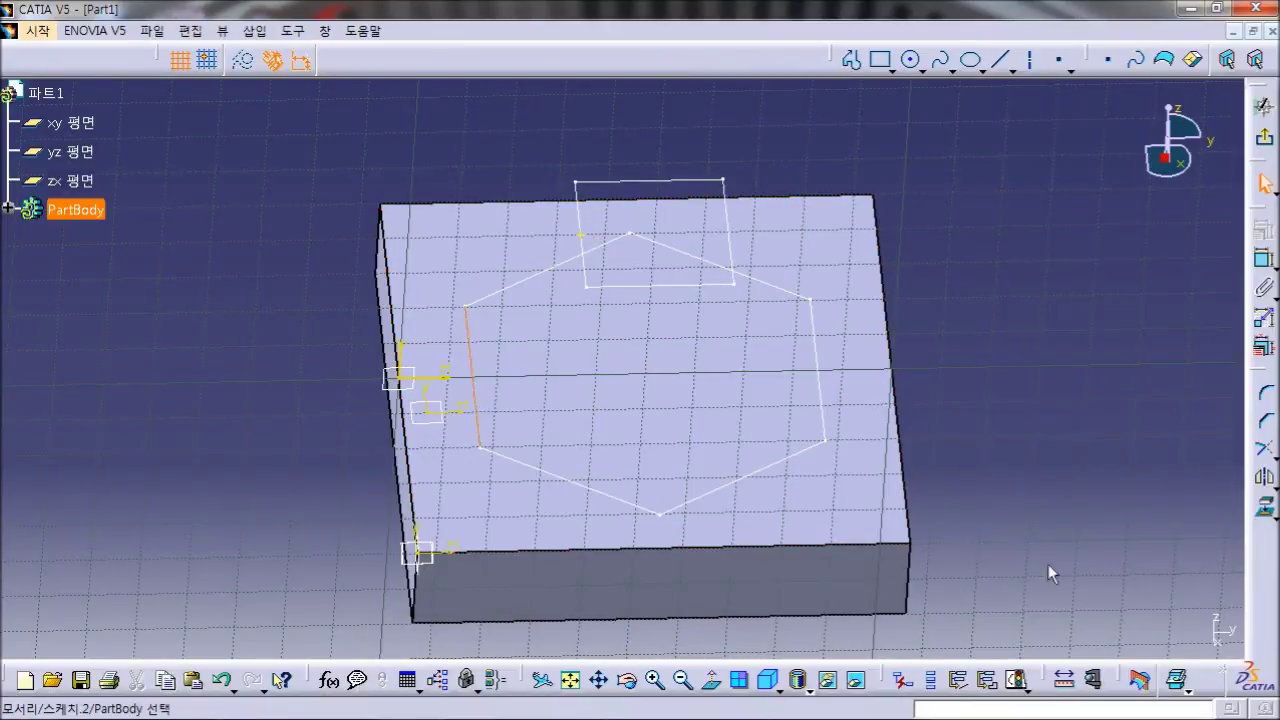
pyautogui.click(1268, 515)
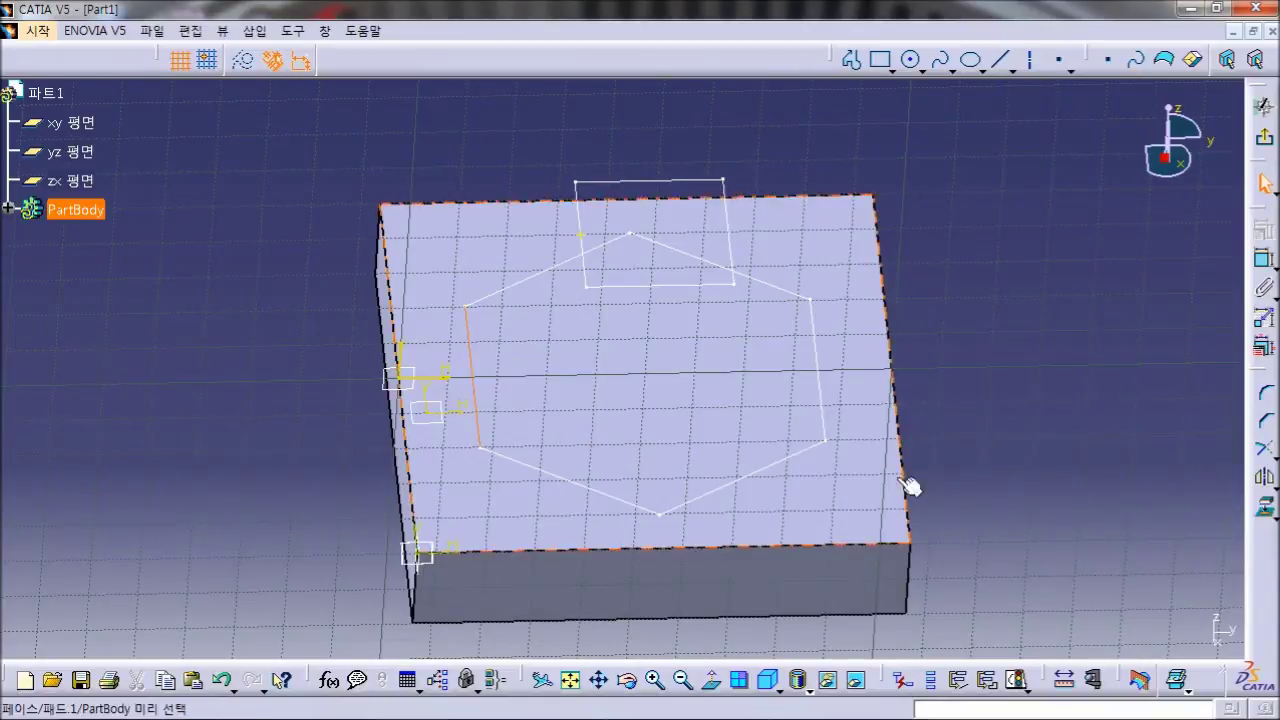
pyautogui.click(1005, 385)
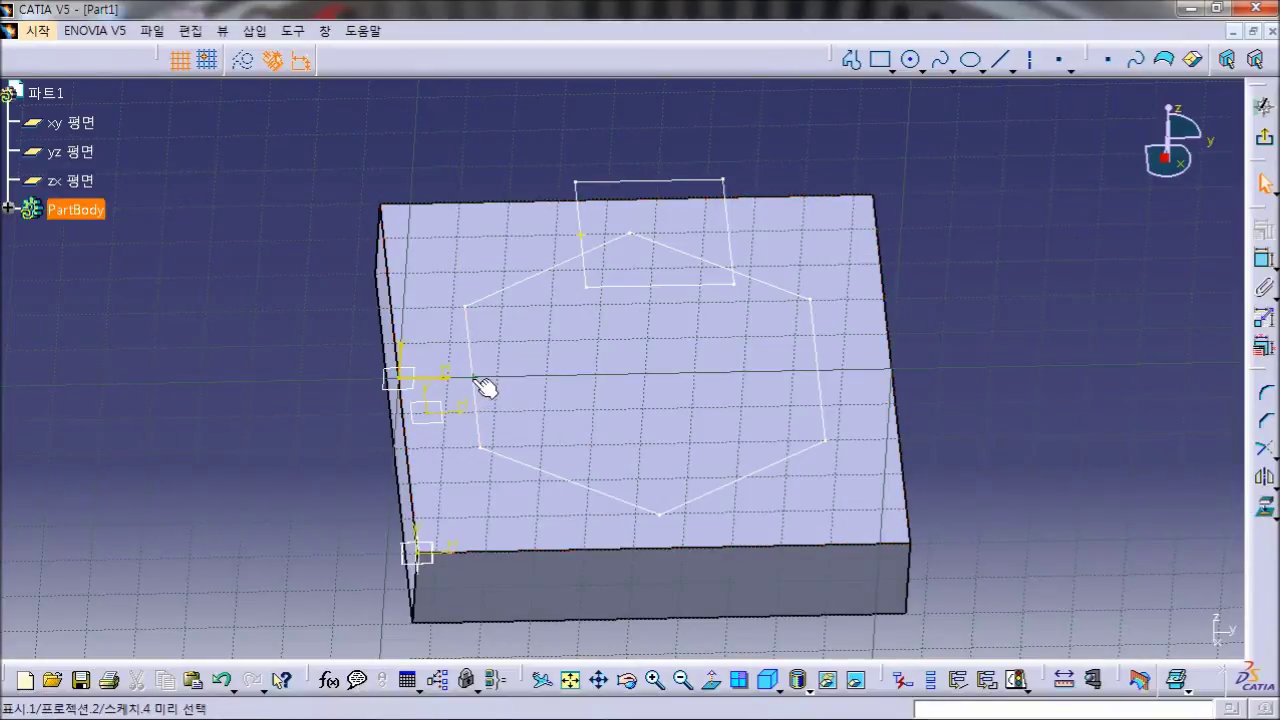
pyautogui.moveTo(574, 426); pyautogui.dragTo(560, 323, button='middle')
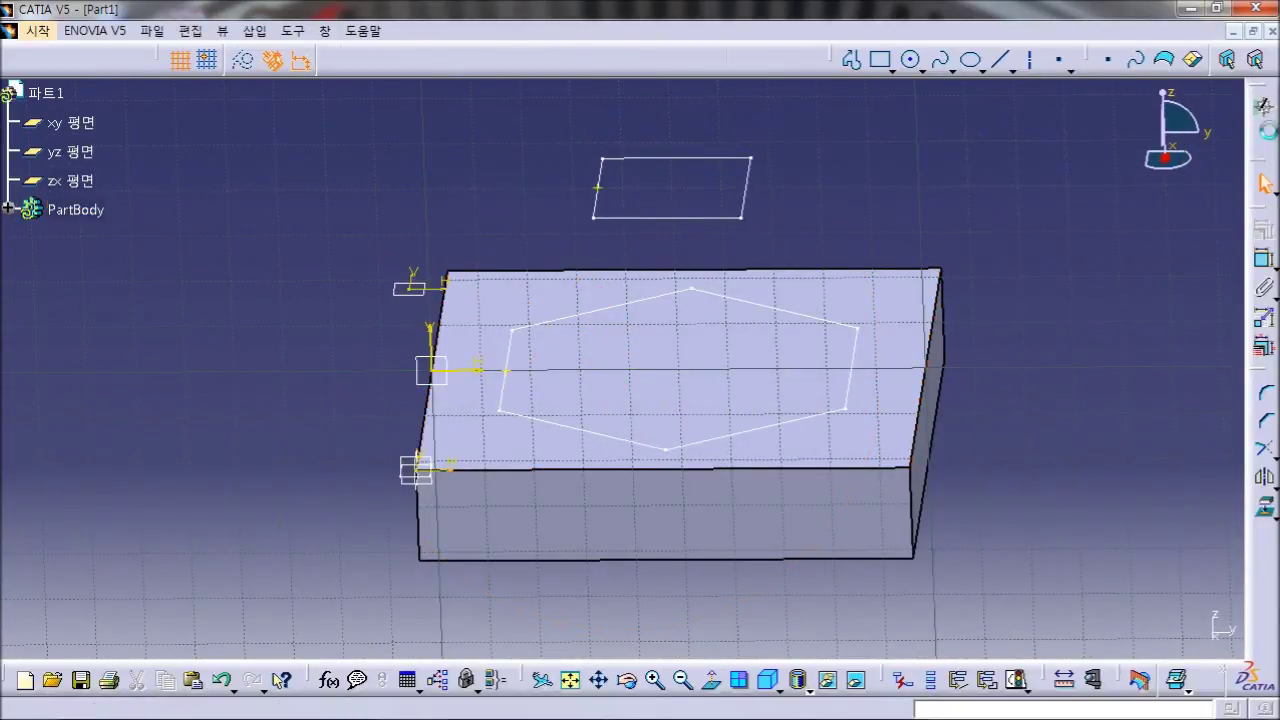
pyautogui.click(1266, 134)
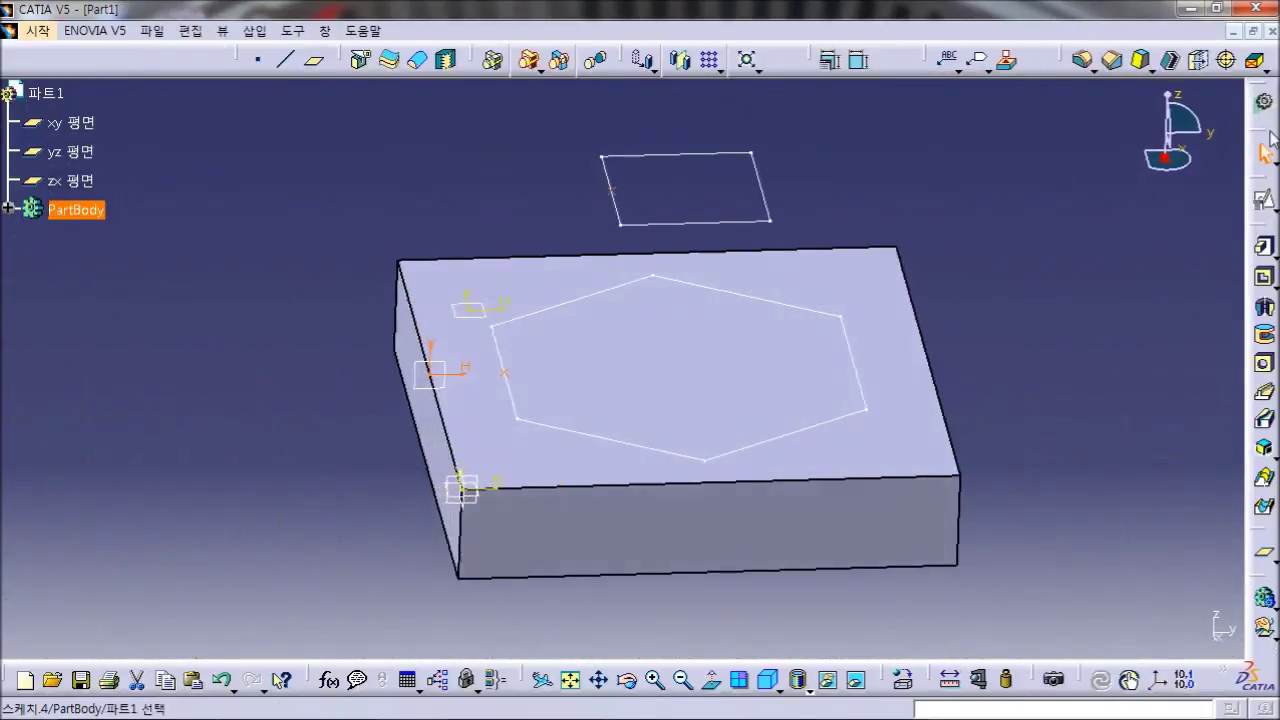
pyautogui.click(961, 284)
# Step: Start a multi-section solid with the upper square as section 1 and the hexagon as section 2
pyautogui.moveTo(1065, 433); pyautogui.dragTo(887, 474, button='middle')
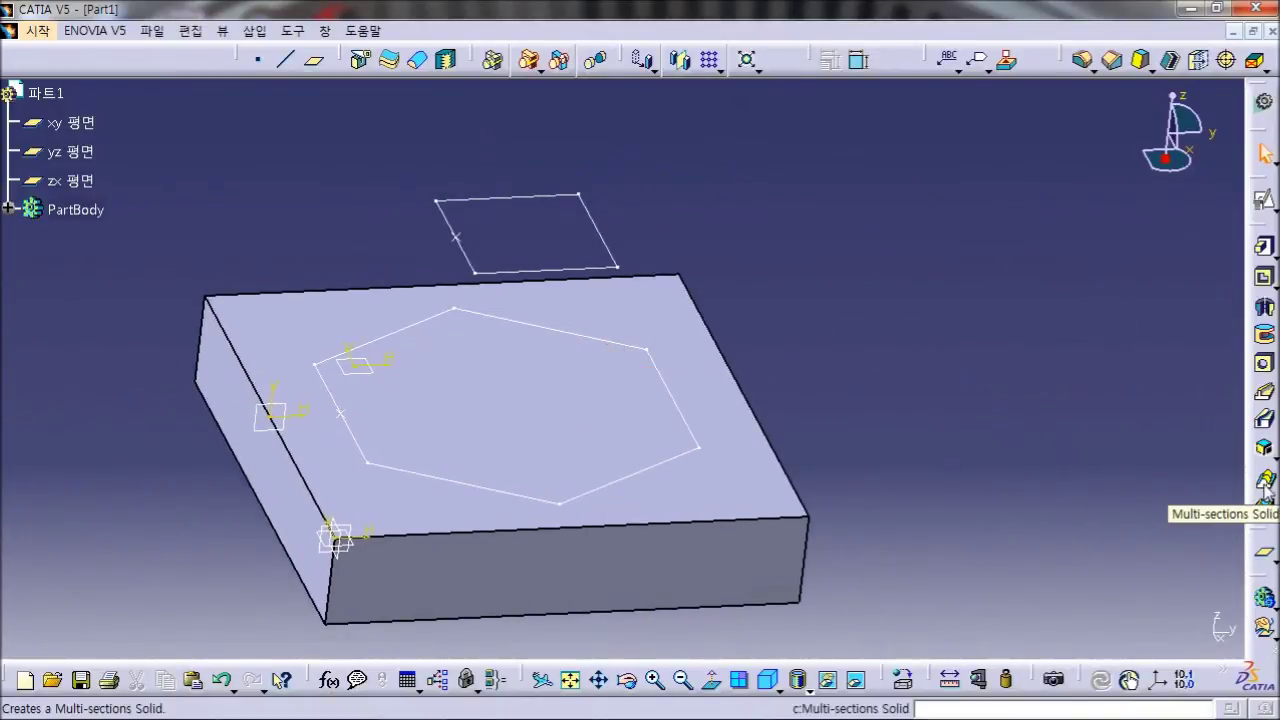
pyautogui.click(1265, 484)
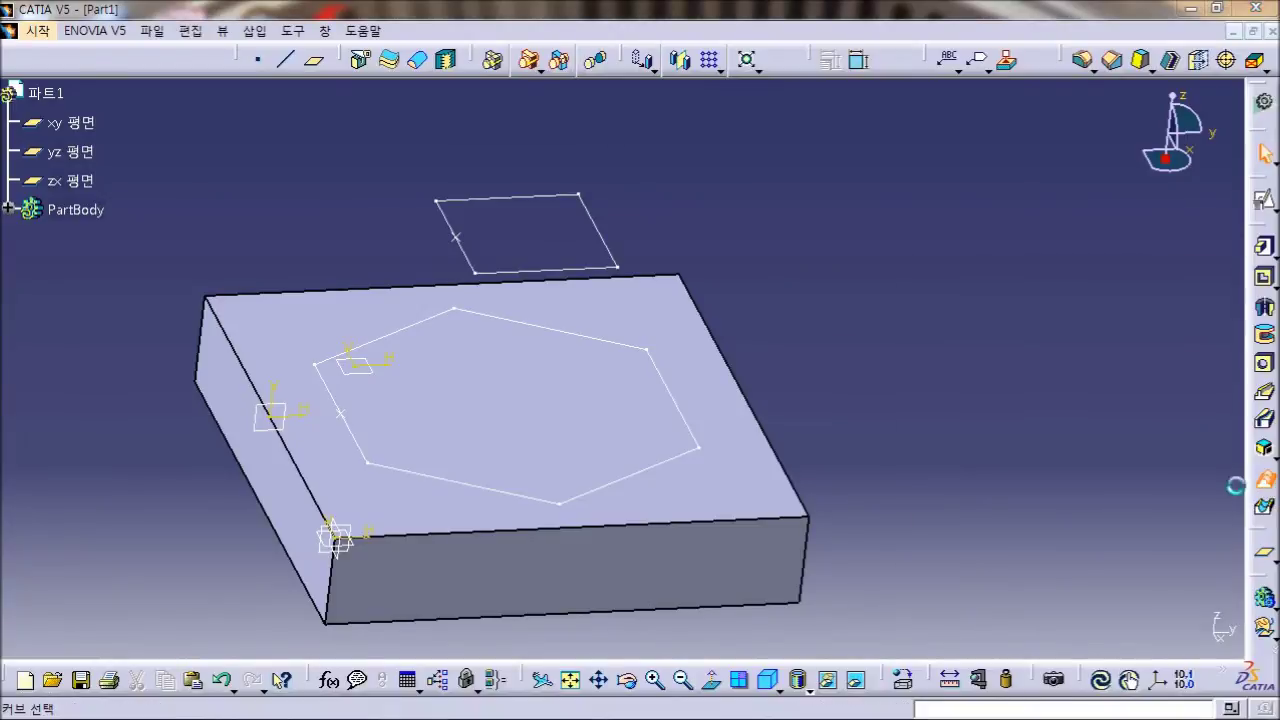
pyautogui.click(548, 270)
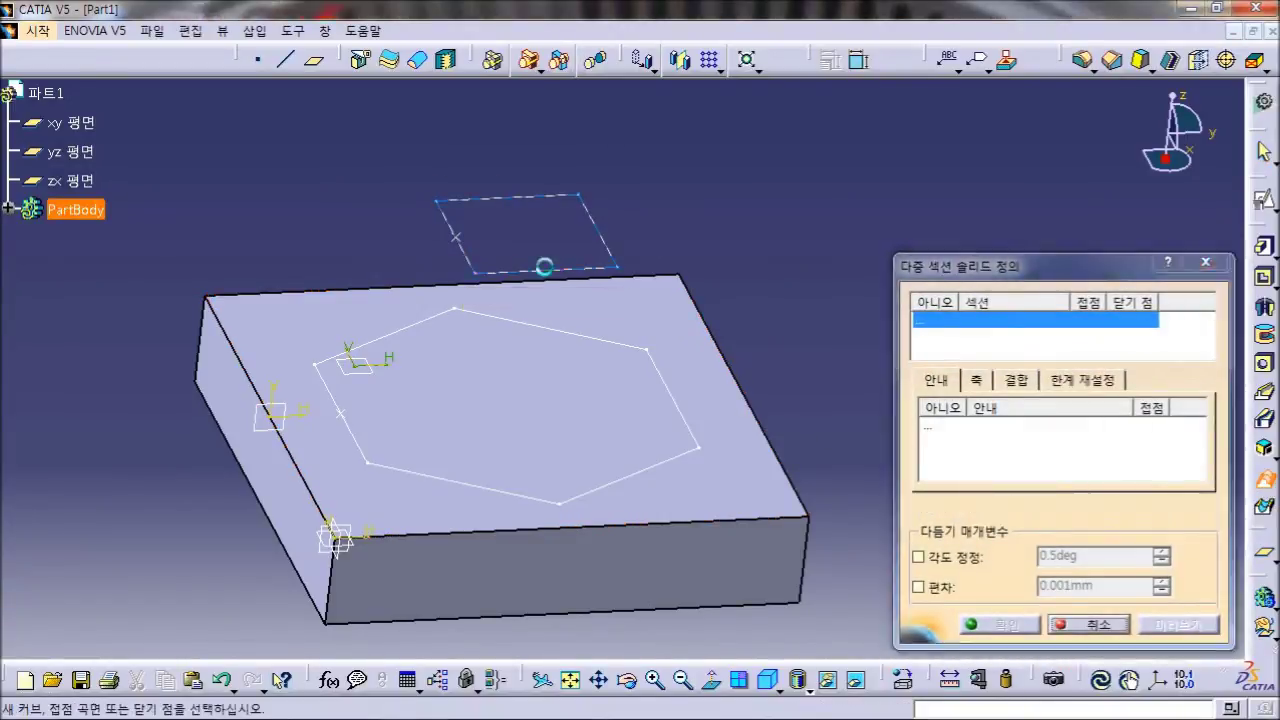
pyautogui.click(472, 485)
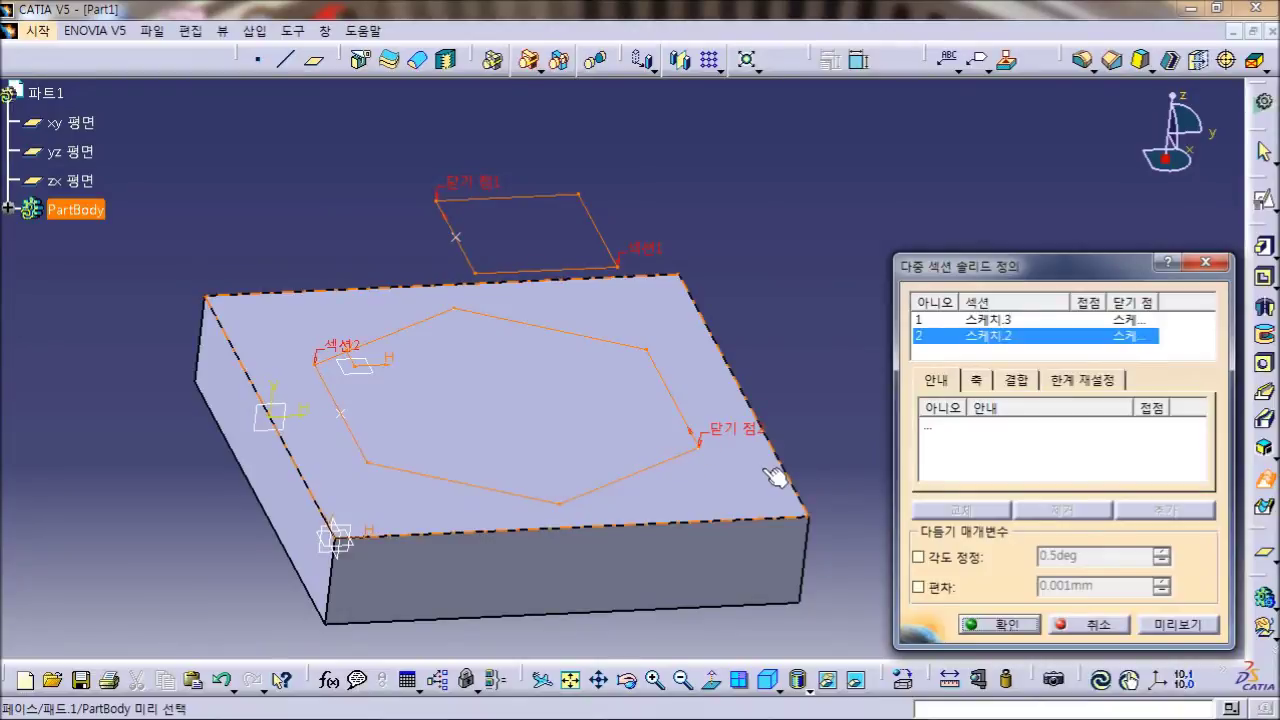
# Step: Replace the closing points of both sections with the projected points on the left edges of the square and the hexagon
pyautogui.rightClick(463, 190)
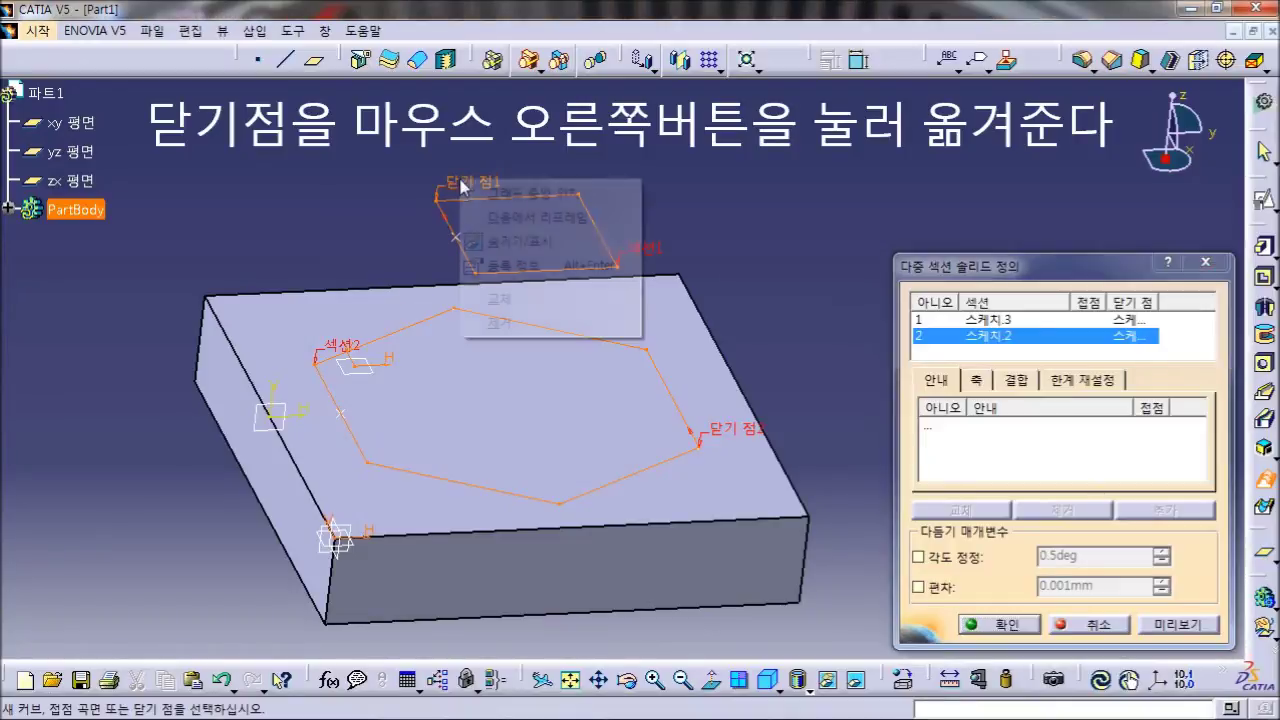
pyautogui.click(501, 301)
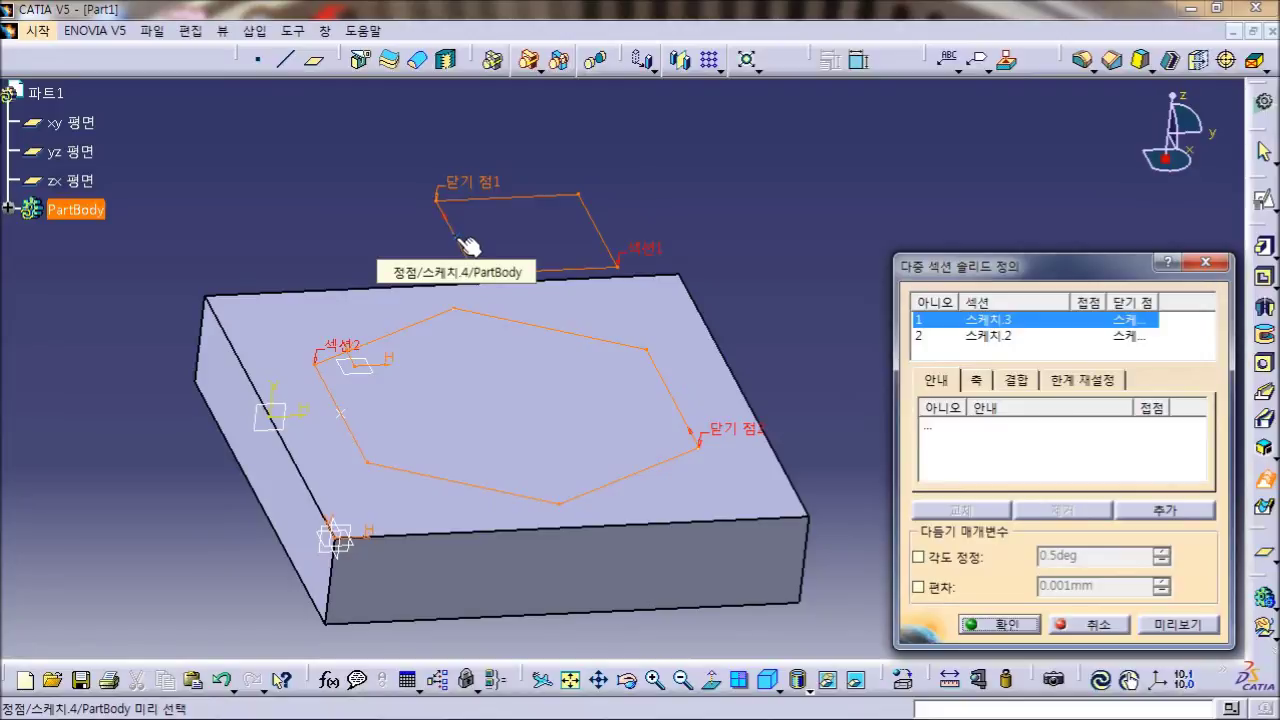
pyautogui.click(455, 238)
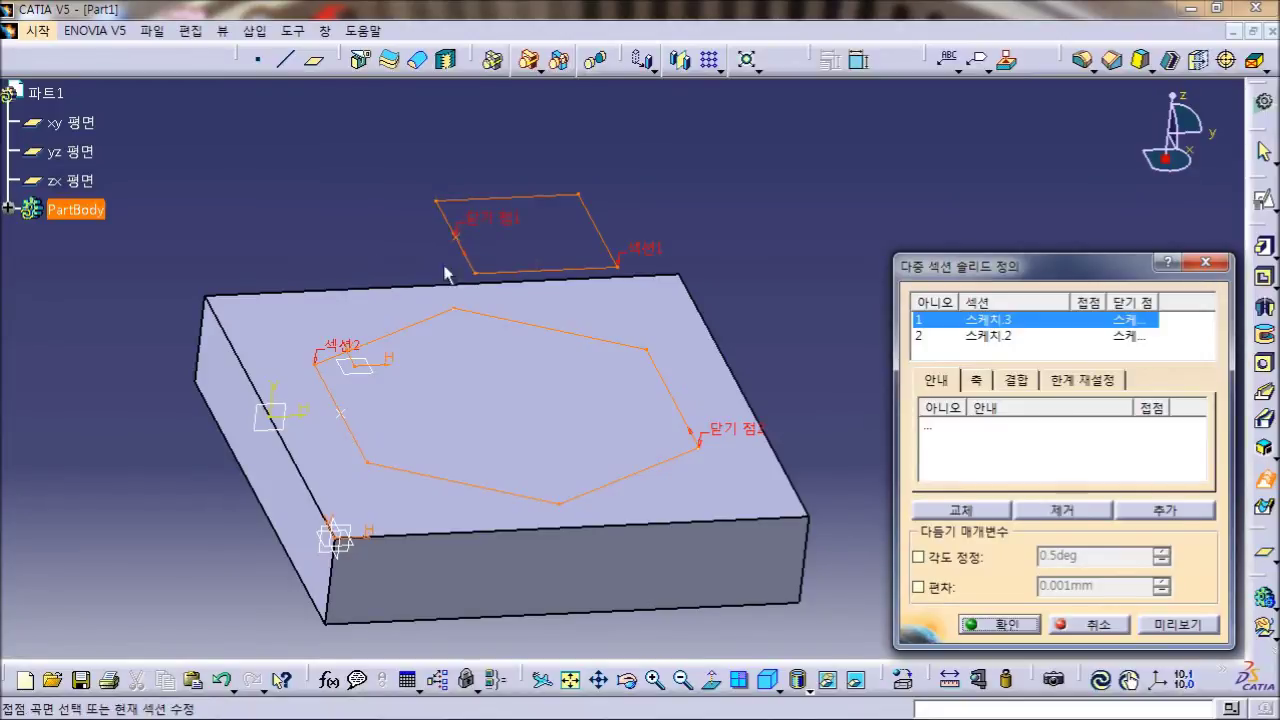
pyautogui.rightClick(740, 438)
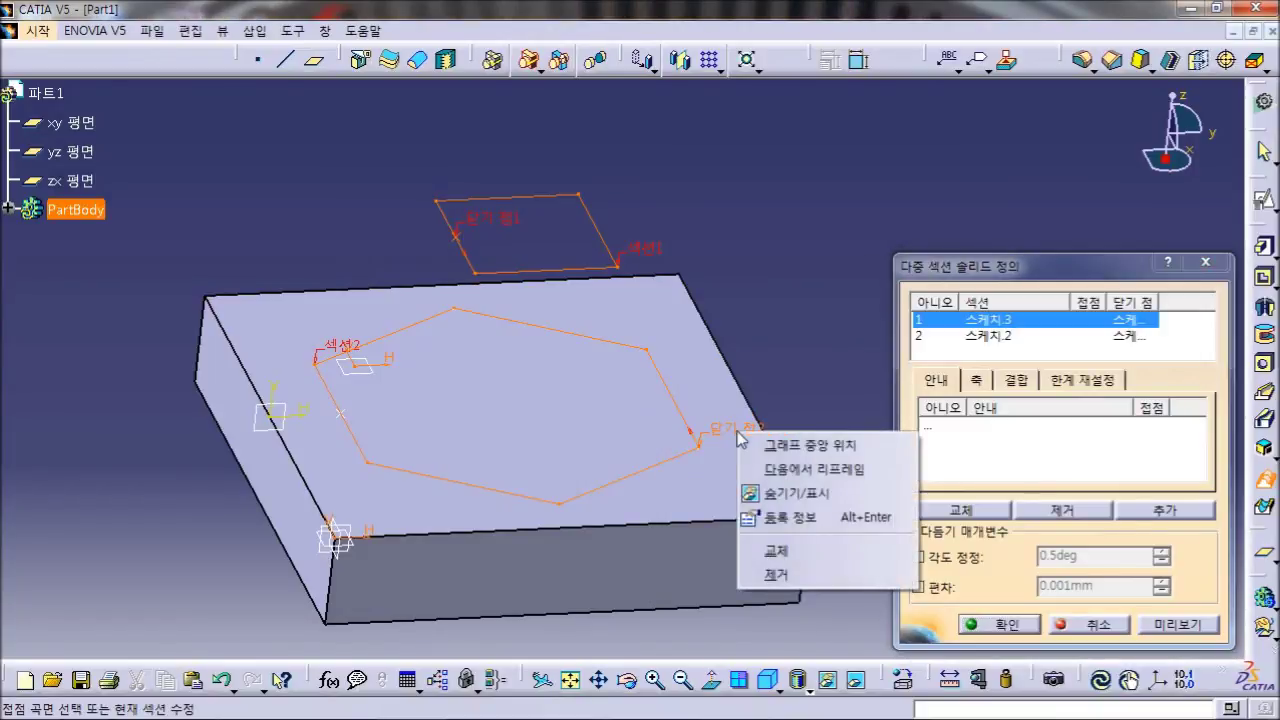
pyautogui.click(766, 556)
pyautogui.click(346, 426)
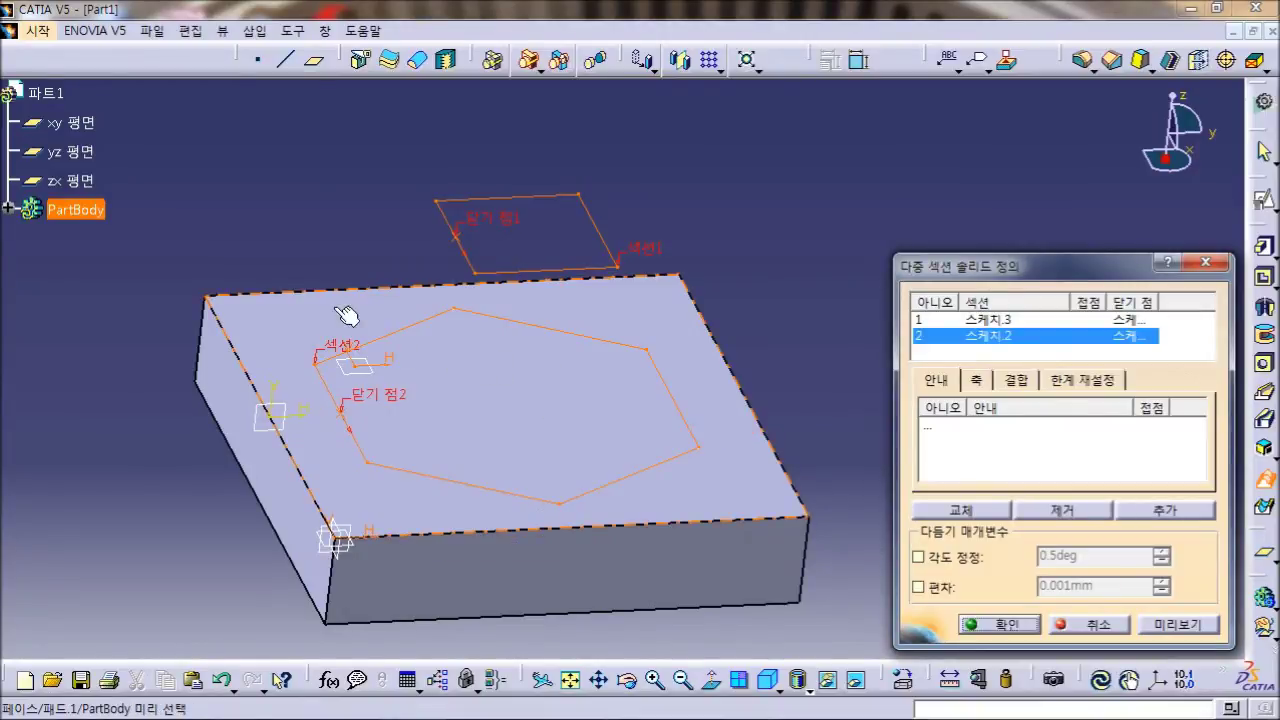
# Step: Check that the closing arrows of both sections run the same way and try to preview the solid with tangency-then-curvature coupling
pyautogui.moveTo(389, 237); pyautogui.dragTo(633, 351, button='middle')
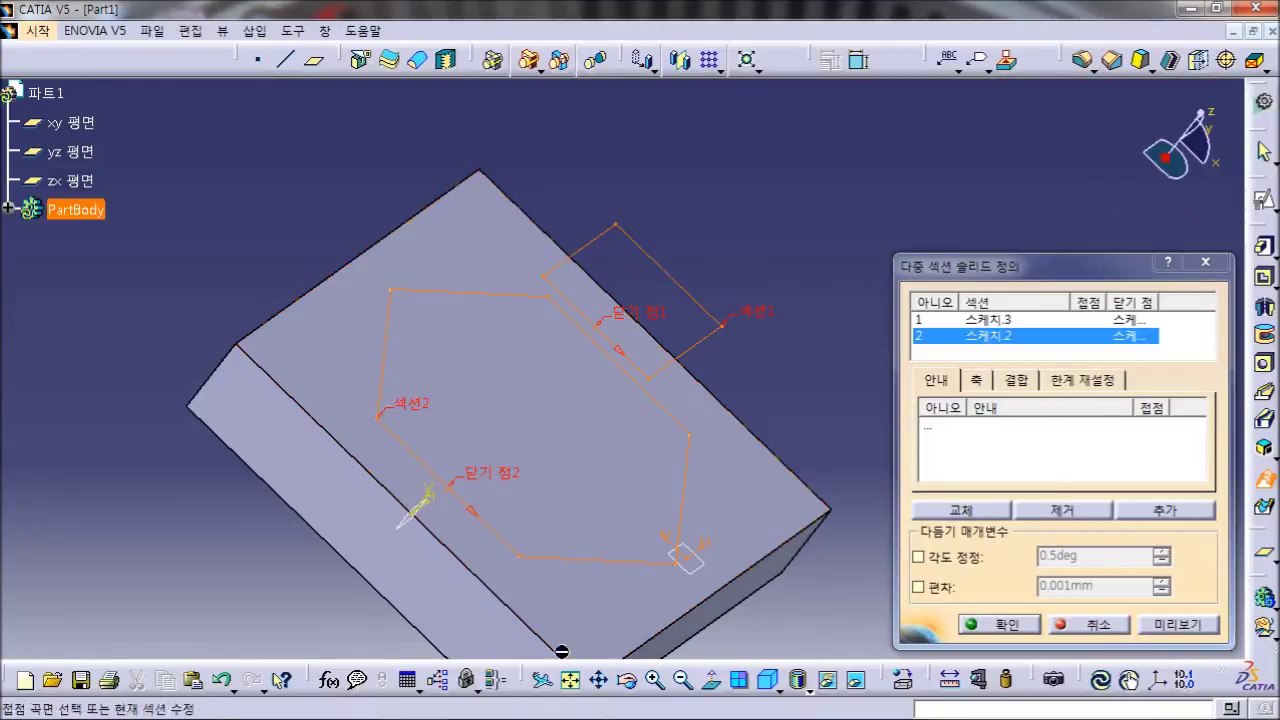
pyautogui.moveTo(823, 438)
pyautogui.mouseDown(button='middle')
pyautogui.moveTo(646, 466)
pyautogui.moveTo(557, 277)
pyautogui.moveTo(540, 200)
pyautogui.moveTo(659, 436)
pyautogui.moveTo(674, 337)
pyautogui.moveTo(766, 340)
pyautogui.moveTo(466, 360)
pyautogui.mouseUp(button='middle')
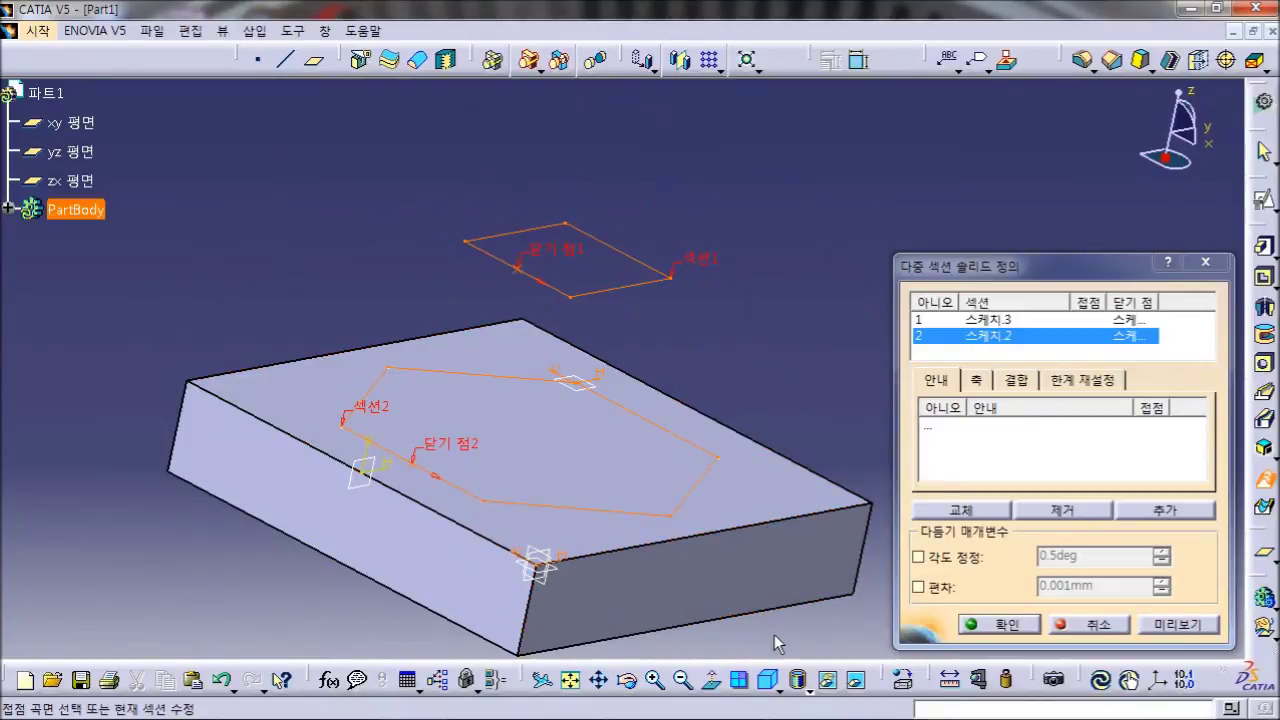
pyautogui.moveTo(743, 580)
pyautogui.mouseDown(button='middle')
pyautogui.moveTo(651, 611)
pyautogui.moveTo(623, 594)
pyautogui.moveTo(640, 606)
pyautogui.mouseUp(button='middle')
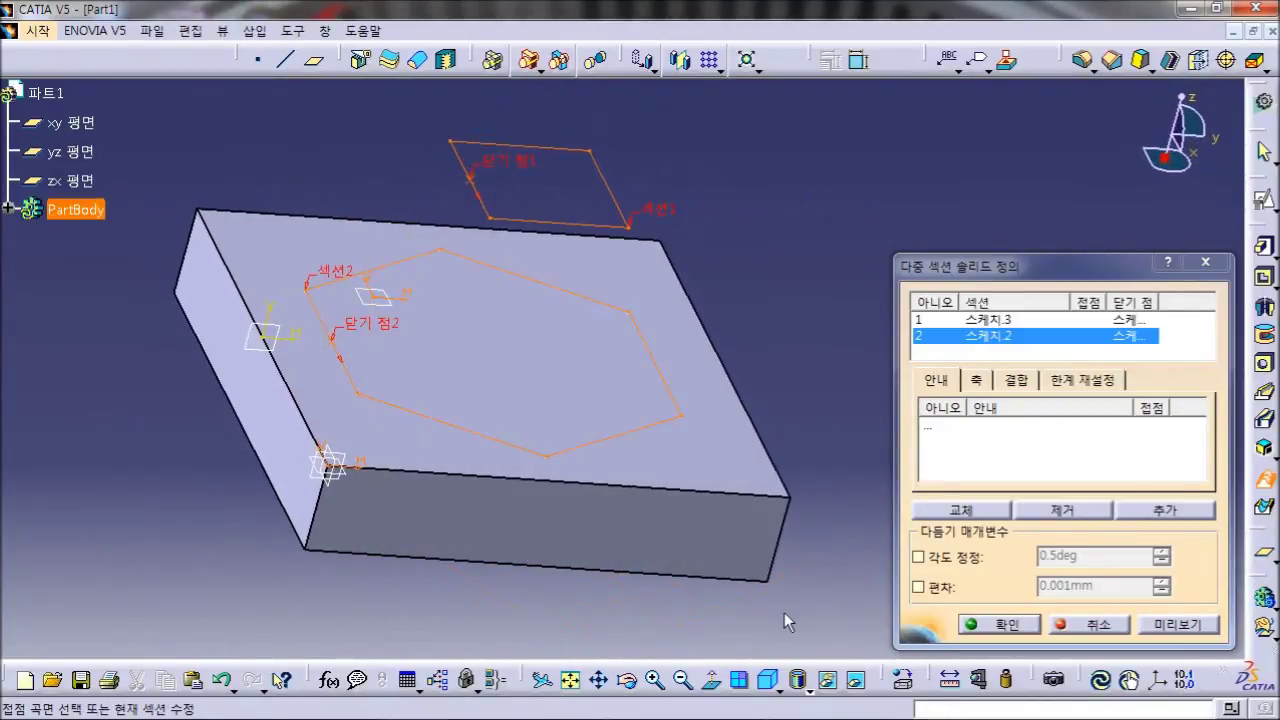
pyautogui.click(1176, 626)
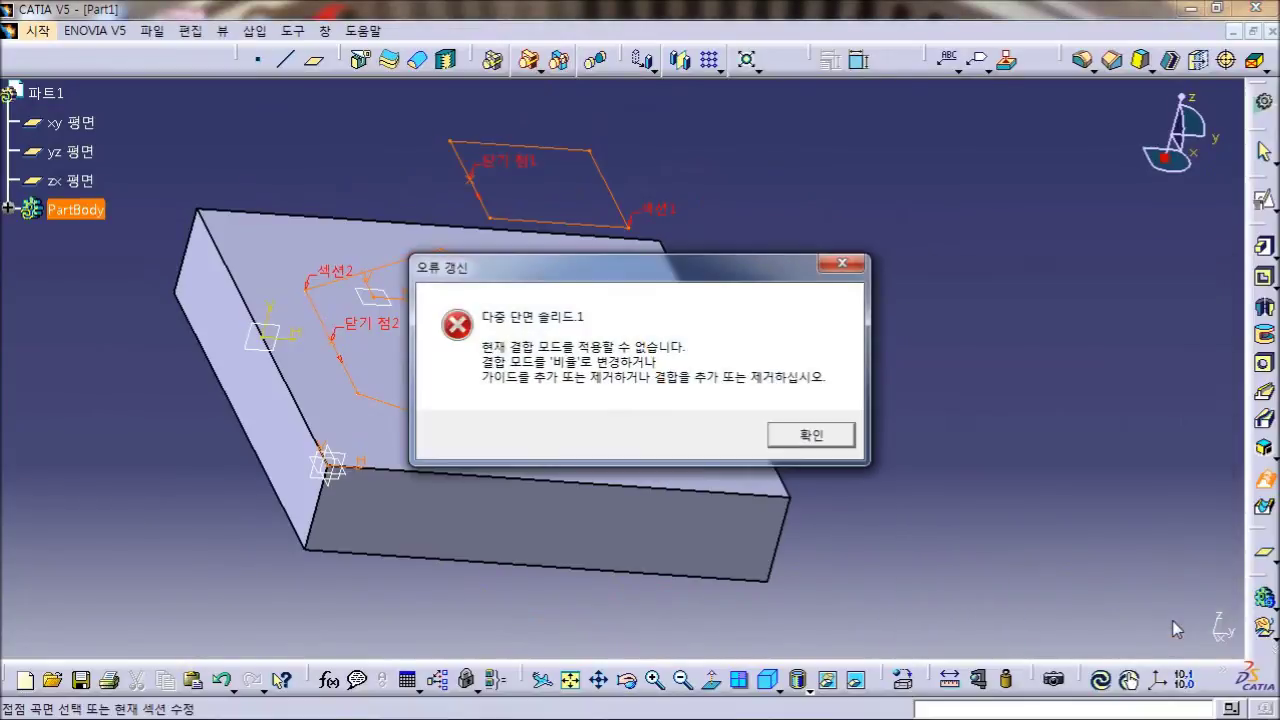
pyautogui.click(829, 437)
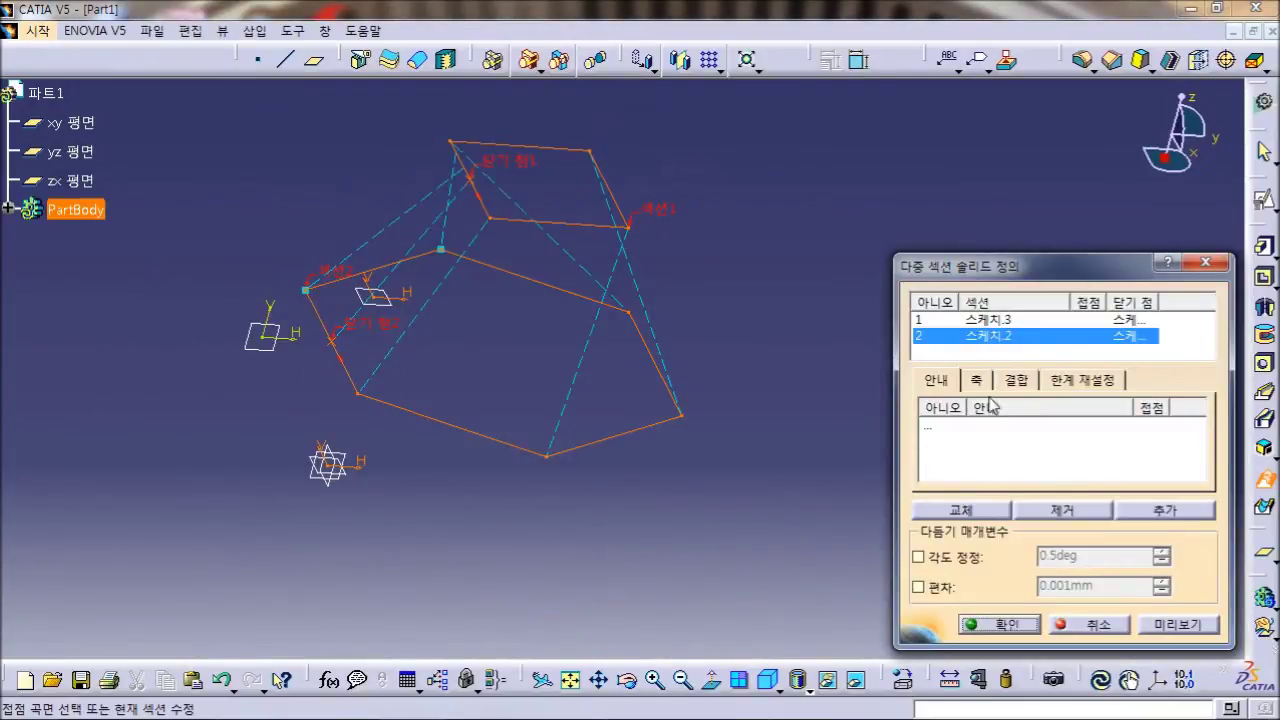
# Step: Set the section coupling to ratio (비율), preview the result and create the multi-section solid
pyautogui.click(1015, 380)
pyautogui.click(1030, 410)
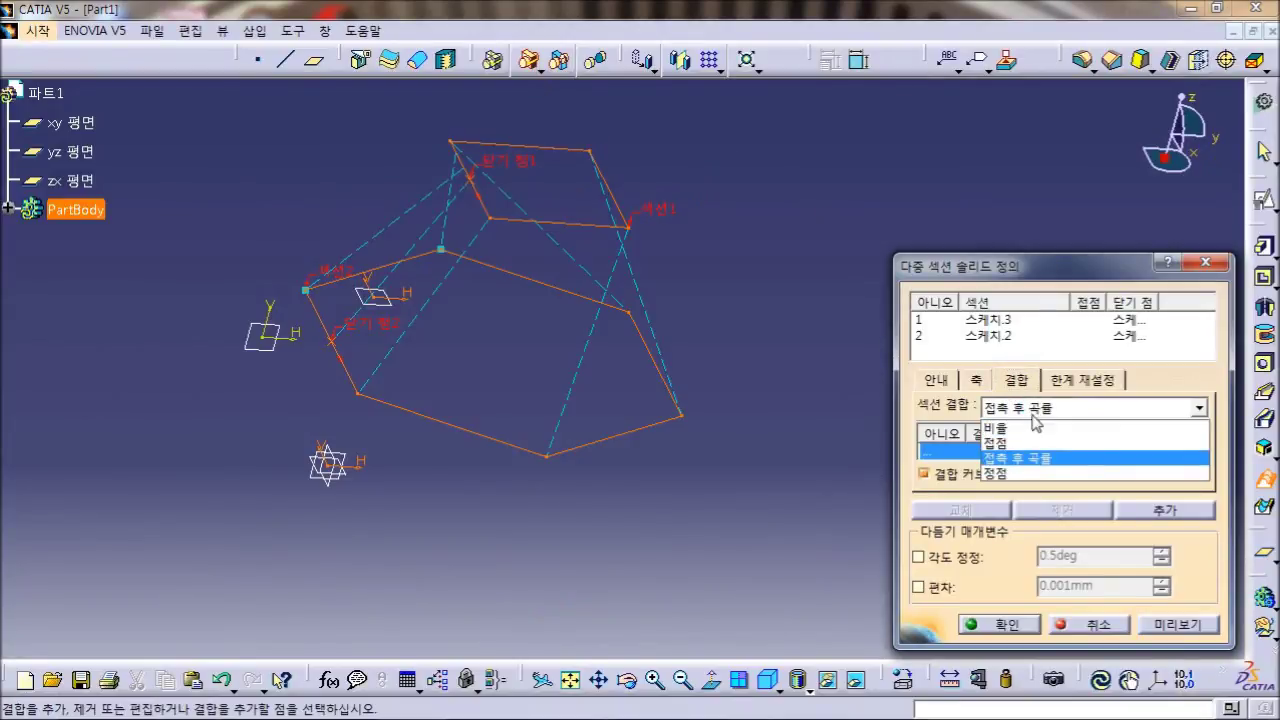
pyautogui.click(1043, 430)
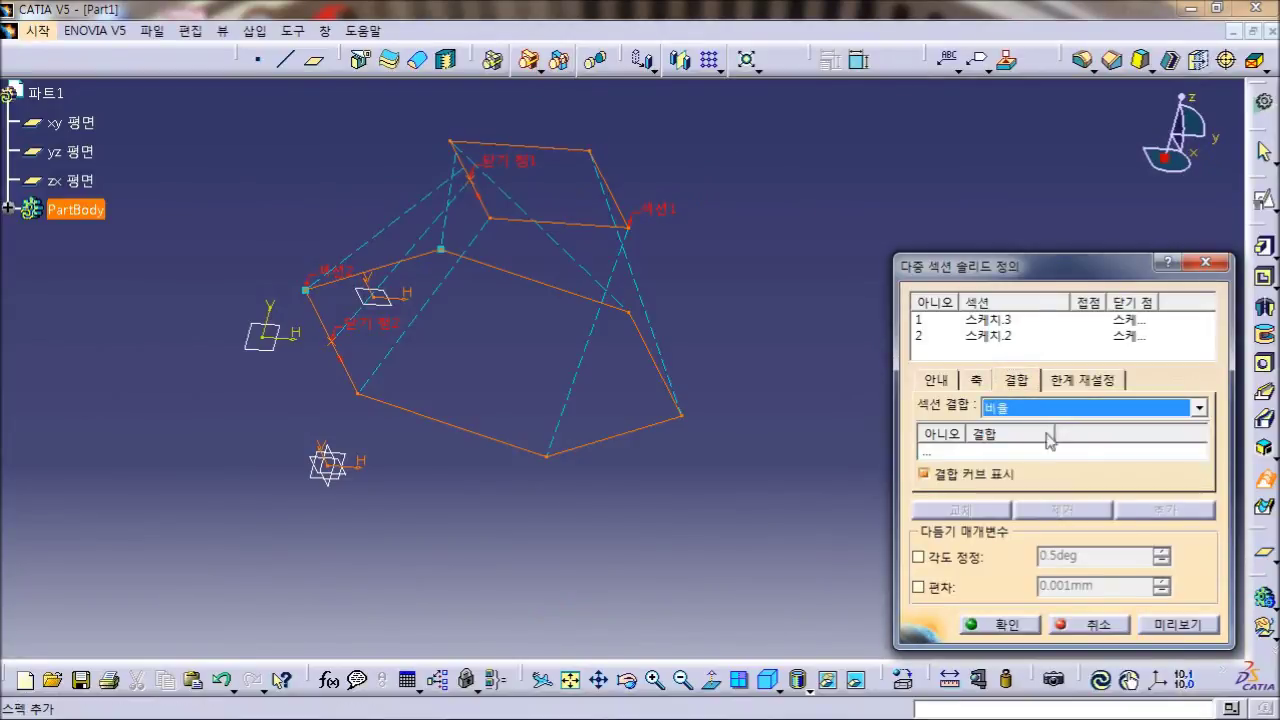
pyautogui.click(1178, 626)
pyautogui.click(1030, 620)
# Step: Inspect the faces of the blended solid from several angles and undo the multi-section solid
pyautogui.moveTo(918, 286); pyautogui.dragTo(892, 369, button='middle')
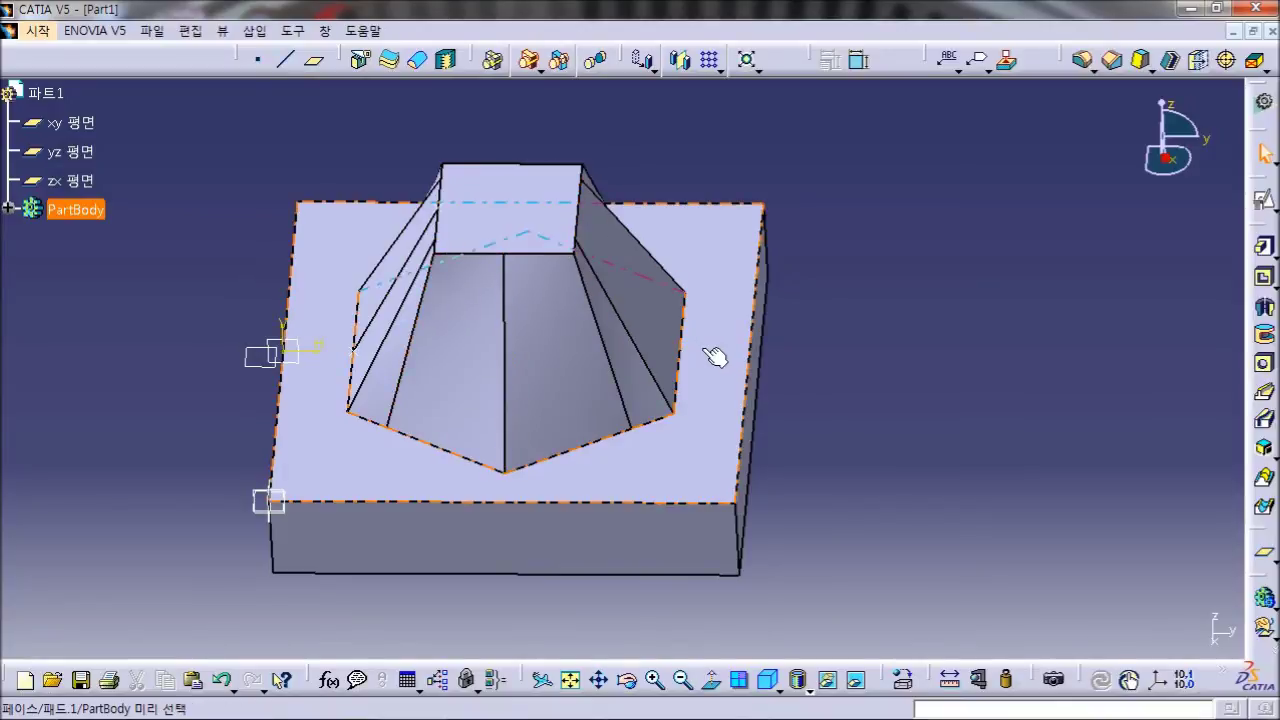
pyautogui.click(354, 179)
pyautogui.moveTo(378, 155); pyautogui.dragTo(466, 286, button='middle')
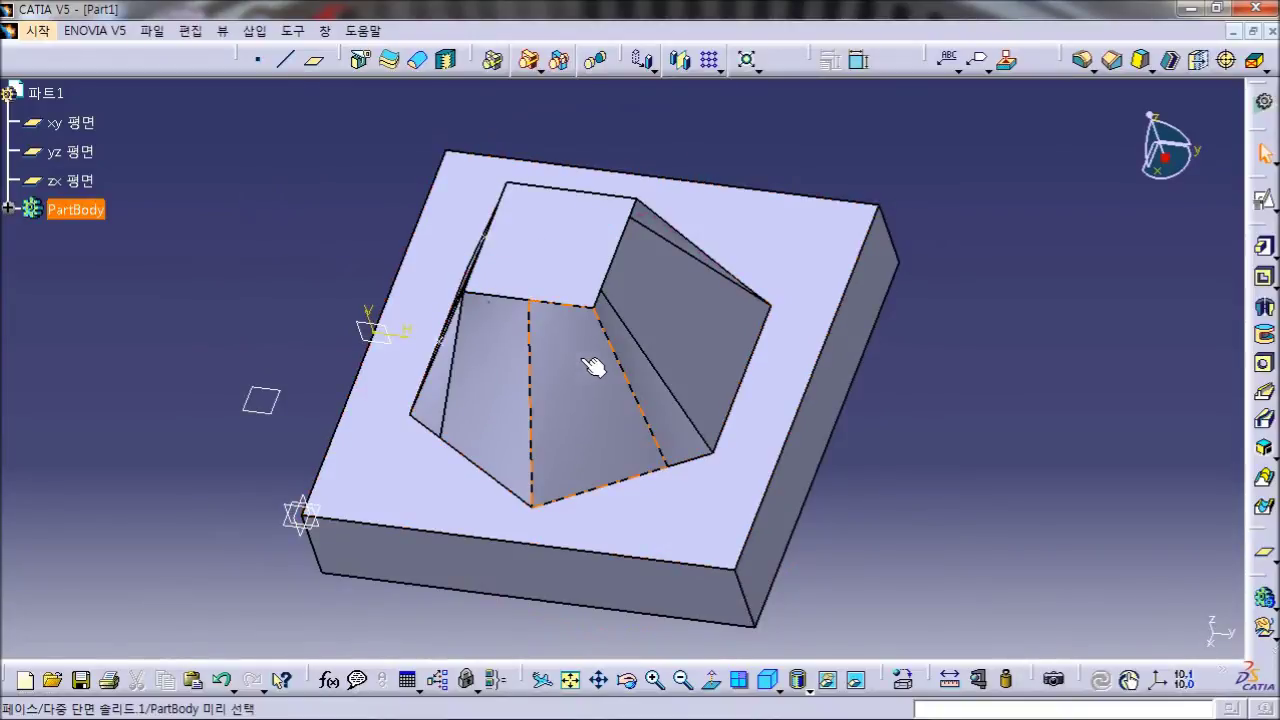
pyautogui.hotkey('ctrl', 'z')
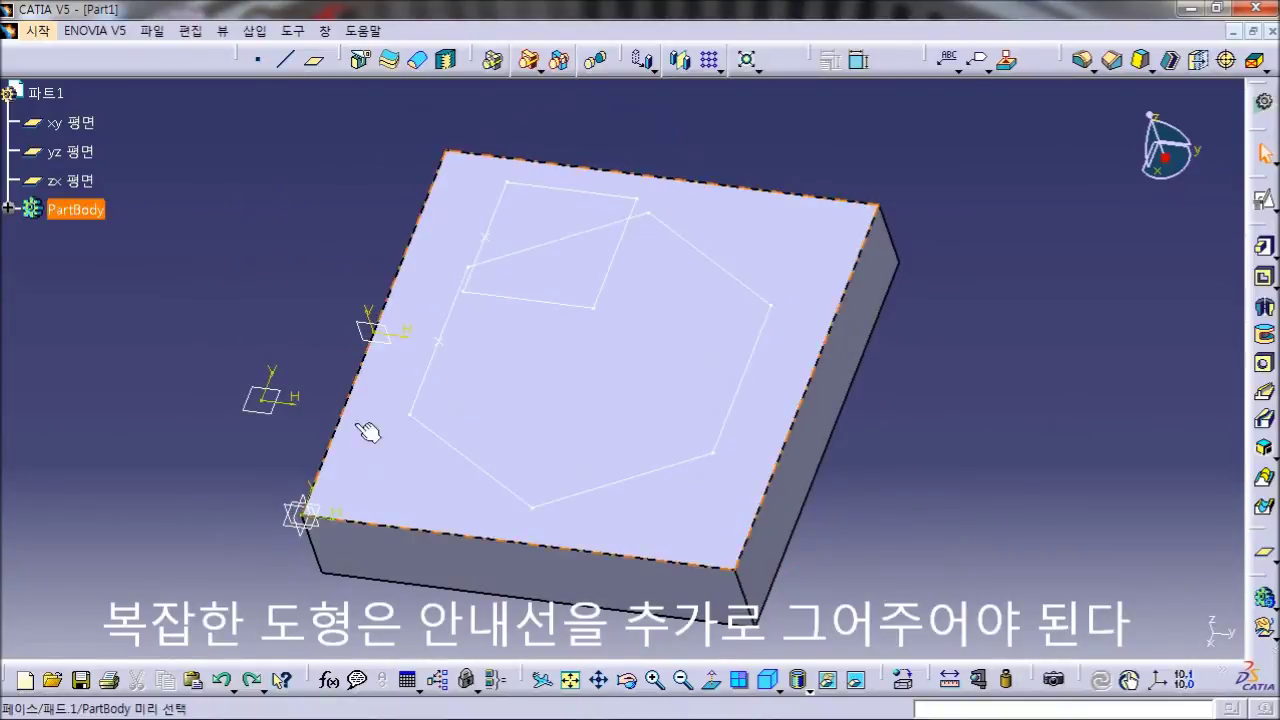
# Step: Expand PartBody and reopen the mid-plane sketch 스케치.4 that holds the two projected points
pyautogui.moveTo(372, 330); pyautogui.dragTo(432, 410, button='middle')
pyautogui.click(432, 410)
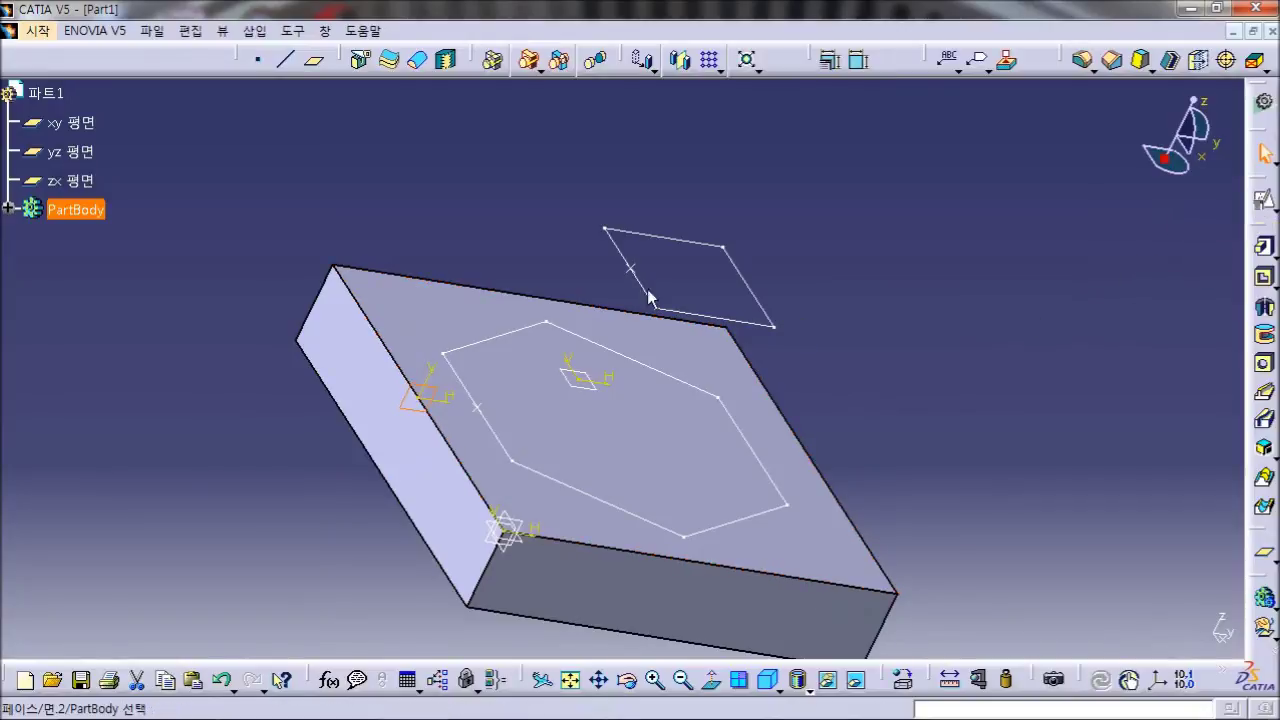
pyautogui.click(8, 208)
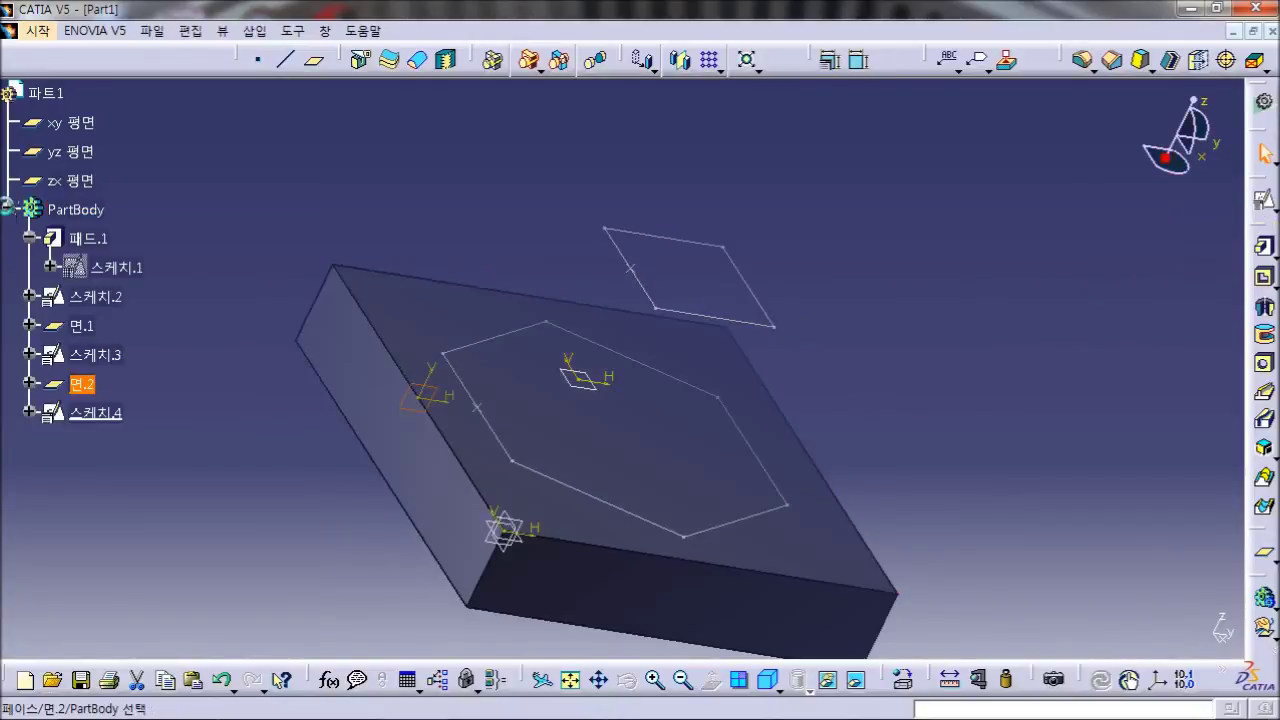
pyautogui.doubleClick(95, 412)
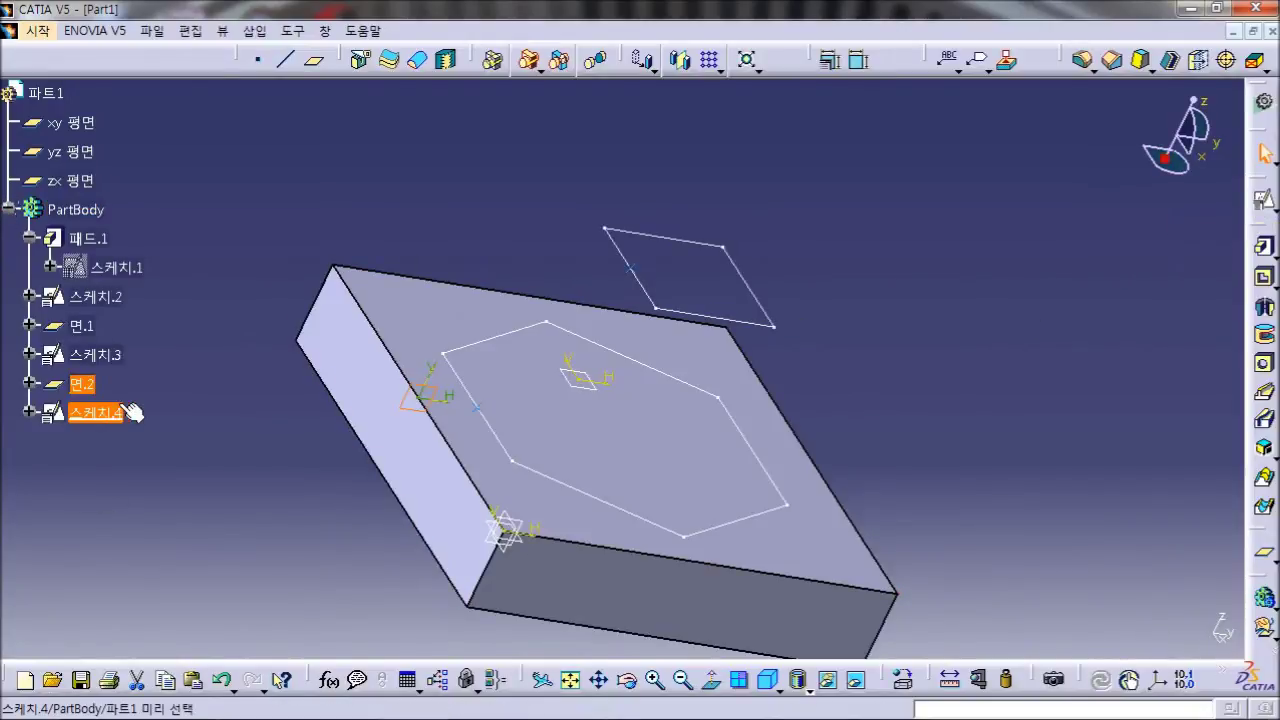
# Step: Draw a guide line from the upper square's projected point to the hexagon's projected point and exit the sketch
pyautogui.moveTo(369, 477)
pyautogui.keyDown('ctrl'); pyautogui.mouseDown(button='middle')
pyautogui.moveTo(374, 503)
pyautogui.moveTo(386, 451)
pyautogui.mouseUp(button='middle'); pyautogui.keyUp('ctrl')
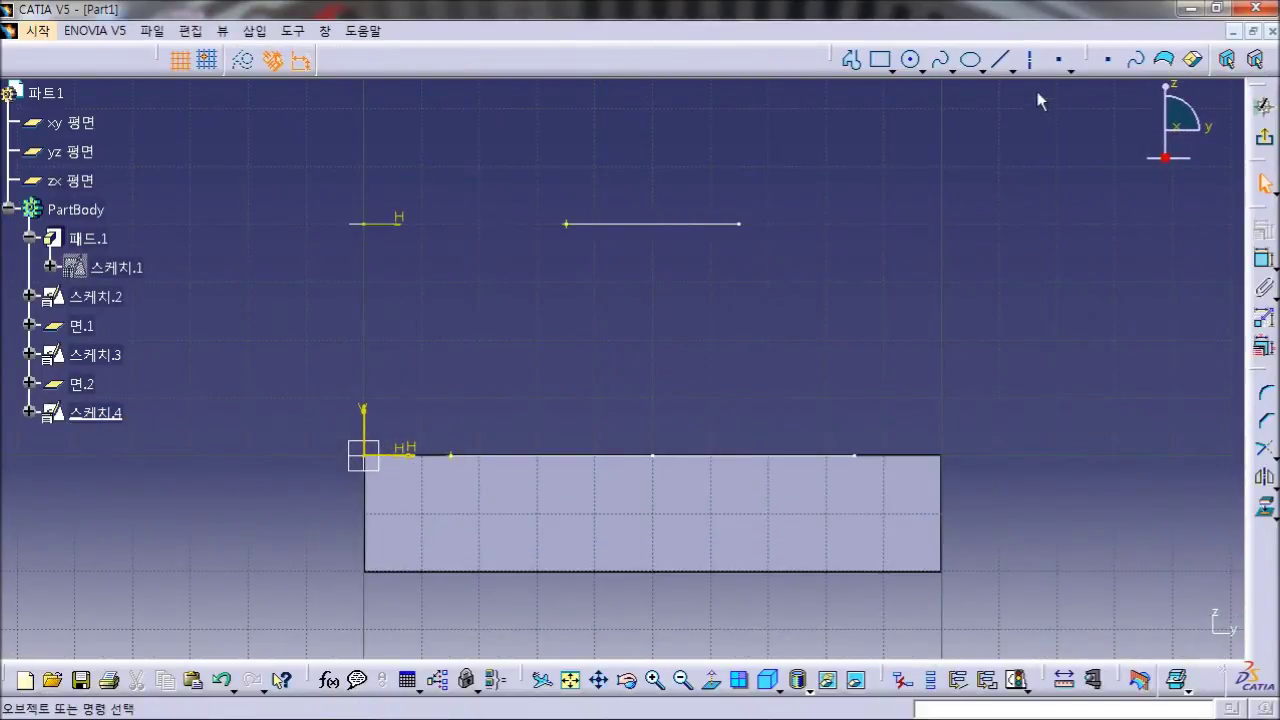
pyautogui.click(1003, 64)
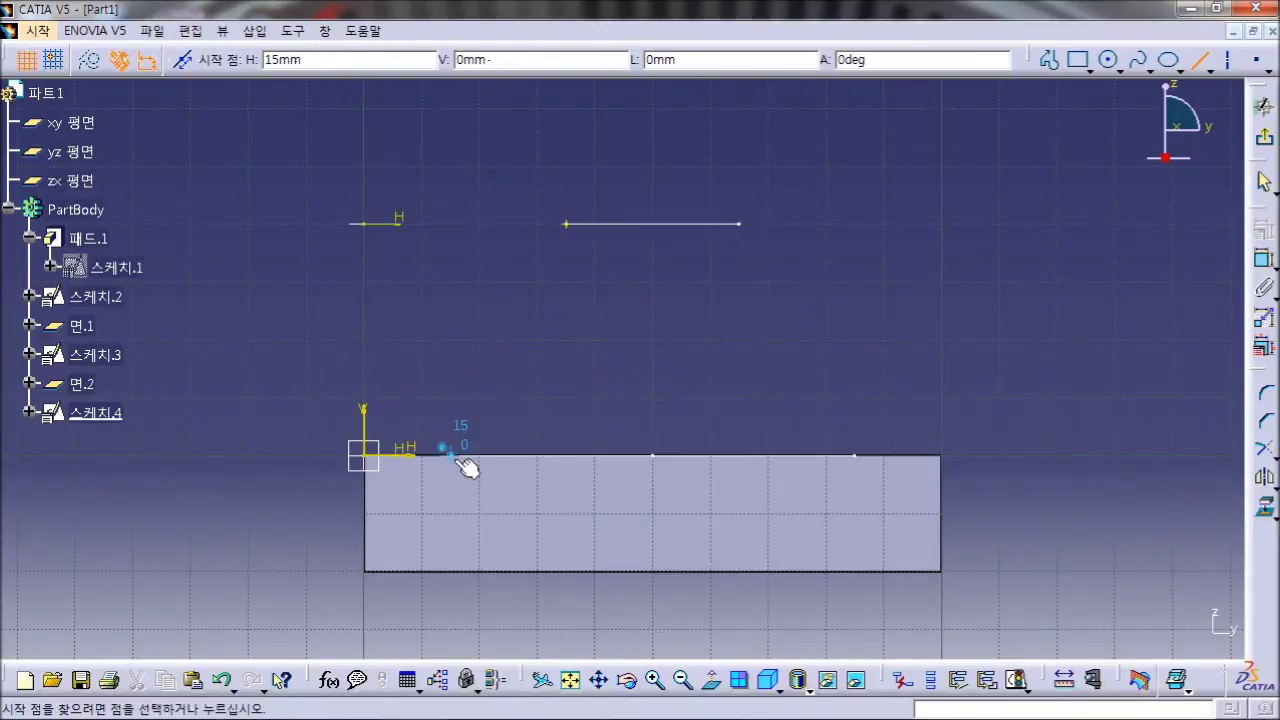
pyautogui.click(566, 223)
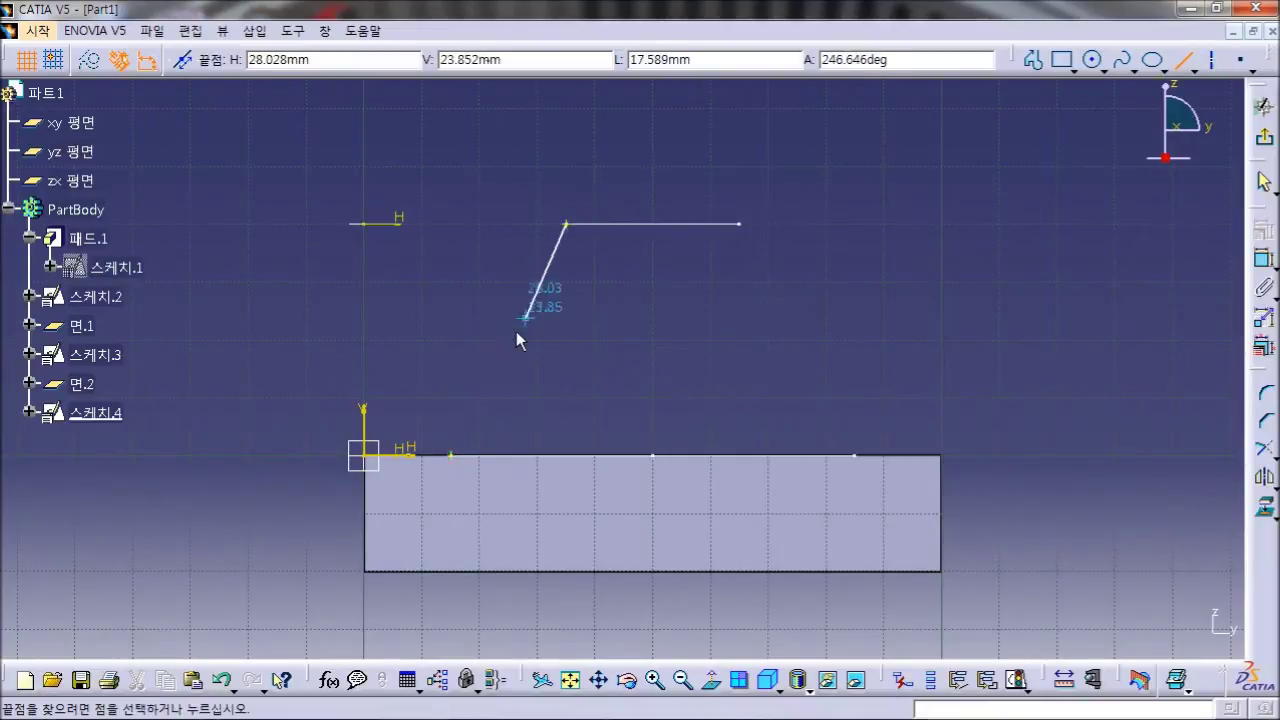
pyautogui.click(453, 456)
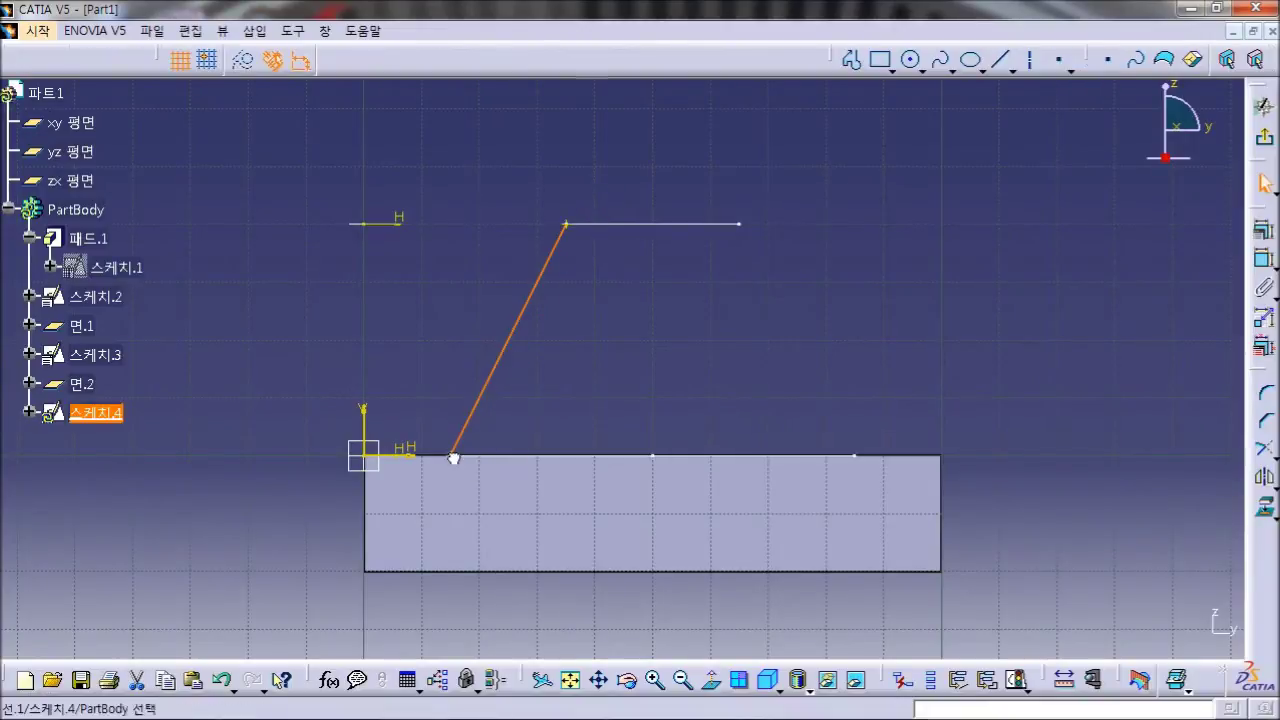
pyautogui.click(944, 318)
pyautogui.click(1265, 140)
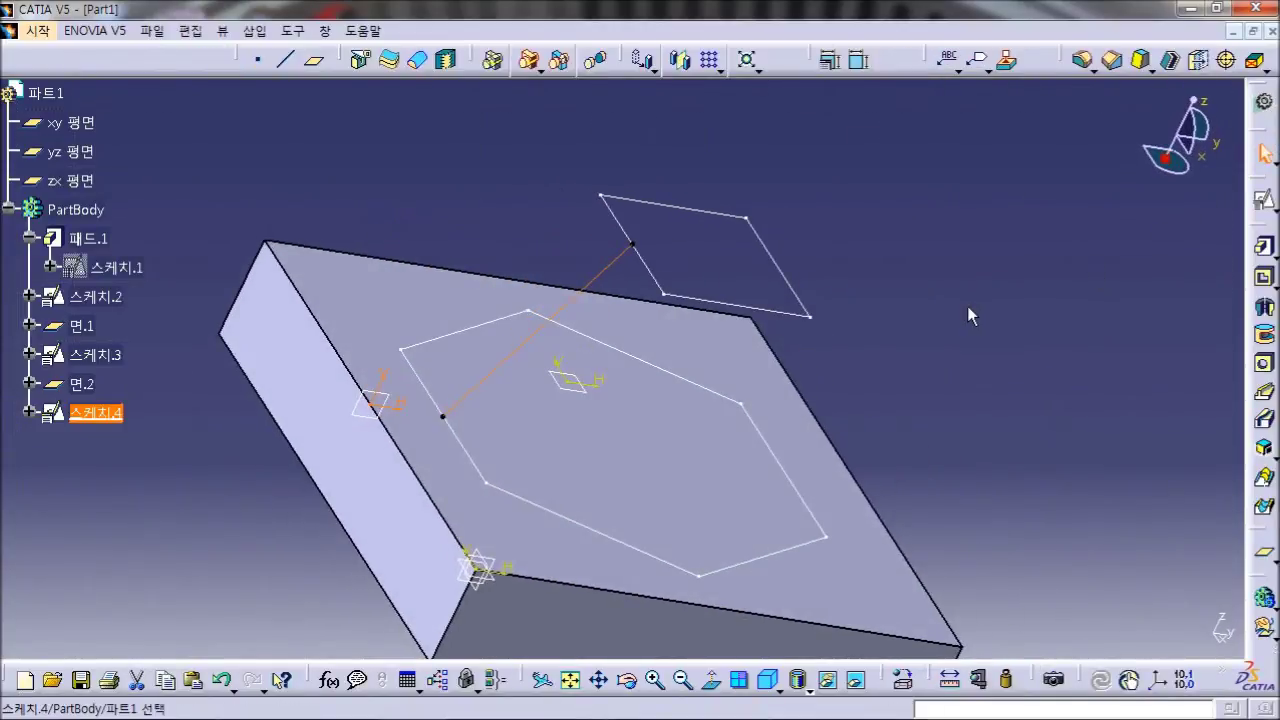
# Step: Select the plate's mid-plane 면.2 as the support for another positioned sketch
pyautogui.click(968, 308)
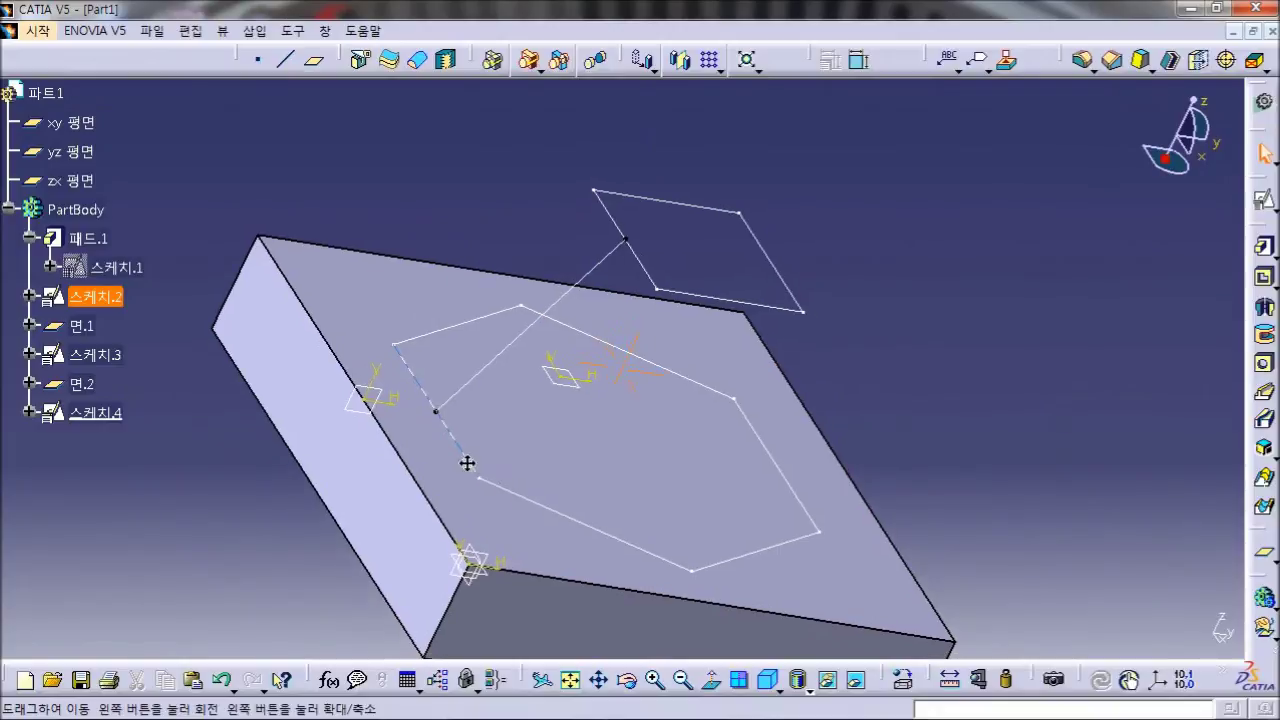
pyautogui.moveTo(543, 463); pyautogui.dragTo(497, 439, button='middle')
pyautogui.click(316, 387)
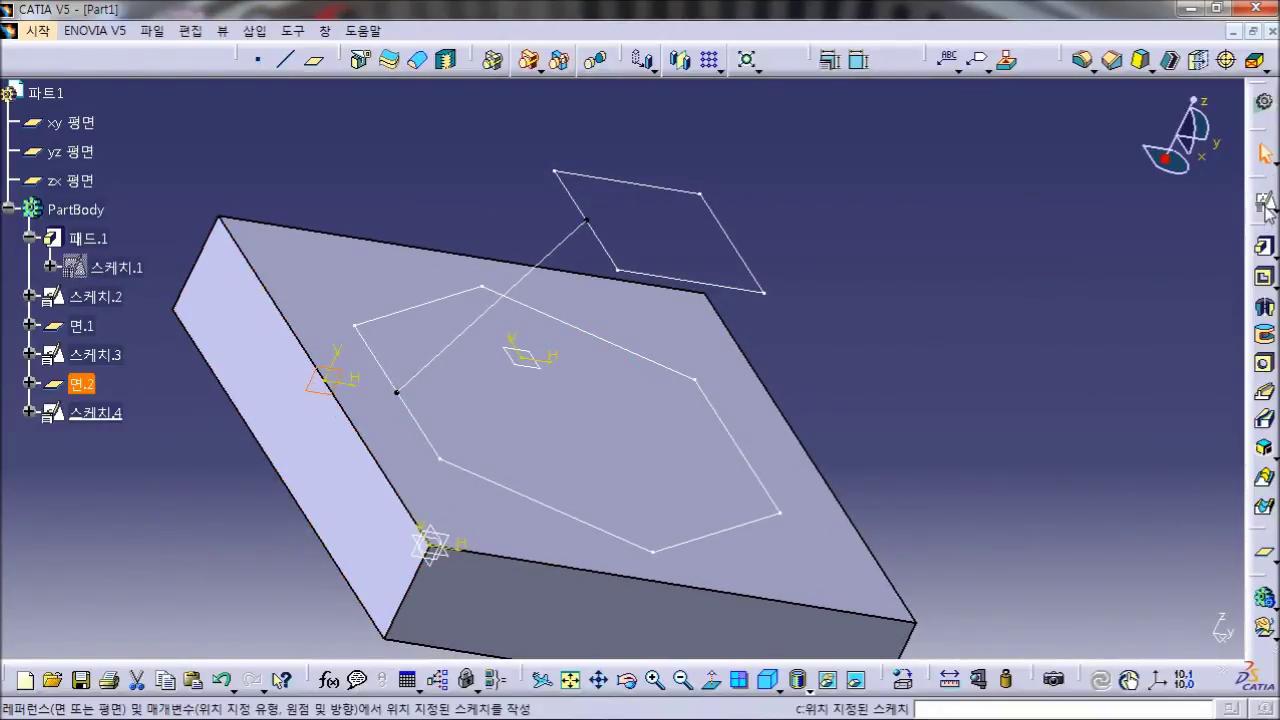